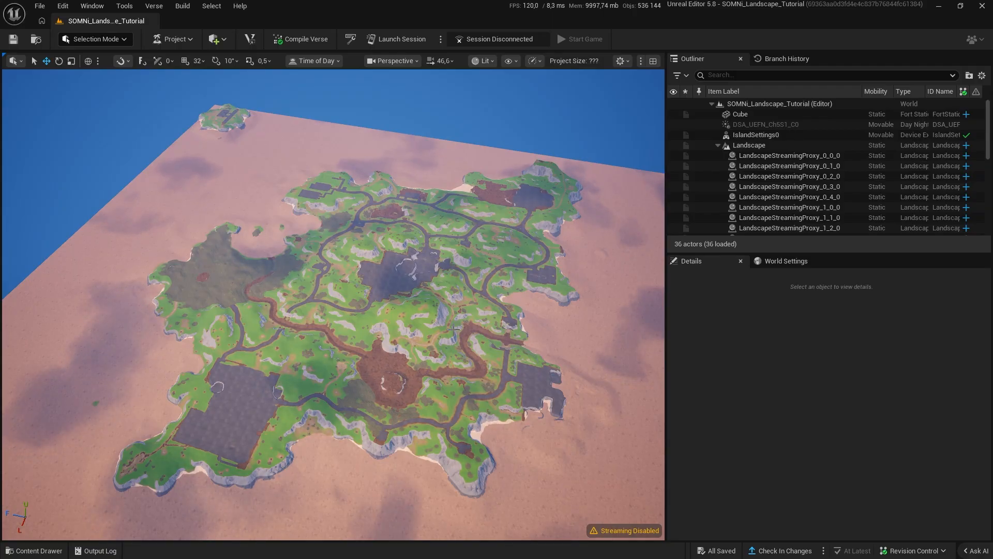
# Search the Fortnite content folder for "landscape" assets.
pyautogui.scroll(5, 456, 301)
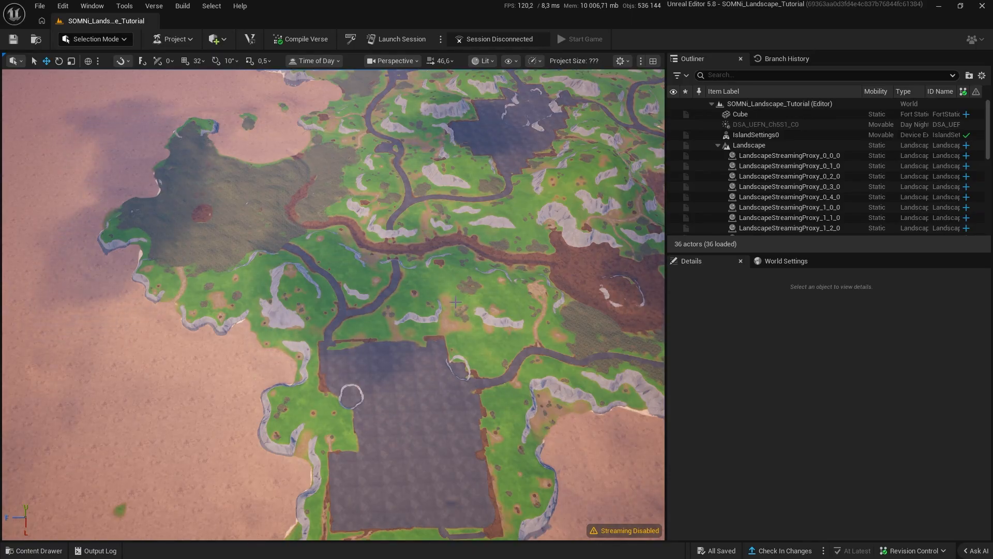
pyautogui.click(29, 552)
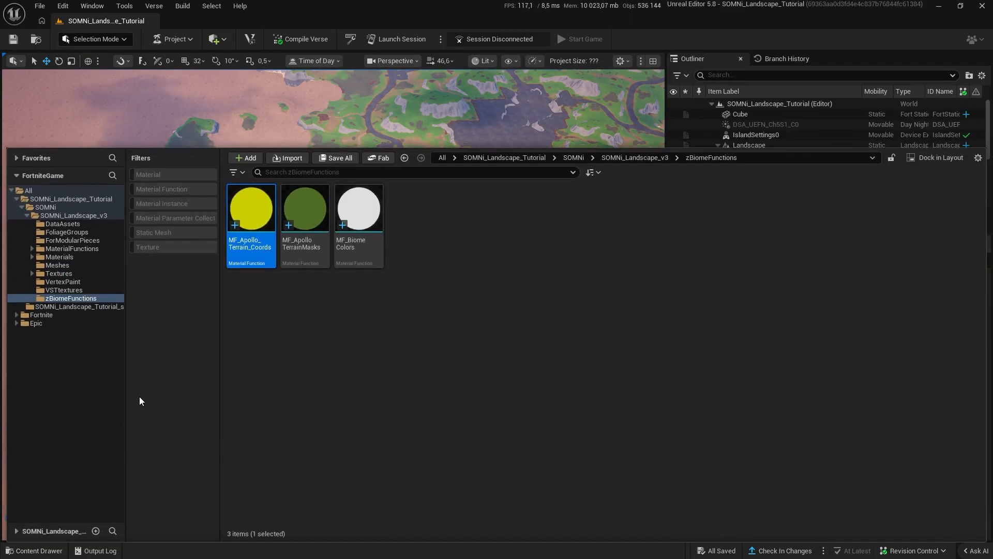
pyautogui.click(21, 313)
pyautogui.click(312, 172)
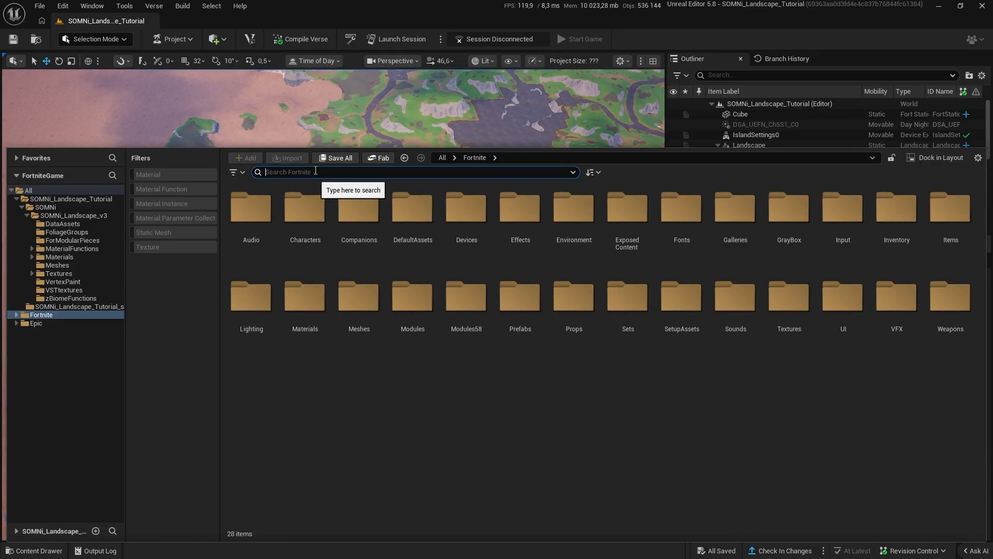
pyautogui.write('landscape')
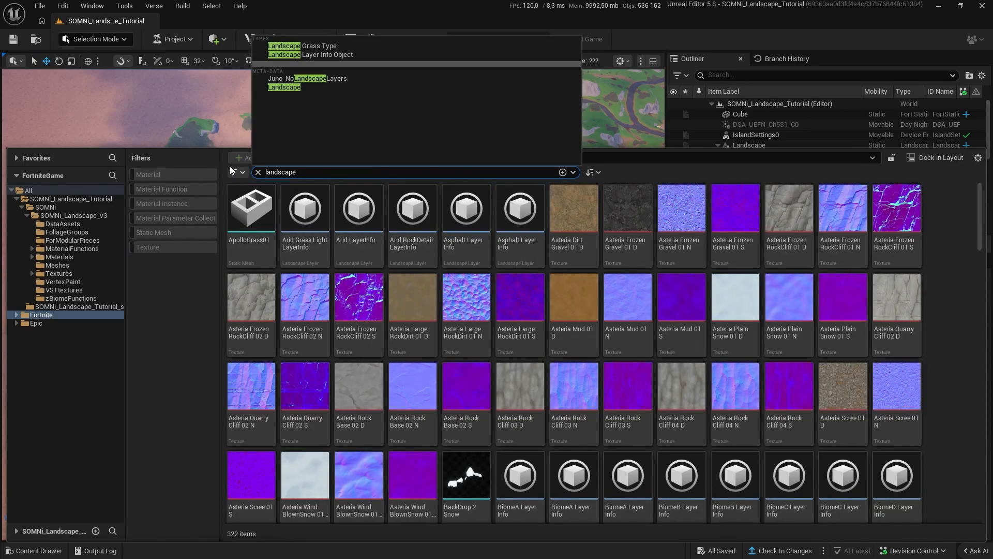
# Clear the asset search and open the MI_FortniteLandscape_Customizable_01_Inst material instance from the SOMNi_Landscape_Tutorial folder.
pyautogui.click(154, 205)
pyautogui.click(57, 216)
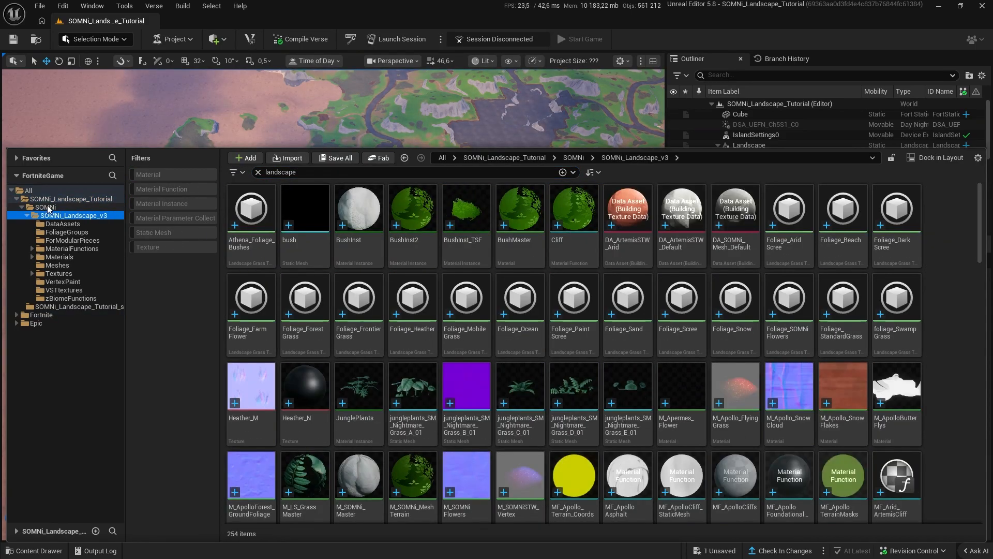
pyautogui.click(45, 207)
pyautogui.click(258, 172)
pyautogui.click(110, 198)
pyautogui.click(407, 222)
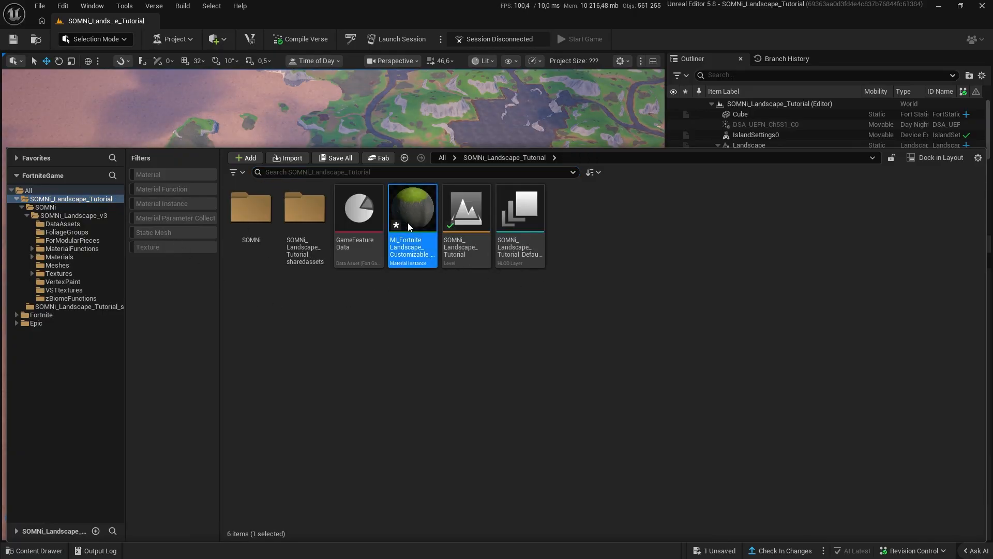
pyautogui.doubleClick(408, 223)
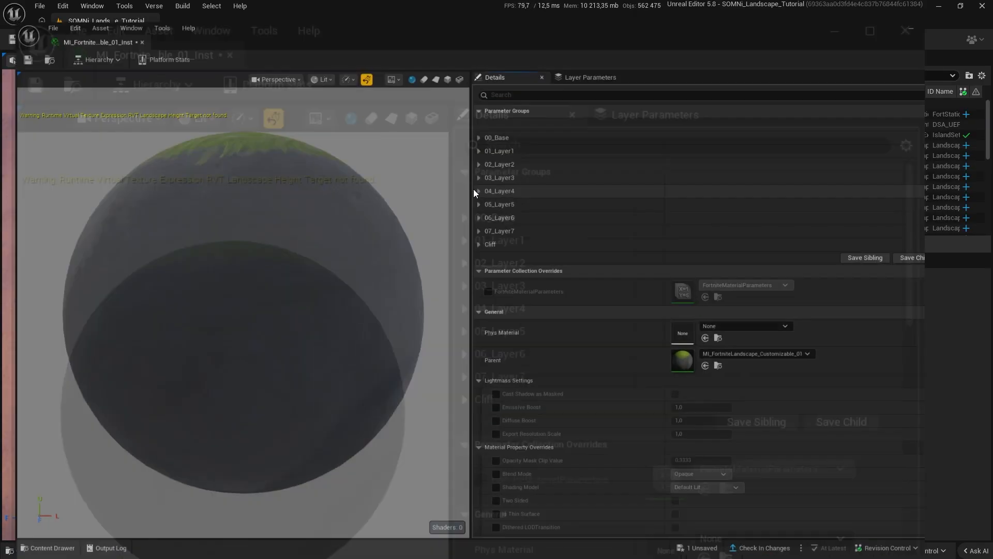
# Review the customizable Fortnite landscape material's parameters down to the Cliff group and close the material instance.
pyautogui.scroll(-15, 730, 207)
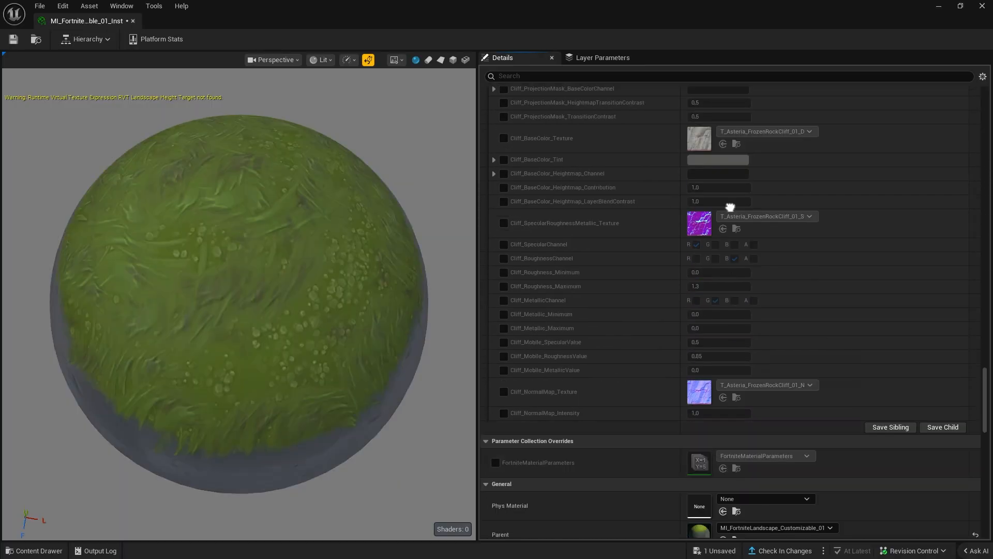
pyautogui.scroll(-5, 730, 207)
pyautogui.scroll(5, 737, 276)
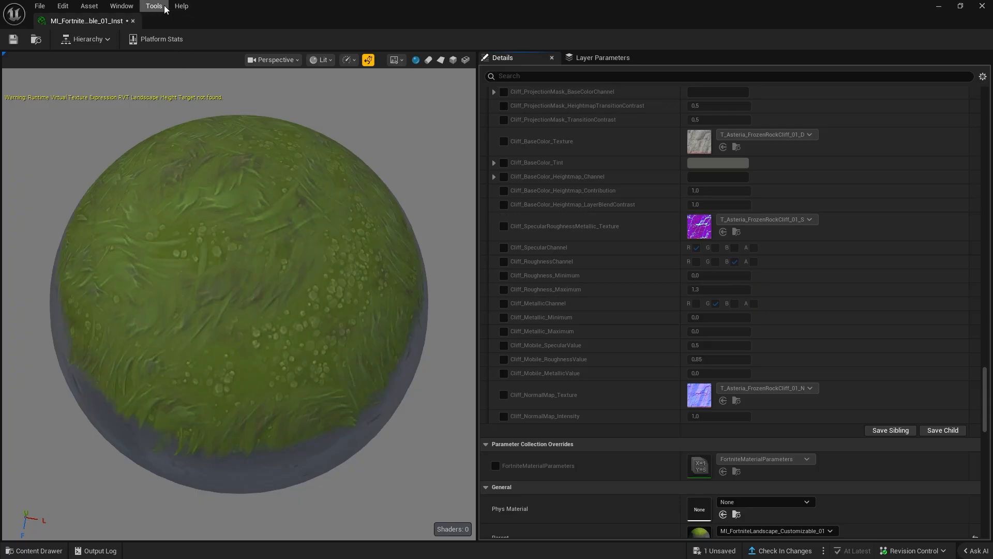
pyautogui.click(133, 21)
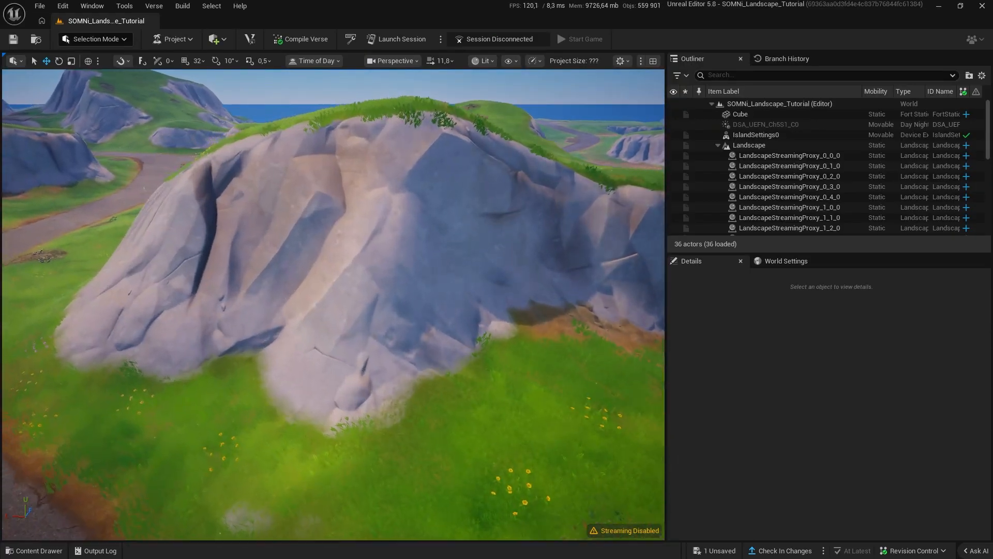
# Select the Landscape actor and open its assigned landscape material instance, MI_SOMNi_InstanceHere.
pyautogui.moveTo(334, 304)
pyautogui.mouseDown(button='right')
pyautogui.moveTo(258, 300)
pyautogui.moveTo(310, 336)
pyautogui.moveTo(331, 310)
pyautogui.mouseUp(button='right')
pyautogui.click(331, 311)
pyautogui.click(764, 145)
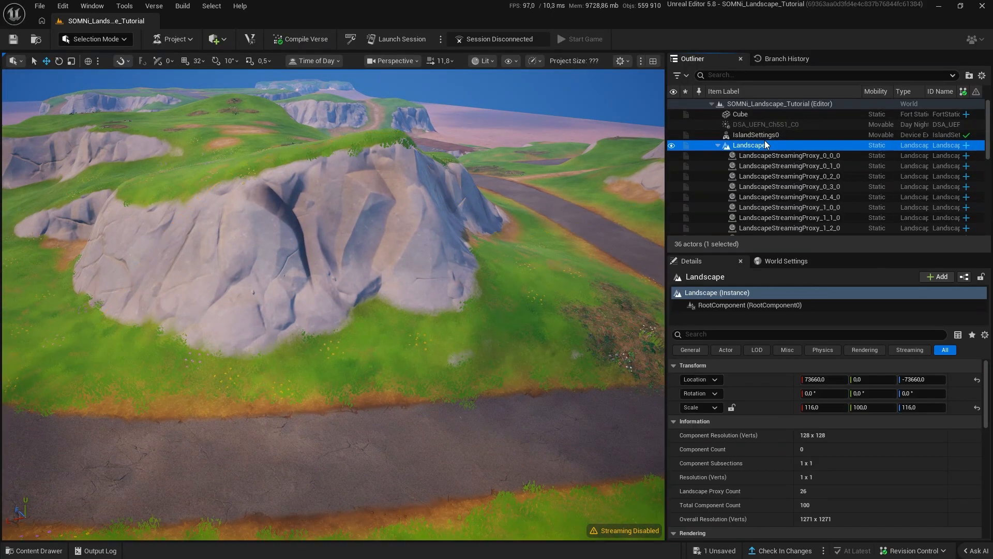
pyautogui.scroll(-10, 821, 469)
pyautogui.doubleClick(821, 469)
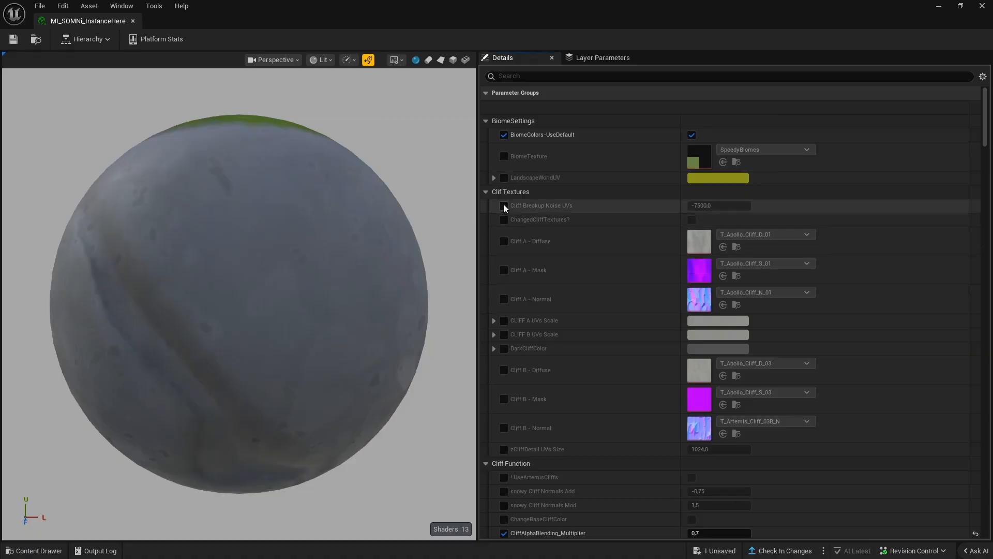
# Collapse all expanded parameter groups of the material instance, from BiomeSettings to zBiomeColorsForLayers.
pyautogui.click(485, 192)
pyautogui.click(486, 122)
pyautogui.click(486, 149)
pyautogui.click(486, 163)
pyautogui.click(487, 177)
pyautogui.click(487, 190)
pyautogui.click(486, 204)
pyautogui.click(487, 218)
pyautogui.click(486, 247)
pyautogui.click(486, 260)
pyautogui.click(486, 302)
pyautogui.click(486, 316)
pyautogui.click(486, 344)
pyautogui.click(486, 358)
pyautogui.click(486, 386)
pyautogui.click(486, 400)
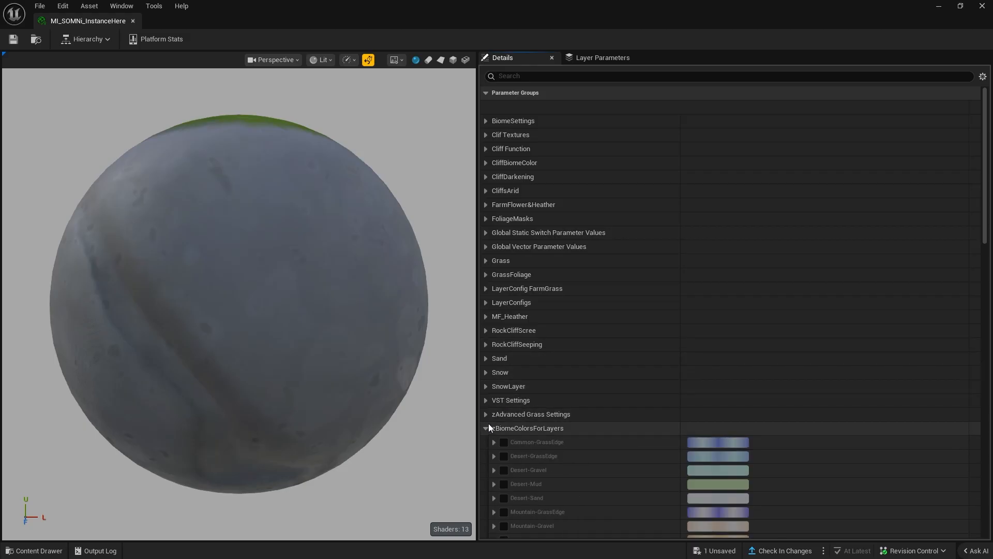
pyautogui.click(486, 414)
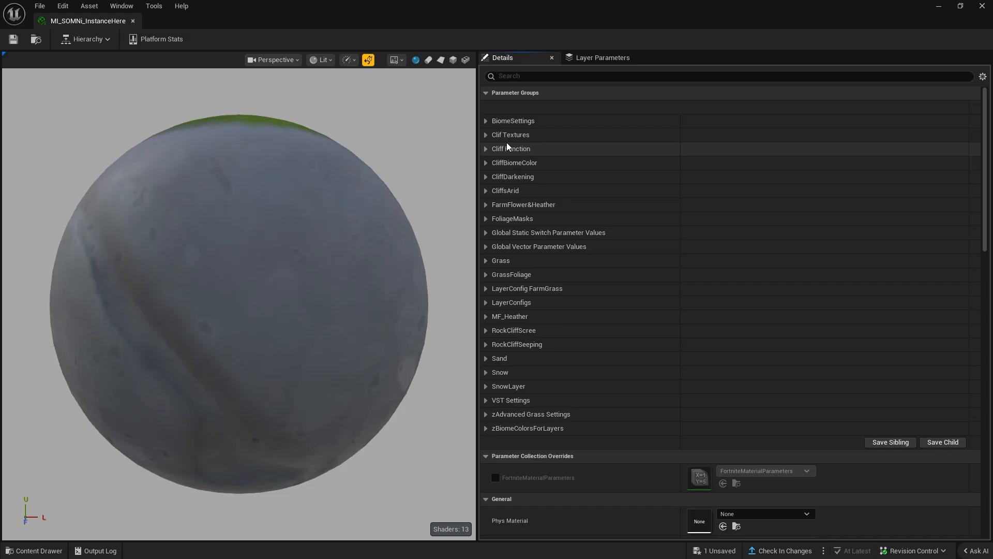
# Override the Cliff A and B textures in the Clif Textures group and set Cliff A - Diffuse to T_Hermes_Cliff_Default_A_D.
pyautogui.click(487, 135)
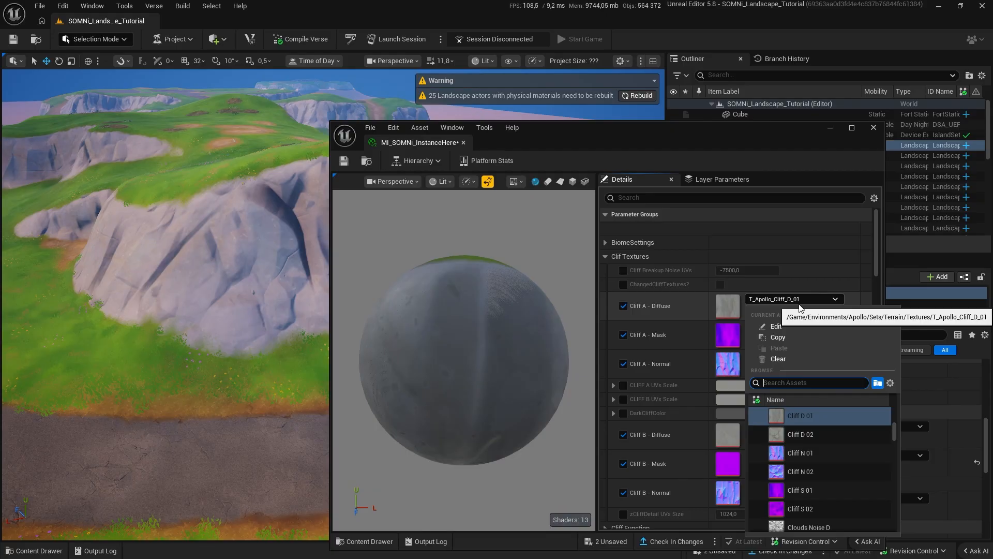
pyautogui.write('hermes cliff')
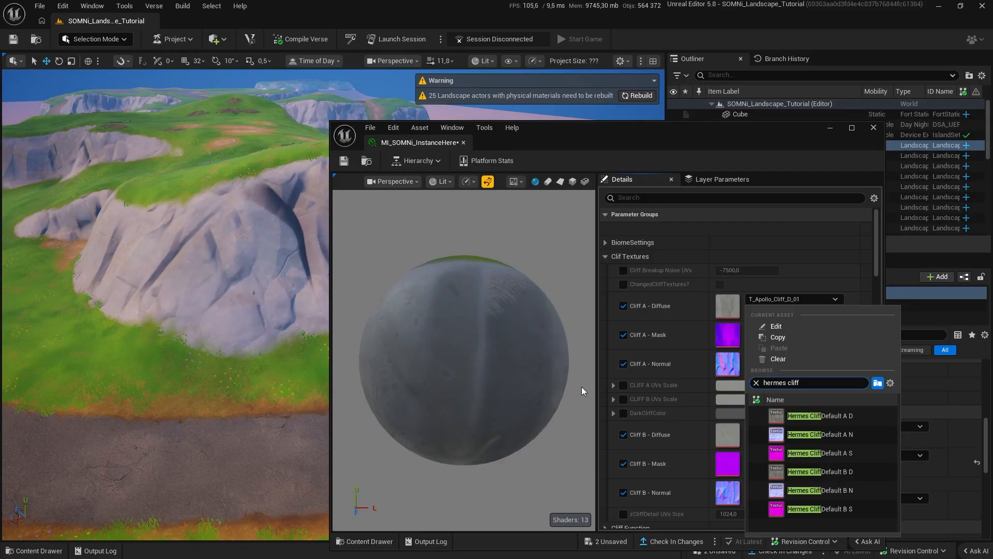
pyautogui.click(818, 415)
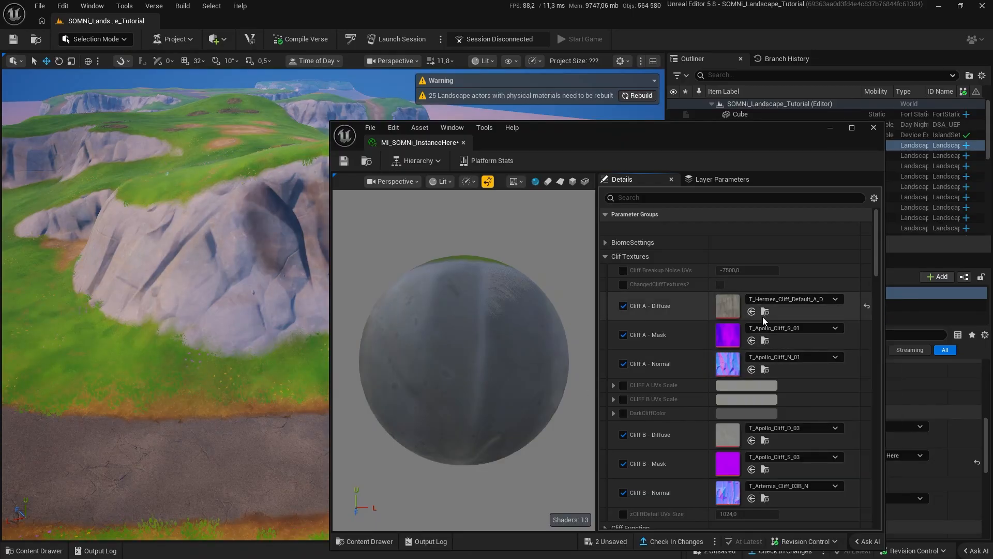
# Assign T_Hermes_Cliff_Default_A_N as the Cliff A normal and T_Hermes_Cliff_Default_A_S as the Cliff A mask.
pyautogui.click(765, 313)
pyautogui.click(733, 387)
pyautogui.hotkey('ctrl', 'space')
pyautogui.click(768, 340)
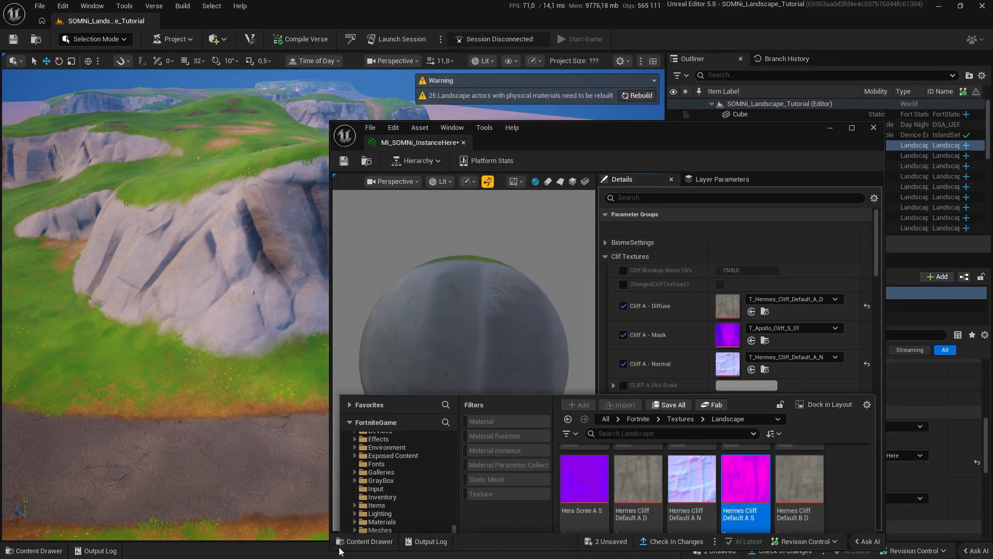
pyautogui.click(774, 381)
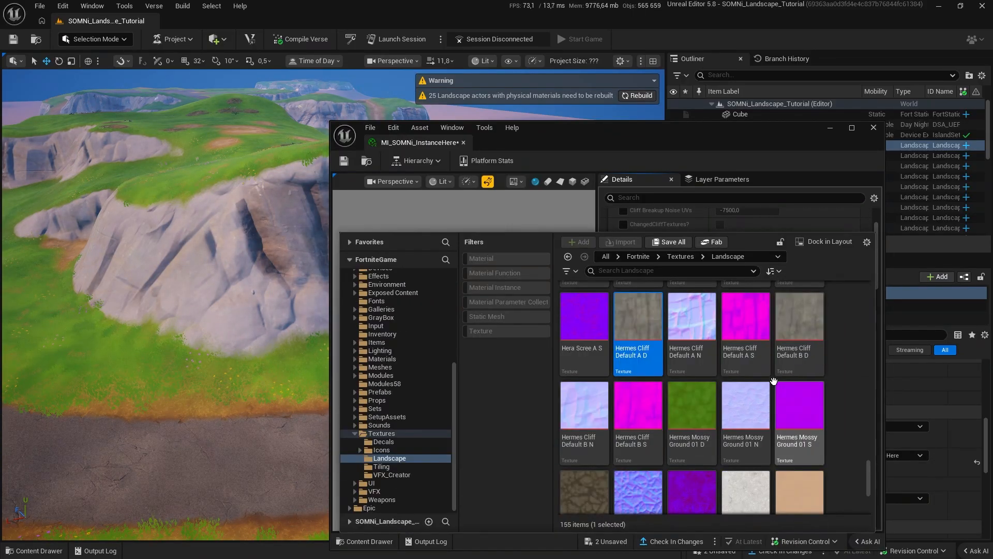
# Assign T_Hermes_Cliff_Default_B_D, B_N and B_S as the Cliff B diffuse, normal and mask textures.
pyautogui.click(797, 339)
pyautogui.click(374, 541)
pyautogui.click(751, 381)
pyautogui.click(374, 541)
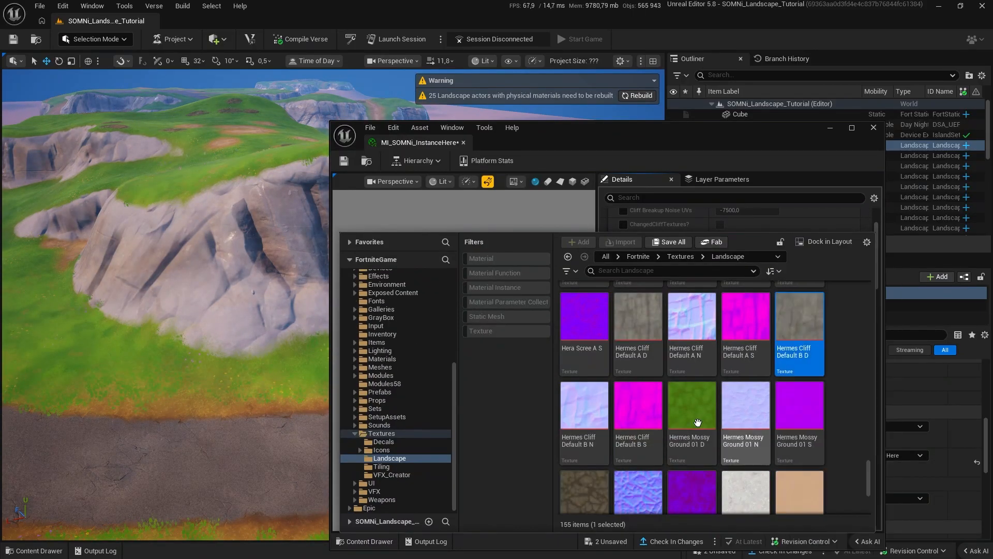
pyautogui.click(586, 416)
pyautogui.click(373, 541)
pyautogui.click(751, 439)
pyautogui.click(374, 541)
pyautogui.click(639, 416)
pyautogui.click(374, 540)
pyautogui.click(751, 409)
# Examine the Hermes cliff textures on the landscape from several distances and angles.
pyautogui.moveTo(155, 344); pyautogui.dragTo(176, 321, button='right')
pyautogui.moveTo(558, 133); pyautogui.dragTo(659, 121)
pyautogui.moveTo(265, 217); pyautogui.dragTo(284, 132, button='right')
pyautogui.press('w')
pyautogui.scroll(-3, 265, 217)
pyautogui.press('s')
pyautogui.moveTo(303, 241); pyautogui.dragTo(264, 228, button='right')
pyautogui.moveTo(751, 250); pyautogui.dragTo(754, 310, button='right')
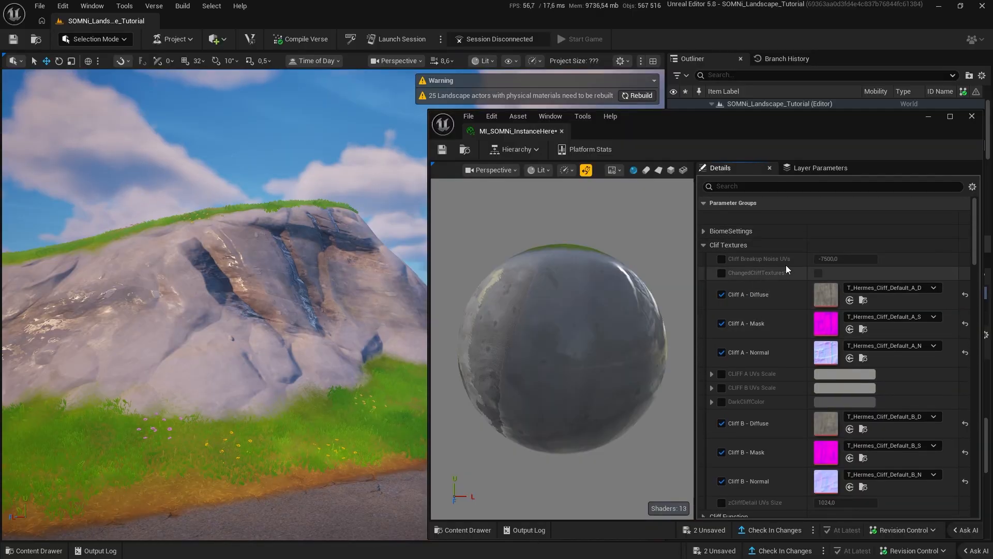
# Enable ChangedCliffTextures? and override the Cliff Roughness Max and Cliff Roughness Min parameters.
pyautogui.click(817, 272)
pyautogui.moveTo(305, 263); pyautogui.dragTo(455, 309, button='right')
pyautogui.press('w')
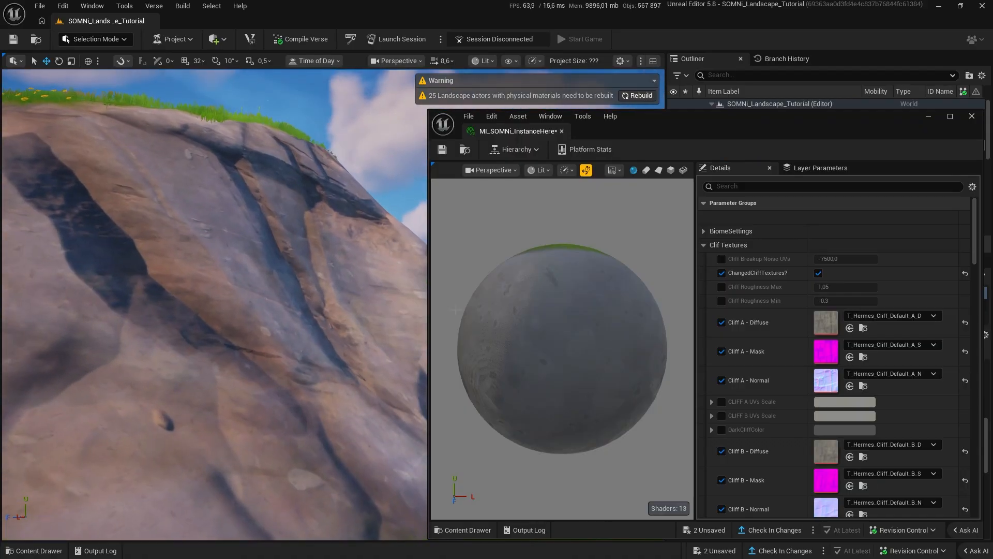
pyautogui.click(722, 286)
pyautogui.click(722, 300)
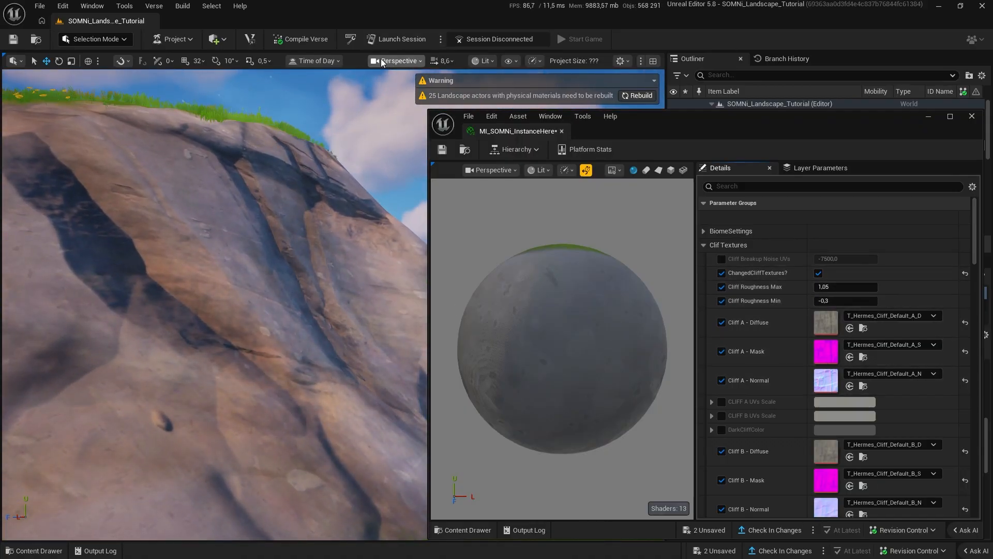
# Adjust the Time of Day back and forth and inspect how the cliff surface catches the light.
pyautogui.click(313, 60)
pyautogui.moveTo(363, 92); pyautogui.dragTo(370, 92)
pyautogui.moveTo(289, 233); pyautogui.dragTo(311, 223, button='right')
pyautogui.press('w')
pyautogui.click(313, 61)
pyautogui.moveTo(370, 91); pyautogui.dragTo(362, 91)
pyautogui.press('w')
pyautogui.moveTo(233, 233); pyautogui.dragTo(305, 230, button='right')
# Try Cliff Roughness Min values of -0.5 and -0.75, and settle on -1.0.
pyautogui.click(846, 301)
pyautogui.write('-0,5')
pyautogui.press('Return')
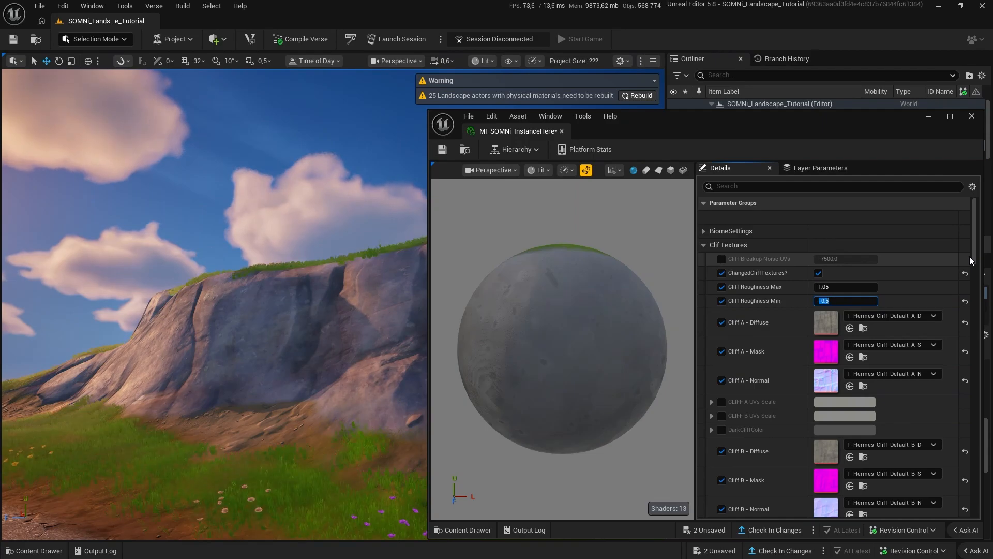
pyautogui.write('-.75')
pyautogui.press('Return')
pyautogui.write('-1')
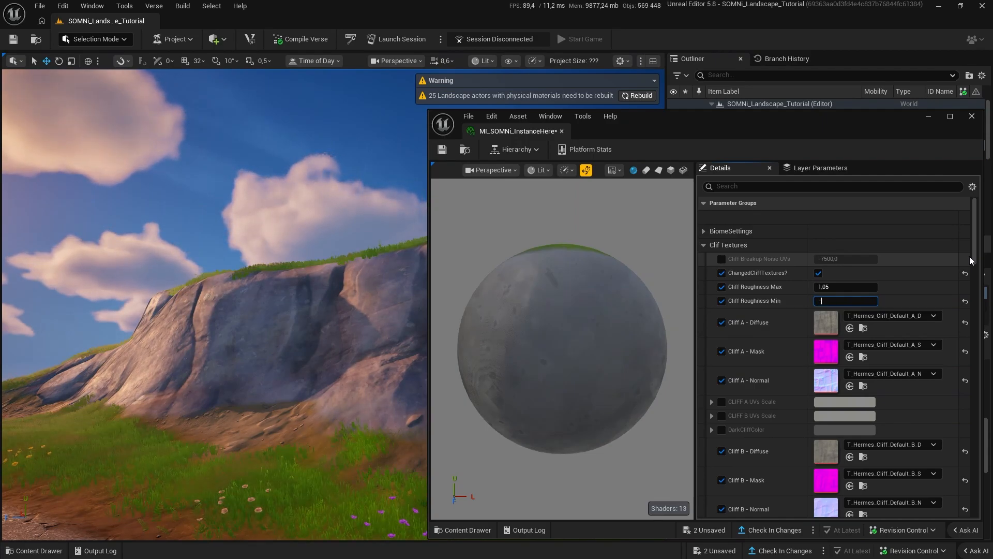
pyautogui.press('Return')
pyautogui.moveTo(315, 373); pyautogui.dragTo(133, 258, button='right')
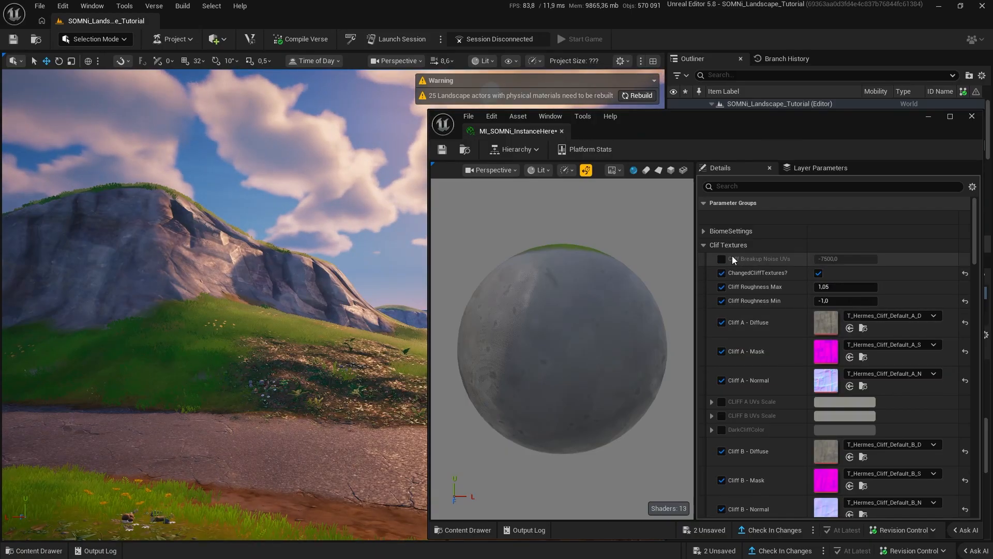
# Override both cliff UV scales and set CLIFF A UVs Scale to R 2500, G 2500 and B 2000.
pyautogui.scroll(-4, 729, 274)
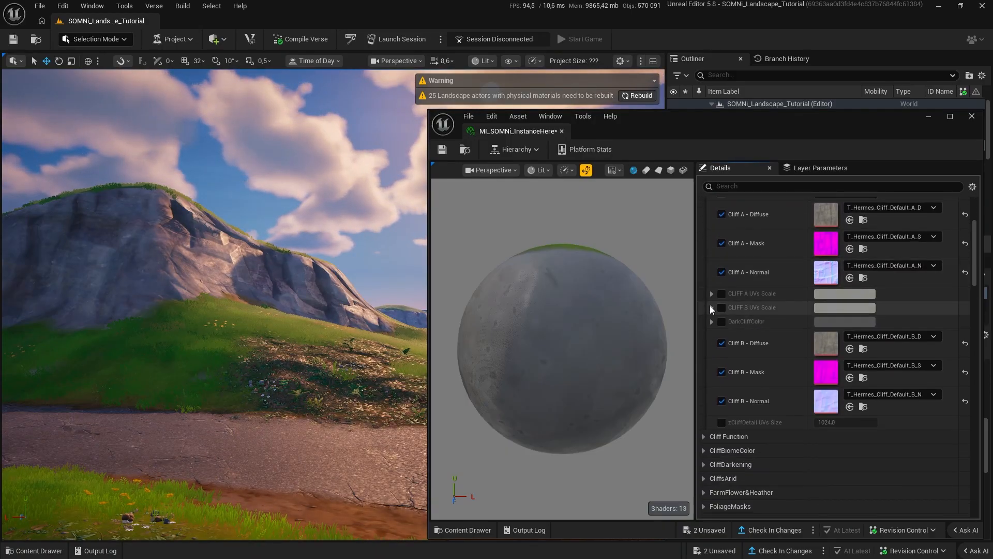
pyautogui.click(712, 307)
pyautogui.click(712, 293)
pyautogui.click(722, 294)
pyautogui.click(722, 363)
pyautogui.click(846, 307)
pyautogui.write('2500')
pyautogui.press('Tab')
pyautogui.write('2500')
pyautogui.press('Tab')
pyautogui.write('2000')
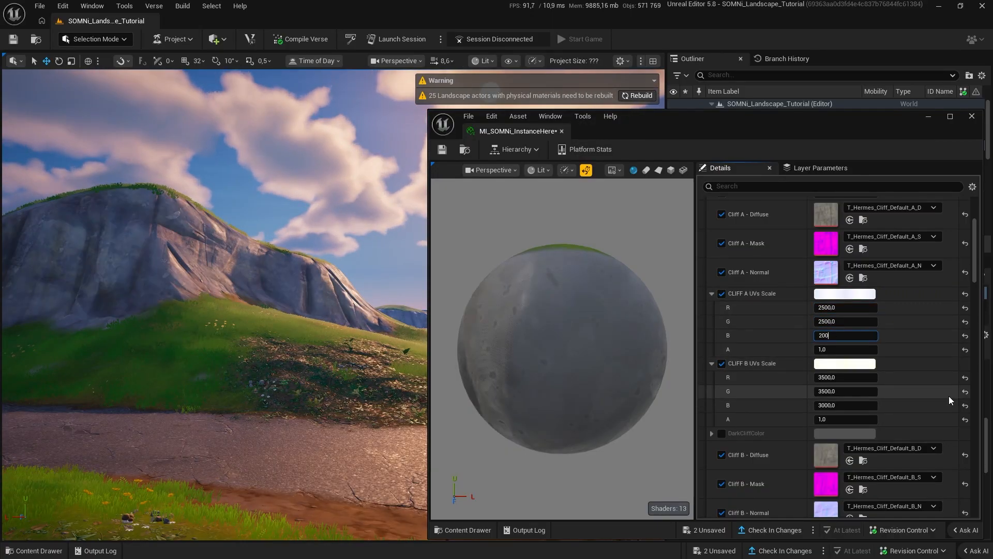
pyautogui.press('Tab')
# Set CLIFF B UVs Scale to R 3000, G 3000 and B 2500, and check the cliffs in the level.
pyautogui.press('Tab')
pyautogui.write('3000')
pyautogui.press('Tab')
pyautogui.write('3000')
pyautogui.press('Tab')
pyautogui.write('2500')
pyautogui.press('Return')
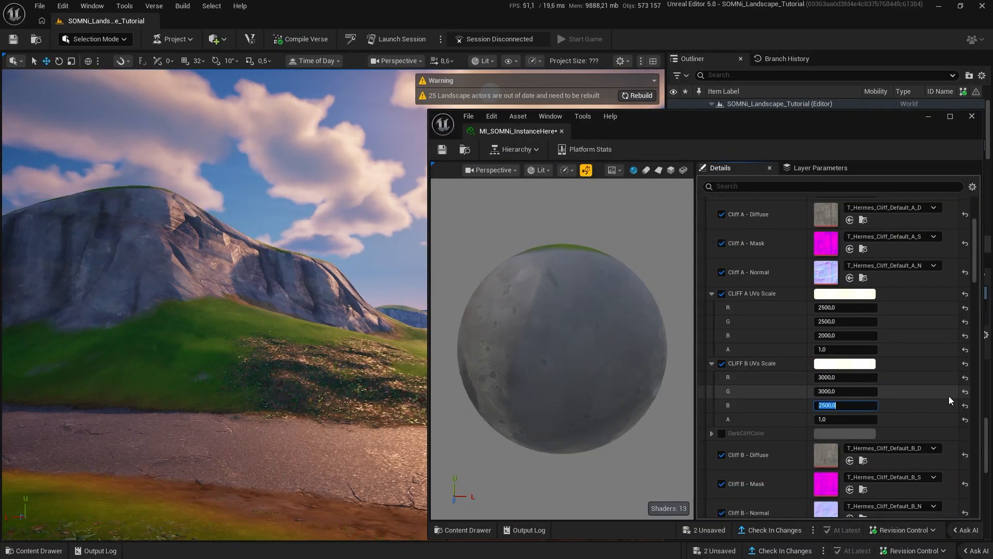
pyautogui.moveTo(215, 306); pyautogui.dragTo(160, 300, button='right')
pyautogui.moveTo(215, 305); pyautogui.dragTo(259, 303, button='right')
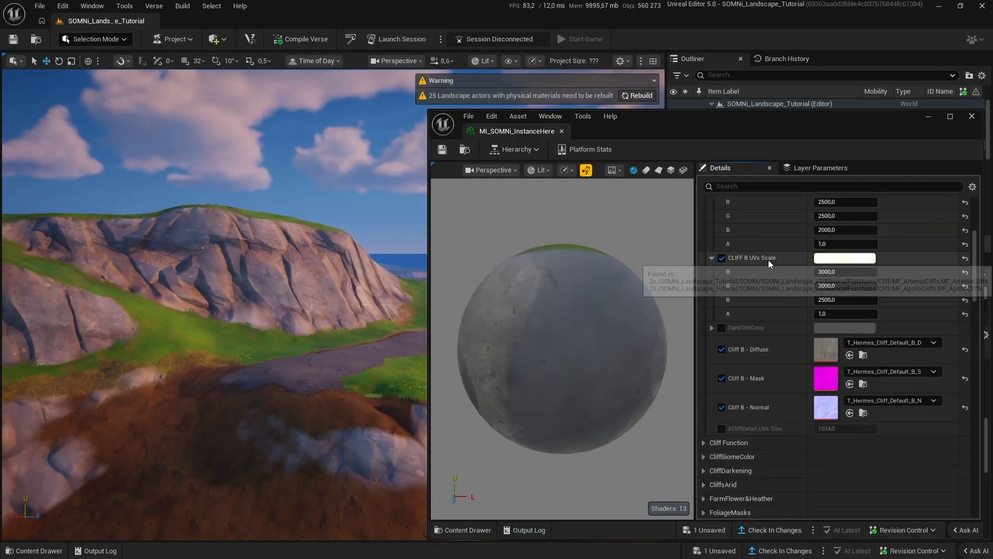
# Override the zCliffDetail UVs Size parameter and move in close to the cliff face.
pyautogui.click(722, 428)
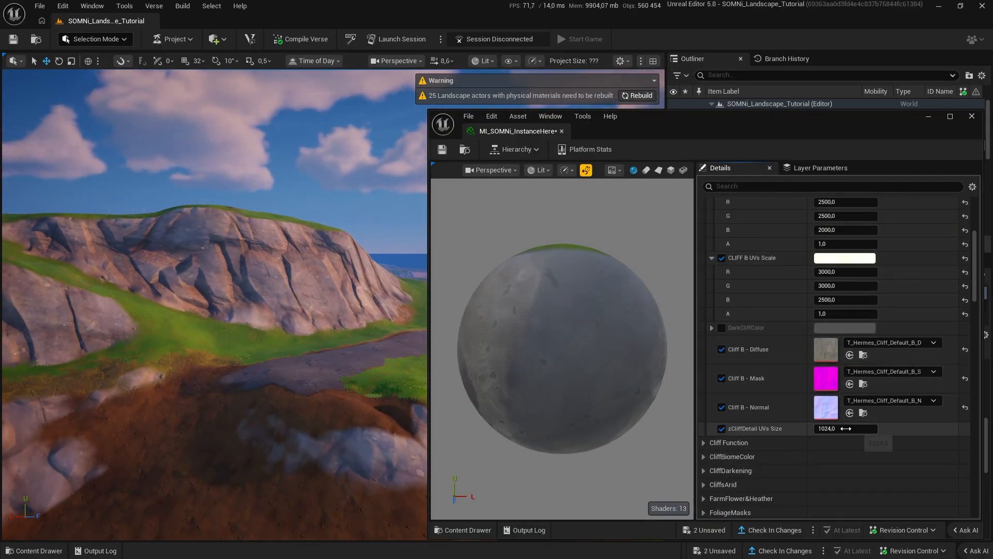
pyautogui.press('w')
pyautogui.moveTo(215, 305); pyautogui.dragTo(217, 298, button='right')
# Try a zCliffDetail UVs Size of about 806, inspect the rock detail, and reset the parameter to its default.
pyautogui.moveTo(843, 429); pyautogui.dragTo(822, 429)
pyautogui.press('w')
pyautogui.moveTo(281, 329); pyautogui.dragTo(246, 306, button='right')
pyautogui.press('s')
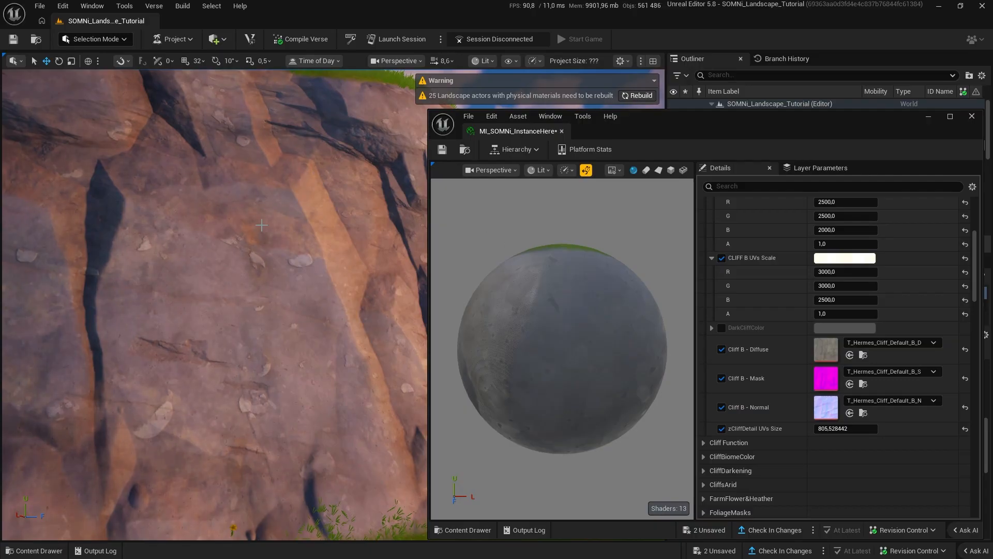
pyautogui.click(966, 429)
# Set zCliffDetail UVs Size to 512 and check the detail on the cliff face up close.
pyautogui.moveTo(290, 310); pyautogui.dragTo(31, 290, button='right')
pyautogui.press('s')
pyautogui.press('w')
pyautogui.press('w')
pyautogui.scroll(-3, 86, 302)
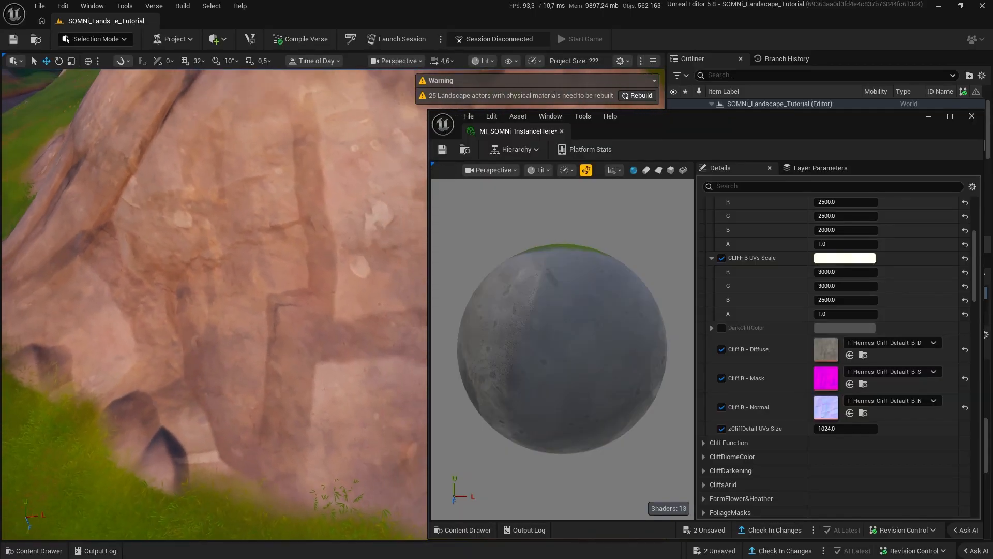
pyautogui.click(835, 427)
pyautogui.write('512')
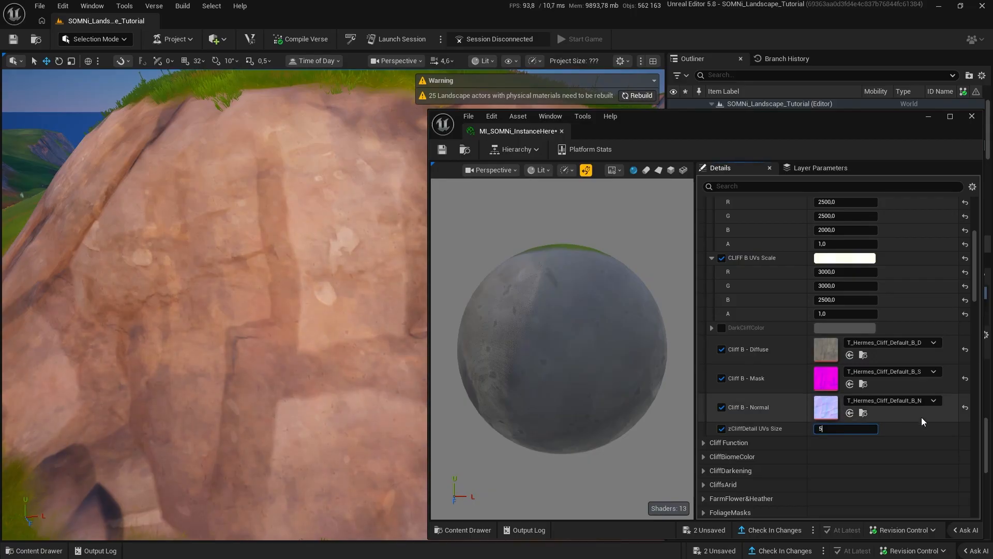
pyautogui.press('Return')
pyautogui.moveTo(440, 359); pyautogui.dragTo(414, 359, button='right')
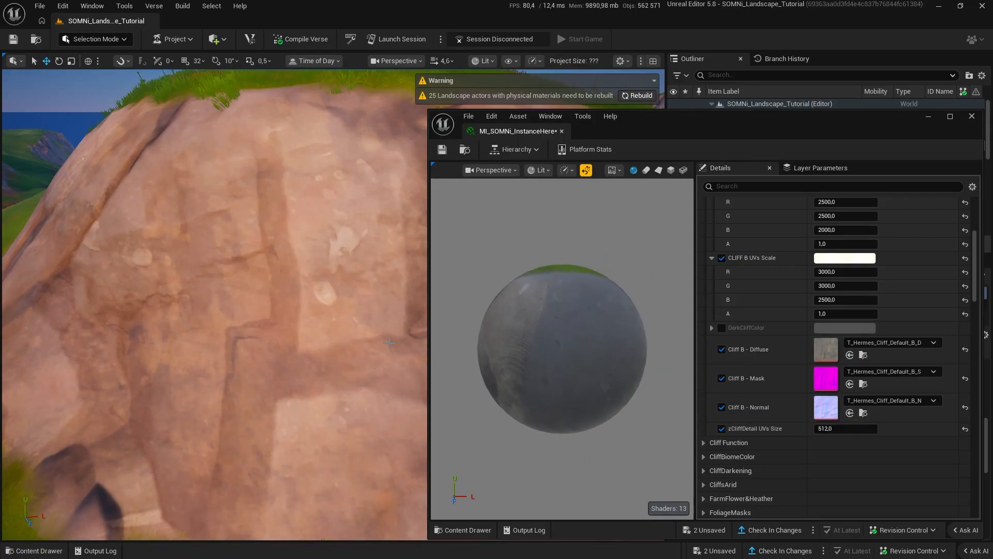
# Inspect the retextured cliffs from a distance and from the road.
pyautogui.moveTo(362, 336); pyautogui.dragTo(336, 344, button='right')
pyautogui.press('w')
pyautogui.scroll(-1, 357, 339)
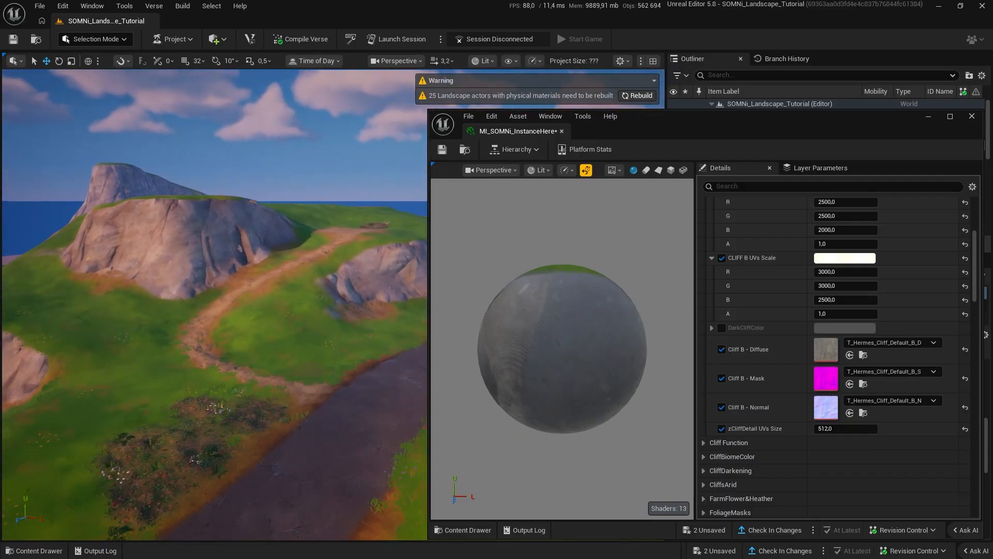
pyautogui.moveTo(214, 305); pyautogui.dragTo(189, 280, button='right')
pyautogui.press('w')
pyautogui.scroll(3, 215, 306)
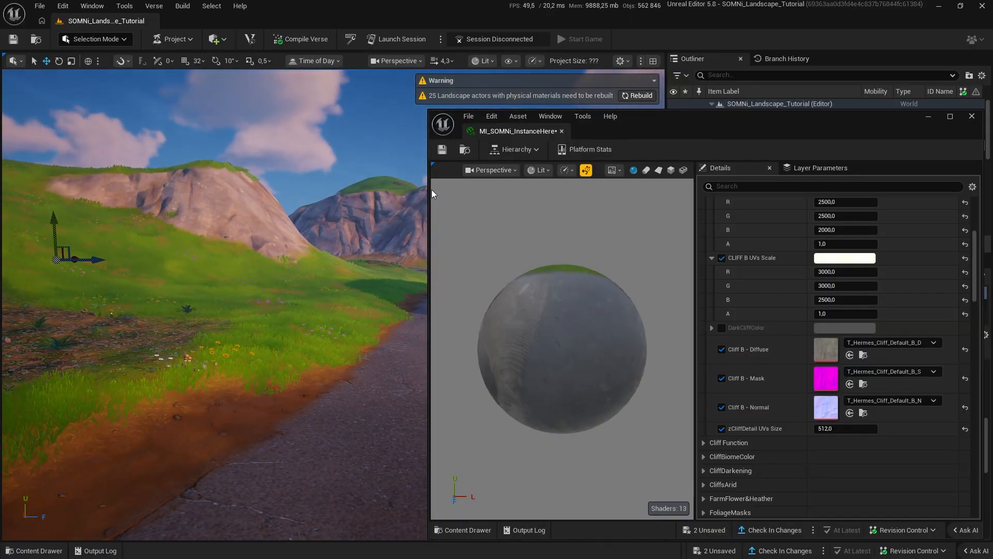
# Narrow the material instance window to enlarge the visible level, check the cliff, and save the material instance.
pyautogui.moveTo(429, 190); pyautogui.dragTo(485, 194)
pyautogui.moveTo(311, 259); pyautogui.dragTo(370, 253, button='right')
pyautogui.moveTo(792, 284); pyautogui.dragTo(792, 402, button='right')
pyautogui.scroll(3, 745, 267)
pyautogui.click(499, 151)
pyautogui.scroll(-3, 784, 443)
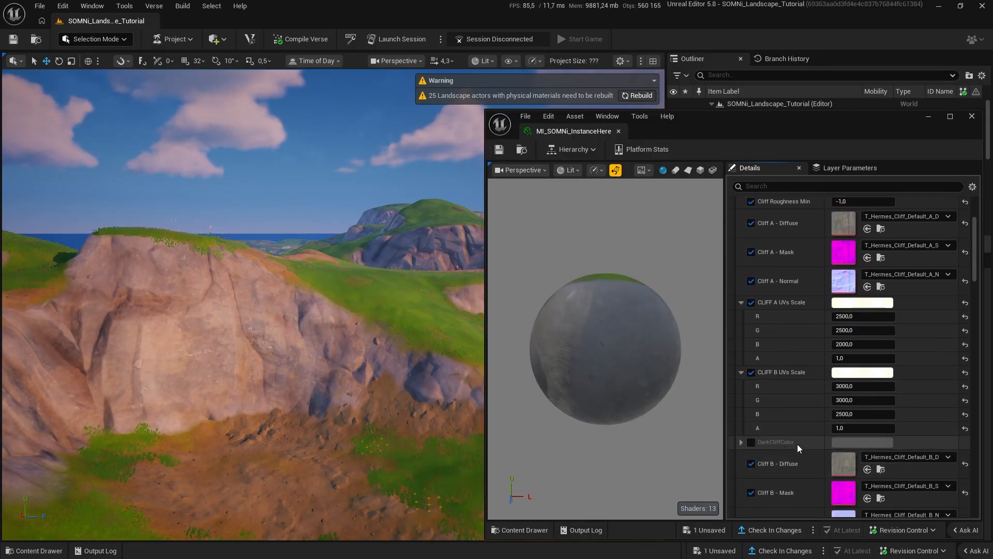
# Switch to landscape painting, select the BlackPepito target layer and create its layer info.
pyautogui.click(96, 38)
pyautogui.click(113, 65)
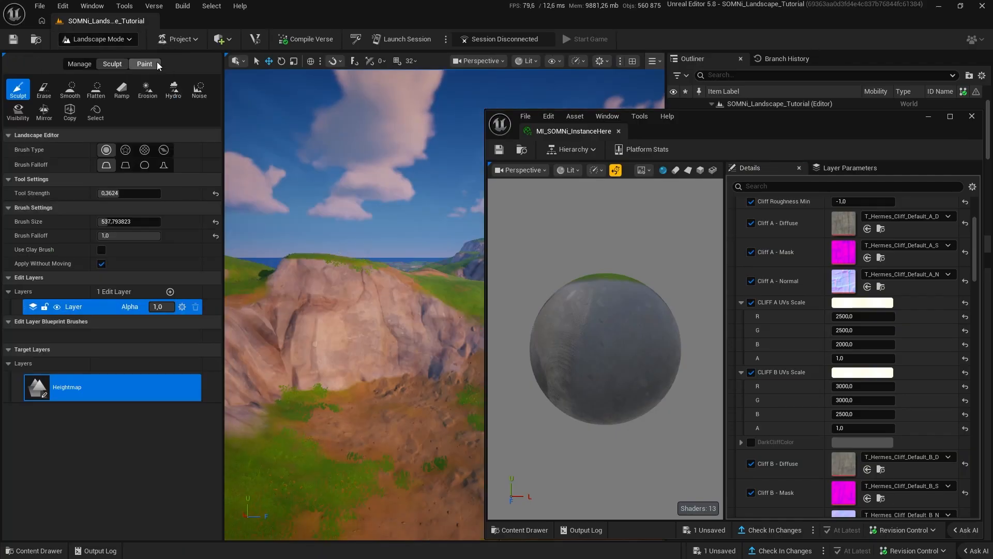
pyautogui.scroll(-5, 77, 413)
pyautogui.click(36, 320)
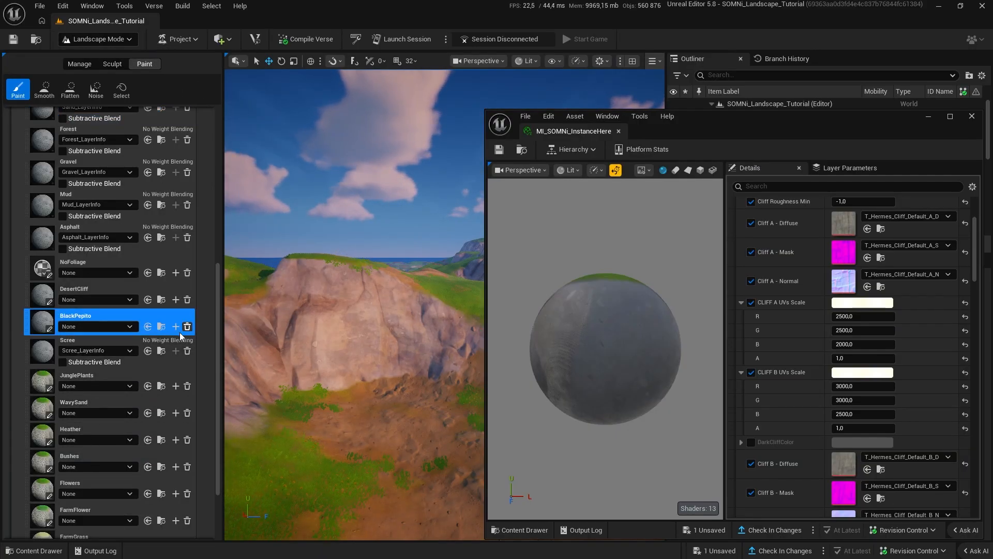
pyautogui.click(176, 327)
pyautogui.click(523, 387)
pyautogui.scroll(10, 110, 282)
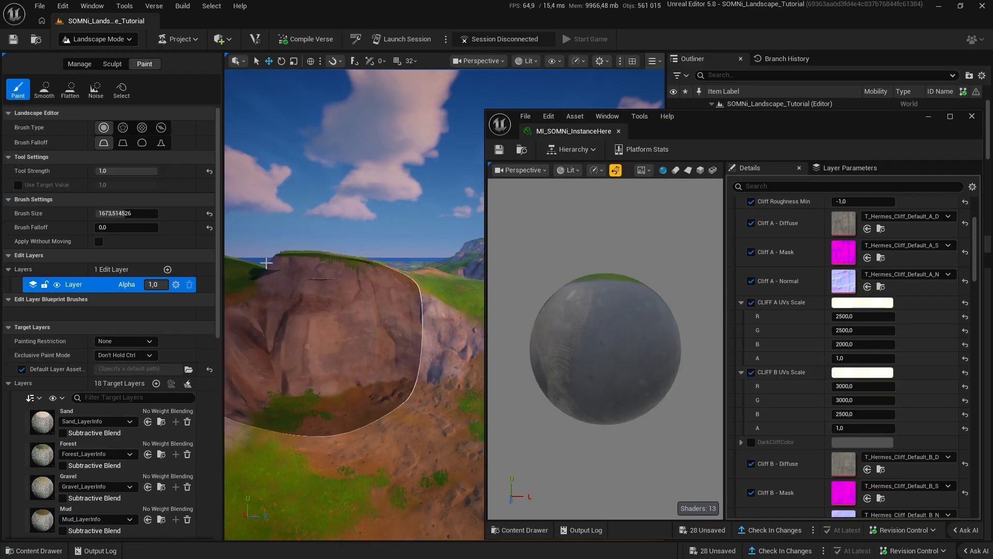
# Try painting BlackPepito on the cliff face, undo the paint and return to Selection Mode.
pyautogui.click(374, 313)
pyautogui.press('s')
pyautogui.moveTo(405, 334)
pyautogui.mouseDown(button='right')
pyautogui.moveTo(386, 378)
pyautogui.moveTo(378, 368)
pyautogui.mouseUp(button='right')
pyautogui.press('w')
pyautogui.hotkey('ctrl', 'z')
pyautogui.hotkey('shift', '1')
pyautogui.press('s')
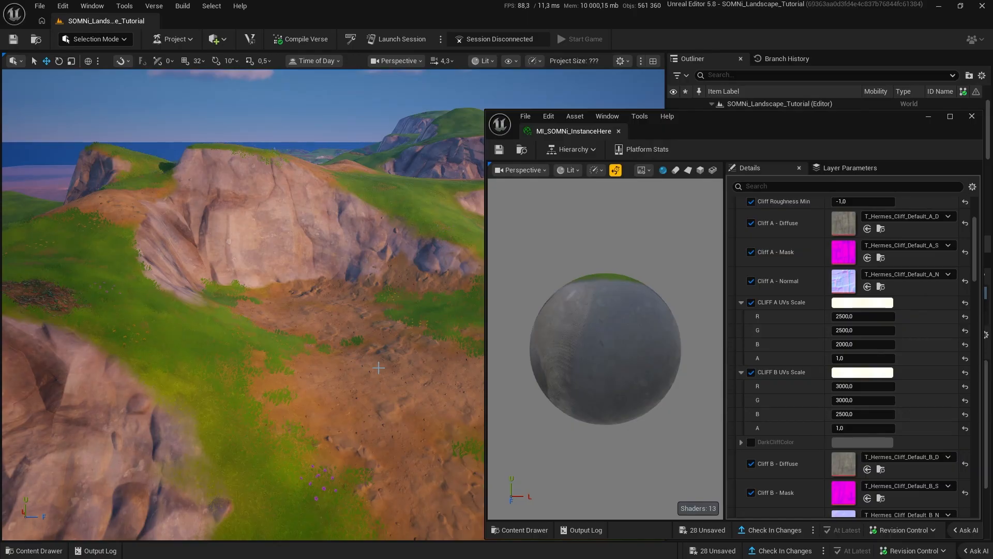
# Override UseArtemisCliffs in the Cliff Function group and enable it.
pyautogui.scroll(10, 747, 464)
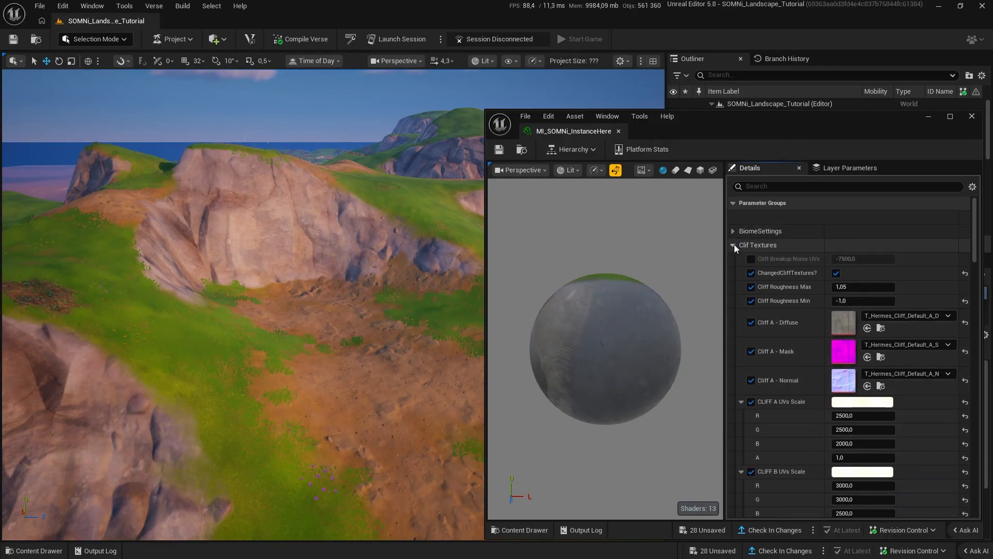
pyautogui.scroll(-3, 777, 329)
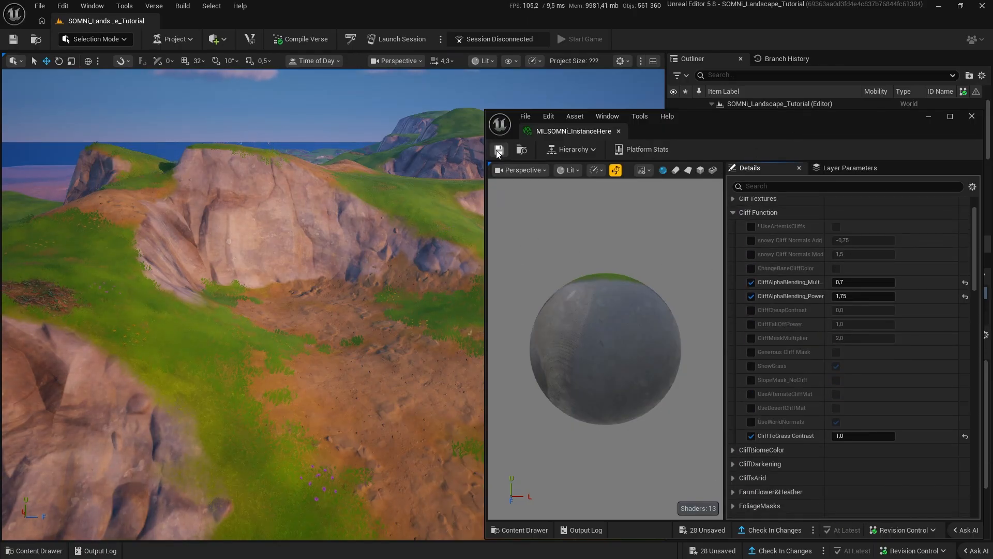
pyautogui.press('w')
pyautogui.moveTo(374, 225)
pyautogui.mouseDown(button='right')
pyautogui.moveTo(393, 231)
pyautogui.moveTo(386, 233)
pyautogui.mouseUp(button='right')
pyautogui.click(751, 227)
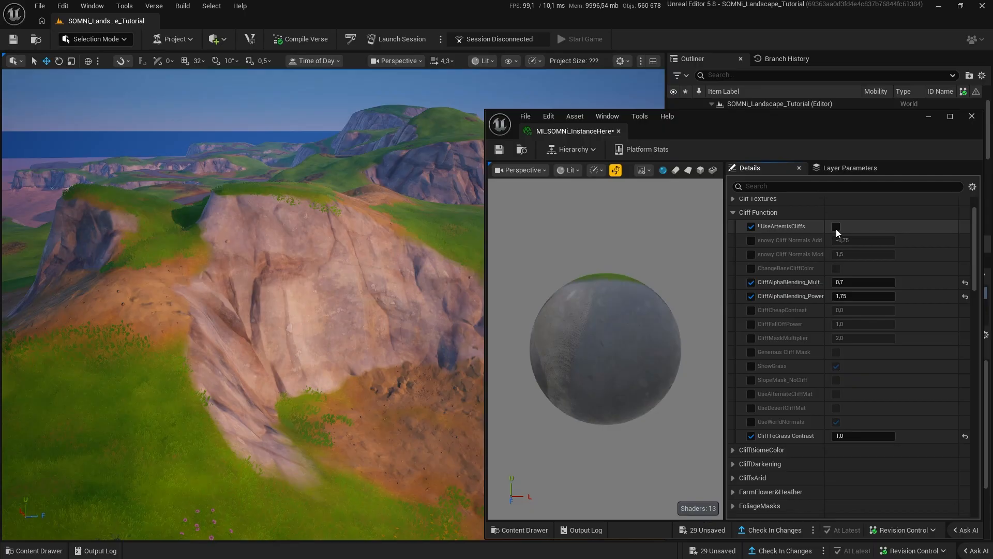
pyautogui.click(836, 227)
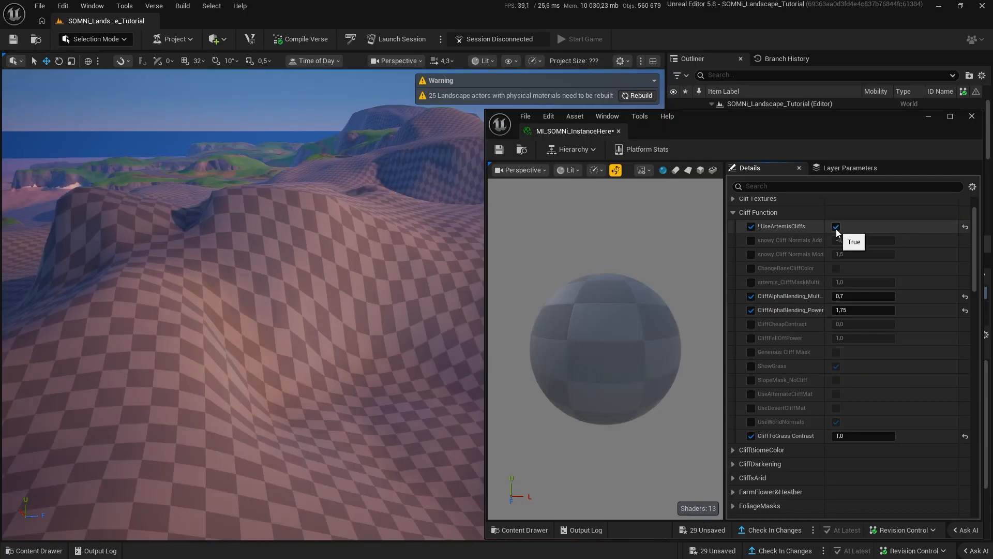
# Check the Artemis cliffs, override the artemisCliff B Diffuse and Mask textures, and locate the Cliff B - Normal texture in the content browser.
pyautogui.press('w')
pyautogui.moveTo(243, 305); pyautogui.dragTo(207, 311, button='right')
pyautogui.press('w')
pyautogui.scroll(3, 724, 259)
pyautogui.click(735, 245)
pyautogui.scroll(-2, 814, 362)
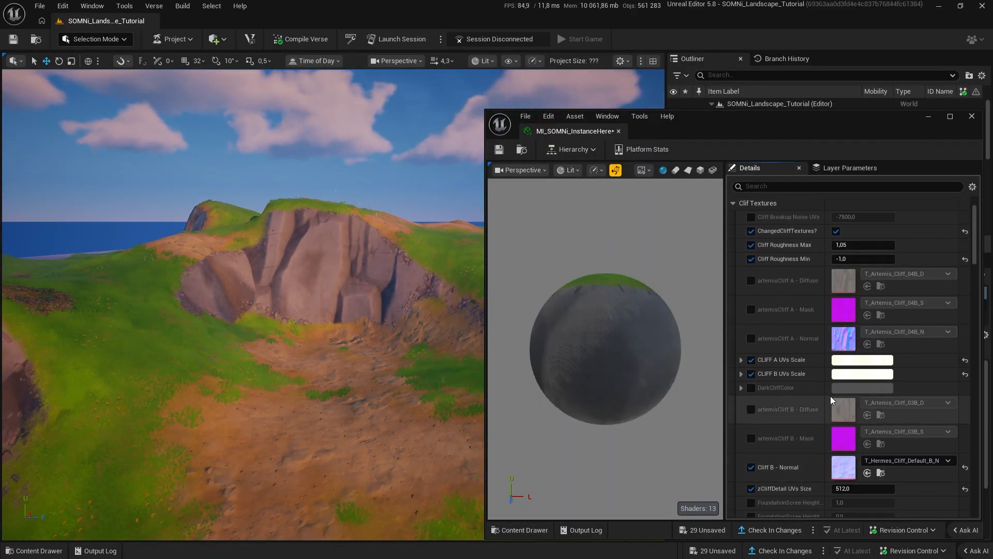
pyautogui.click(752, 438)
pyautogui.click(752, 410)
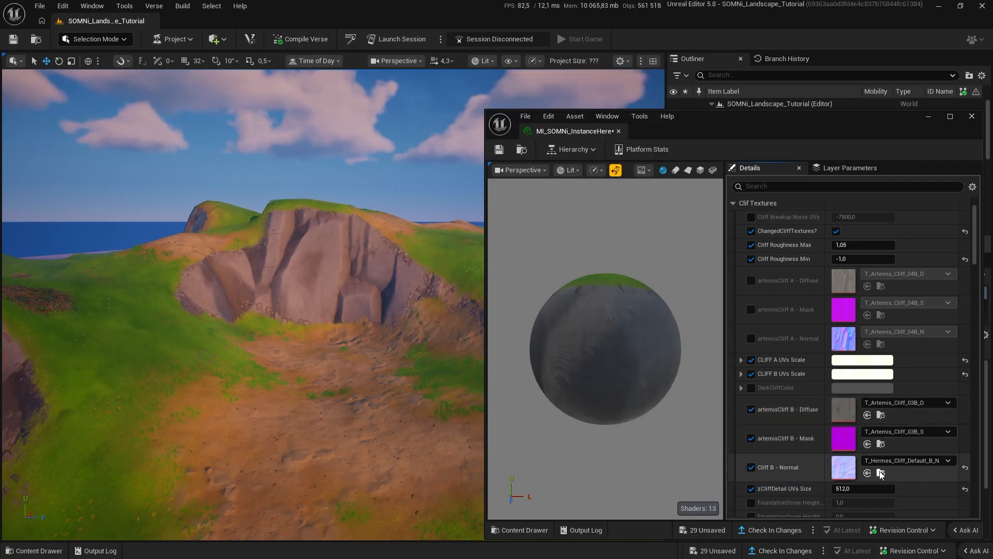
pyautogui.click(881, 472)
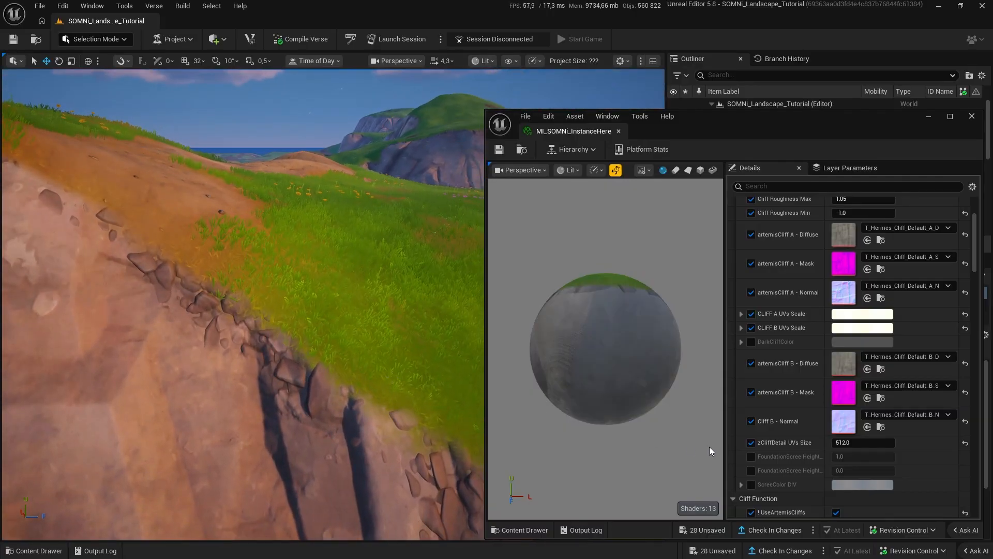
# Try 2 for the first FoundationScree Height parameter and -0,5 for the second, and remove both overrides.
pyautogui.click(751, 457)
pyautogui.click(751, 470)
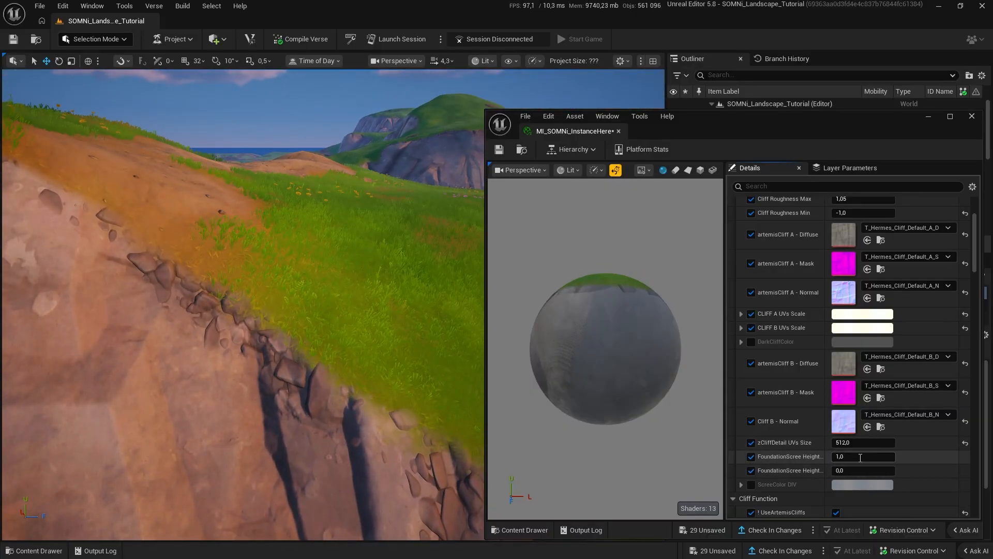
pyautogui.write('2')
pyautogui.press('Return')
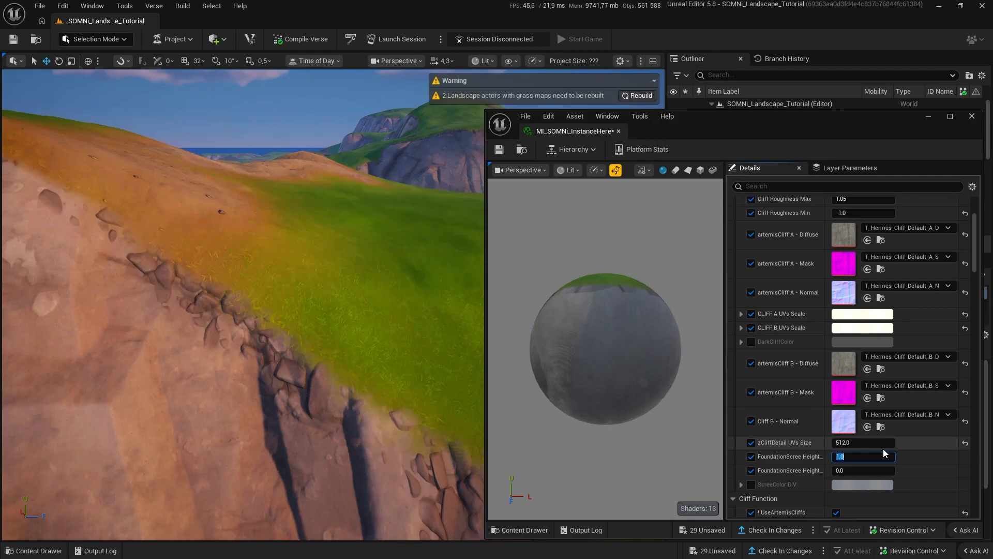
pyautogui.write('1')
pyautogui.press('Tab')
pyautogui.write('-0,5')
pyautogui.press('Return')
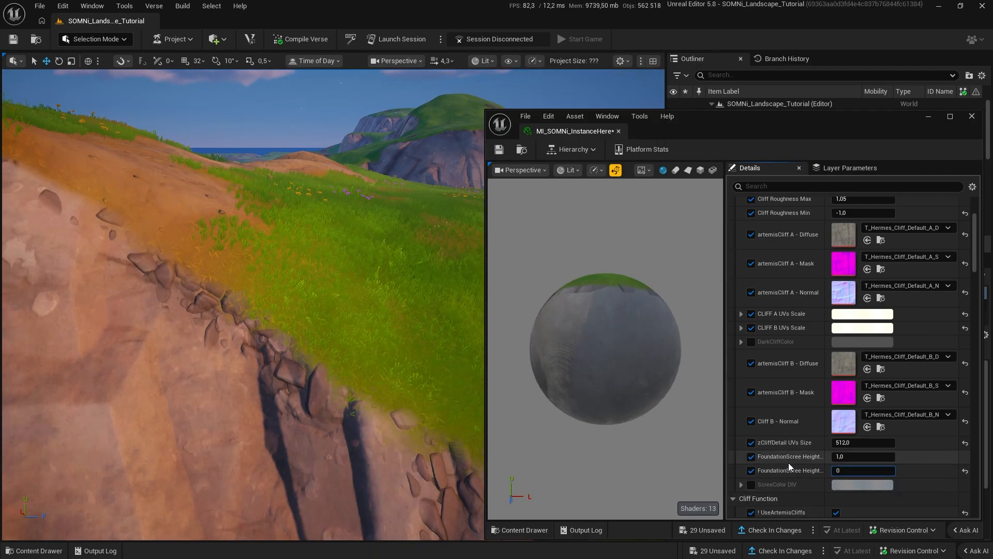
pyautogui.scroll(1, 792, 474)
pyautogui.click(752, 495)
pyautogui.click(751, 482)
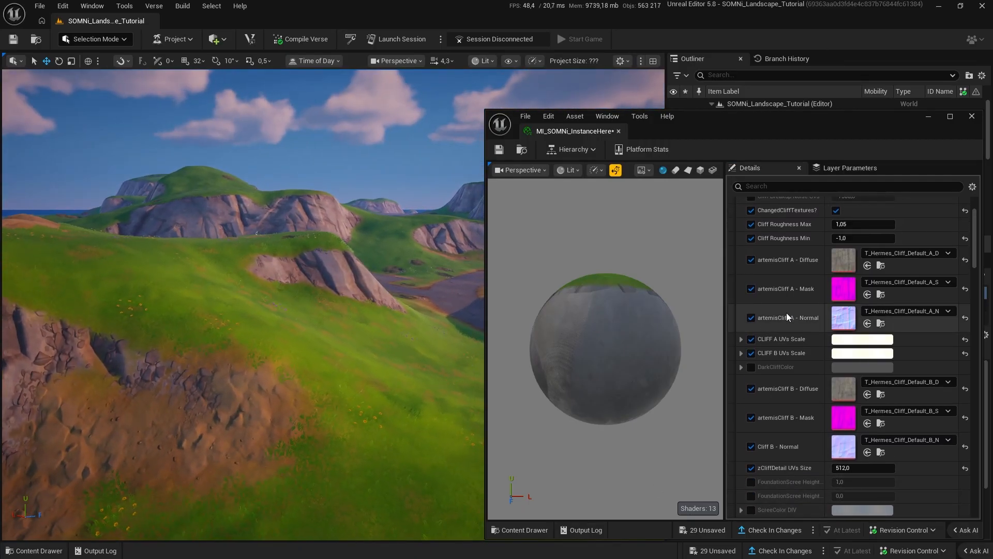
# Override the snowy Cliff Normals Add and snowy Cliff Normals Mod parameters in the Cliff Function group.
pyautogui.scroll(3, 787, 312)
pyautogui.scroll(-20, 787, 302)
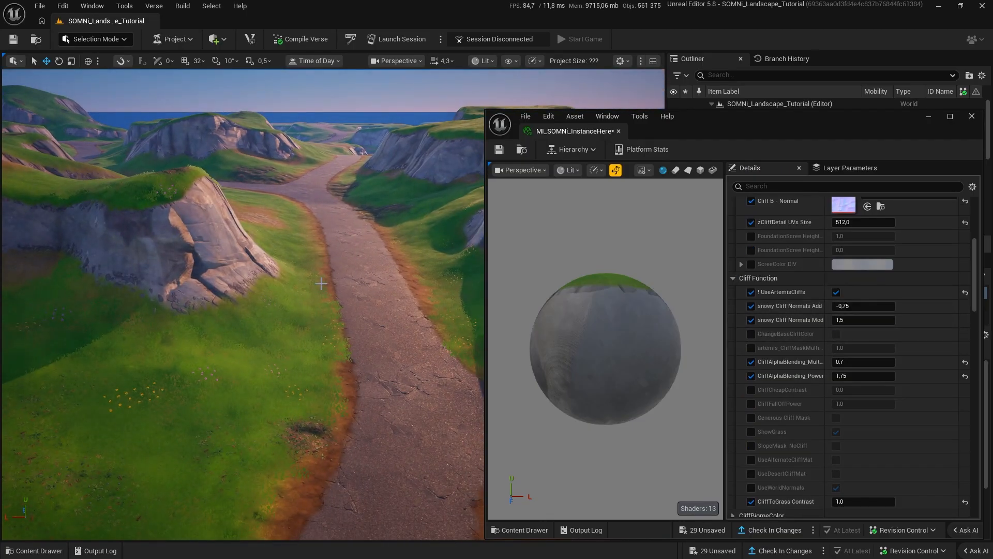
# Return to landscape painting and select a different target layer to paint with.
pyautogui.hotkey('shift', '2')
pyautogui.scroll(-15, 94, 383)
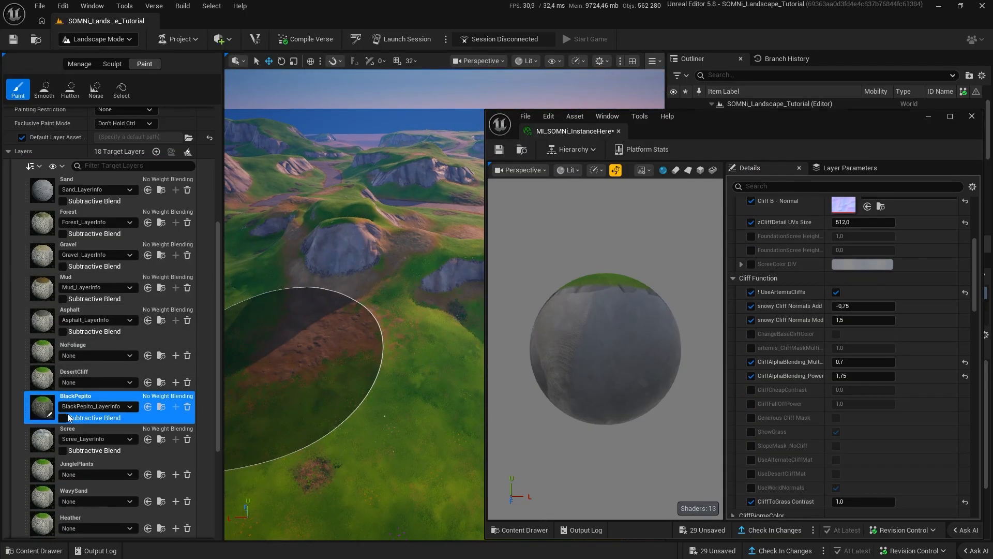
pyautogui.click(46, 487)
pyautogui.scroll(5, 111, 354)
pyautogui.scroll(10, 111, 353)
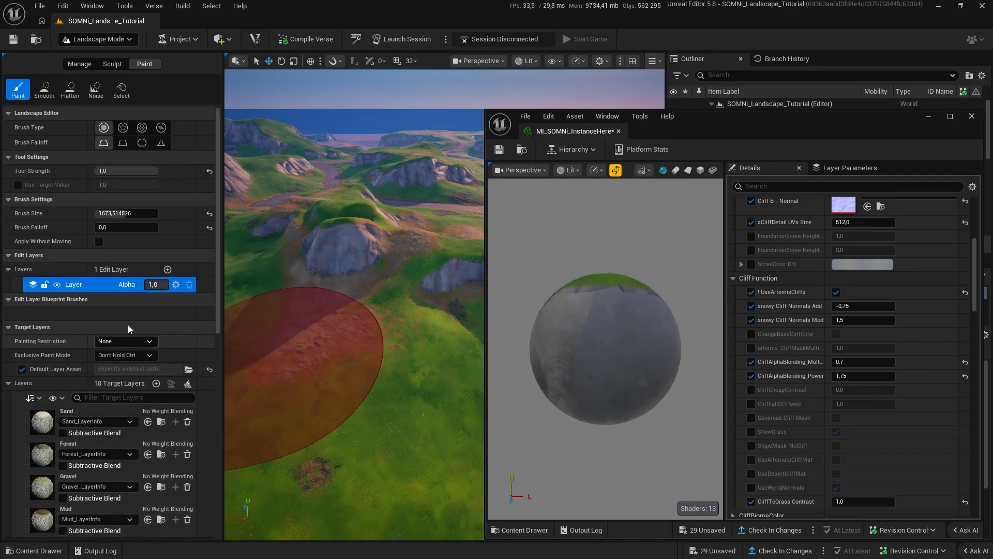
pyautogui.scroll(-5, 93, 392)
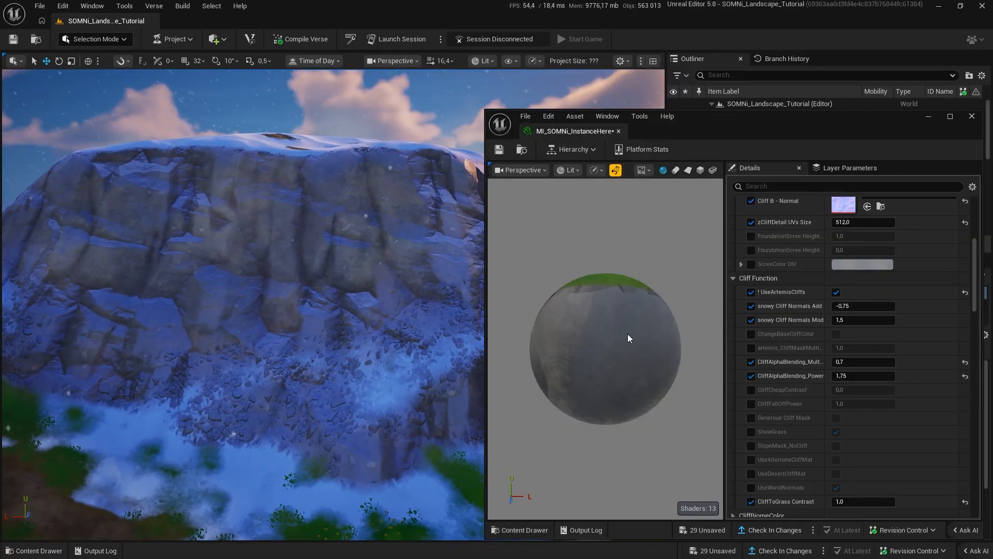
# Adjust the Time of Day to bright daylight and move in close to the snowy cliff.
pyautogui.click(339, 61)
pyautogui.moveTo(364, 91)
pyautogui.mouseDown()
pyautogui.moveTo(337, 91)
pyautogui.moveTo(380, 91)
pyautogui.mouseUp()
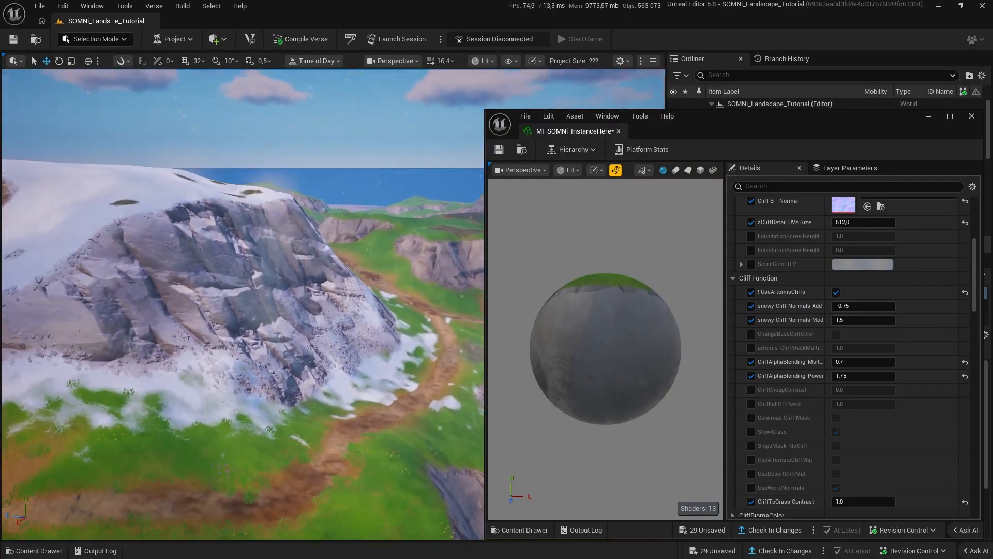
pyautogui.press('w')
pyautogui.moveTo(136, 223)
pyautogui.mouseDown(button='right')
pyautogui.moveTo(136, 213)
pyautogui.moveTo(136, 223)
pyautogui.mouseUp(button='right')
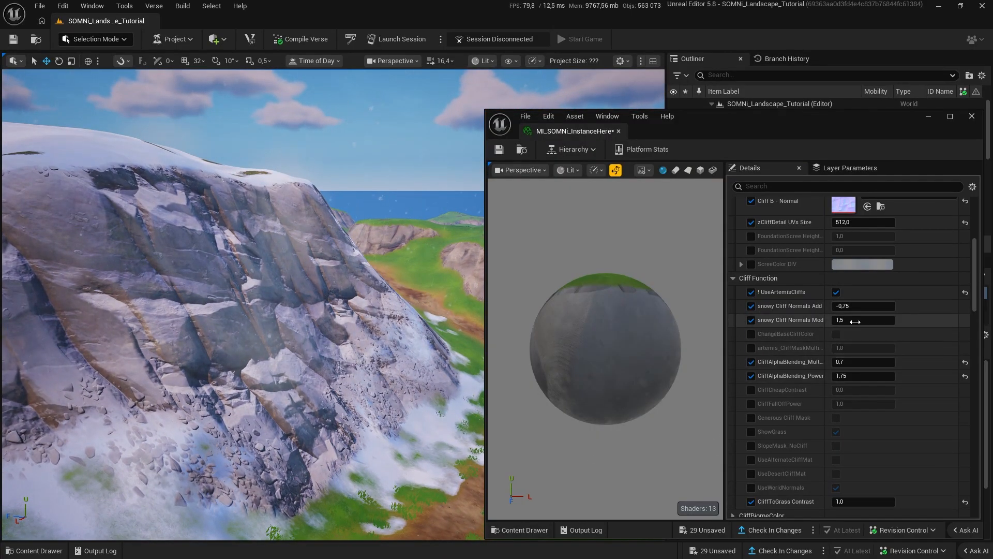
# Try snowy Cliff Normals Add at about 0,098 and 1, and set it to -1,5.
pyautogui.moveTo(839, 305); pyautogui.dragTo(856, 317)
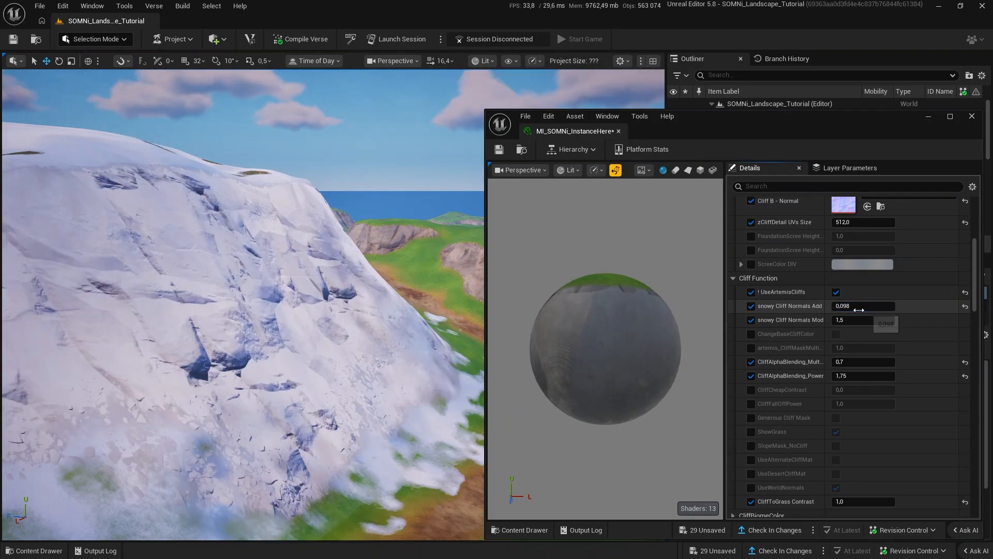
pyautogui.click(859, 306)
pyautogui.write('1')
pyautogui.press('Return')
pyautogui.write('-1,5')
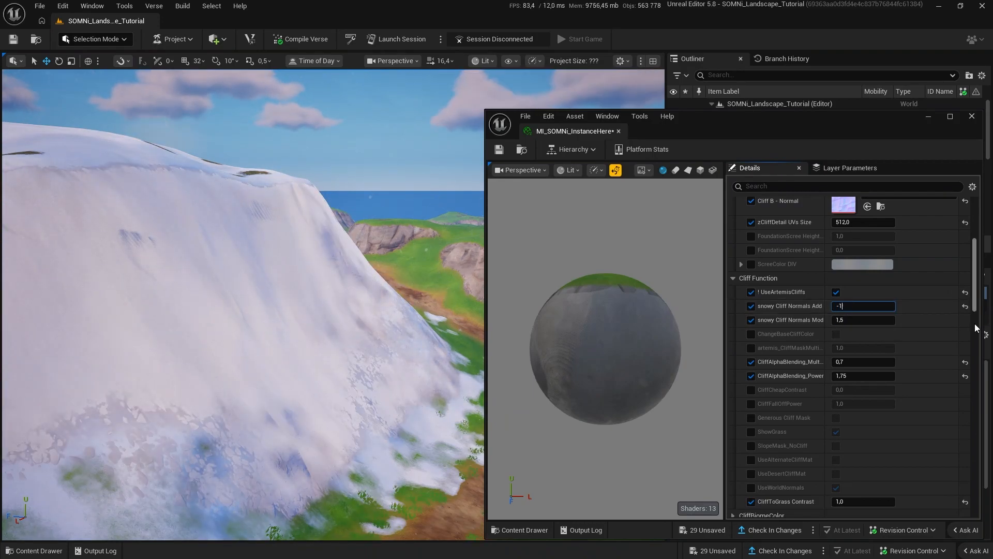
pyautogui.press('Tab')
# Set snowy Cliff Normals Mod to 2,5 after trying 3,0.
pyautogui.write('4')
pyautogui.press('Return')
pyautogui.write('2.5')
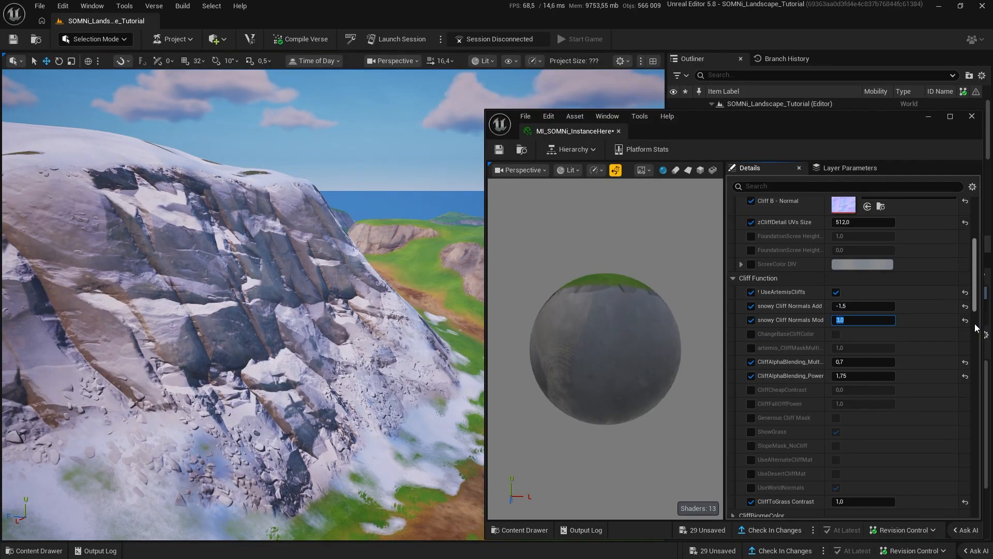
pyautogui.press('Return')
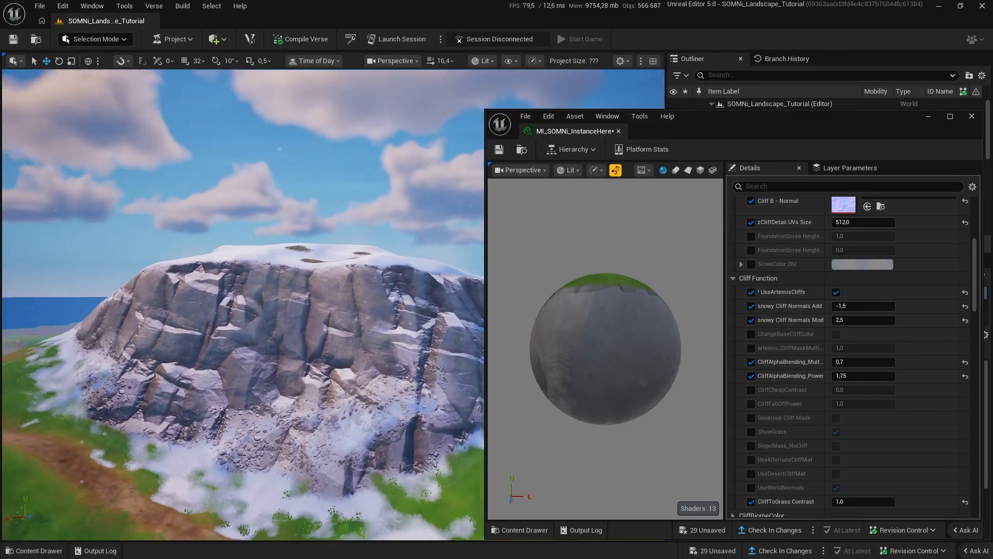
# Examine the snow coverage on the mountain's cliffs from several angles and distances.
pyautogui.press('w')
pyautogui.moveTo(243, 305); pyautogui.dragTo(279, 347, button='right')
pyautogui.scroll(-2, 243, 305)
pyautogui.press('w')
pyautogui.scroll(-4, 243, 305)
pyautogui.moveTo(280, 310); pyautogui.dragTo(258, 311, button='right')
pyautogui.press('s')
pyautogui.scroll(-3, 848, 357)
pyautogui.press('s')
pyautogui.press('w')
pyautogui.press('s')
pyautogui.moveTo(366, 300); pyautogui.dragTo(310, 305, button='right')
pyautogui.press('s')
pyautogui.press('w')
# Try CliffDarknessOffset values of 1000 and 2000, and set it to 5000.
pyautogui.click(733, 392)
pyautogui.scroll(-2, 827, 388)
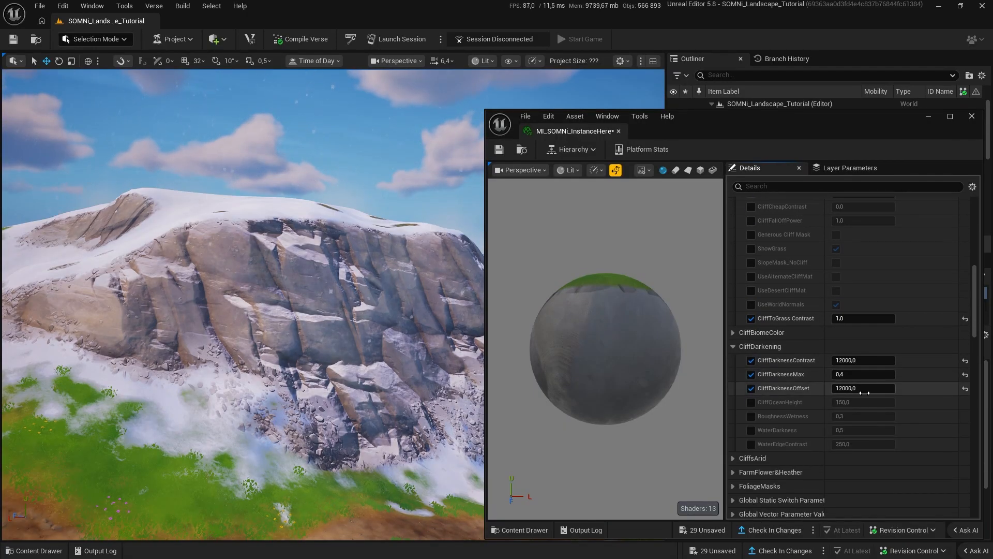
pyautogui.click(855, 389)
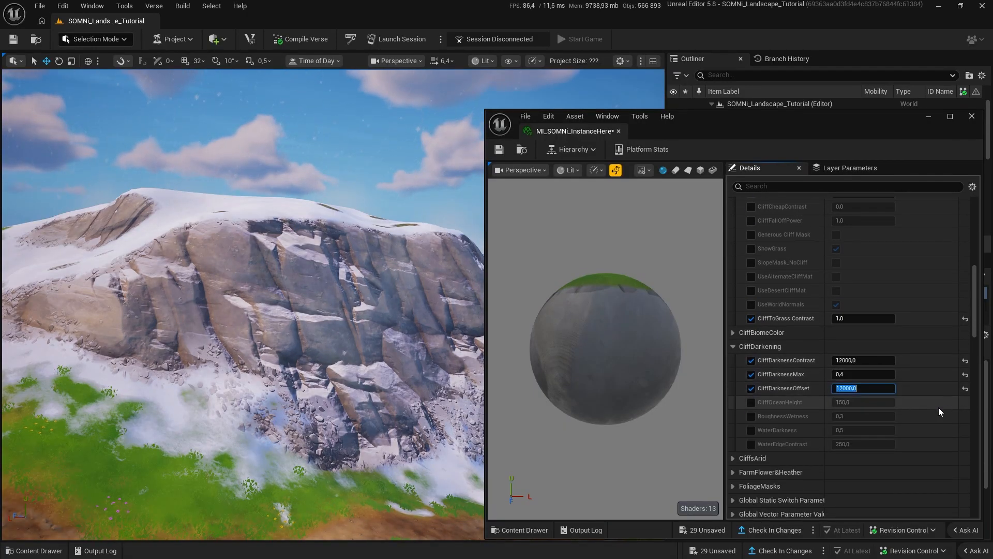
pyautogui.write('500')
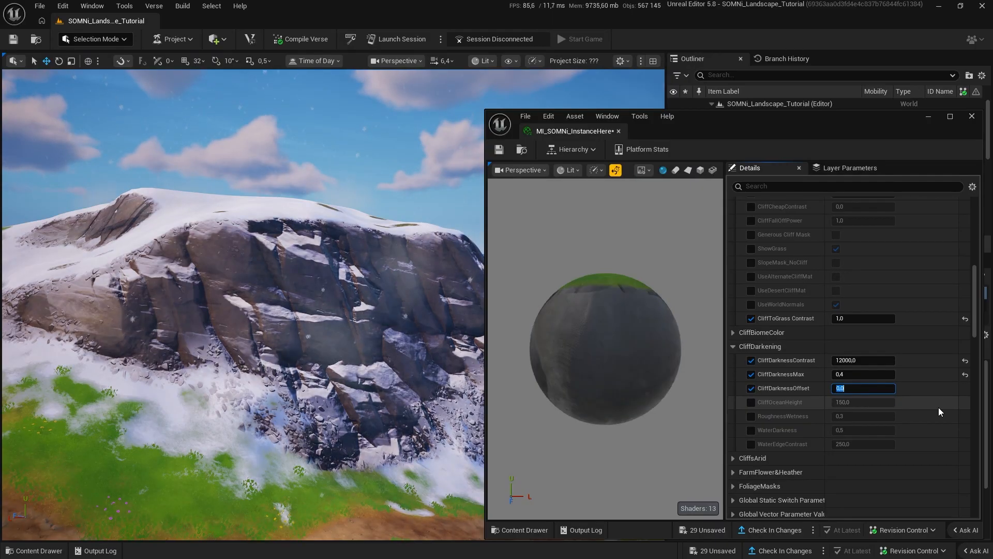
pyautogui.press('Return')
pyautogui.write('1000')
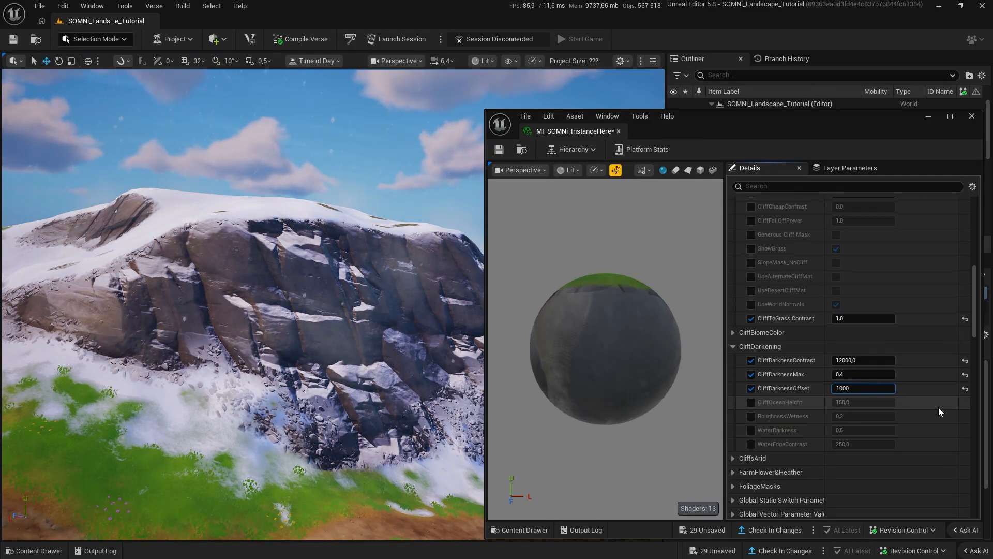
pyautogui.press('Return')
pyautogui.write('2000')
pyautogui.press('Return')
pyautogui.write('5000')
pyautogui.press('Return')
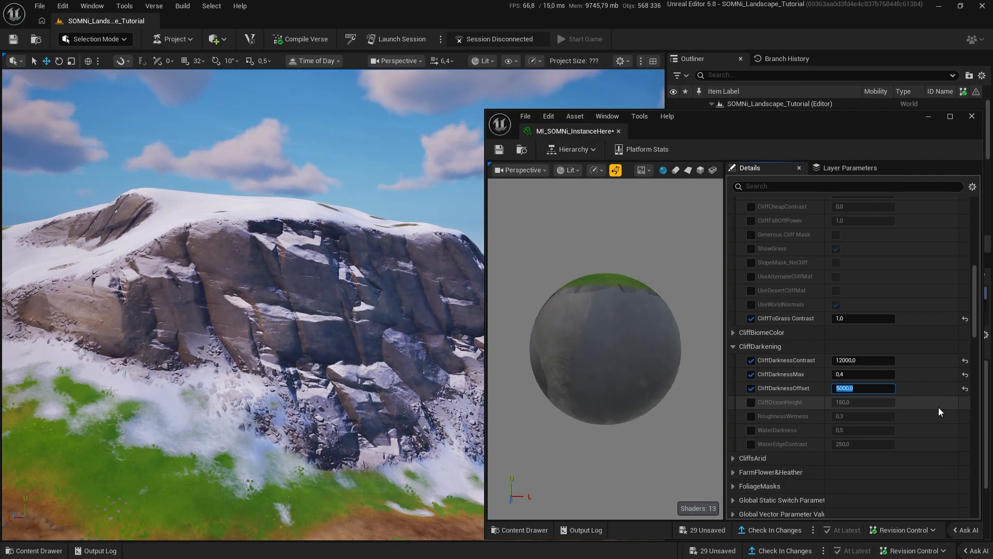
# Set CliffDarknessContrast to 0.
pyautogui.click(896, 359)
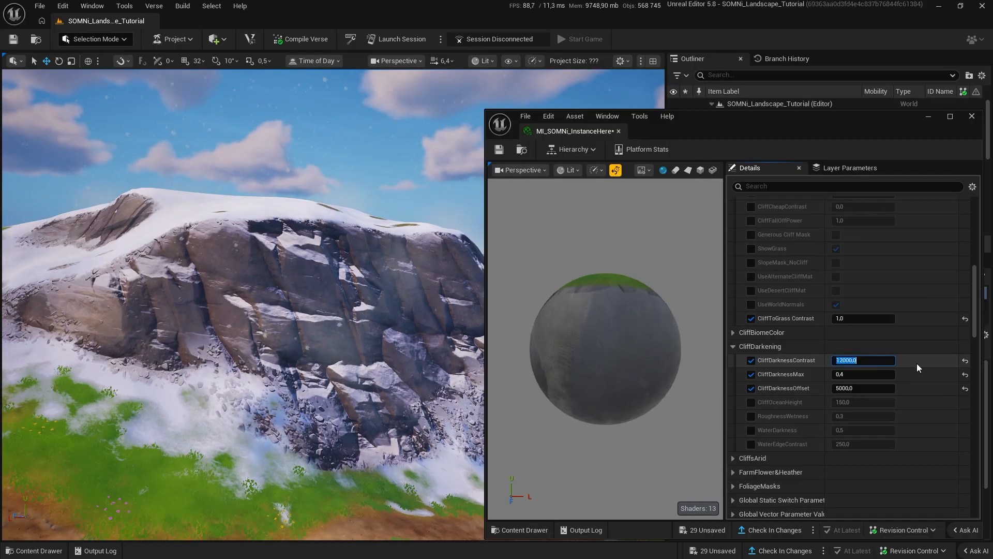
pyautogui.write('0')
pyautogui.press('Return')
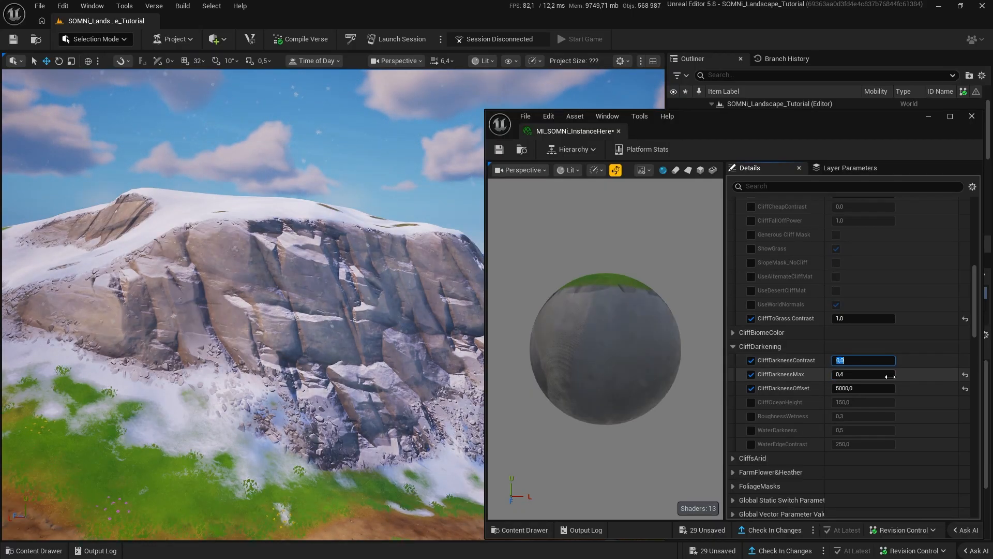
# Try a CliffDarknessOffset of about 4017 with CliffDarknessContrast values including 500, -1 and -10000.
pyautogui.moveTo(861, 389); pyautogui.dragTo(809, 389)
pyautogui.moveTo(331, 347); pyautogui.dragTo(224, 380, button='right')
pyautogui.moveTo(886, 360); pyautogui.dragTo(883, 358)
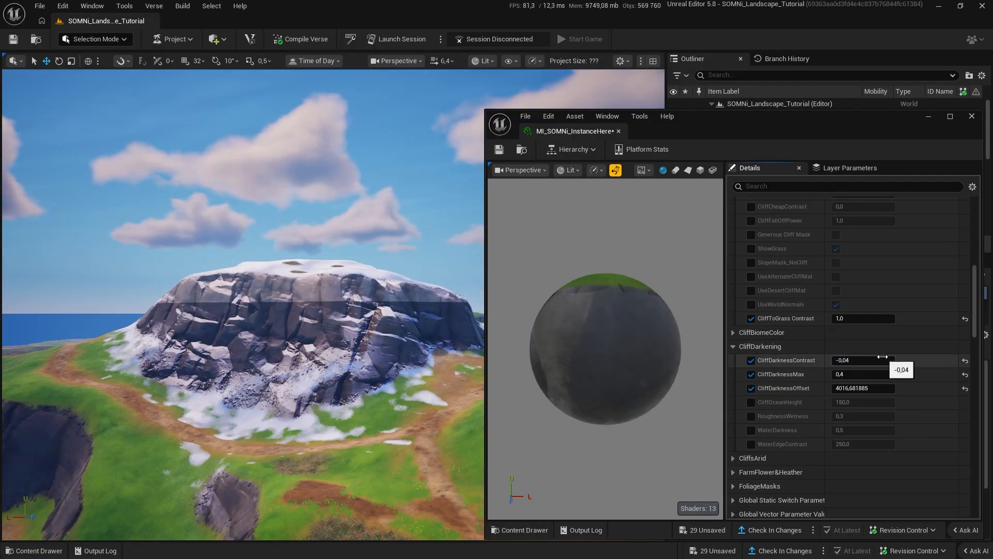
pyautogui.write('500')
pyautogui.press('Return')
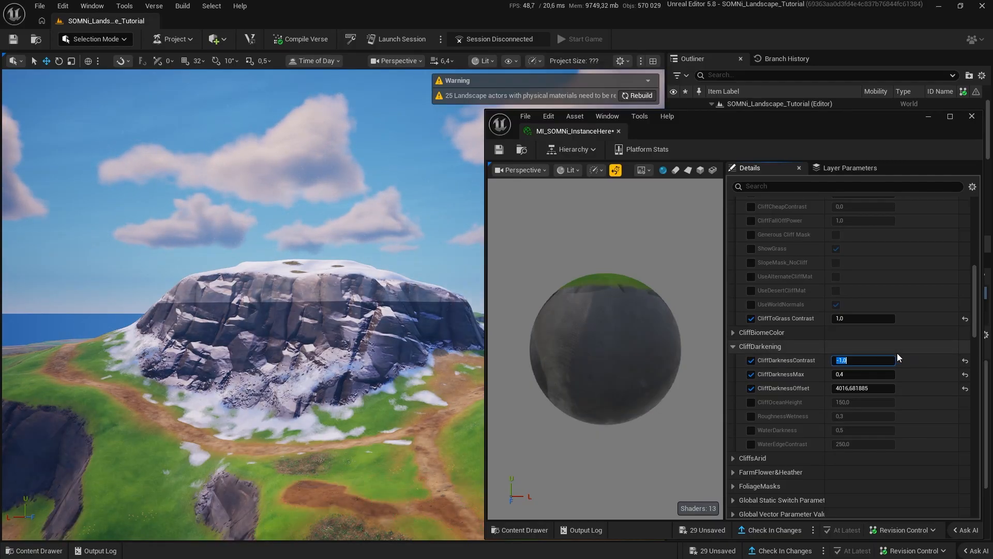
pyautogui.write('-10000')
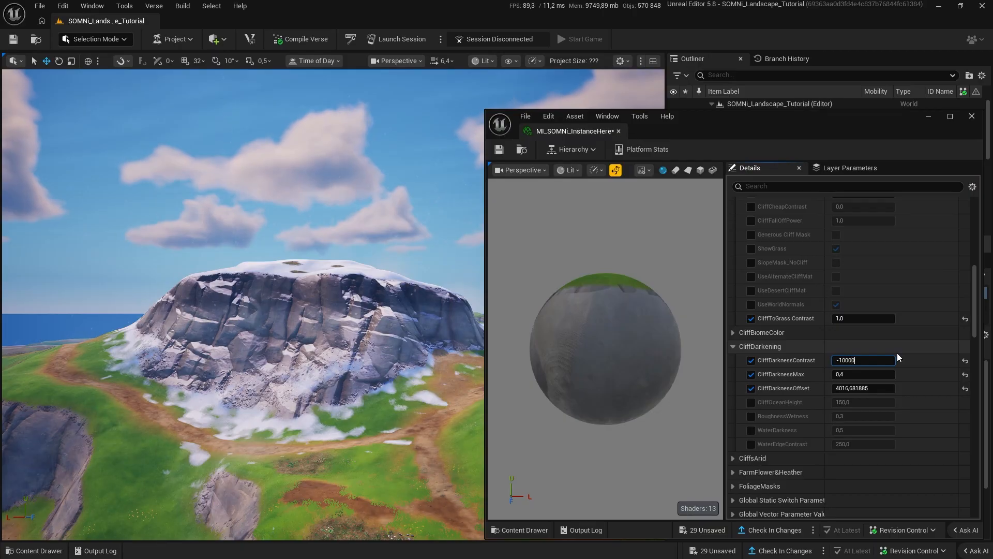
pyautogui.press('Return')
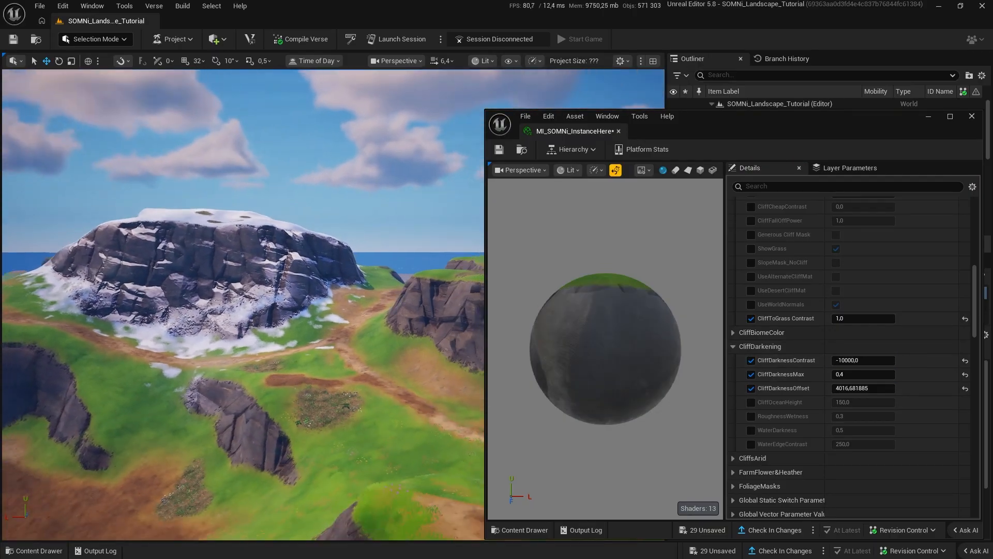
# Set CliffDarknessContrast to 10000 and try CliffDarknessOffset values including 0, 10000 and 2000.
pyautogui.click(861, 388)
pyautogui.write('0')
pyautogui.press('Return')
pyautogui.moveTo(62, 340); pyautogui.dragTo(62, 339, button='right')
pyautogui.click(863, 361)
pyautogui.write('10000')
pyautogui.press('Return')
pyautogui.click(863, 389)
pyautogui.write('10000')
pyautogui.press('Return')
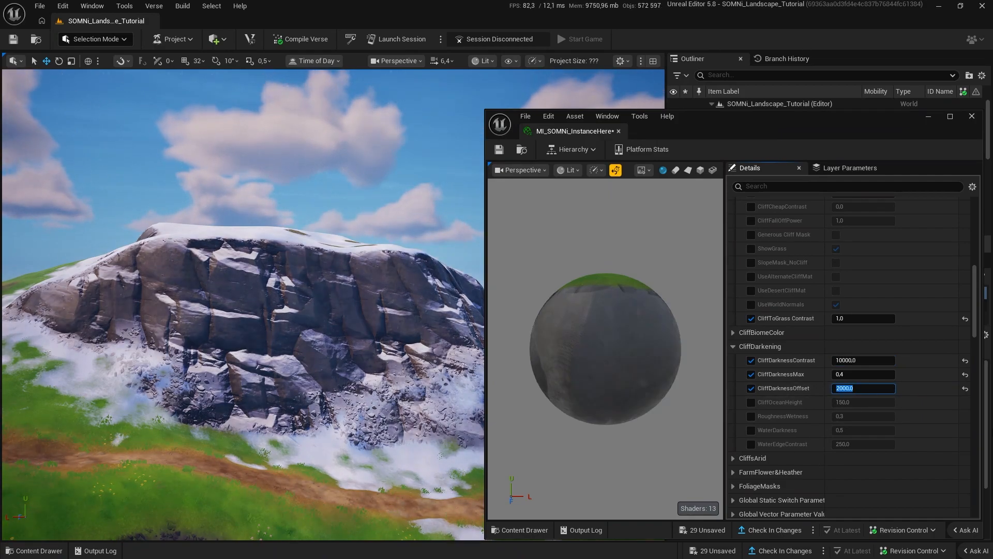
# Try CliffDarknessContrast values of 0, 512 and 1024, and adjust CliffDarknessOffset to about 3457.
pyautogui.click(879, 361)
pyautogui.write('0')
pyautogui.press('Return')
pyautogui.moveTo(858, 387); pyautogui.dragTo(877, 388)
pyautogui.click(890, 360)
pyautogui.write('512')
pyautogui.press('Return')
pyautogui.write('1024')
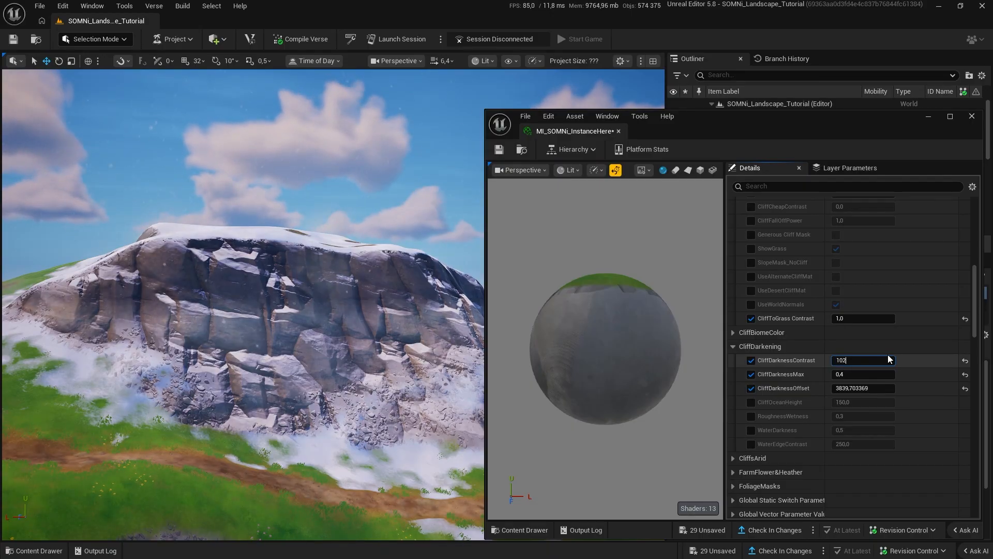
pyautogui.press('Return')
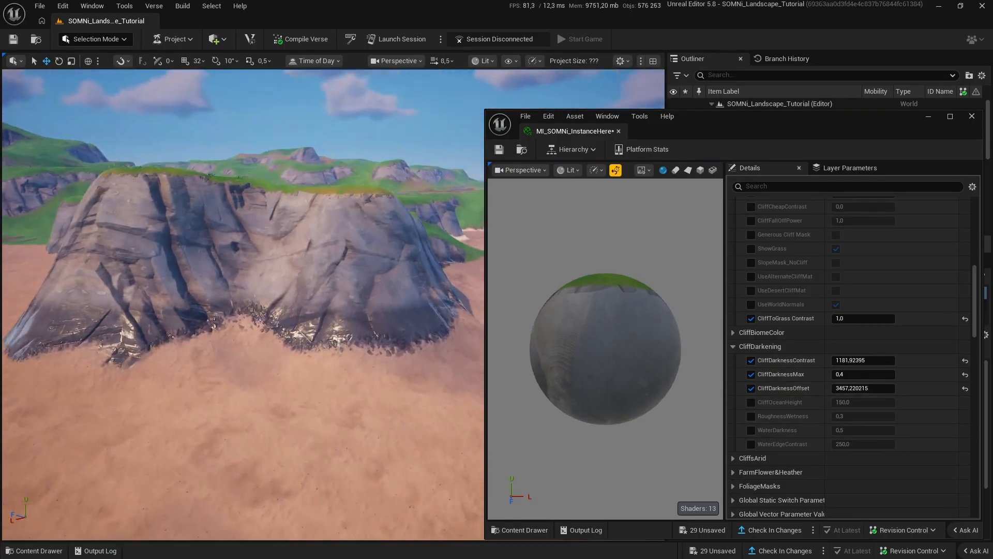
# Enable the CliffOceanHeight override and set CliffDarknessContrast to 2000.
pyautogui.moveTo(226, 373); pyautogui.dragTo(226, 399, button='right')
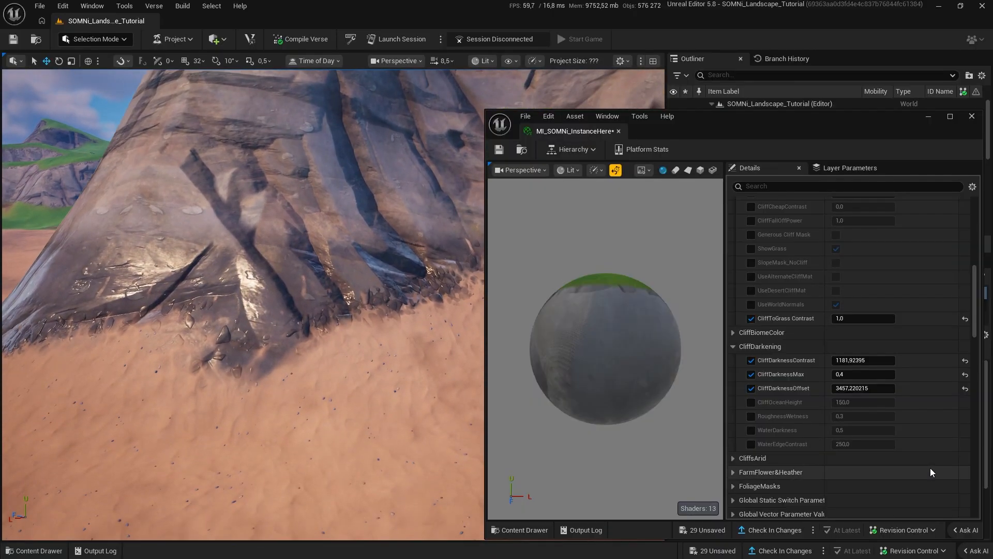
pyautogui.click(751, 402)
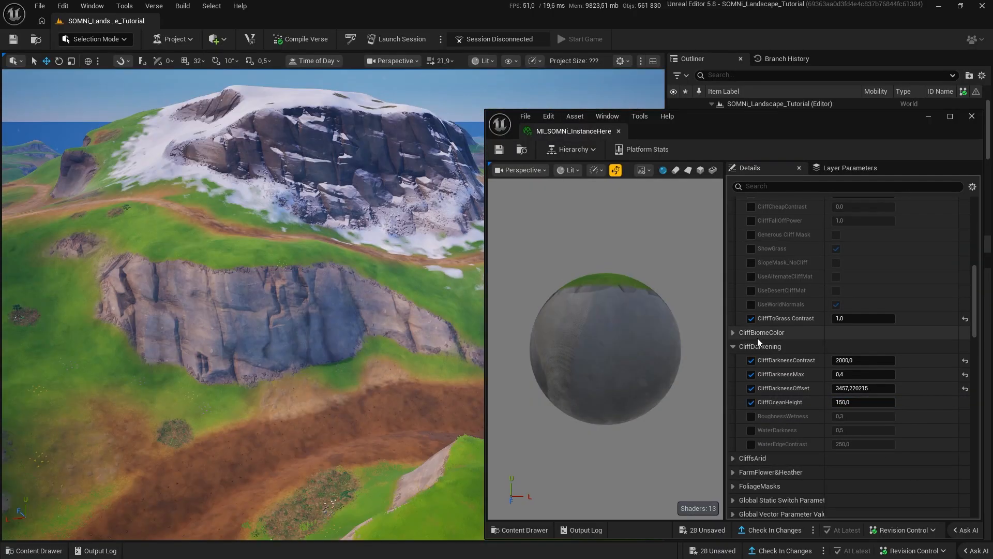
# Collapse the CliffDarkening group, expand CliffBiomeColor, and review its biome colors against the landscape.
pyautogui.scroll(5, 736, 340)
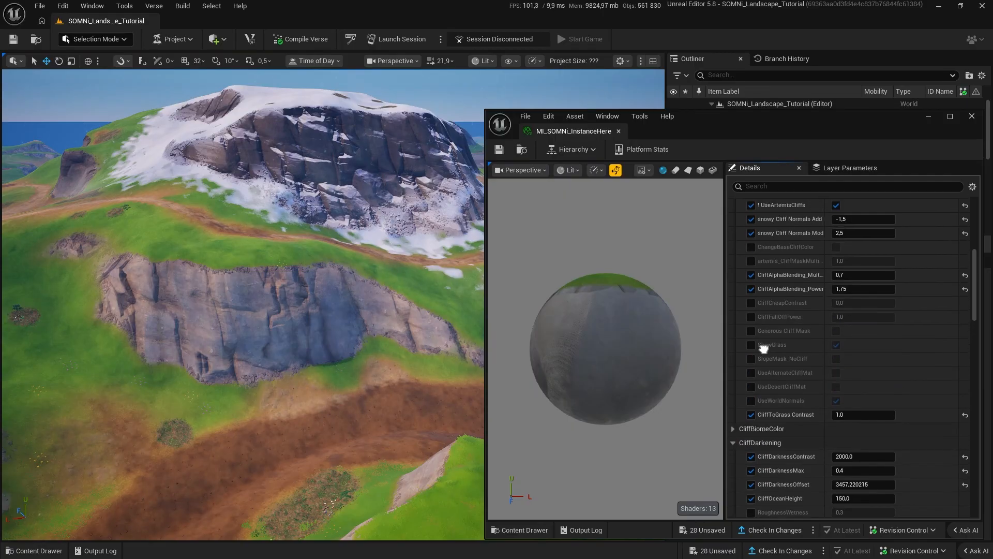
pyautogui.click(734, 441)
pyautogui.click(733, 428)
pyautogui.scroll(-4, 731, 425)
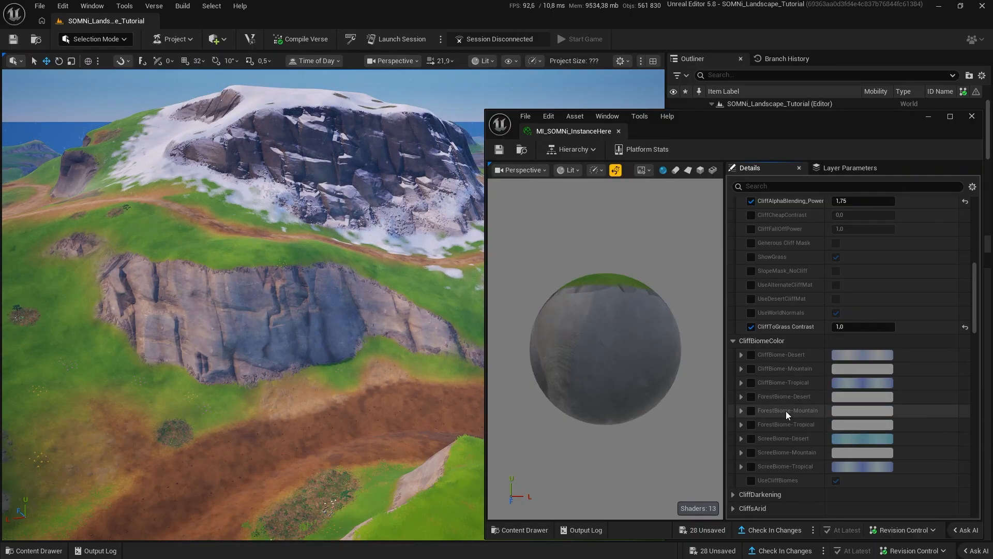
pyautogui.moveTo(799, 417); pyautogui.dragTo(805, 462, button='right')
pyautogui.moveTo(373, 331); pyautogui.dragTo(437, 352, button='right')
pyautogui.press('s')
# Enable the BiomeTexture override in BiomeSettings and assign T_ApolloBiome2 to it.
pyautogui.moveTo(808, 331); pyautogui.dragTo(813, 517, button='right')
pyautogui.click(744, 234)
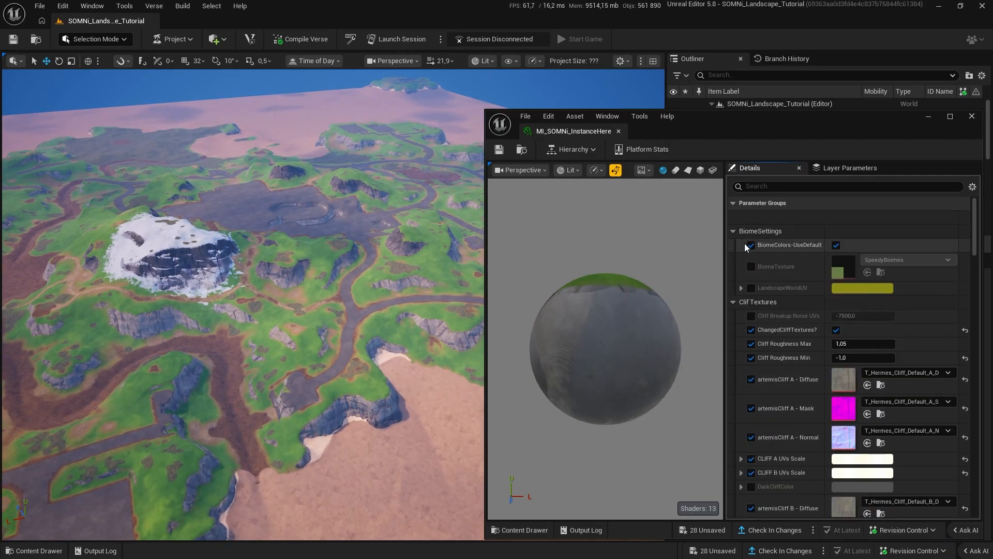
pyautogui.click(899, 263)
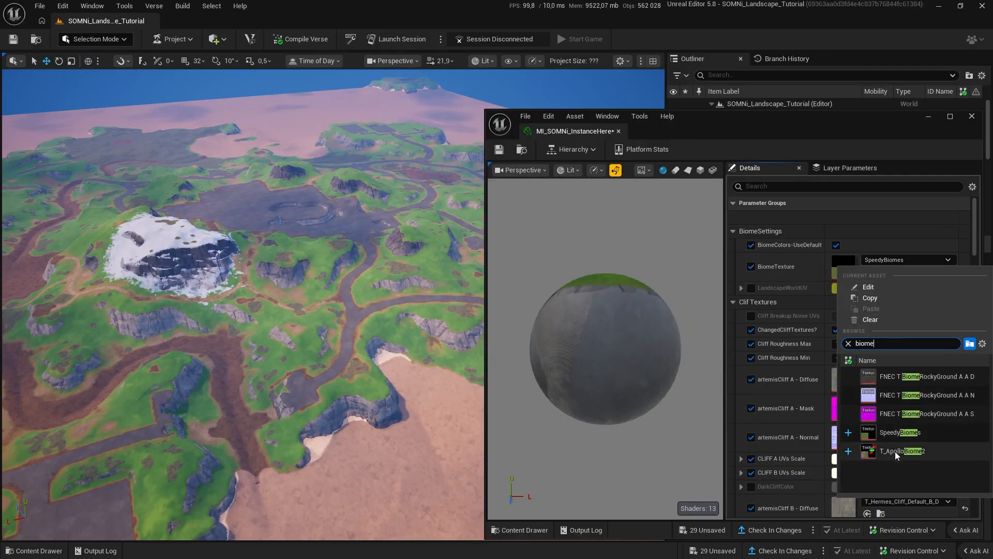
pyautogui.click(903, 451)
# Try warm cream and blue tints for CliffBiome-Tropical on the landscape's cliffs, and cancel the color change.
pyautogui.press('w')
pyautogui.moveTo(269, 311); pyautogui.dragTo(393, 310, button='right')
pyautogui.scroll(-2, 383, 305)
pyautogui.scroll(-15, 801, 493)
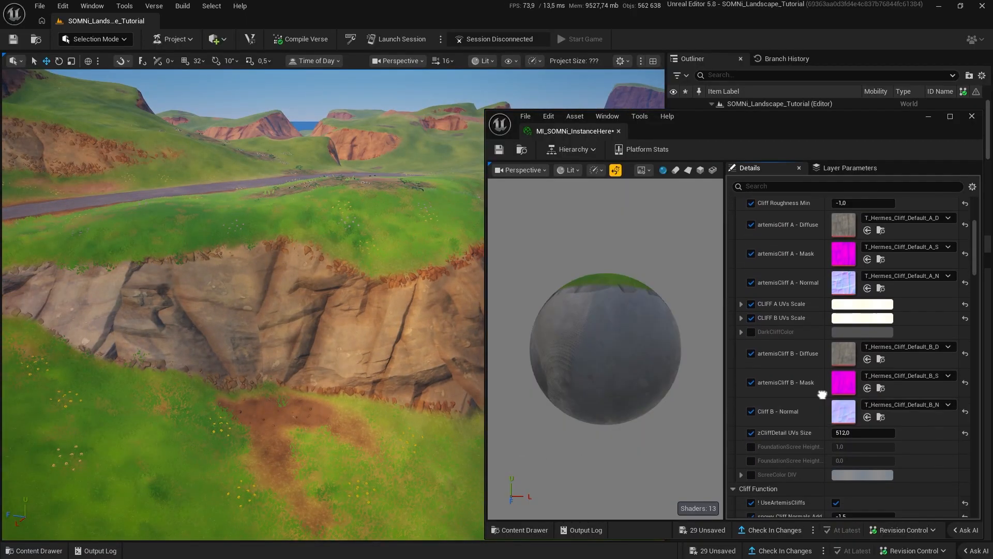
pyautogui.scroll(10, 854, 357)
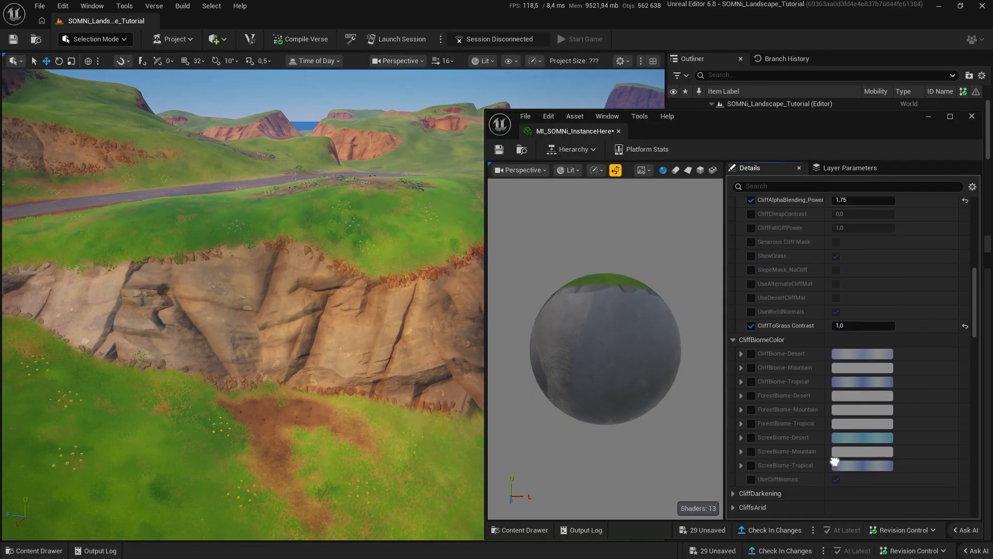
pyautogui.moveTo(787, 246); pyautogui.dragTo(750, 322, button='right')
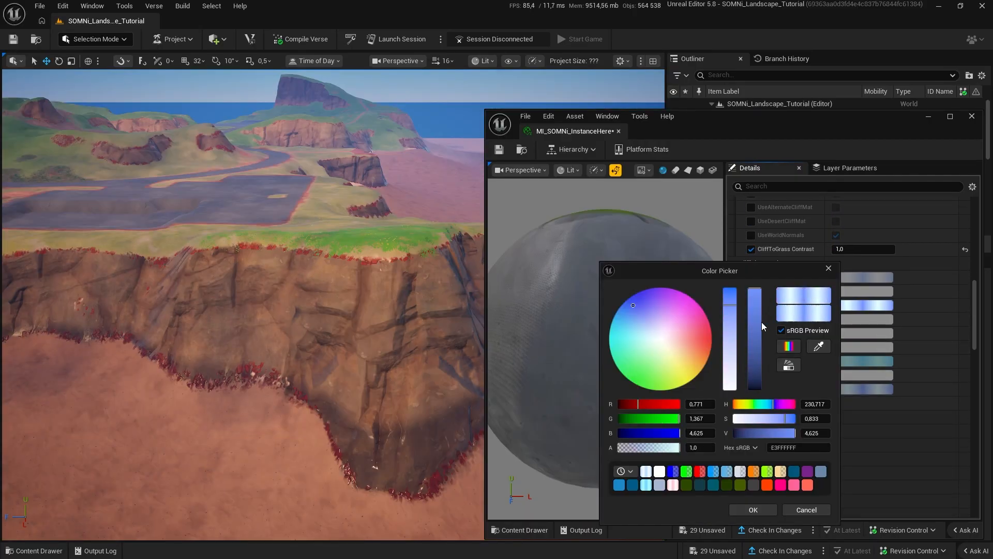
pyautogui.moveTo(685, 311); pyautogui.dragTo(674, 316)
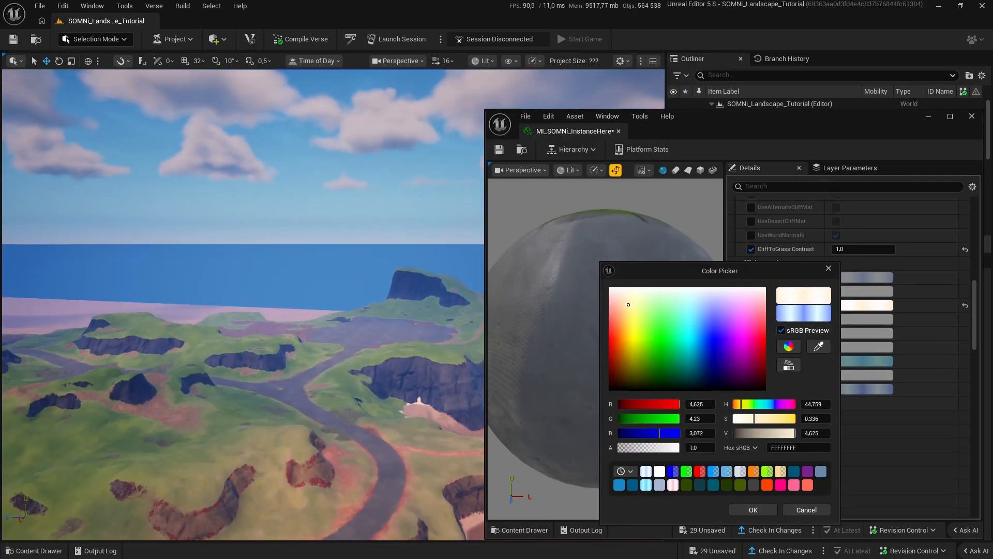
pyautogui.moveTo(700, 343)
pyautogui.mouseDown()
pyautogui.moveTo(721, 320)
pyautogui.moveTo(696, 333)
pyautogui.moveTo(725, 333)
pyautogui.moveTo(708, 333)
pyautogui.mouseUp()
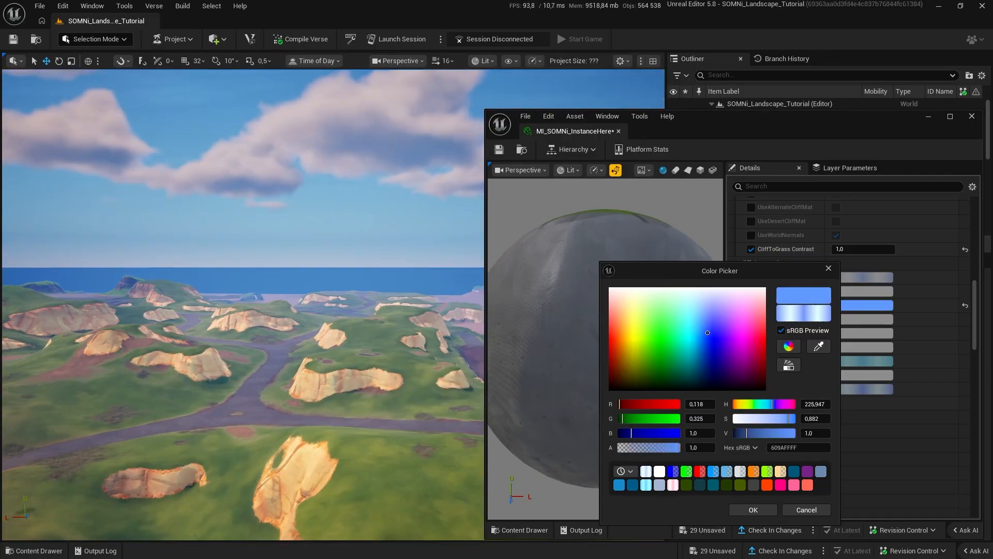
pyautogui.press('w')
pyautogui.moveTo(243, 306); pyautogui.dragTo(279, 328, button='right')
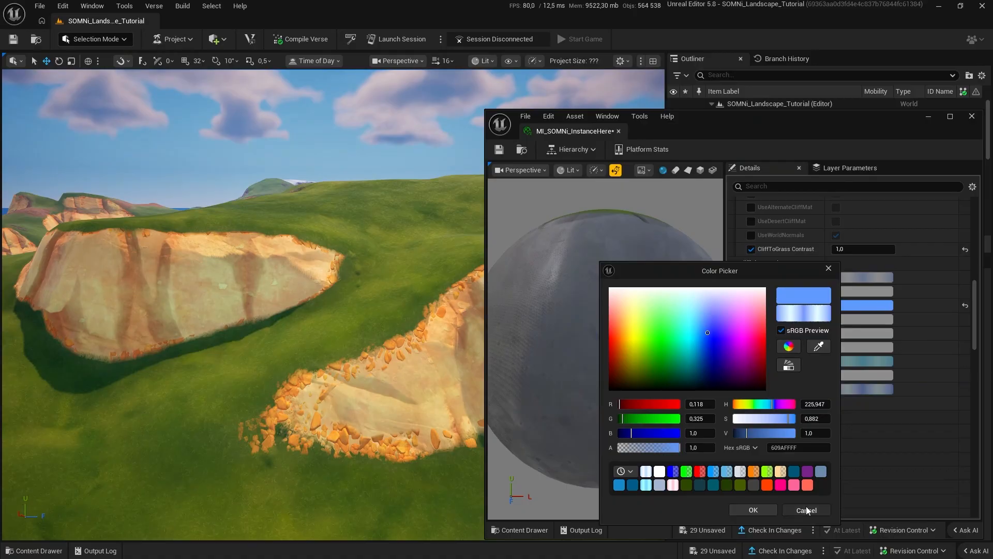
pyautogui.click(807, 510)
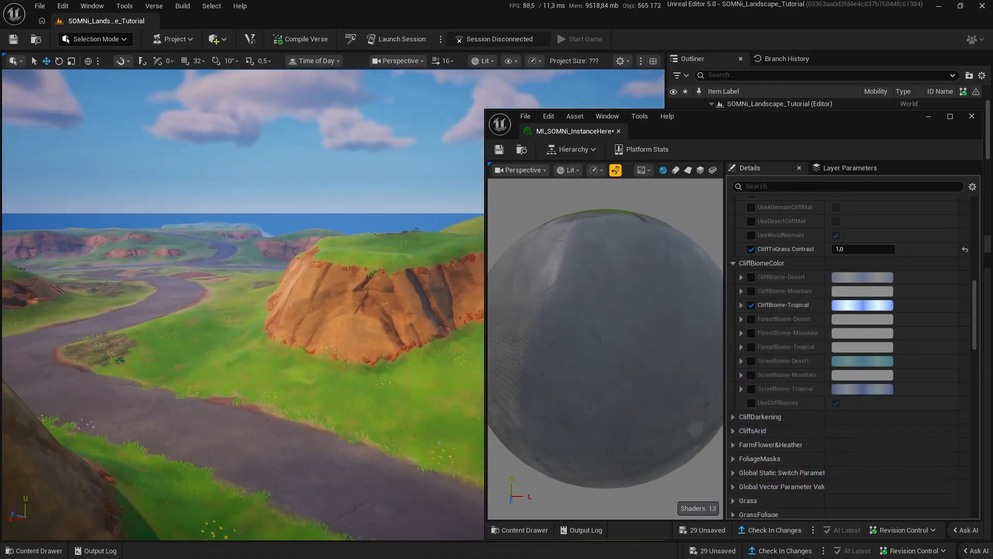
# Inspect the tropical-biome cliffs across the landscape and turn off the CliffBiome-Tropical override.
pyautogui.moveTo(243, 305); pyautogui.dragTo(289, 372, button='right')
pyautogui.press('w')
pyautogui.scroll(-2, 290, 372)
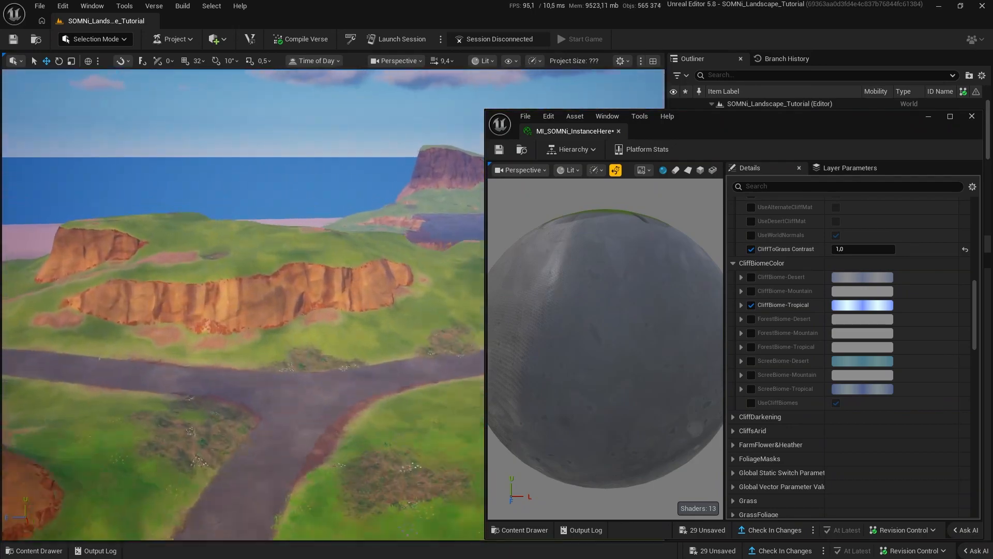
pyautogui.press('w')
pyautogui.moveTo(290, 310); pyautogui.dragTo(357, 311, button='right')
pyautogui.press('s')
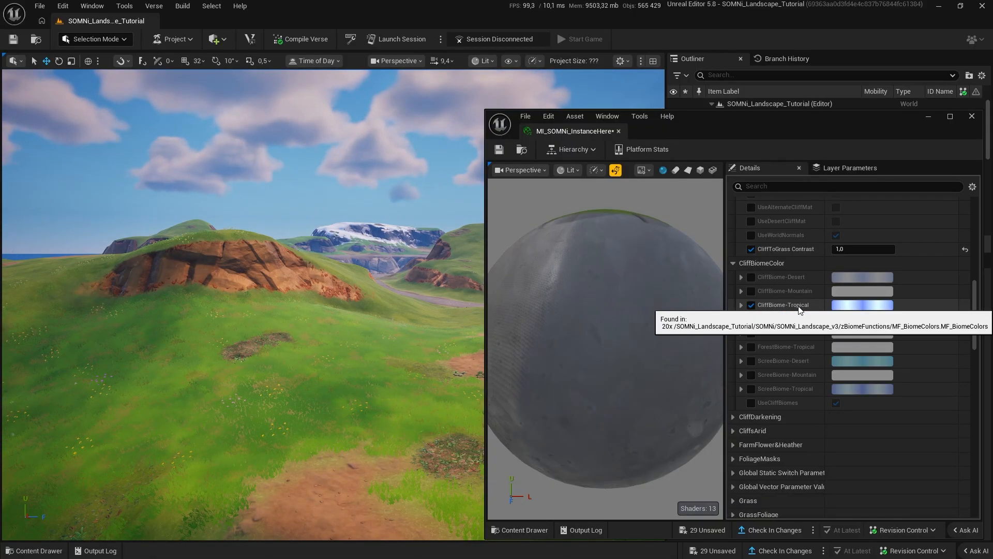
pyautogui.click(751, 305)
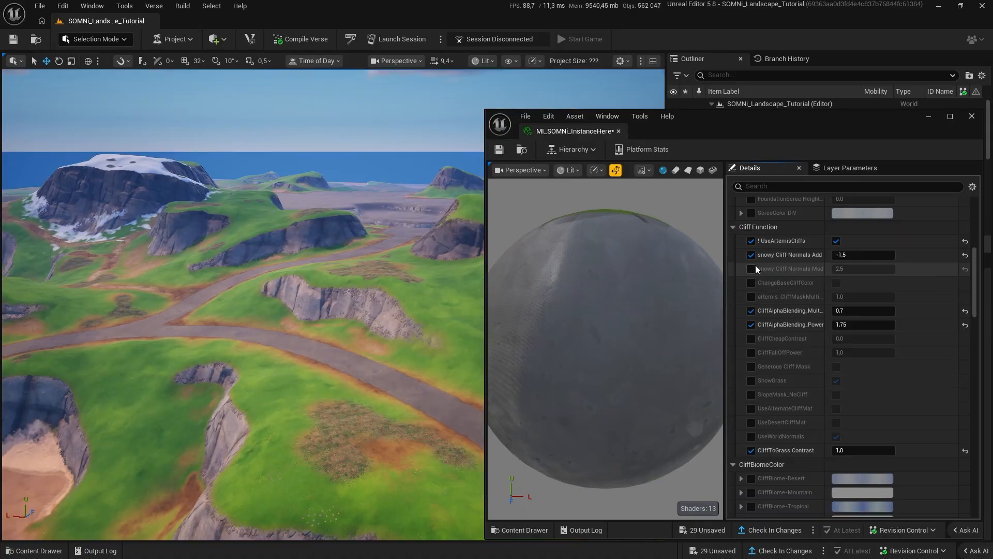
# Turn the snowy Cliff Normals Mod override back on and enable ChangeBaseCliffColor in the Cliff Function group.
pyautogui.click(751, 267)
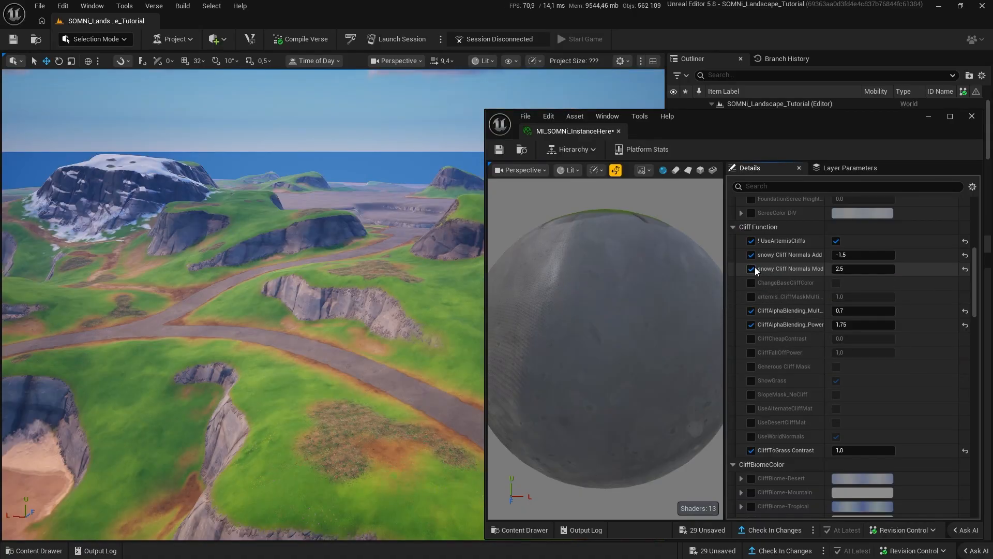
pyautogui.scroll(-1, 769, 286)
pyautogui.click(751, 273)
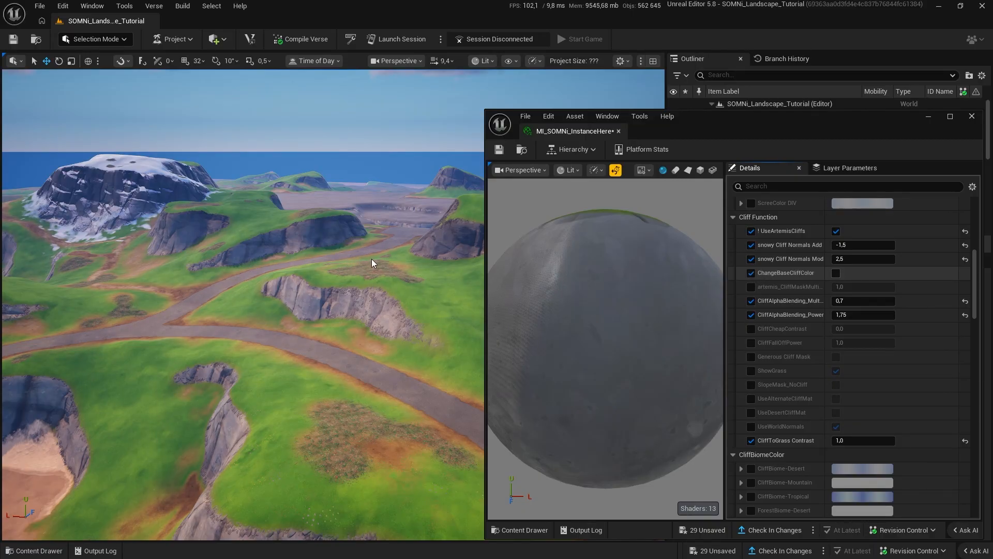
pyautogui.click(835, 273)
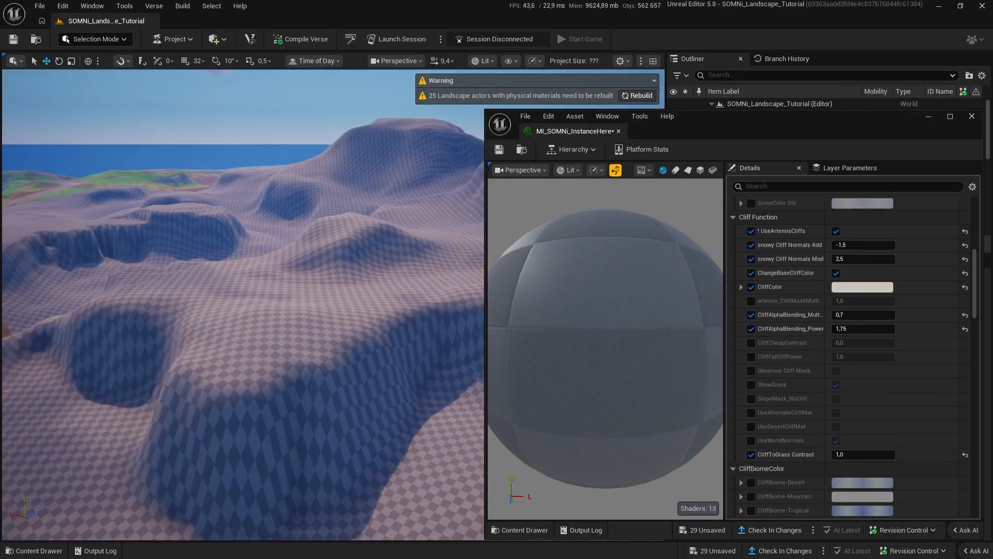
pyautogui.press('w')
pyautogui.moveTo(244, 306); pyautogui.dragTo(523, 311, button='right')
pyautogui.press('w')
pyautogui.press('w')
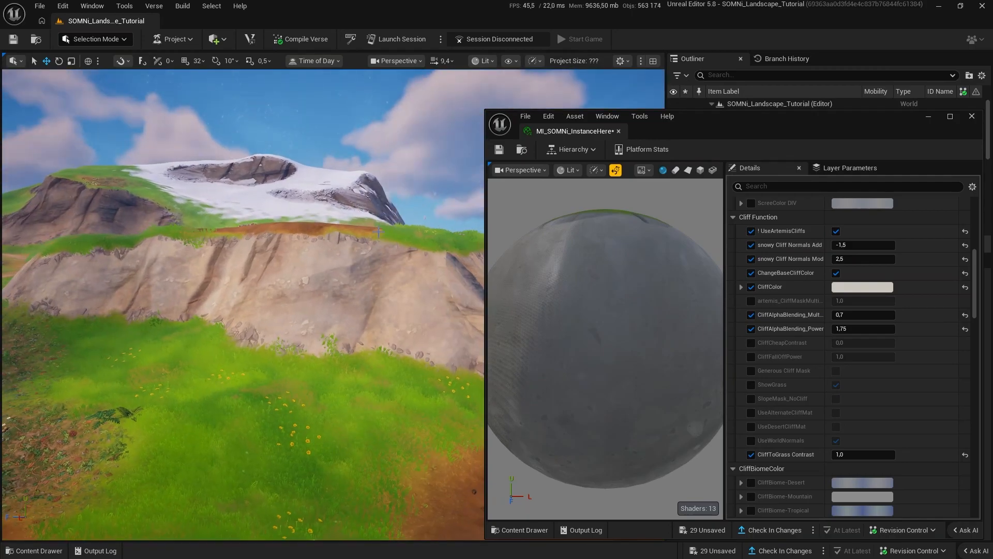
# Try pink, tan and brownish tints for CliffColor on the cliffs, and cancel the color change.
pyautogui.click(873, 288)
pyautogui.moveTo(689, 406); pyautogui.dragTo(702, 407)
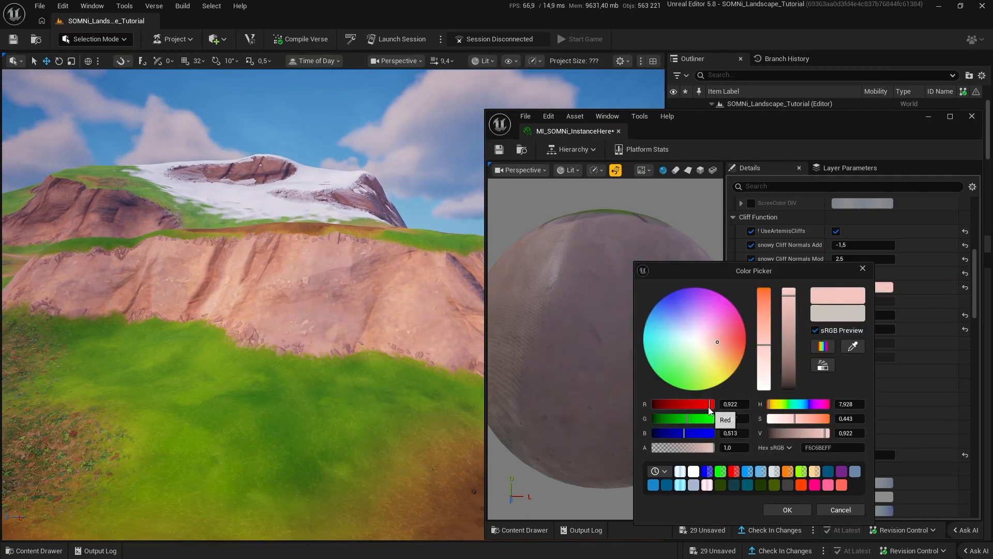
pyautogui.moveTo(685, 436); pyautogui.dragTo(699, 415)
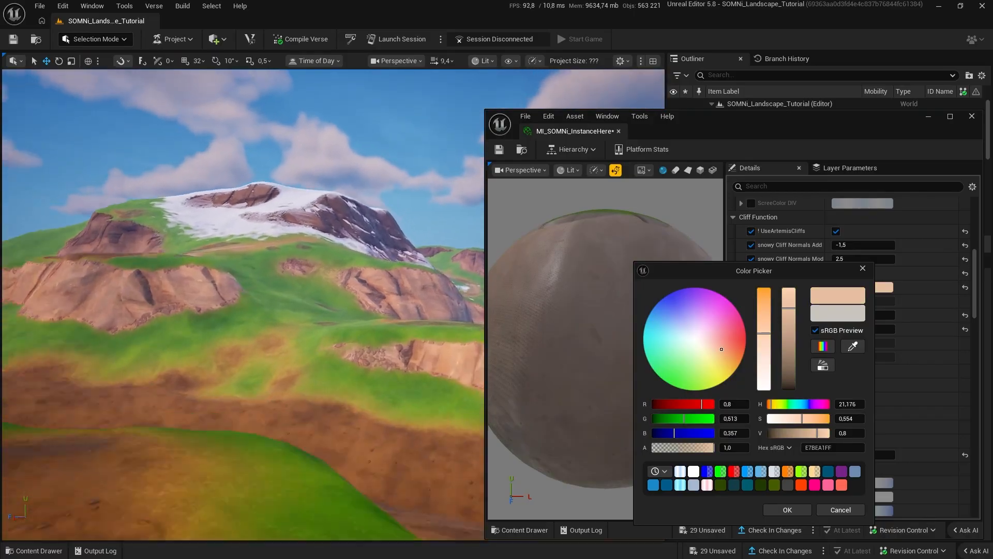
pyautogui.press('w')
pyautogui.moveTo(362, 352); pyautogui.dragTo(398, 352, button='right')
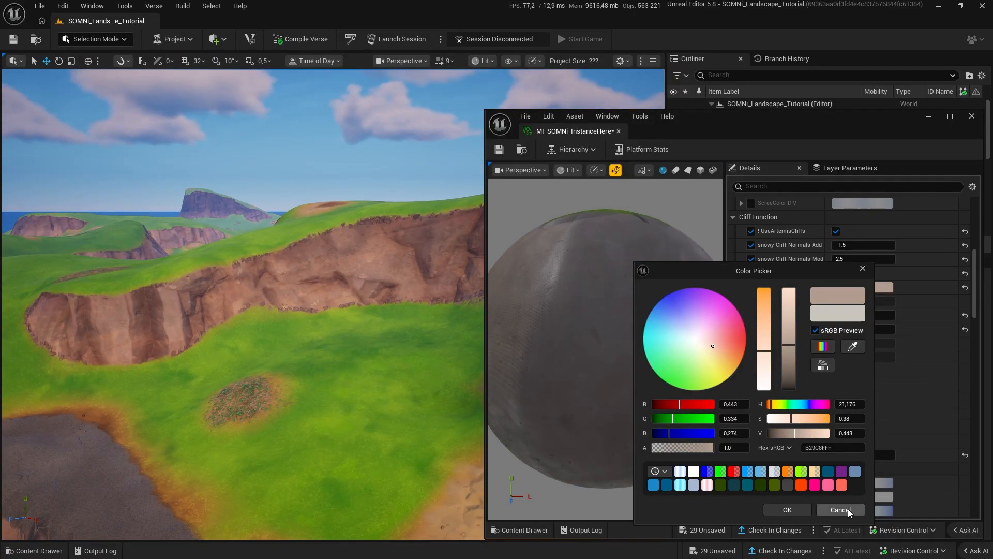
pyautogui.click(849, 510)
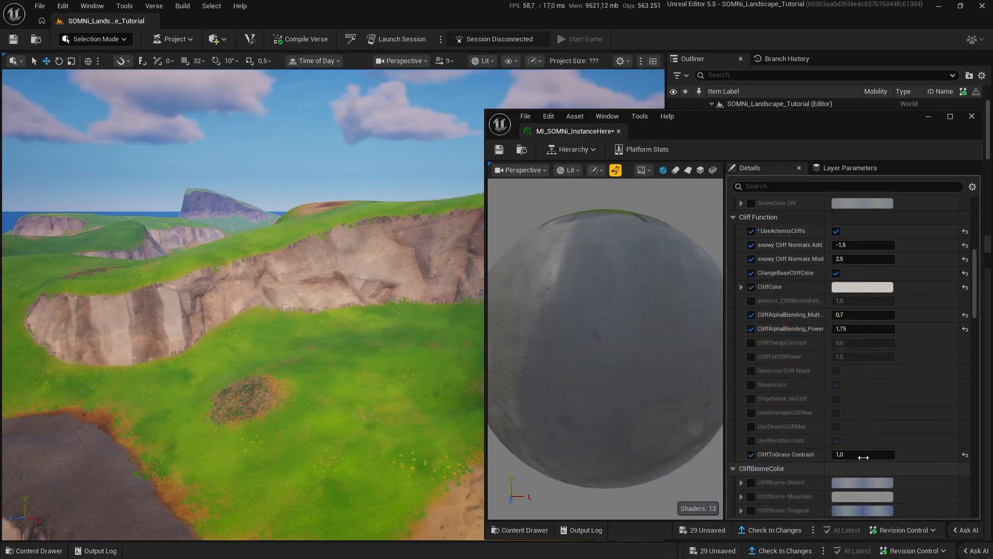
# Disable ChangeBaseCliffColor and remove its parameter override.
pyautogui.click(836, 273)
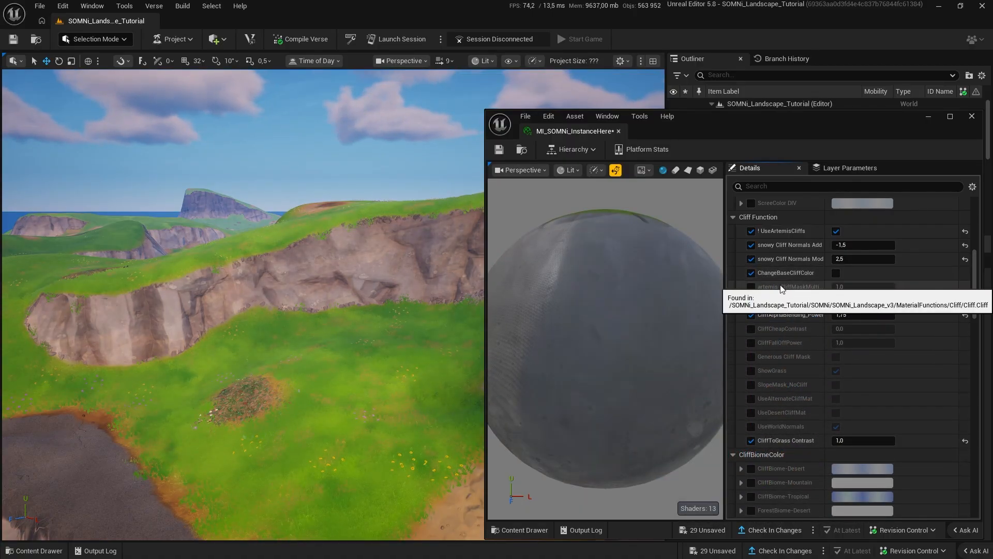
pyautogui.click(752, 273)
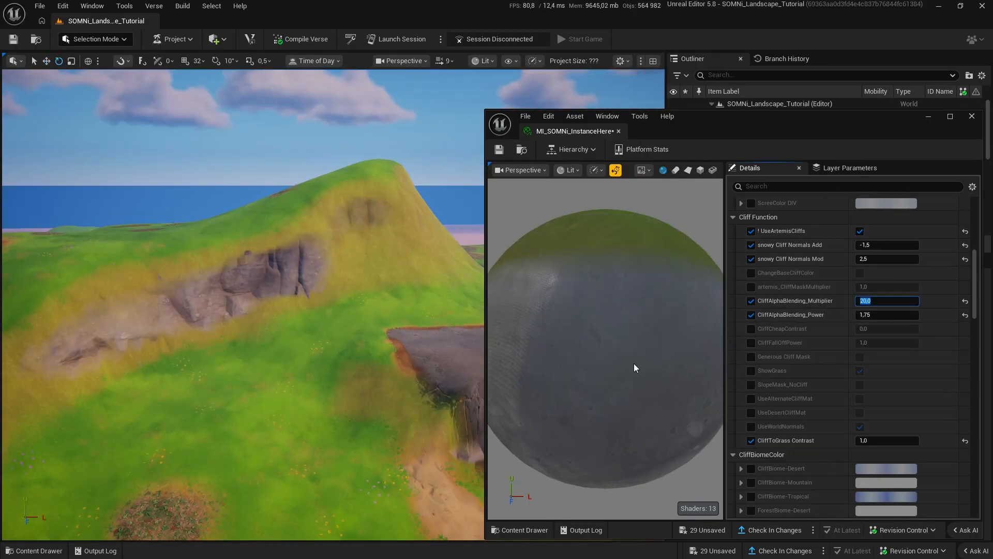
# Try CliffAlphaBlending_Multiplier at 0, and reset it to its default of 3.
pyautogui.write('0')
pyautogui.press('Return')
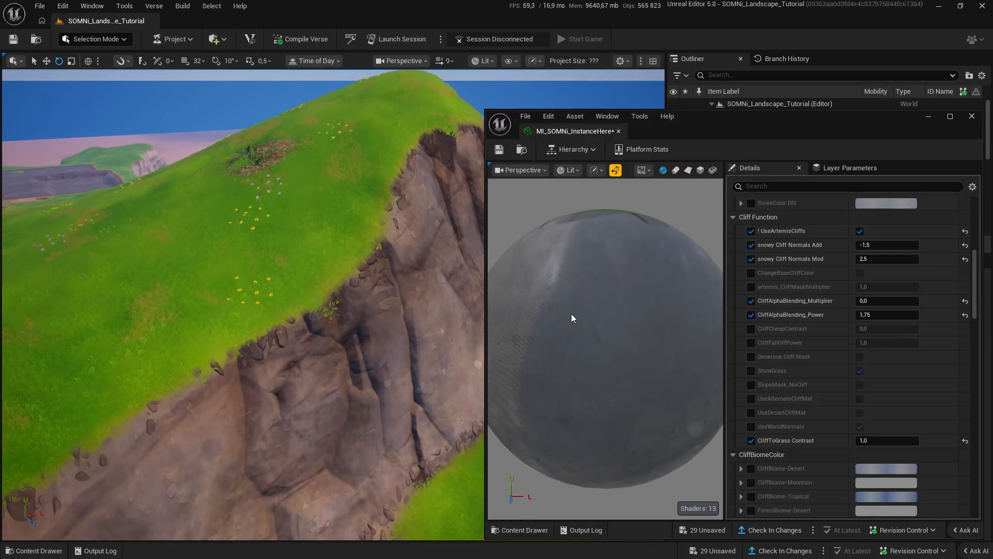
pyautogui.click(965, 300)
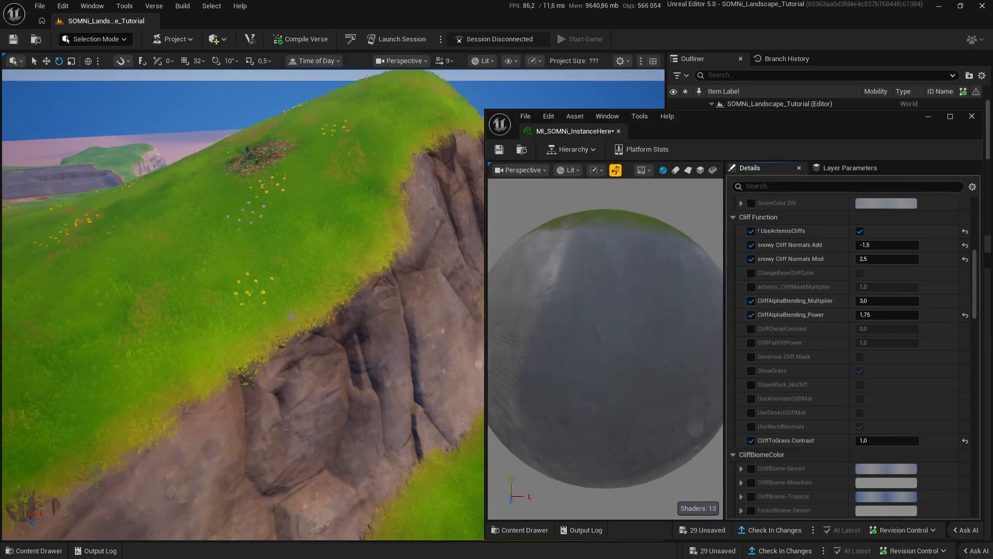
# Try CliffAlphaBlending_Multiplier at -1 and 23 to compare the blend at the foot of the cliff.
pyautogui.press('w')
pyautogui.moveTo(304, 266); pyautogui.dragTo(334, 272, button='right')
pyautogui.scroll(-3, 304, 266)
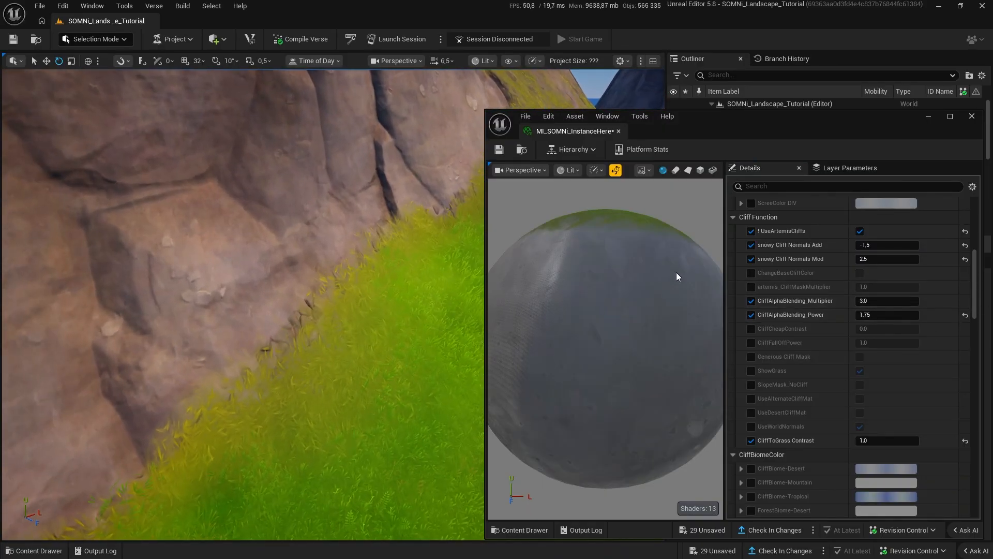
pyautogui.click(913, 301)
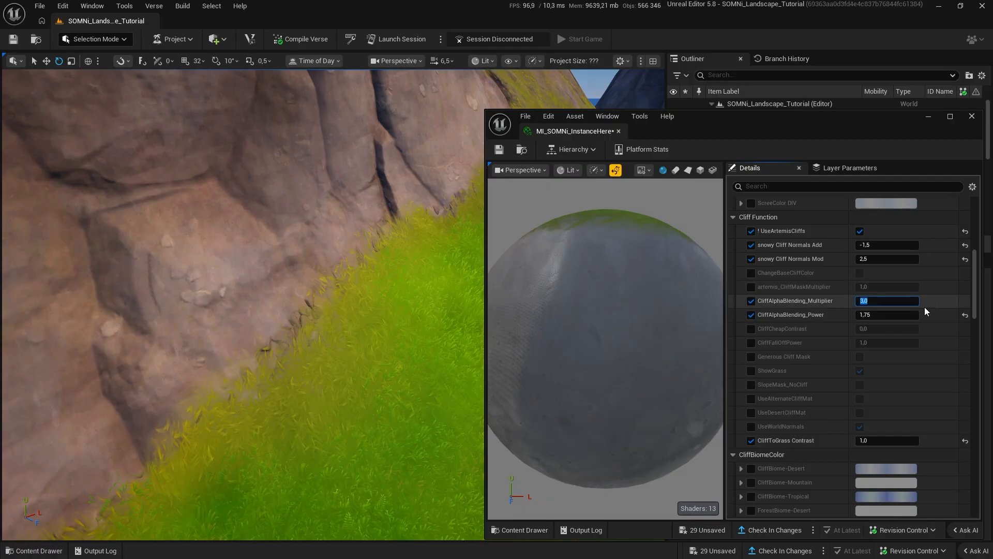
pyautogui.write('-1')
pyautogui.press('Return')
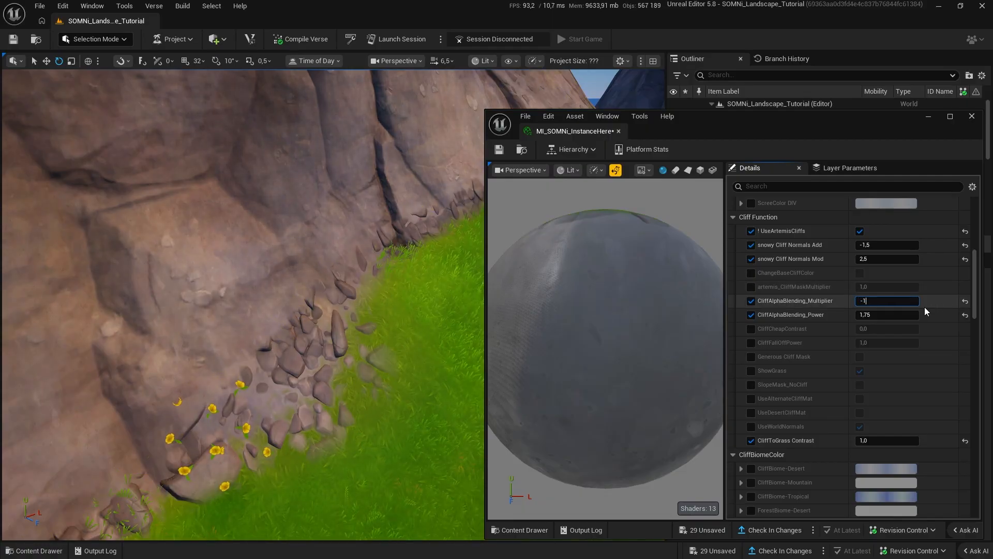
pyautogui.write('3')
pyautogui.press('Return')
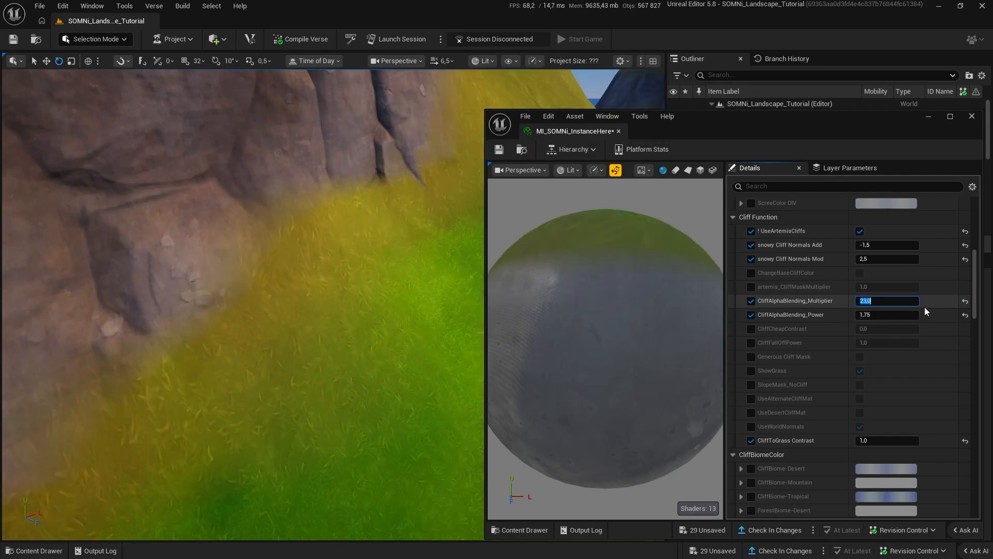
# Try CliffAlphaBlending_Multiplier at 1, and settle on 0.5.
pyautogui.write('0')
pyautogui.press('Return')
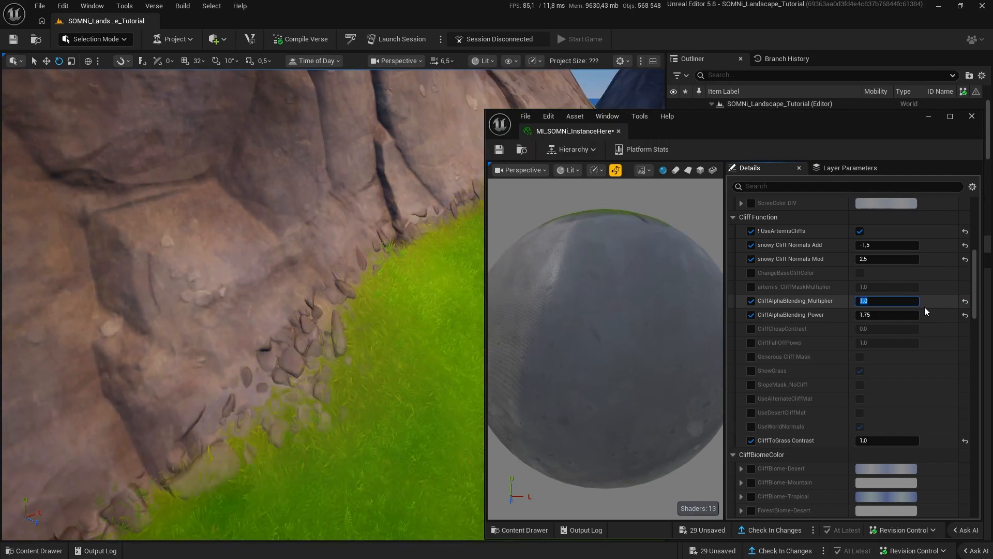
pyautogui.write('0,5')
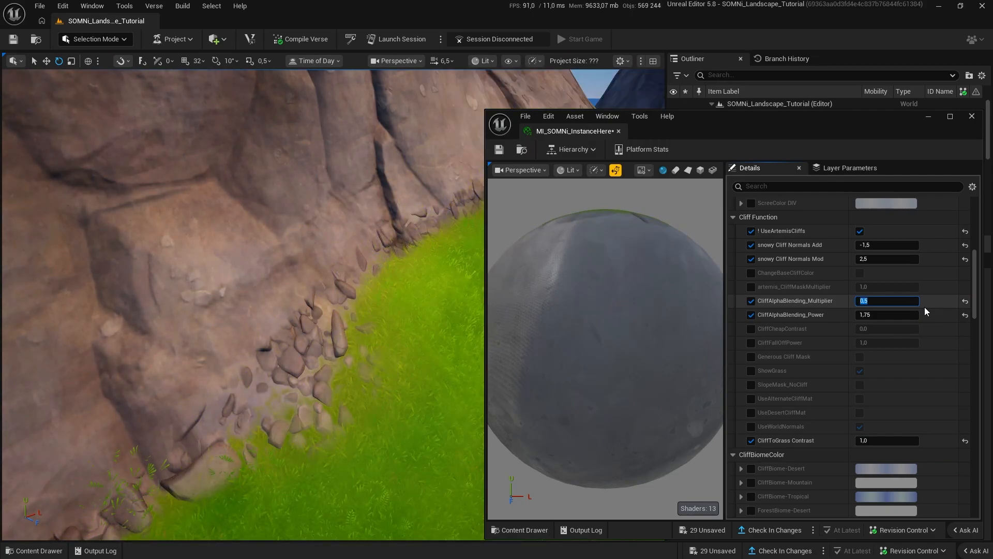
pyautogui.press('Return')
pyautogui.moveTo(311, 289); pyautogui.dragTo(134, 300, button='right')
pyautogui.scroll(-3, 243, 305)
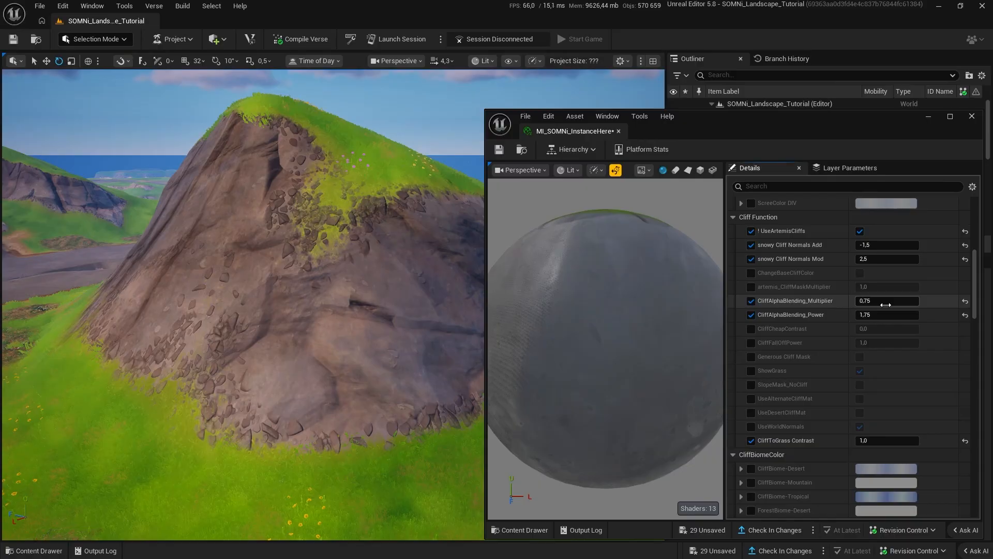
# Try CliffAlphaBlending_Power at 2 and at 1.5.
pyautogui.click(880, 314)
pyautogui.write('2')
pyautogui.press('Return')
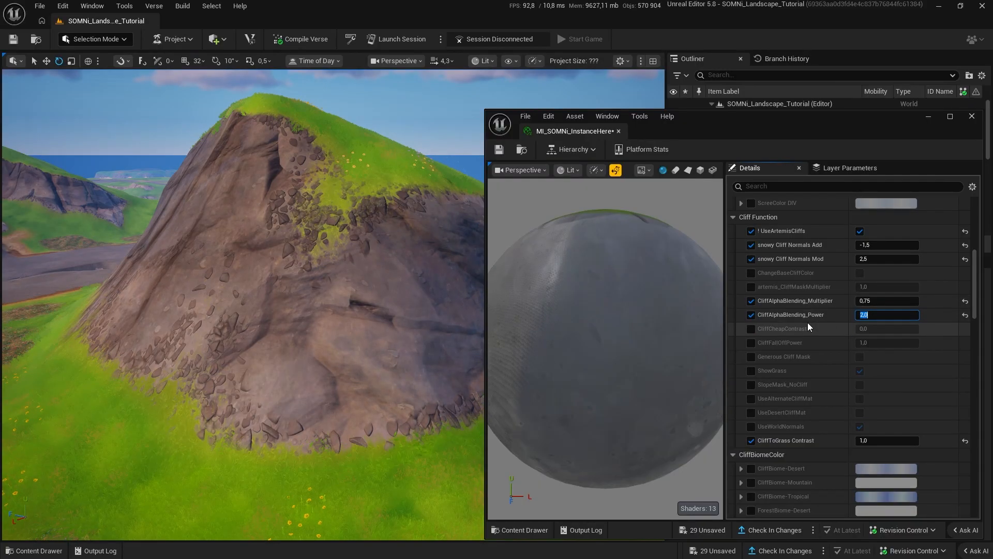
pyautogui.write('1,5')
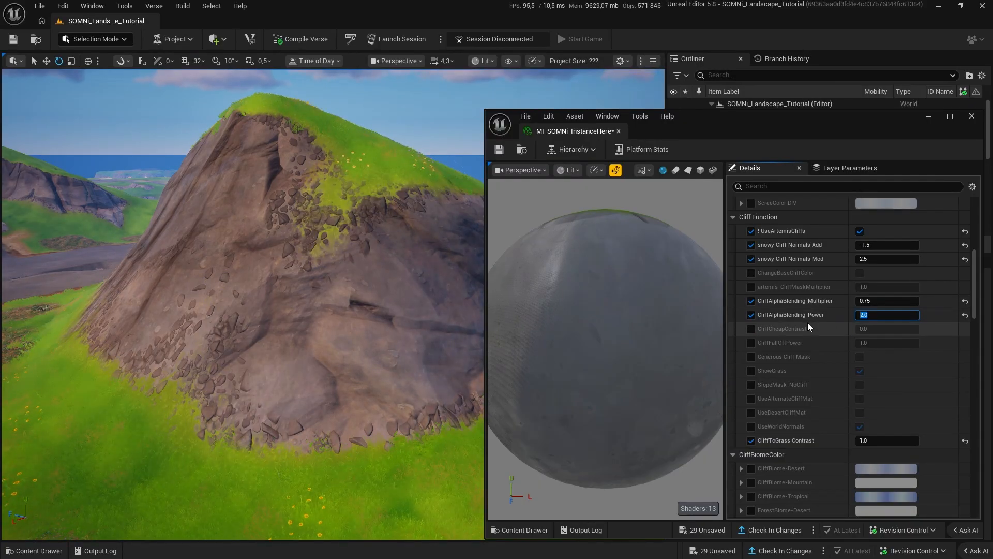
pyautogui.press('Return')
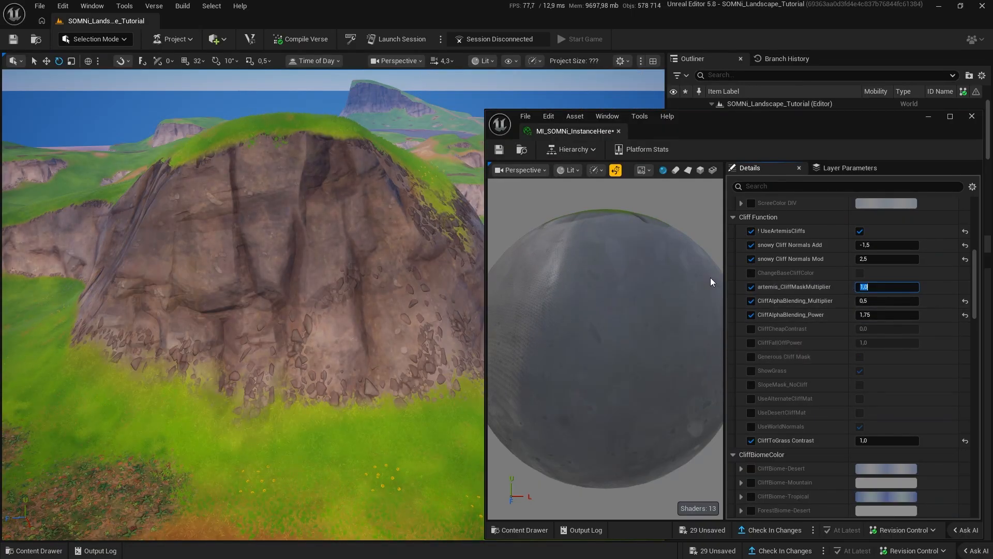
# Try artemis_CliffMaskMultiplier at 1.5 and at 2 to extend the cliff mask on the slope.
pyautogui.write('1,5')
pyautogui.press('Return')
pyautogui.write('2,0')
pyautogui.press('Return')
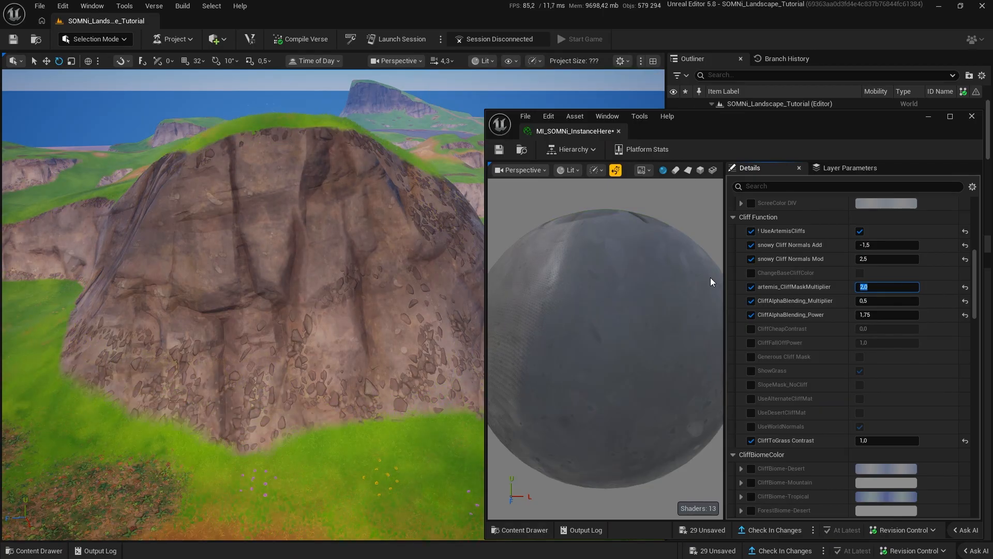
pyautogui.write('1.5')
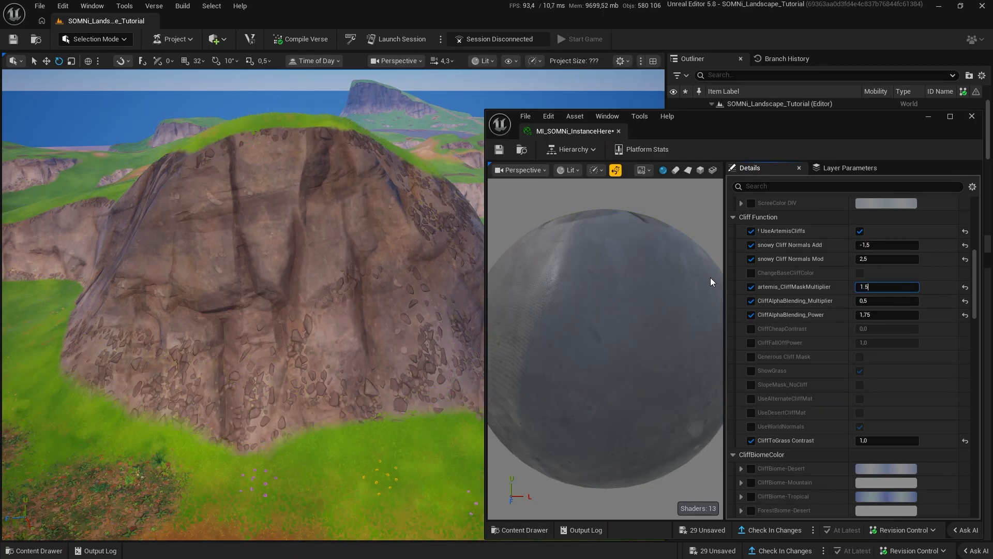
pyautogui.press('Return')
pyautogui.moveTo(331, 305)
pyautogui.mouseDown(button='right')
pyautogui.moveTo(362, 305)
pyautogui.moveTo(393, 248)
pyautogui.moveTo(383, 320)
pyautogui.moveTo(305, 321)
pyautogui.moveTo(347, 310)
pyautogui.moveTo(269, 305)
pyautogui.moveTo(313, 303)
pyautogui.mouseUp(button='right')
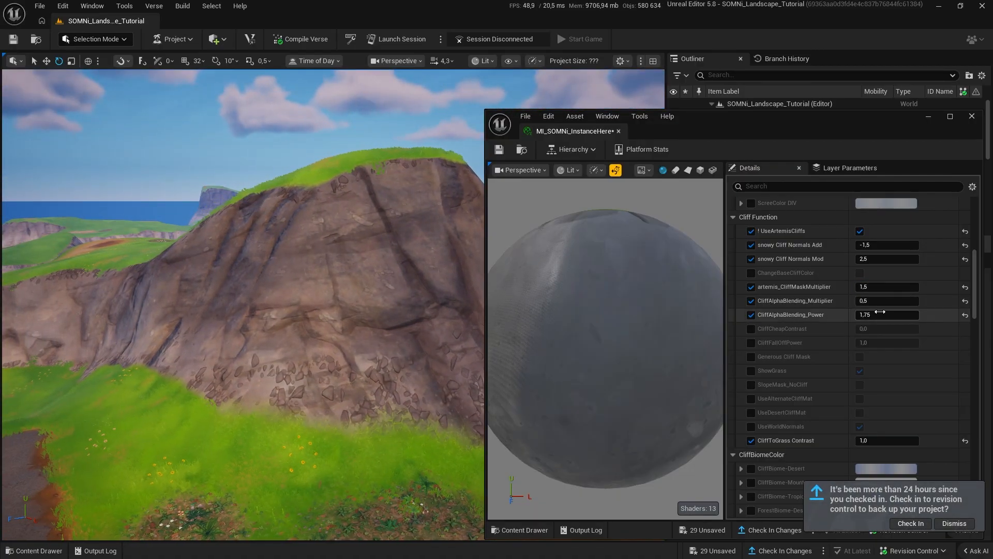
# Set artemis_CliffMaskMultiplier to 1.25.
pyautogui.write('1,25')
pyautogui.press('Return')
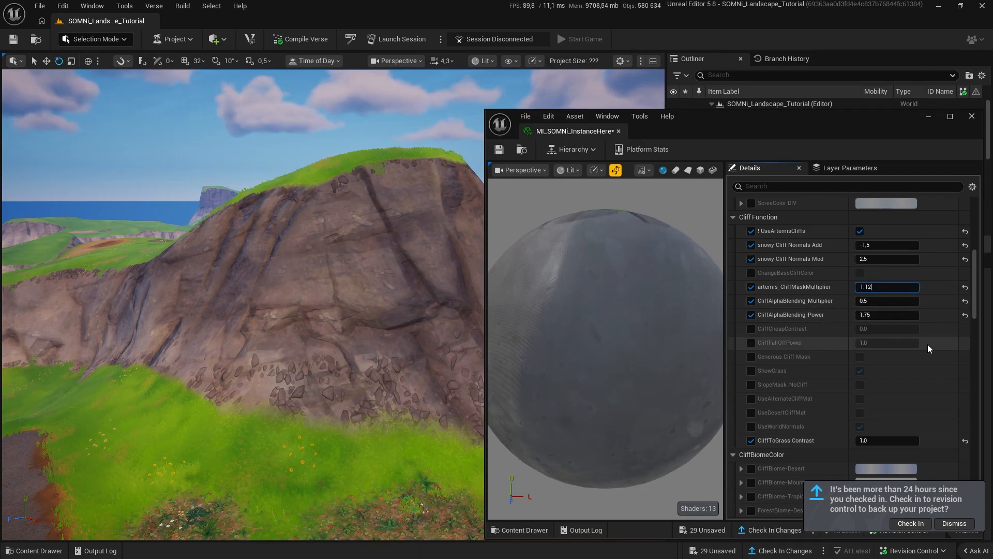
pyautogui.moveTo(332, 310)
pyautogui.mouseDown(button='right')
pyautogui.moveTo(383, 331)
pyautogui.moveTo(363, 341)
pyautogui.moveTo(334, 318)
pyautogui.mouseUp(button='right')
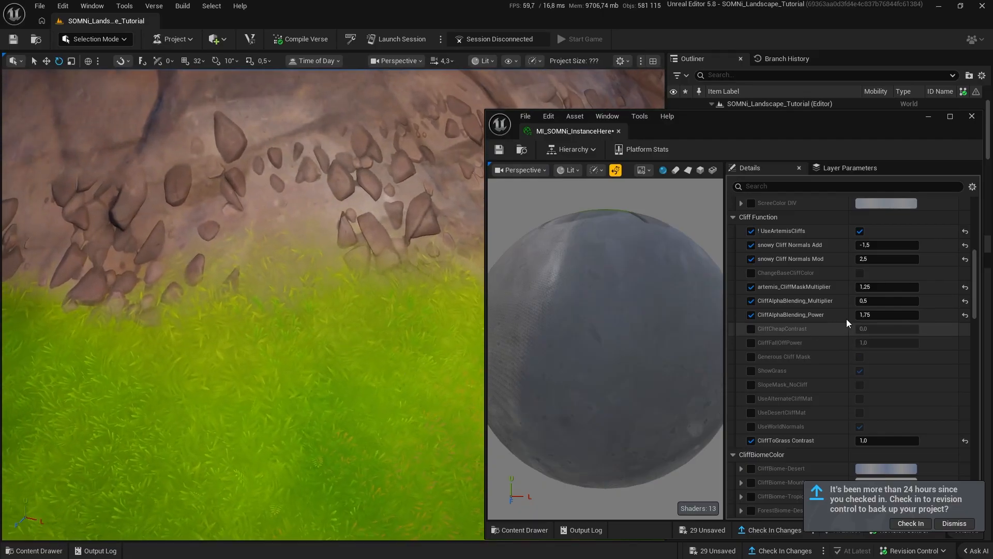
# Try CliffAlphaBlending_Power at 2, and restore it to 1.75.
pyautogui.write('2')
pyautogui.press('Return')
pyautogui.write('1.7')
# Set CliffToGrass Contrast to 3 in the Cliff Function group.
pyautogui.click(884, 441)
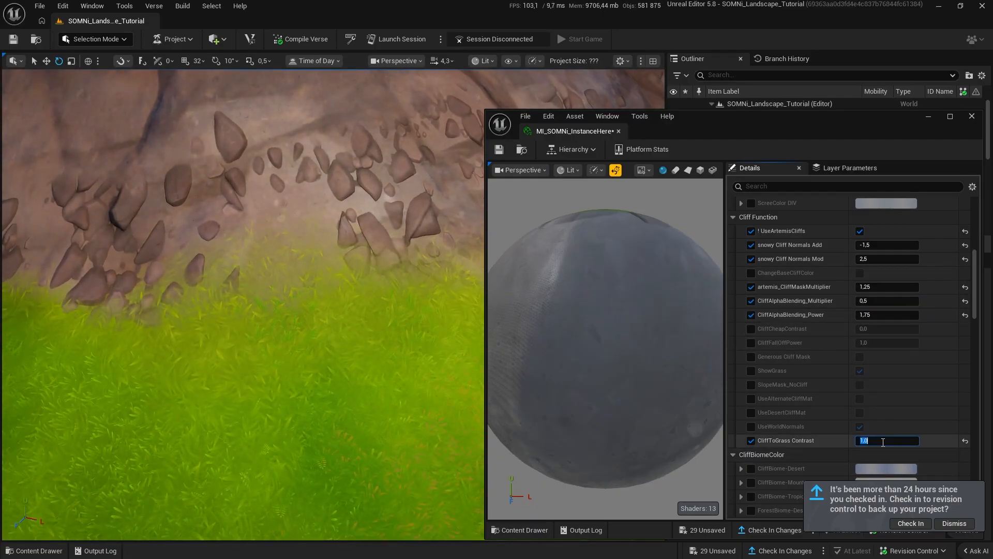
pyautogui.write('3')
pyautogui.press('Return')
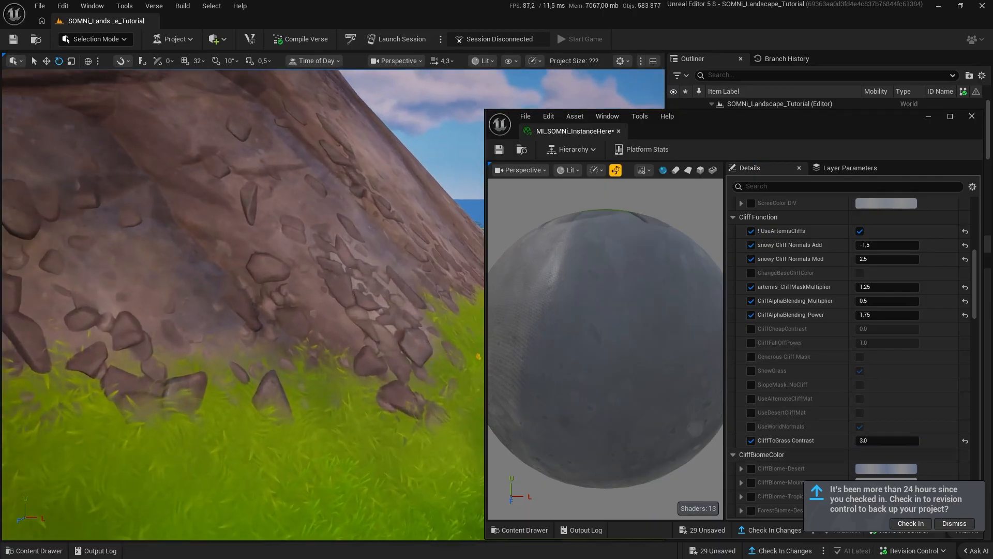
pyautogui.moveTo(244, 305); pyautogui.dragTo(72, 282, button='right')
pyautogui.scroll(-1, 243, 305)
pyautogui.press('s')
# Expand the CliffsArid parameter group and save the material instance.
pyautogui.moveTo(823, 370); pyautogui.dragTo(755, 274, button='right')
pyautogui.moveTo(748, 378); pyautogui.dragTo(732, 337, button='right')
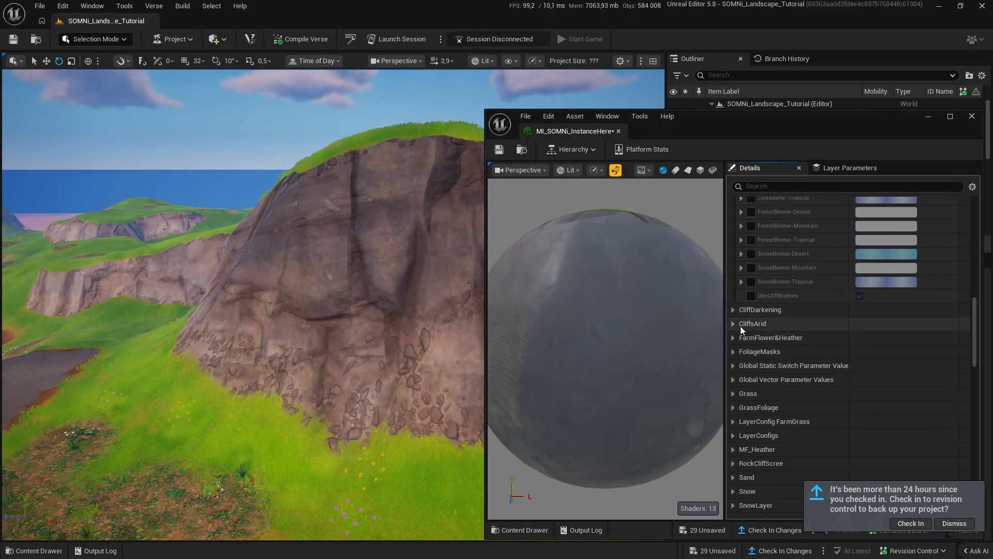
pyautogui.click(735, 322)
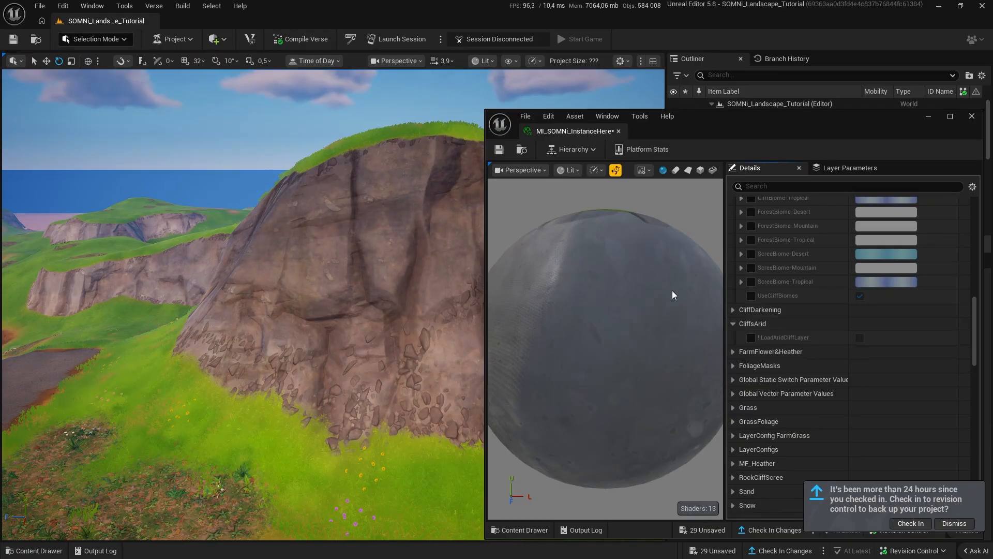
pyautogui.click(499, 155)
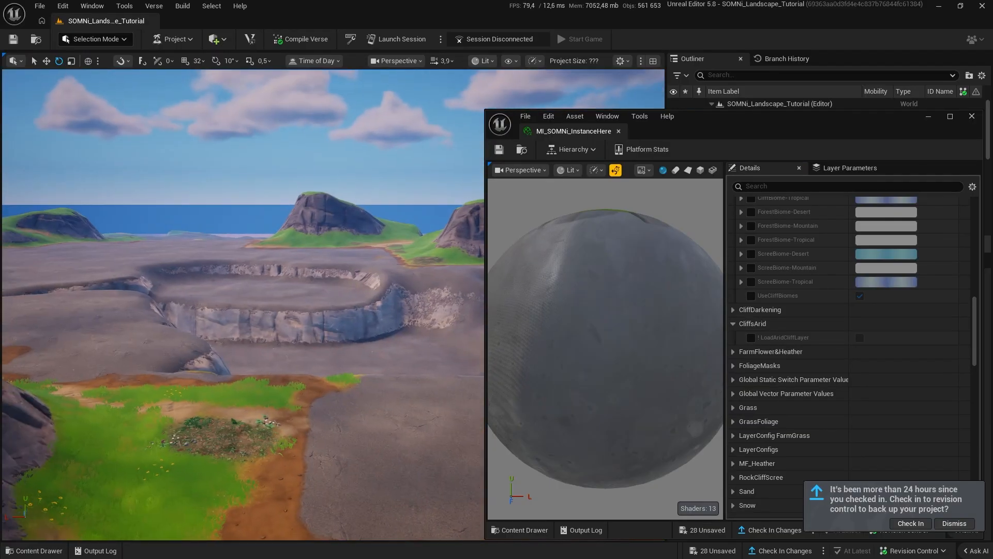
# Override and enable LoadAridCliffLayer in the CliffsArid group, and look through the CliffsArid Textures parameters.
pyautogui.moveTo(243, 311); pyautogui.dragTo(279, 311, button='right')
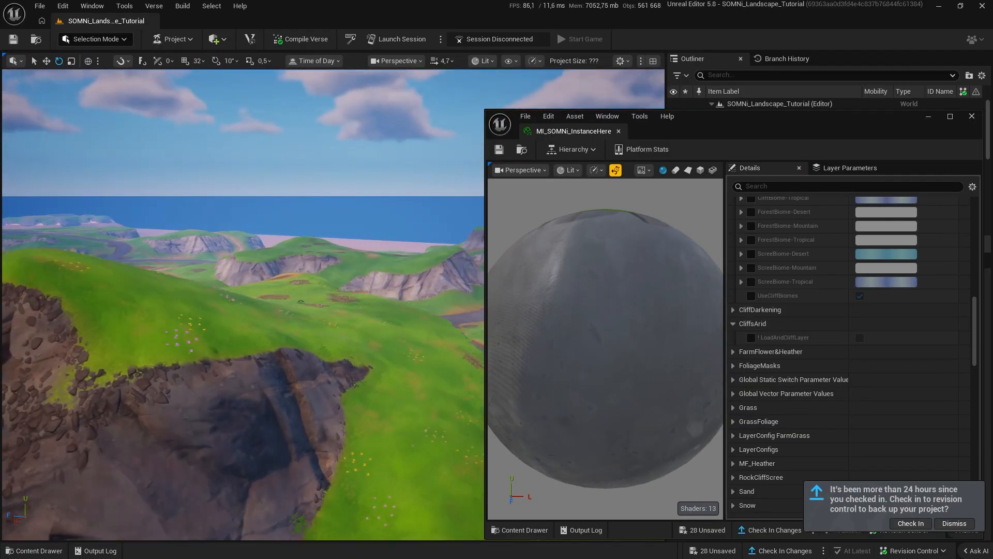
pyautogui.scroll(5, 416, 250)
pyautogui.moveTo(416, 250); pyautogui.dragTo(217, 253, button='right')
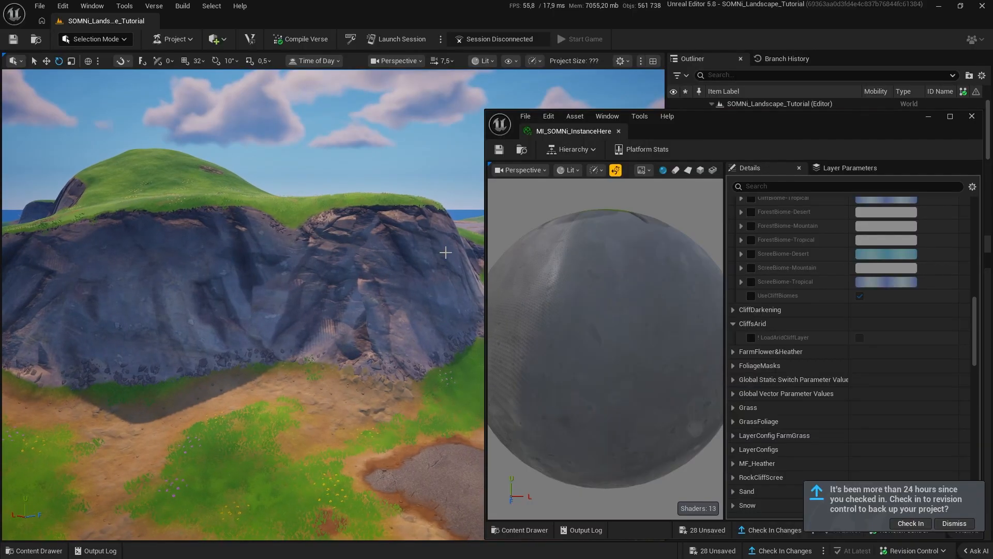
pyautogui.click(751, 338)
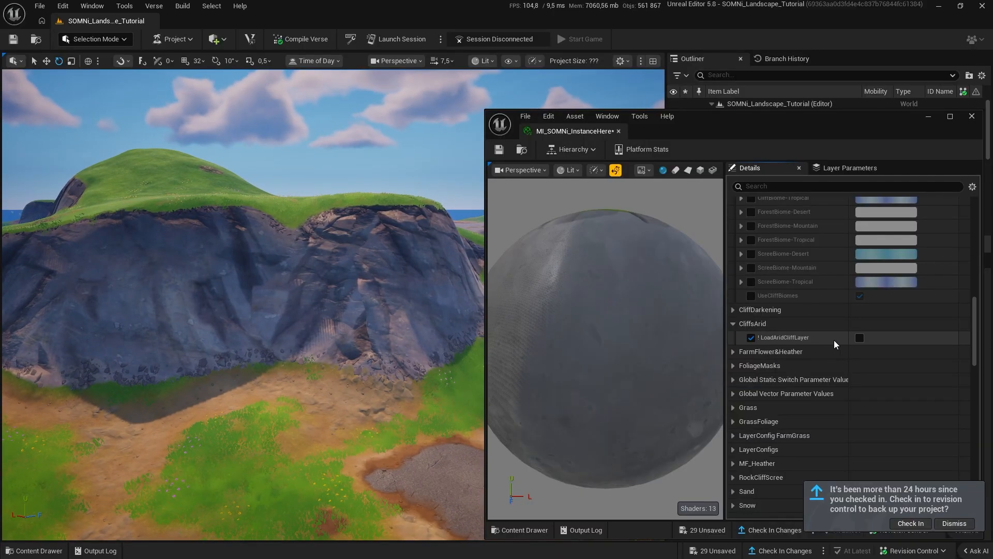
pyautogui.click(859, 337)
pyautogui.scroll(-3, 833, 402)
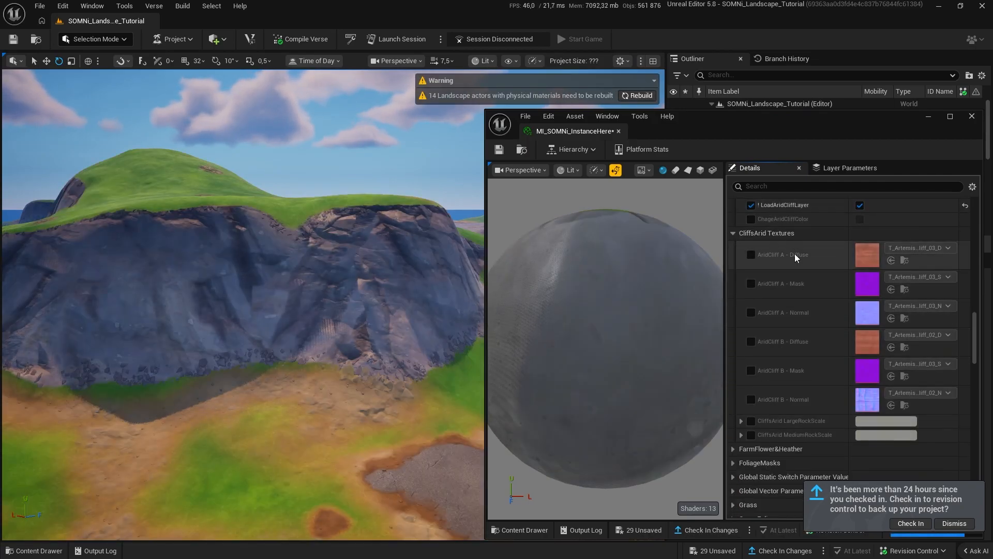
pyautogui.scroll(5, 793, 241)
pyautogui.scroll(-2, 776, 336)
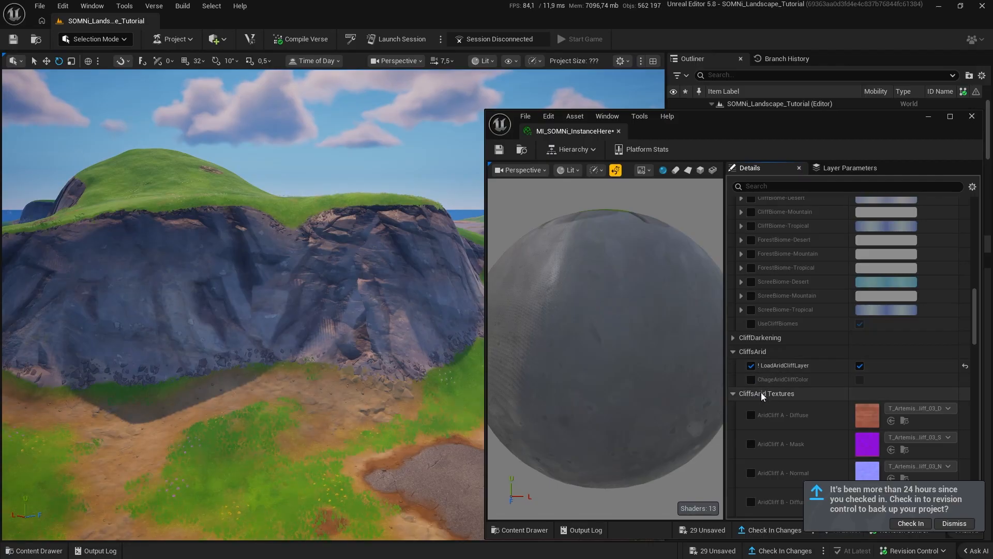
pyautogui.scroll(4, 760, 393)
pyautogui.scroll(-8, 762, 466)
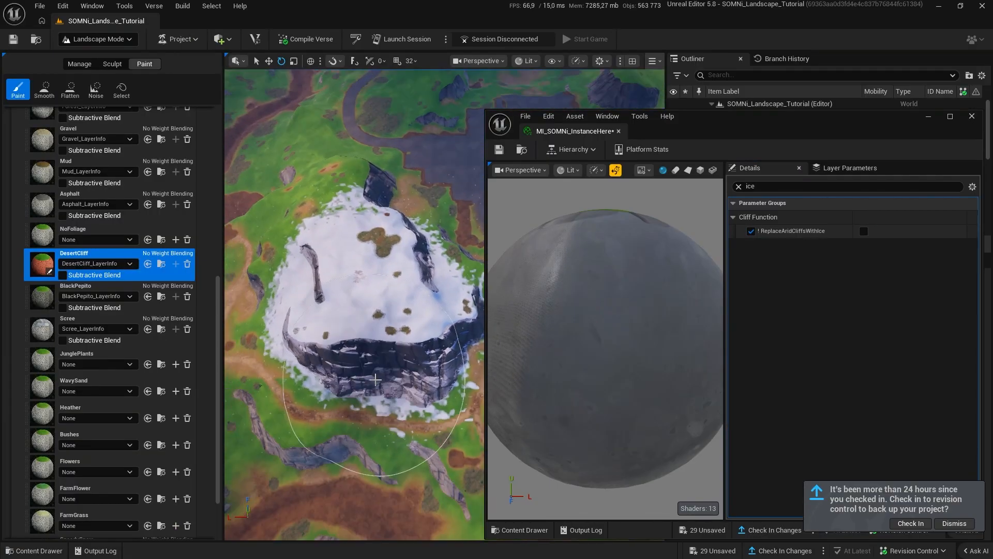
# Paint the DesertCliff layer over the cliff face of the snow-covered mountain.
pyautogui.moveTo(376, 380); pyautogui.dragTo(372, 374, button='right')
pyautogui.moveTo(377, 357)
pyautogui.mouseDown()
pyautogui.moveTo(375, 326)
pyautogui.moveTo(334, 290)
pyautogui.moveTo(430, 278)
pyautogui.moveTo(400, 342)
pyautogui.moveTo(335, 317)
pyautogui.moveTo(382, 269)
pyautogui.moveTo(389, 353)
pyautogui.mouseUp()
pyautogui.moveTo(388, 352); pyautogui.dragTo(385, 243, button='right')
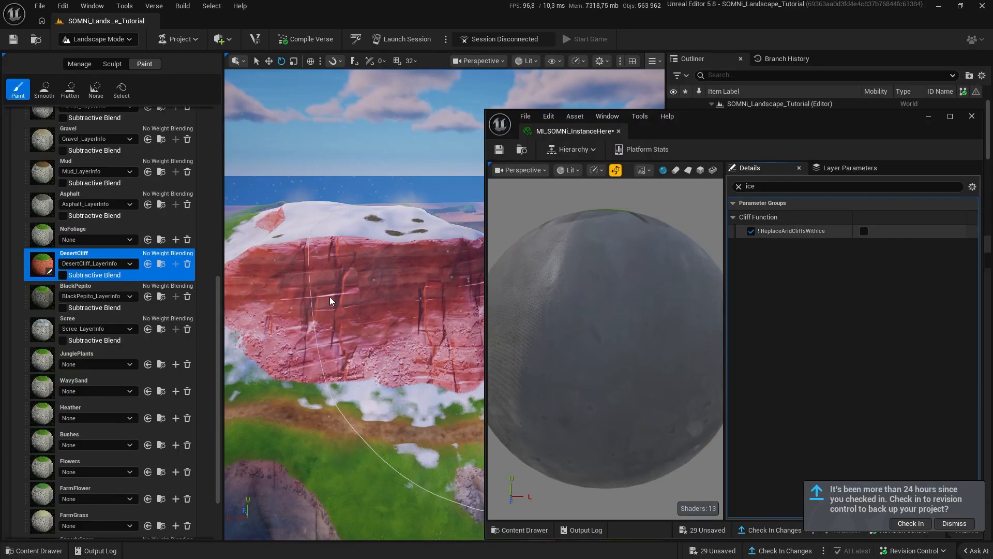
pyautogui.moveTo(319, 292)
pyautogui.mouseDown(button='right')
pyautogui.moveTo(331, 310)
pyautogui.moveTo(248, 274)
pyautogui.moveTo(207, 271)
pyautogui.moveTo(238, 266)
pyautogui.moveTo(207, 259)
pyautogui.moveTo(269, 274)
pyautogui.moveTo(311, 300)
pyautogui.moveTo(352, 282)
pyautogui.moveTo(310, 263)
pyautogui.moveTo(321, 295)
pyautogui.moveTo(289, 311)
pyautogui.moveTo(227, 300)
pyautogui.moveTo(248, 285)
pyautogui.moveTo(259, 295)
pyautogui.mouseUp(button='right')
pyautogui.hotkey('shift', '1')
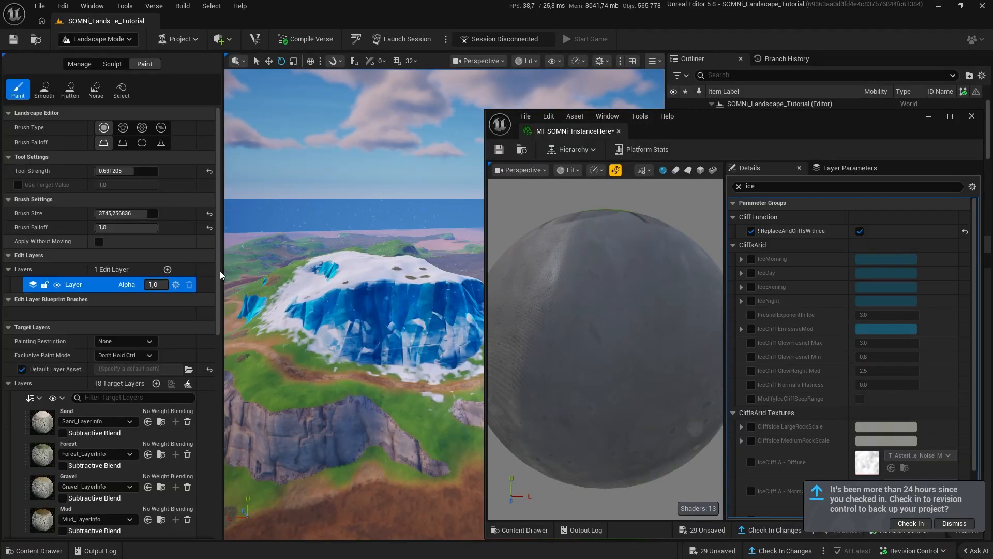
# Clear the DesertCliff target layer from the landscape and return to Selection Mode.
pyautogui.scroll(-3, 103, 414)
pyautogui.click(44, 512)
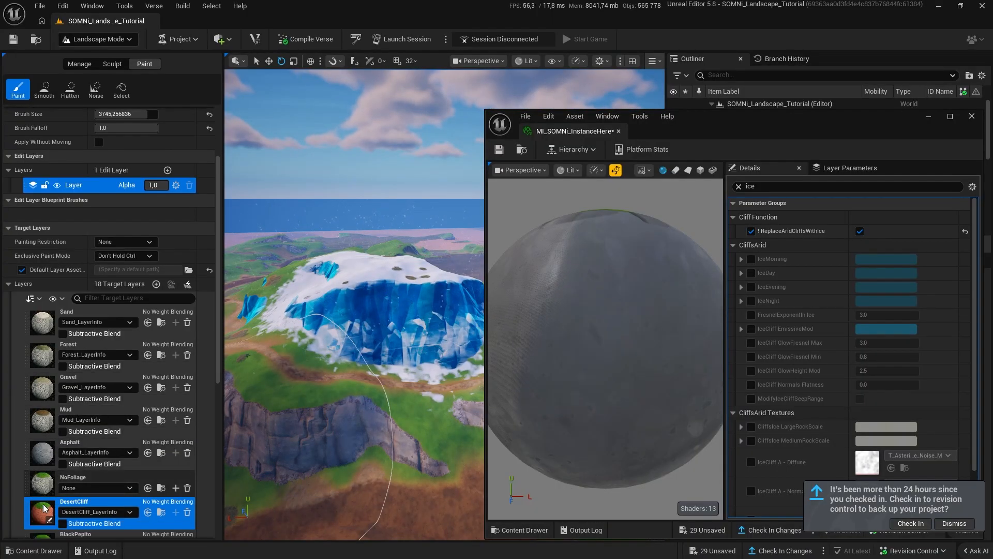
pyautogui.rightClick(44, 513)
pyautogui.click(73, 504)
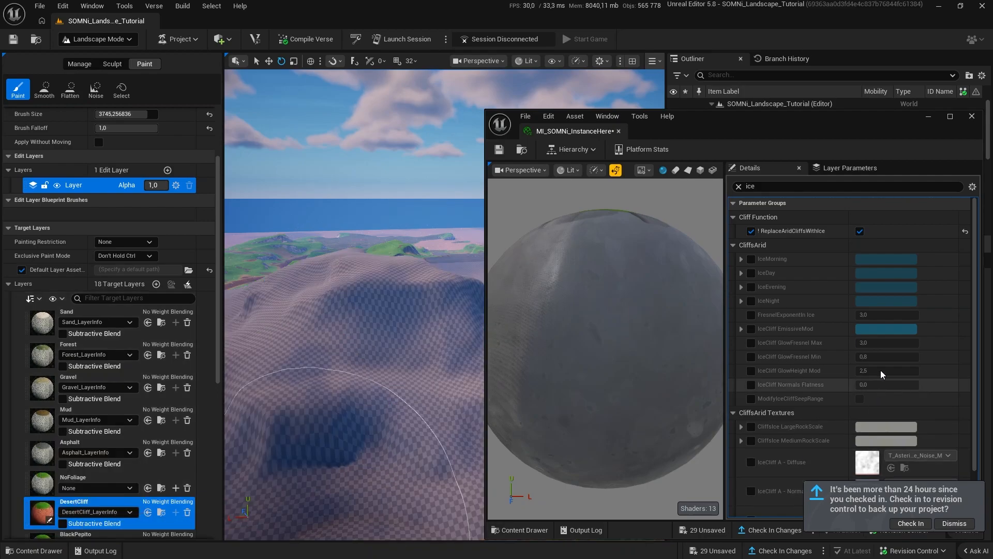
pyautogui.moveTo(336, 346); pyautogui.dragTo(315, 335, button='right')
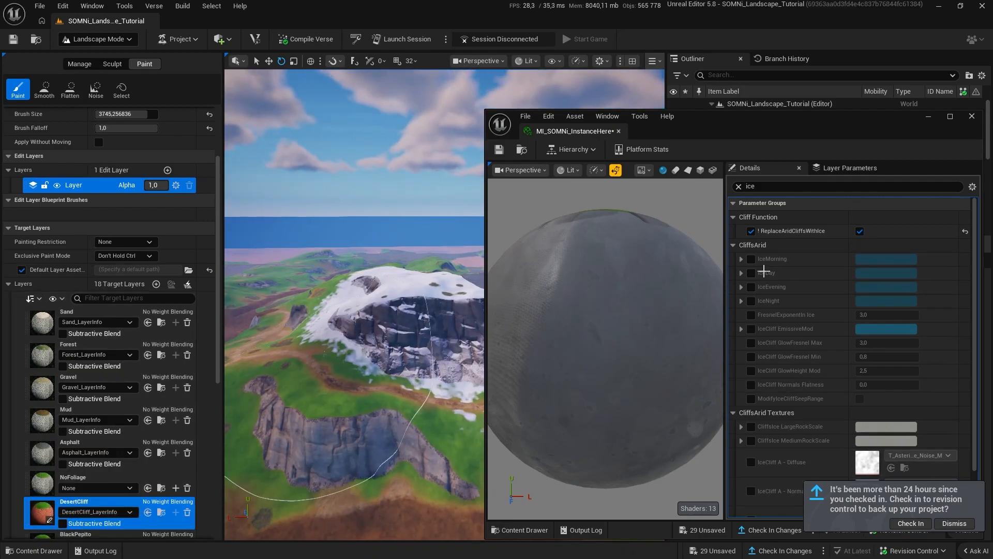
pyautogui.hotkey('shift', '1')
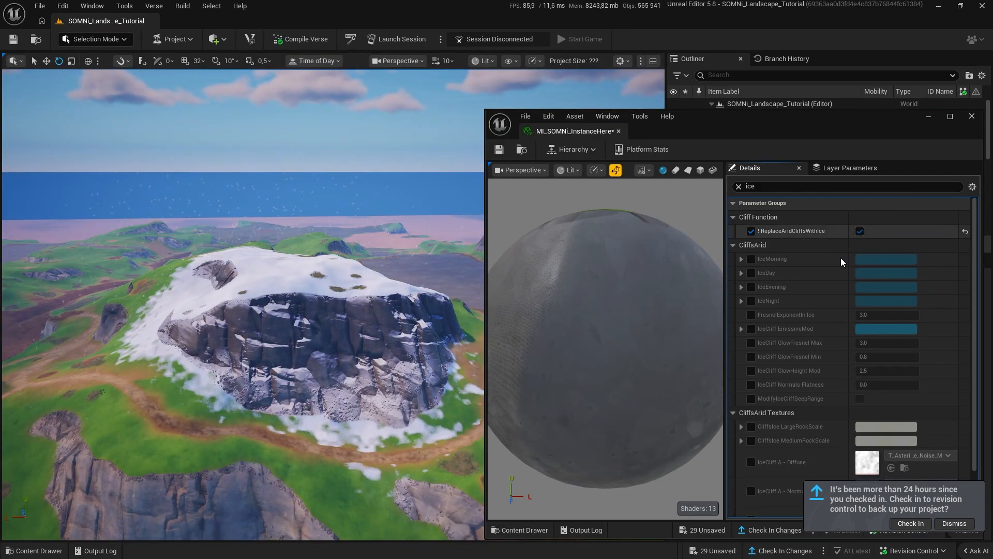
# Turn off ReplaceAridCliffsWithIce, clear the parameter search, and turn off LoadAridCliffLayer in the CliffsArid group.
pyautogui.click(753, 232)
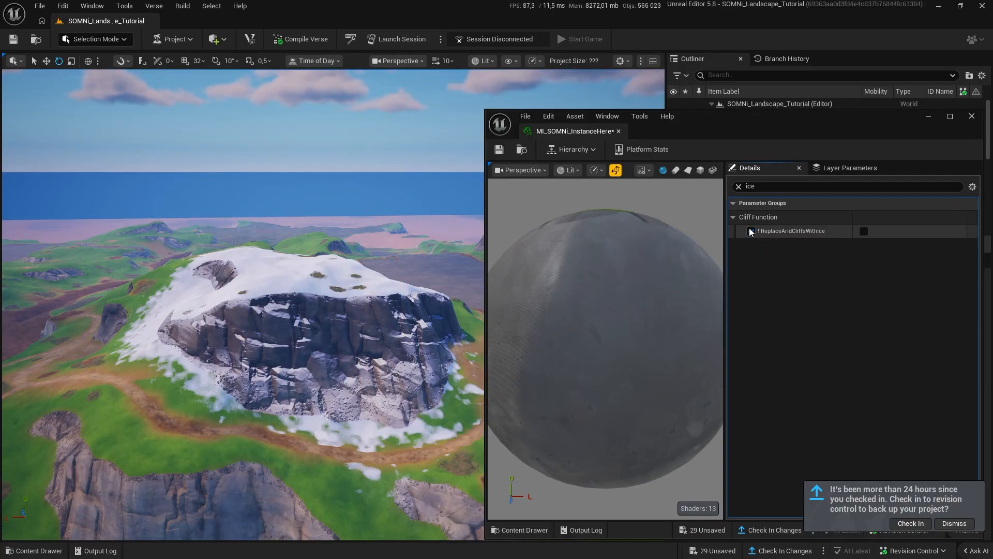
pyautogui.click(738, 186)
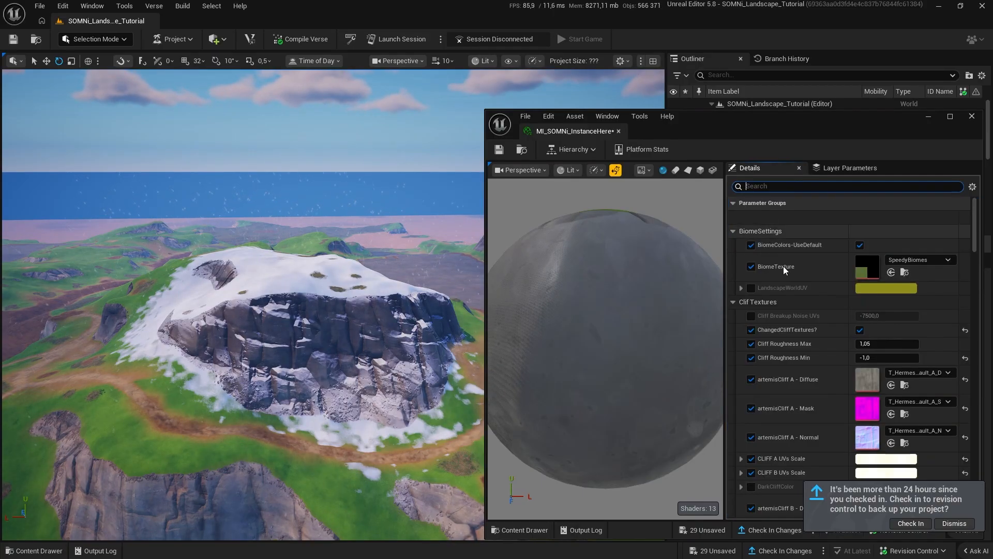
pyautogui.moveTo(820, 380); pyautogui.dragTo(821, 78, button='right')
pyautogui.moveTo(831, 453); pyautogui.dragTo(831, 342, button='right')
pyautogui.click(751, 334)
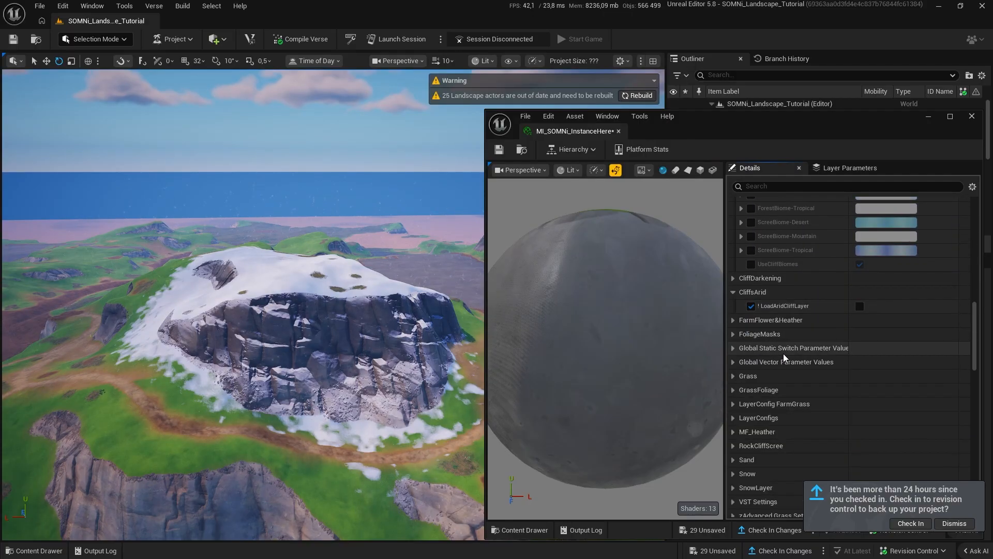
# Collapse the CliffsArid group, expand FarmFlower&Heather, and paint a patch of heather on the grassy hillside.
pyautogui.click(733, 288)
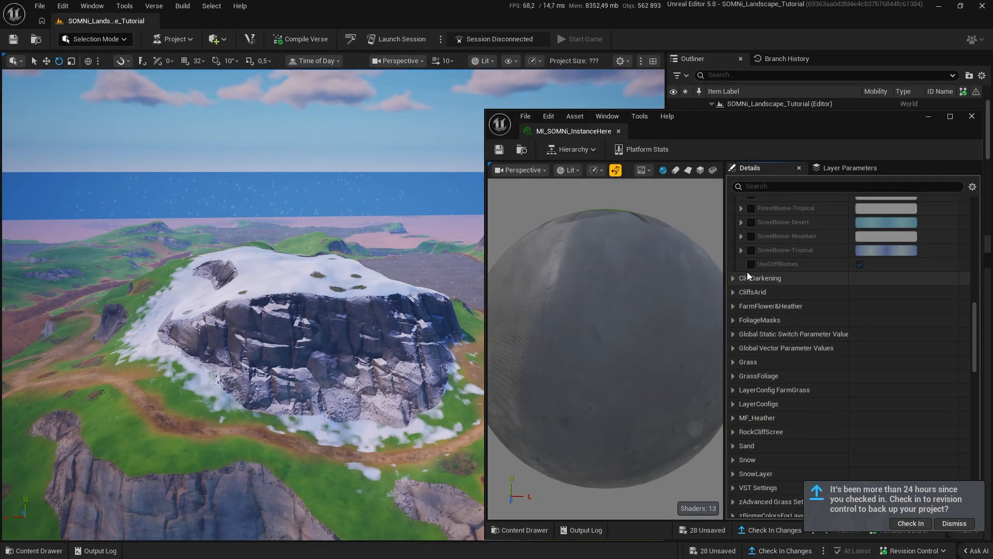
pyautogui.click(733, 306)
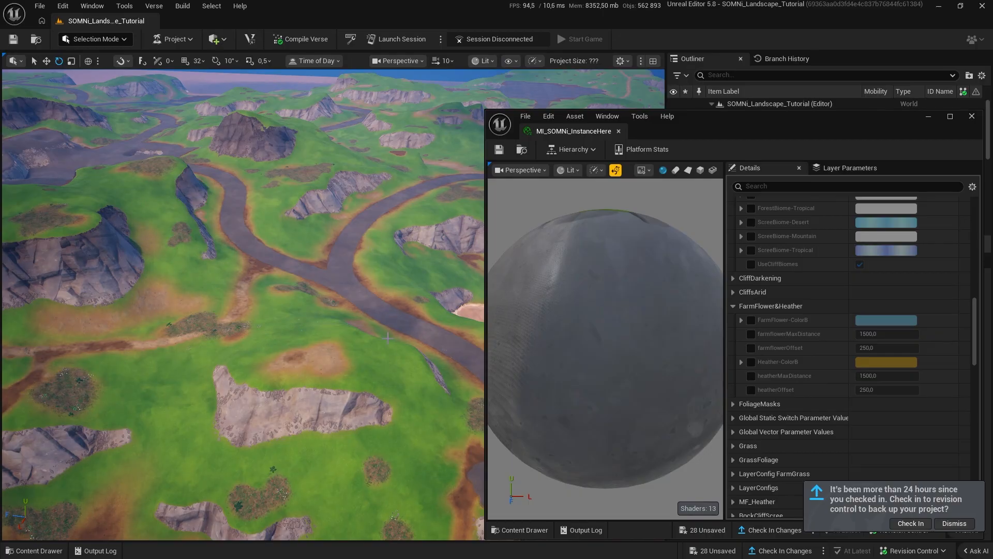
pyautogui.hotkey('shift', '2')
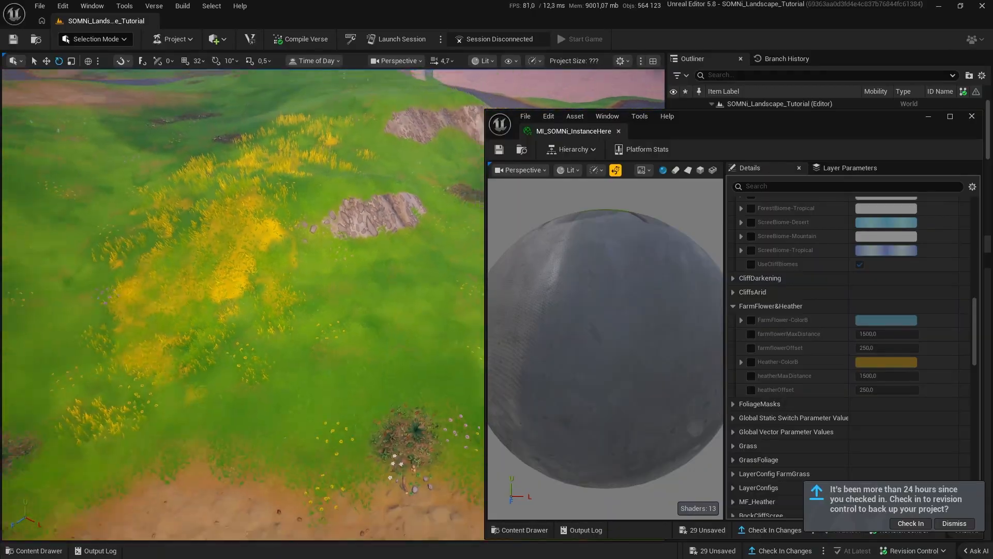
# Examine the painted heather patch from a distance and up close to see how its foliage renders.
pyautogui.press('s')
pyautogui.scroll(9, 244, 306)
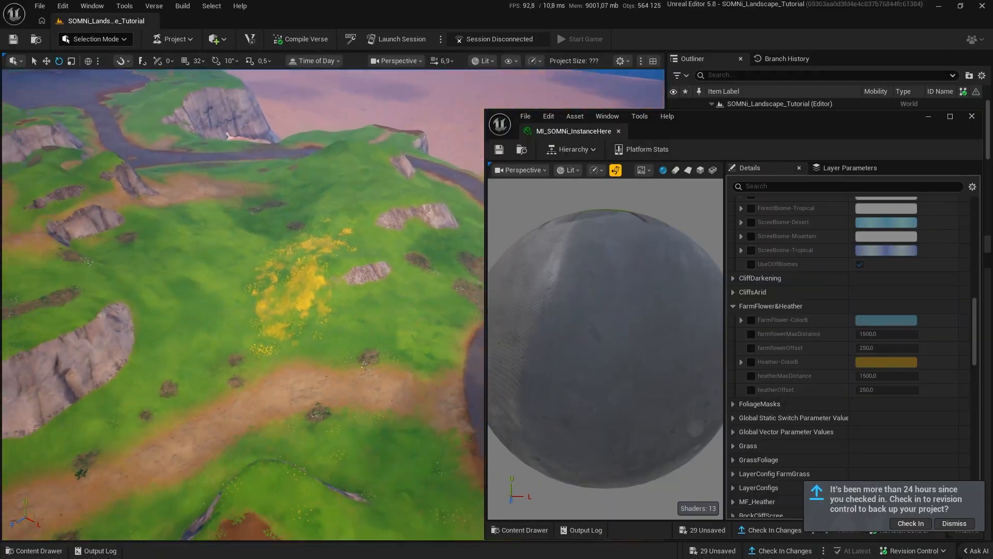
pyautogui.moveTo(333, 305); pyautogui.dragTo(285, 383, button='right')
pyautogui.moveTo(372, 306); pyautogui.dragTo(444, 290, button='right')
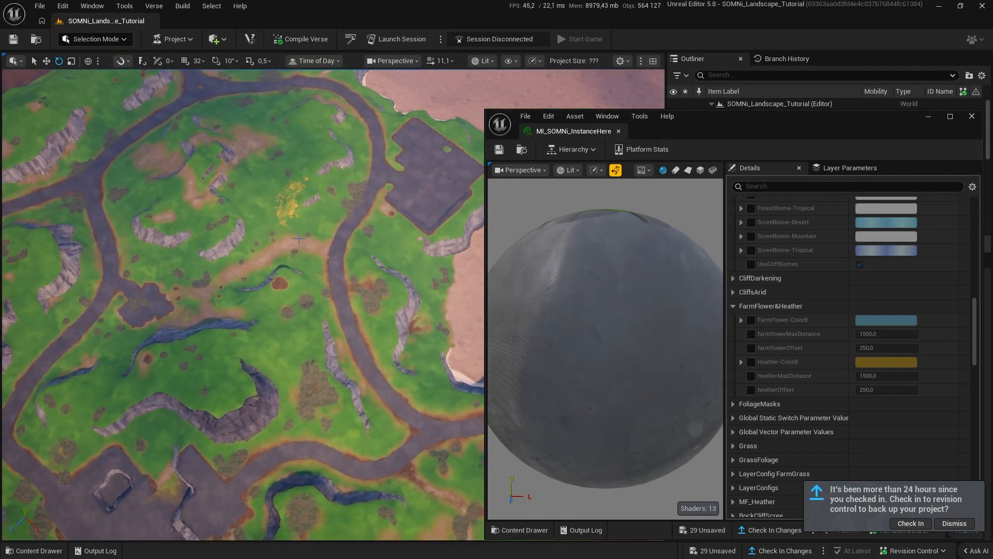
pyautogui.press('w')
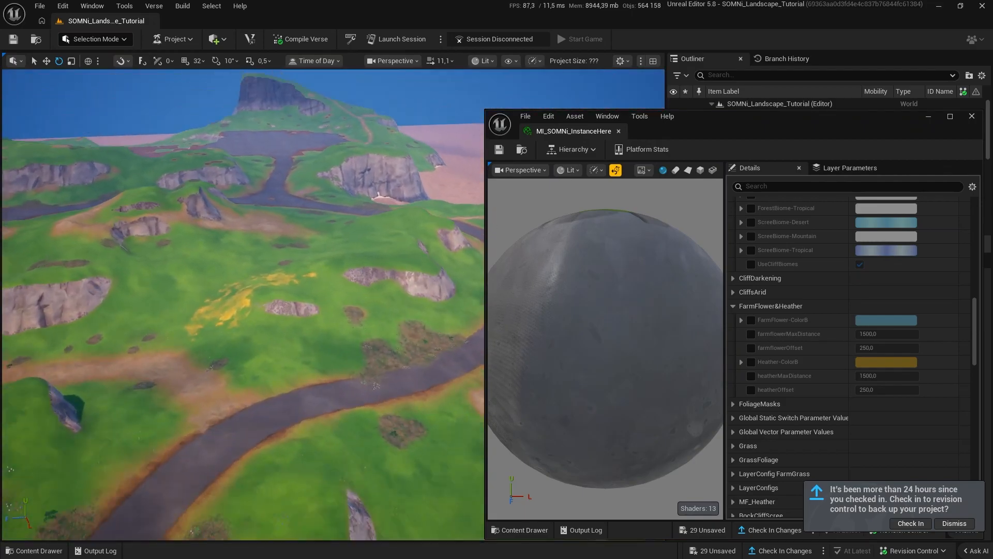
pyautogui.press('w')
pyautogui.scroll(-2, 243, 304)
pyautogui.press('w')
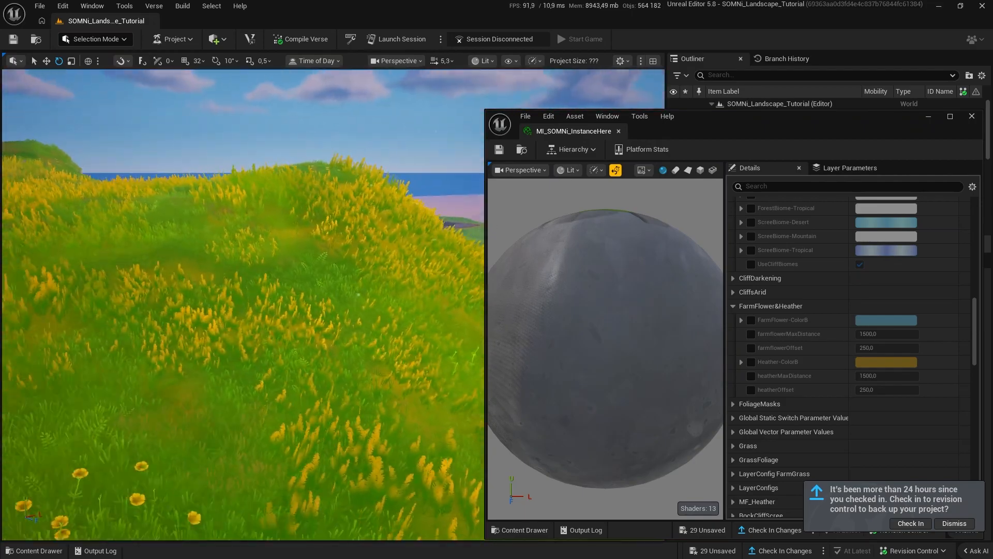
pyautogui.press('w')
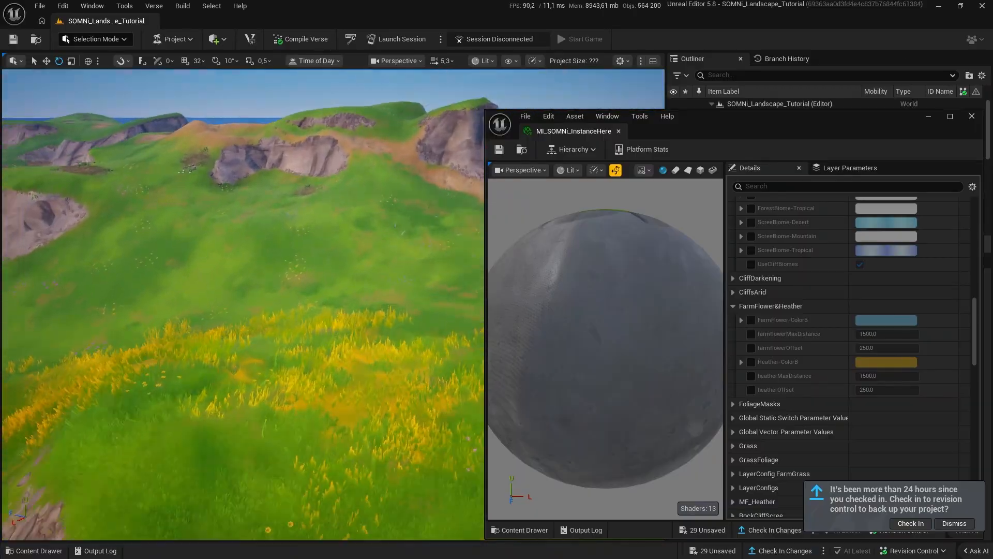
pyautogui.press('w')
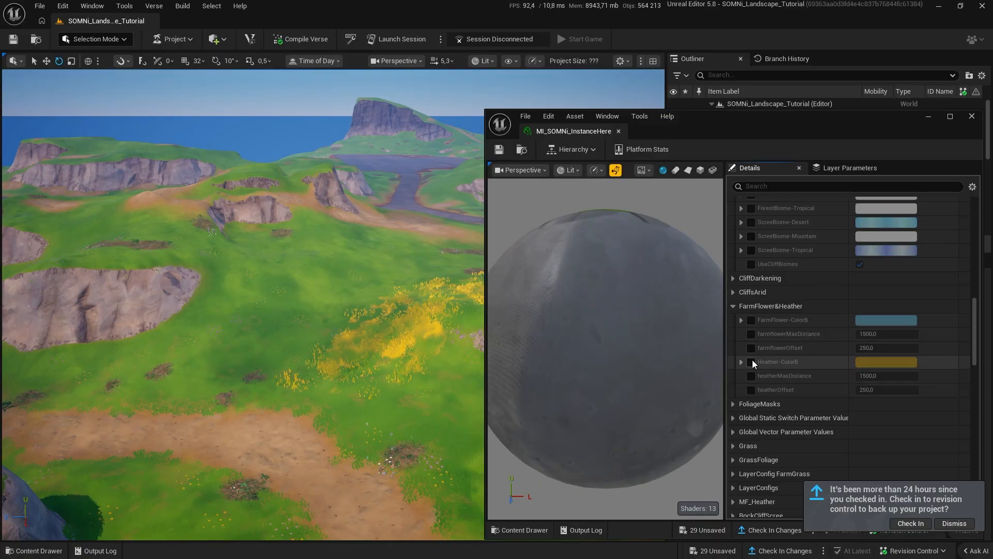
# Override Heather-ColorB in the FarmFlower&Heather group and open its color for editing.
pyautogui.click(752, 362)
pyautogui.click(888, 362)
pyautogui.moveTo(754, 361); pyautogui.dragTo(763, 324)
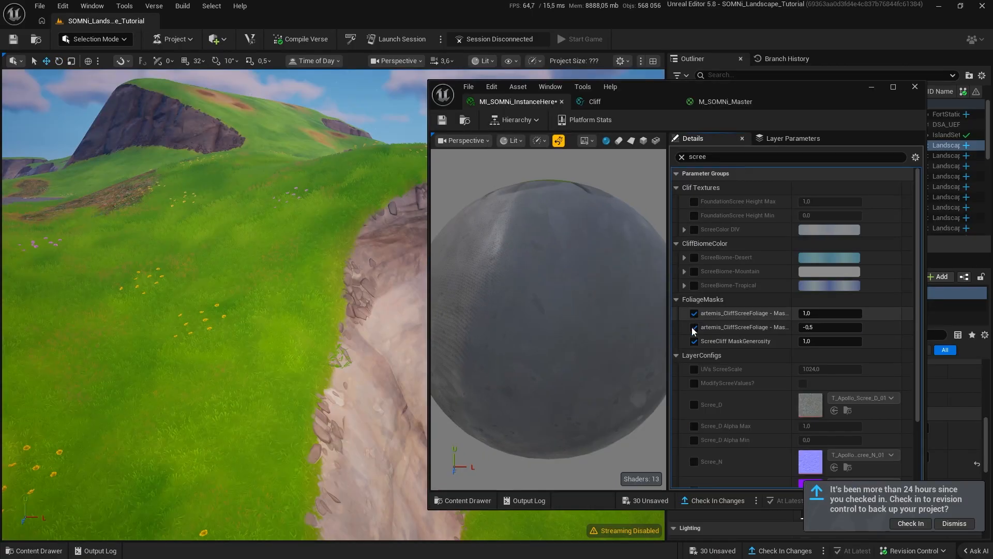
# Turn off the overrides of both artemis_CliffScreeFoliage mask parameters in FoliageMasks and view the scree along the cliff edge.
pyautogui.click(694, 327)
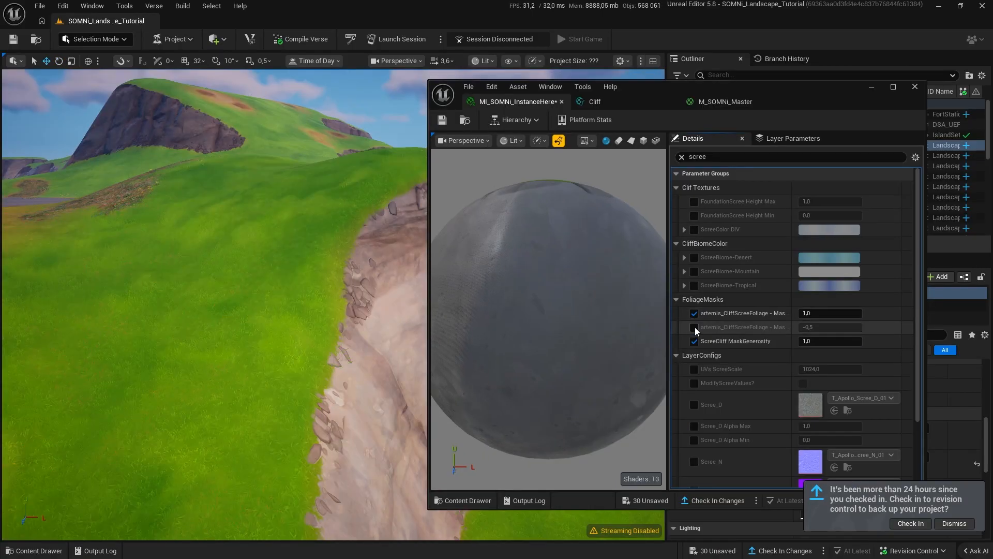
pyautogui.click(694, 327)
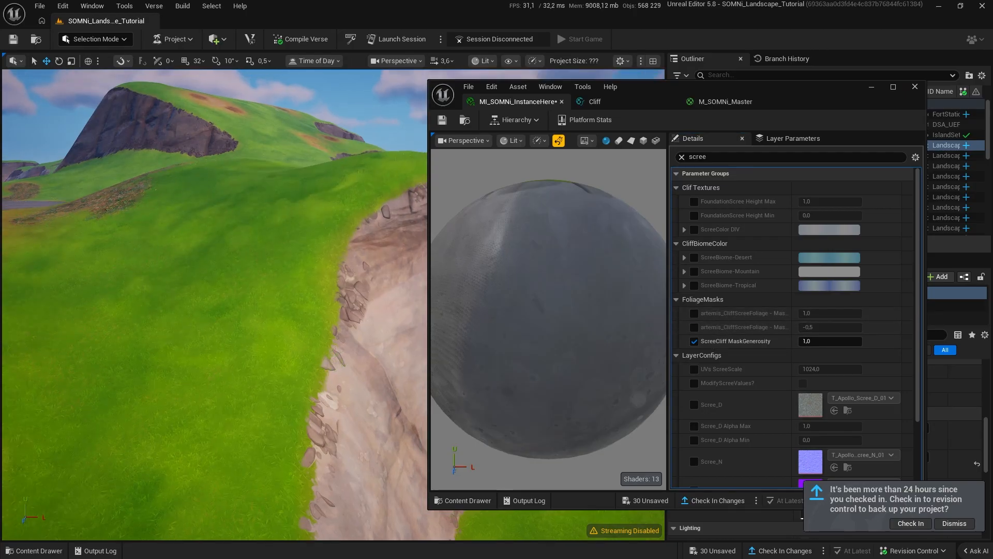
pyautogui.press('w')
pyautogui.scroll(3, 217, 305)
pyautogui.moveTo(311, 290); pyautogui.dragTo(155, 288, button='right')
pyautogui.press('Escape')
# Try ScreeCliff MaskGenerosity at 2 and 4 while viewing the scree around the cliff.
pyautogui.click(770, 345)
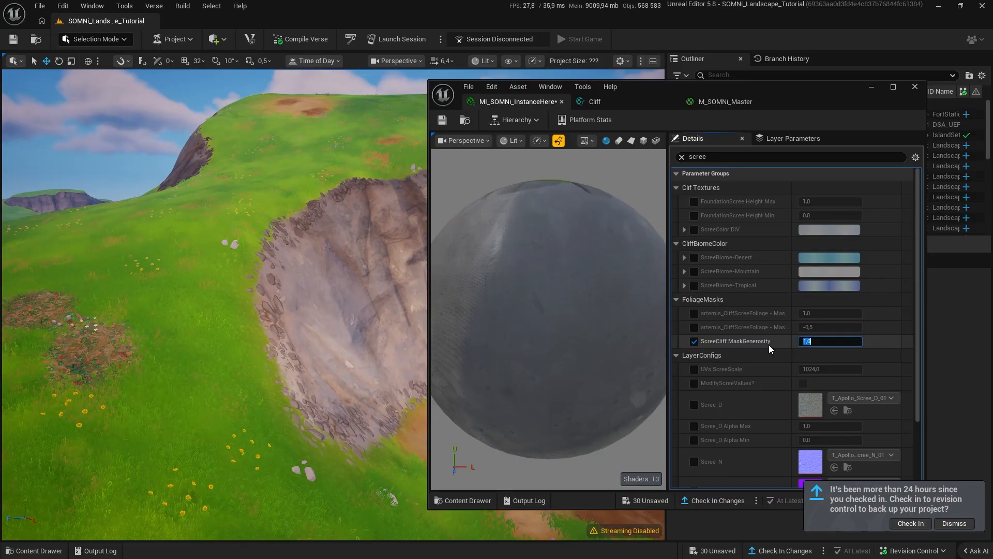
pyautogui.click(821, 341)
pyautogui.press('Return')
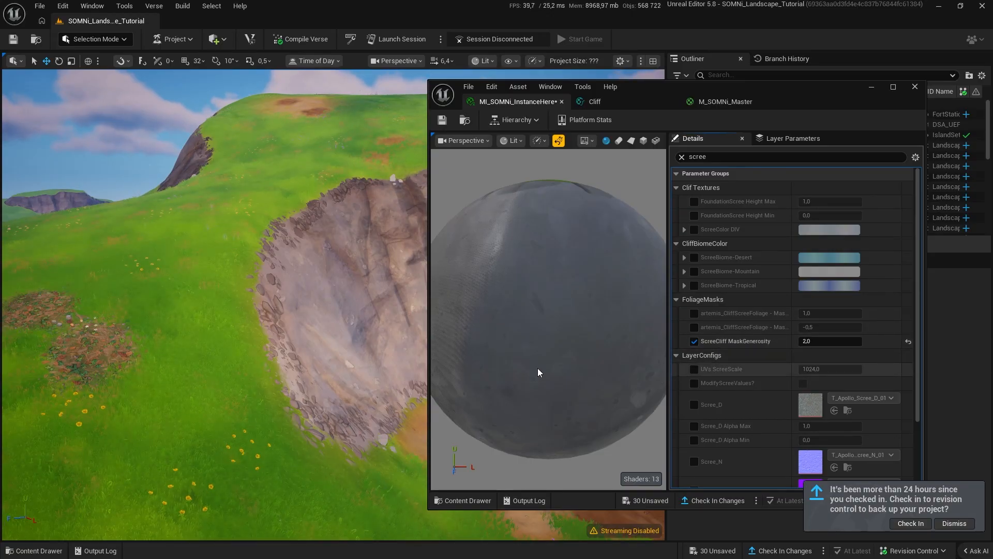
pyautogui.press('s')
pyautogui.moveTo(334, 184); pyautogui.dragTo(263, 212, button='right')
pyautogui.click(805, 342)
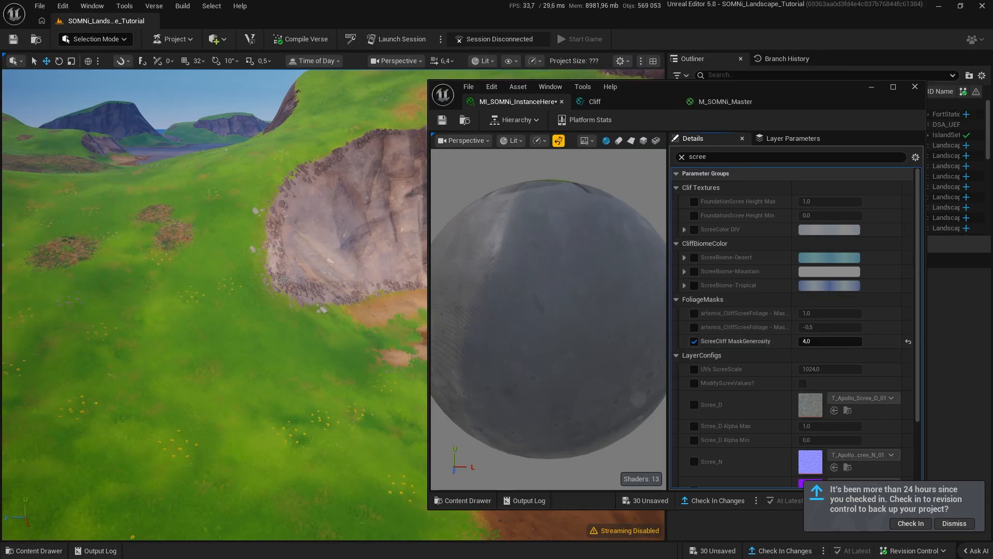
# Turn off the ScreeCliff MaskGenerosity override and clear the parameter search.
pyautogui.moveTo(304, 207); pyautogui.dragTo(303, 191, button='right')
pyautogui.press('w')
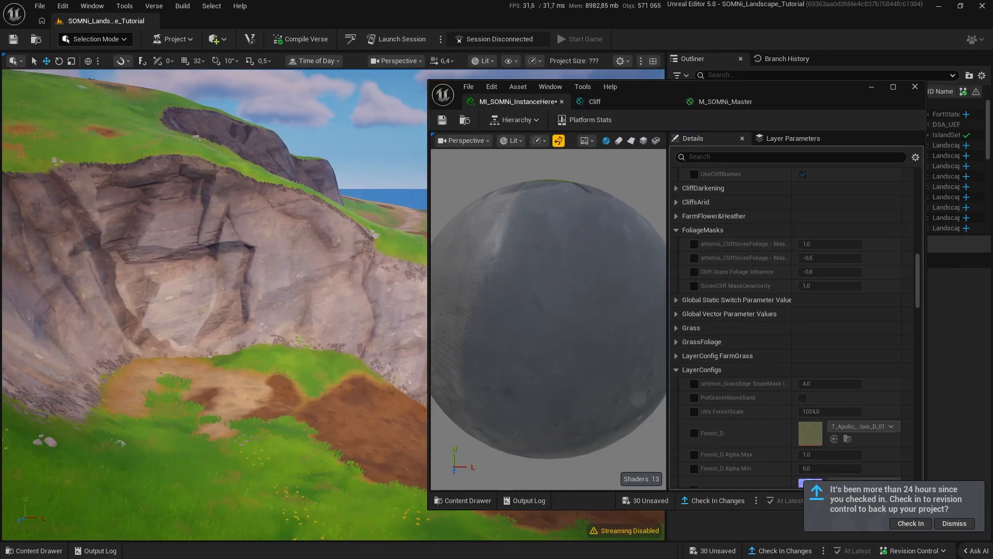
pyautogui.moveTo(233, 259); pyautogui.dragTo(217, 243, button='right')
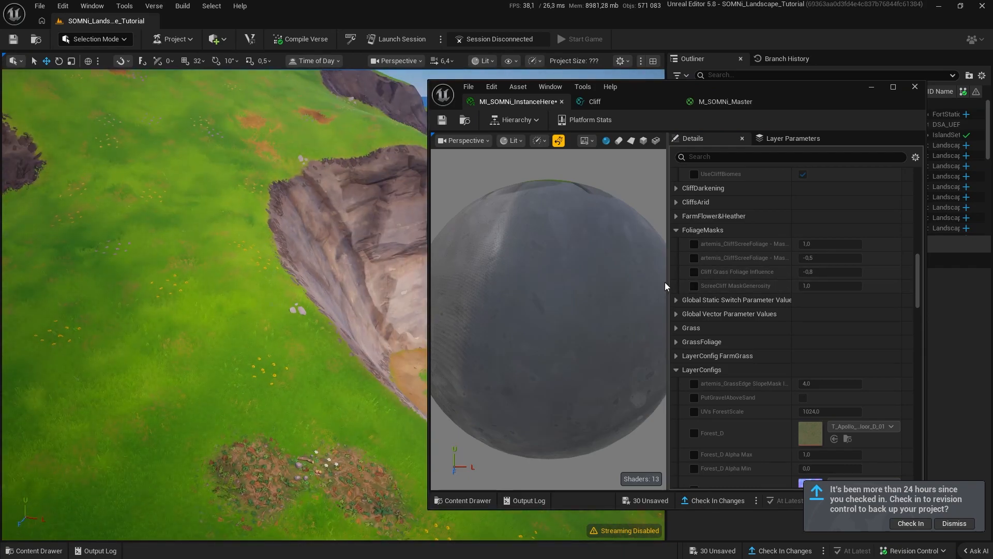
# Override Cliff Grass Foliage Influence in FoliageMasks and set it to 0 while viewing the cliff's grass edge up close.
pyautogui.click(695, 271)
pyautogui.press('w')
pyautogui.moveTo(233, 269)
pyautogui.mouseDown(button='right')
pyautogui.moveTo(235, 227)
pyautogui.moveTo(249, 243)
pyautogui.moveTo(233, 223)
pyautogui.moveTo(204, 256)
pyautogui.moveTo(209, 246)
pyautogui.moveTo(228, 248)
pyautogui.moveTo(213, 244)
pyautogui.moveTo(220, 258)
pyautogui.mouseUp(button='right')
pyautogui.scroll(-3, 233, 223)
pyautogui.press('w')
pyautogui.click(828, 272)
pyautogui.write('0')
pyautogui.press('Return')
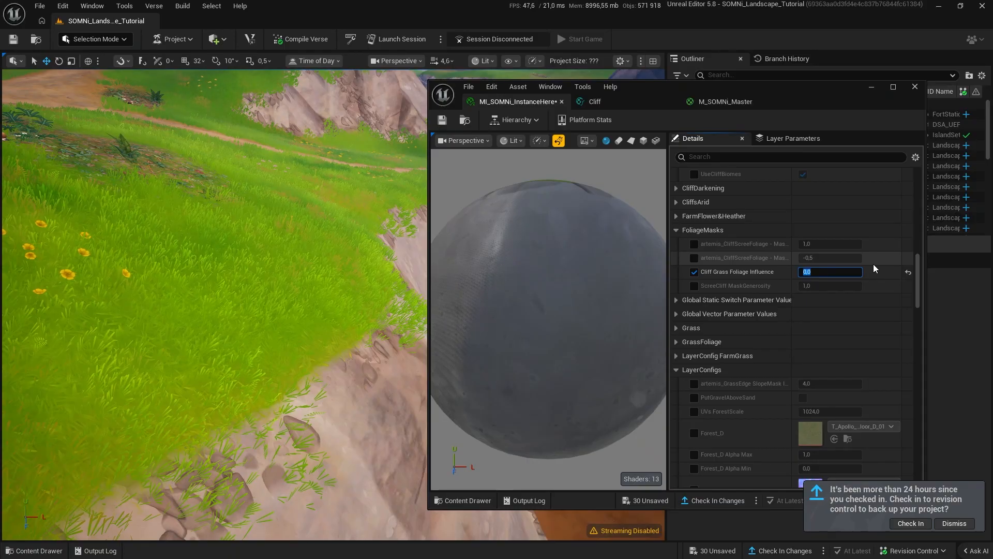
# Try Cliff Grass Foliage Influence values of -1, -0.85, -0.95 and -0.8 on the cliff edge.
pyautogui.write('-1')
pyautogui.press('Return')
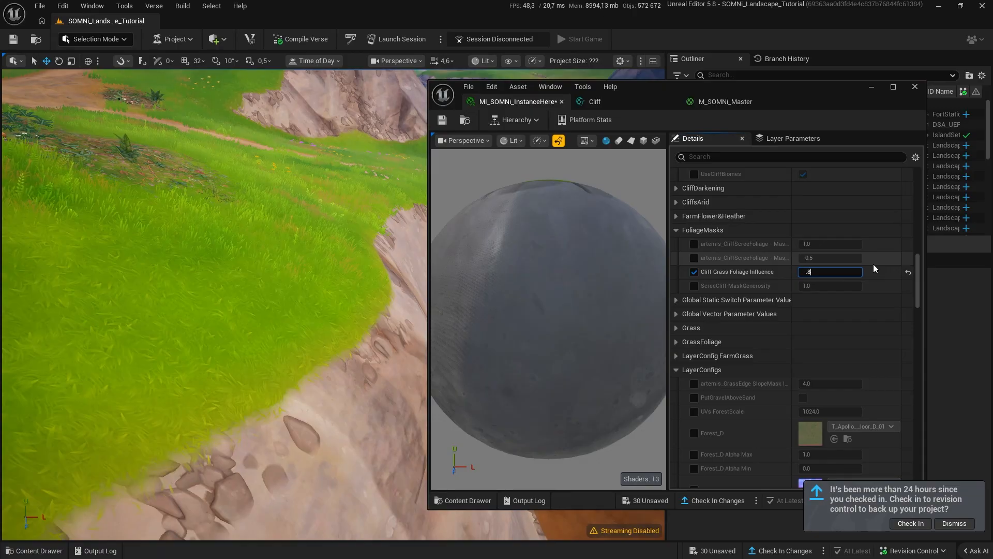
pyautogui.write('5')
pyautogui.press('Return')
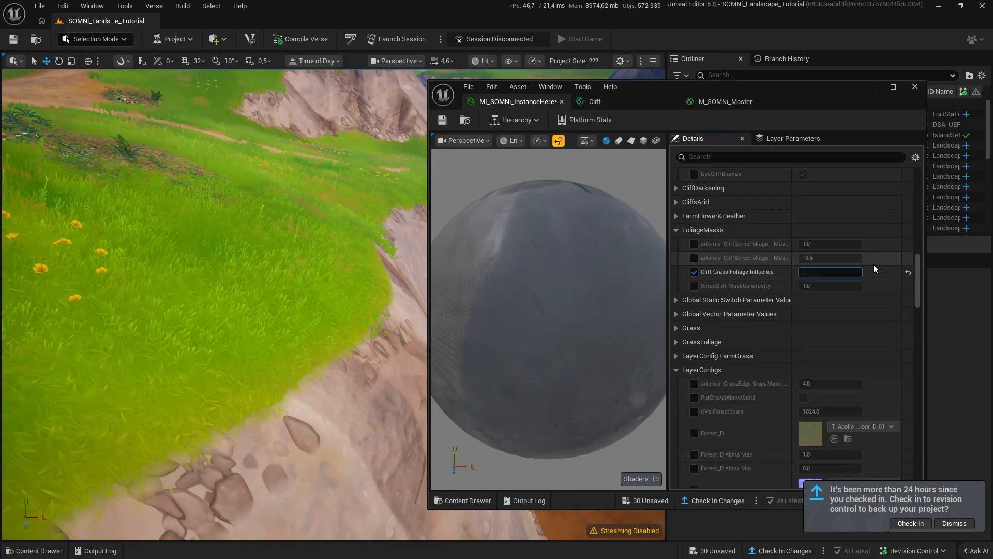
pyautogui.write('-.95')
pyautogui.press('Return')
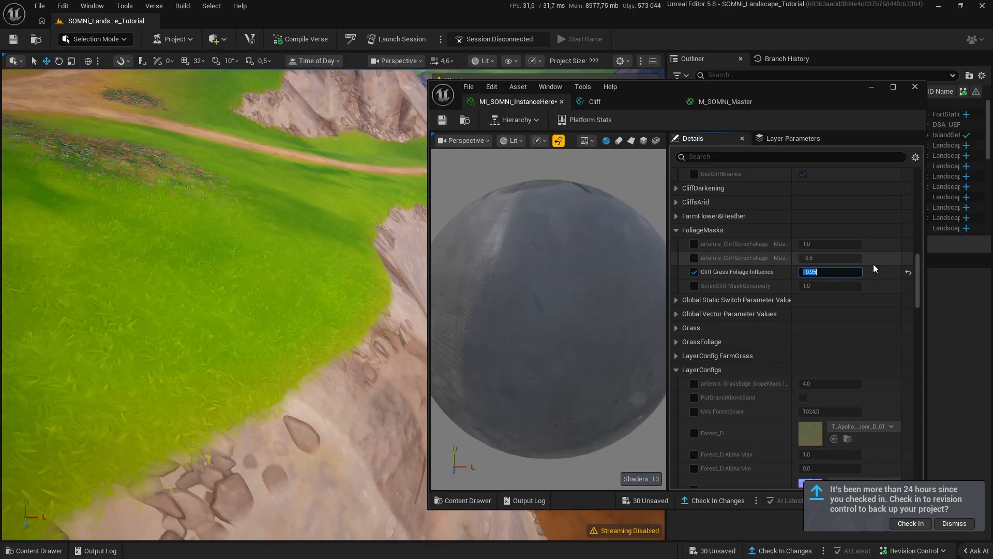
pyautogui.write('-.8')
pyautogui.press('Return')
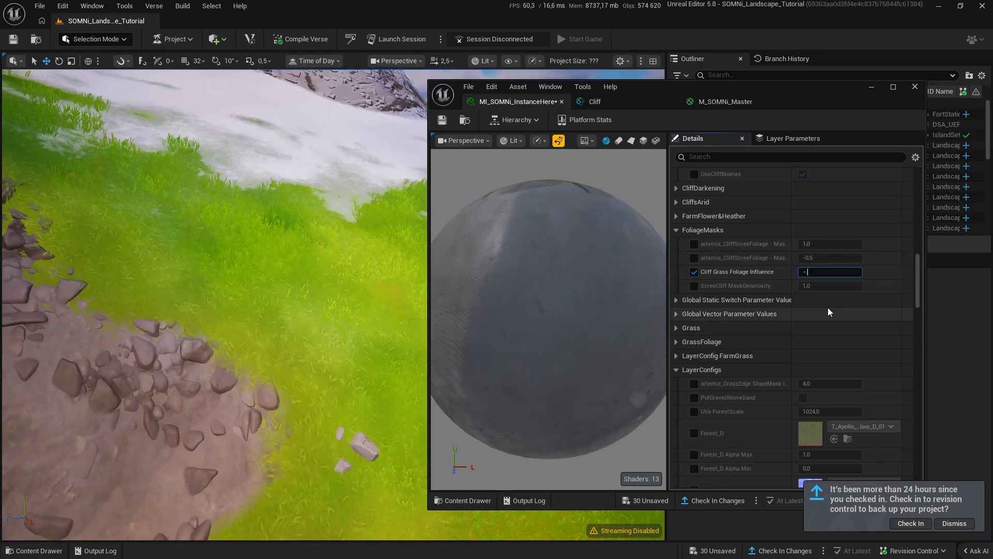
# Set Cliff Grass Foliage Influence to -0.85, check the grass along the cliff edges, and save the material instance.
pyautogui.write('-.85')
pyautogui.press('Return')
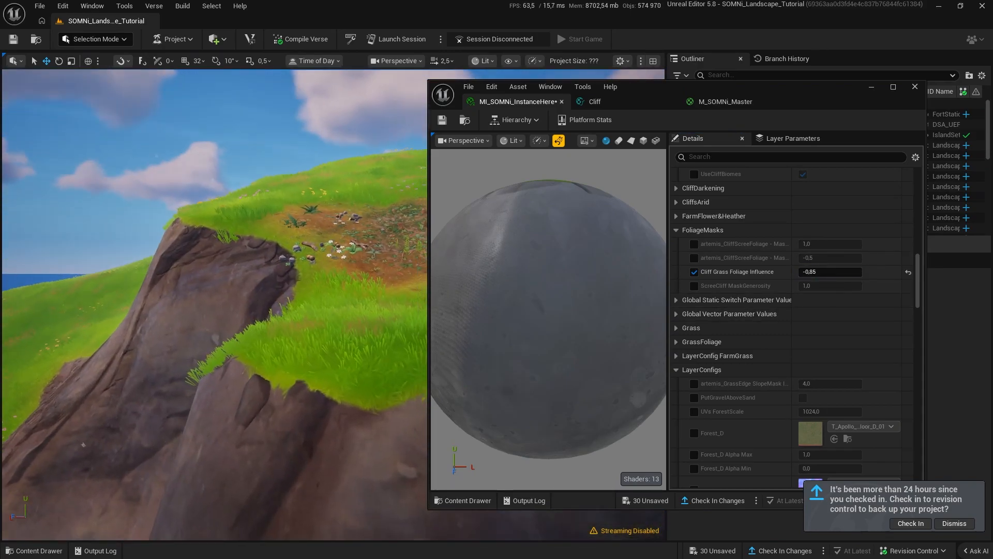
pyautogui.moveTo(211, 376); pyautogui.dragTo(264, 377, button='right')
pyautogui.click(443, 120)
pyautogui.moveTo(229, 323)
pyautogui.mouseDown(button='right')
pyautogui.moveTo(207, 322)
pyautogui.moveTo(222, 347)
pyautogui.moveTo(218, 315)
pyautogui.moveTo(229, 323)
pyautogui.mouseUp(button='right')
pyautogui.moveTo(247, 261); pyautogui.dragTo(271, 282, button='right')
# Search the project content for "scree" and open the MI_DefaultScree material instance.
pyautogui.click(36, 551)
pyautogui.write('scree')
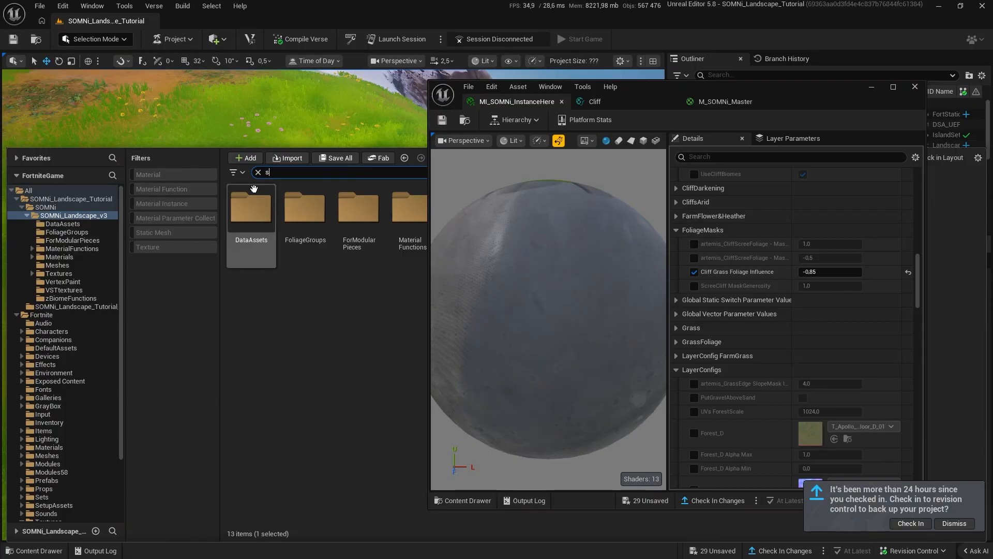
pyautogui.click(873, 91)
pyautogui.hotkey('ctrl', 'space')
pyautogui.doubleClick(703, 246)
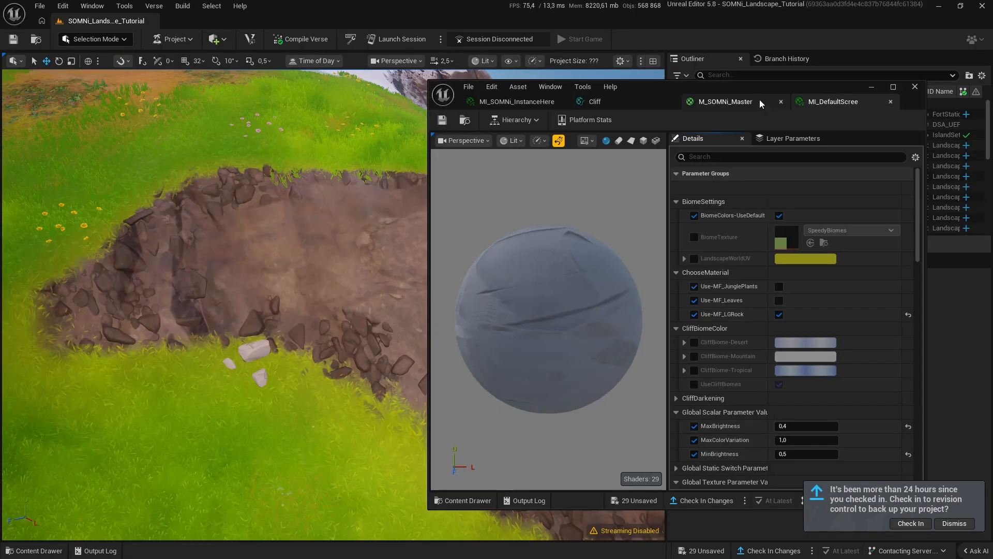
# Look through MI_DefaultScree's parameters, expanding the CliffDarkening and Global Static Switch Parameter Values groups.
pyautogui.click(759, 100)
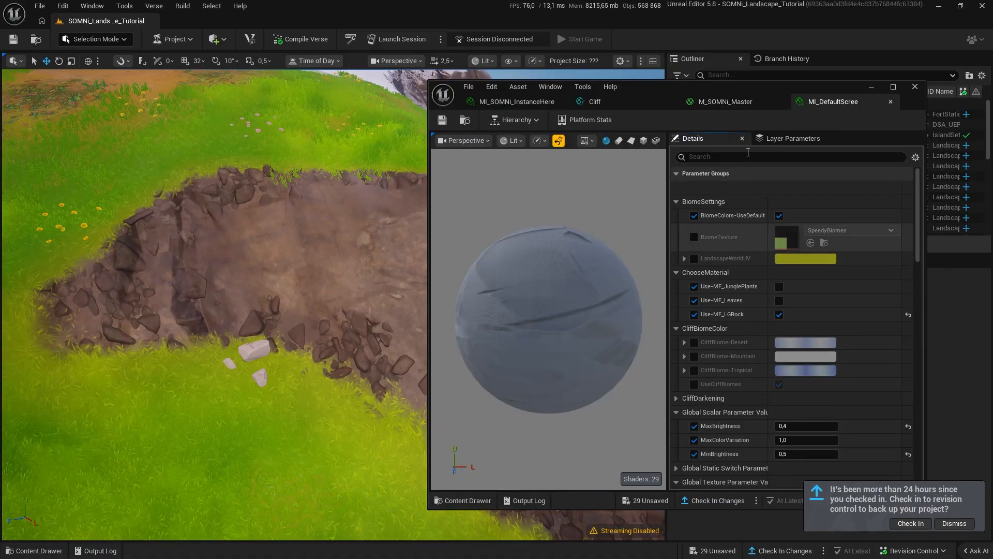
pyautogui.moveTo(526, 100); pyautogui.dragTo(740, 102)
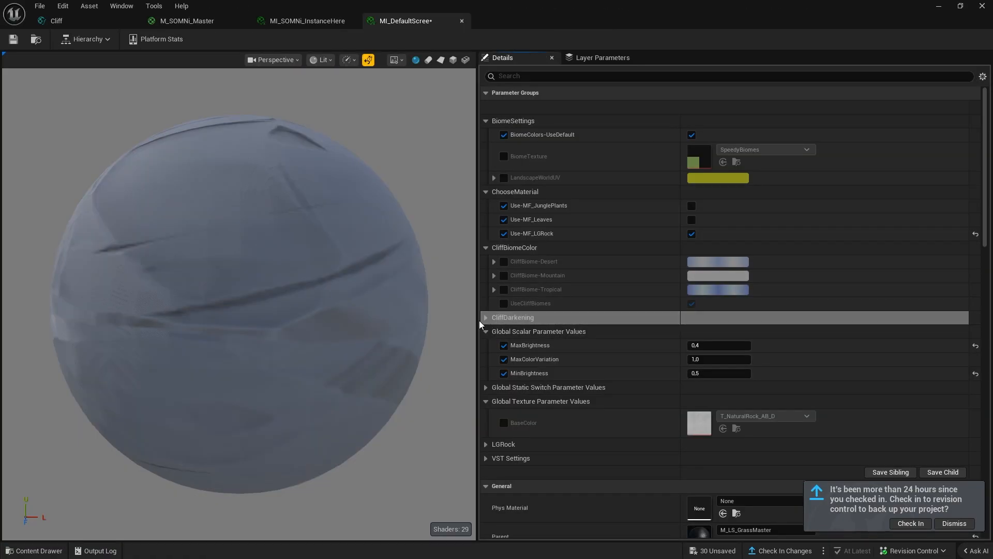
pyautogui.click(487, 318)
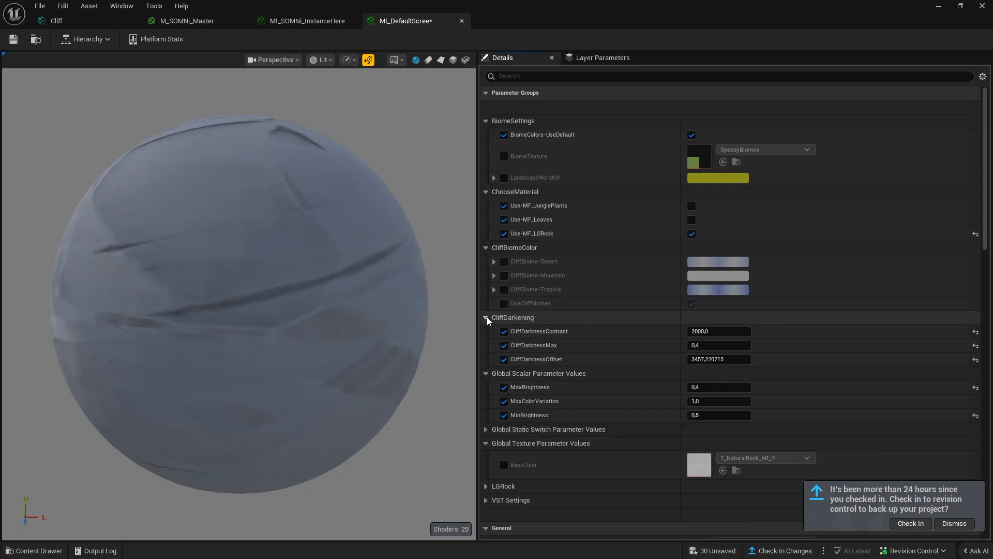
pyautogui.scroll(-2, 486, 318)
pyautogui.click(487, 395)
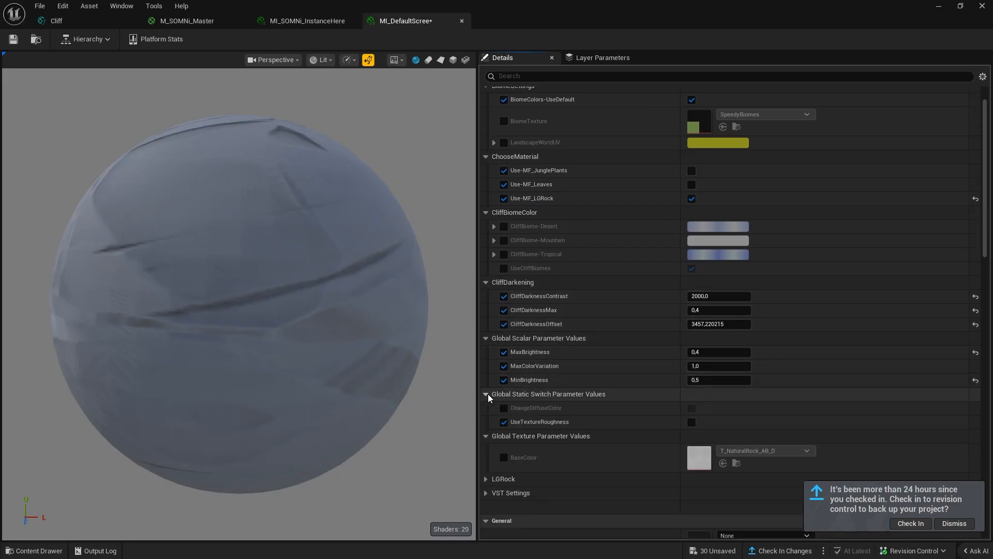
pyautogui.scroll(-2, 562, 362)
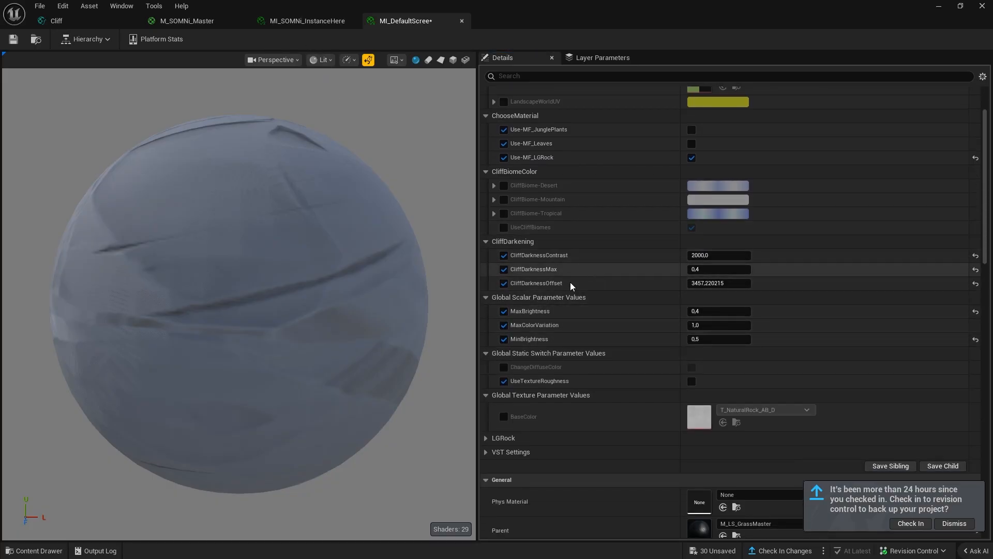
# Shrink the material editor to reveal the level viewport and view the scree rocks beside the cliff.
pyautogui.moveTo(399, 7); pyautogui.dragTo(606, 103)
pyautogui.moveTo(232, 226); pyautogui.dragTo(211, 290, button='right')
pyautogui.moveTo(290, 321); pyautogui.dragTo(362, 310, button='right')
pyautogui.moveTo(207, 290); pyautogui.dragTo(380, 314, button='right')
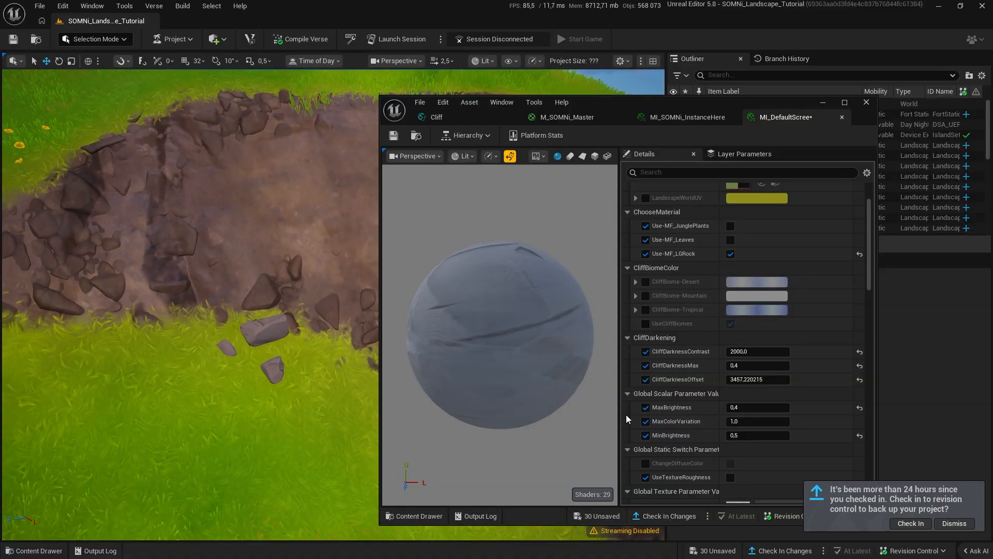
pyautogui.scroll(-3, 672, 318)
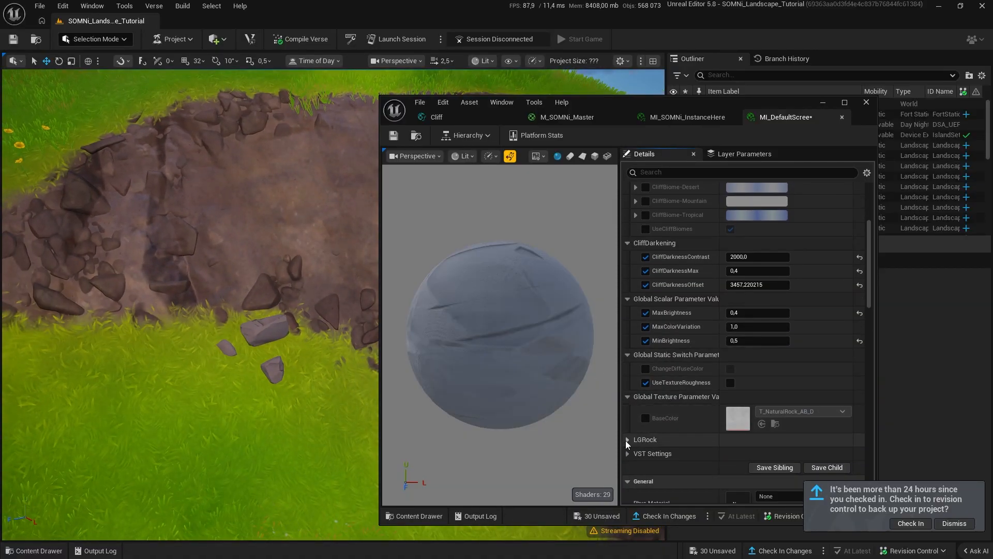
# Enable ChangeDiffuseColor in MI_DefaultScree, sampling BlendColor from the cliff face and raising its value to 0.411.
pyautogui.click(730, 369)
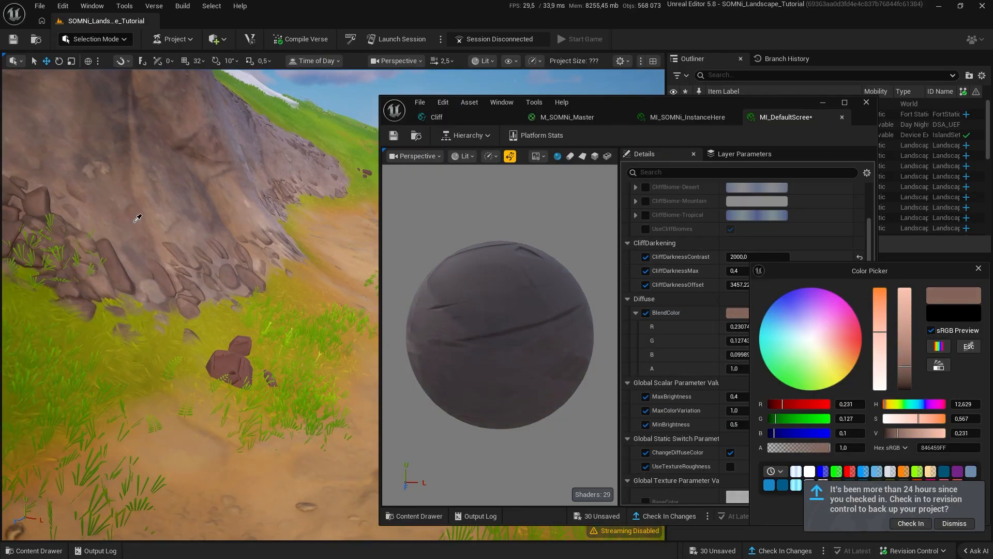
pyautogui.click(159, 204)
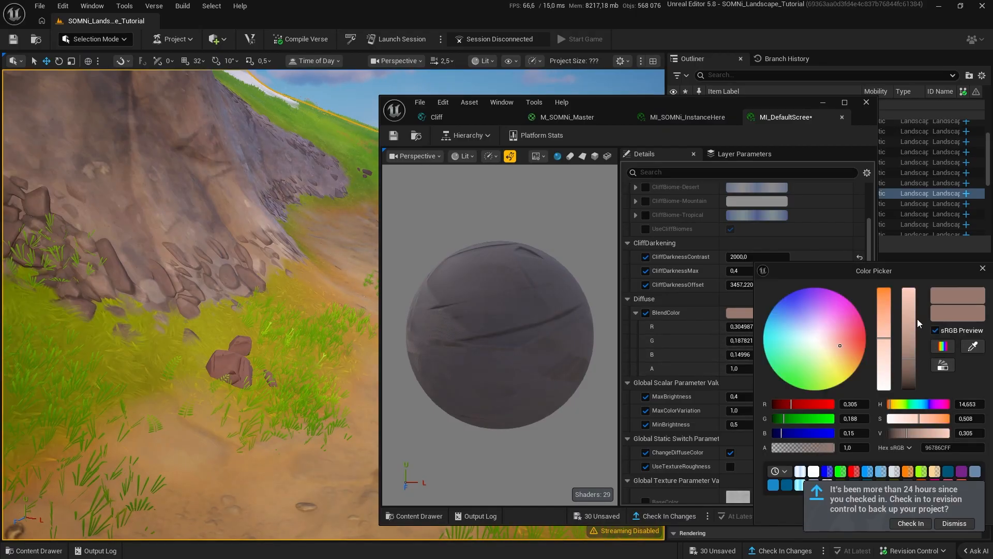
pyautogui.click(909, 342)
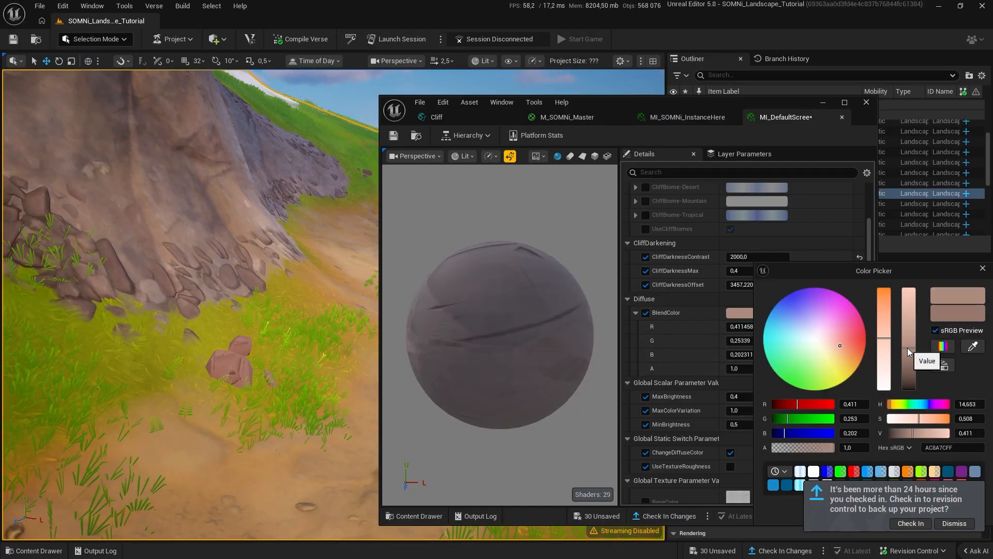
# Raise MI_DefaultScree's BlendColor value to 0.443 and lower its saturation to match the scree rocks to the cliff.
pyautogui.moveTo(254, 280); pyautogui.dragTo(254, 280, button='right')
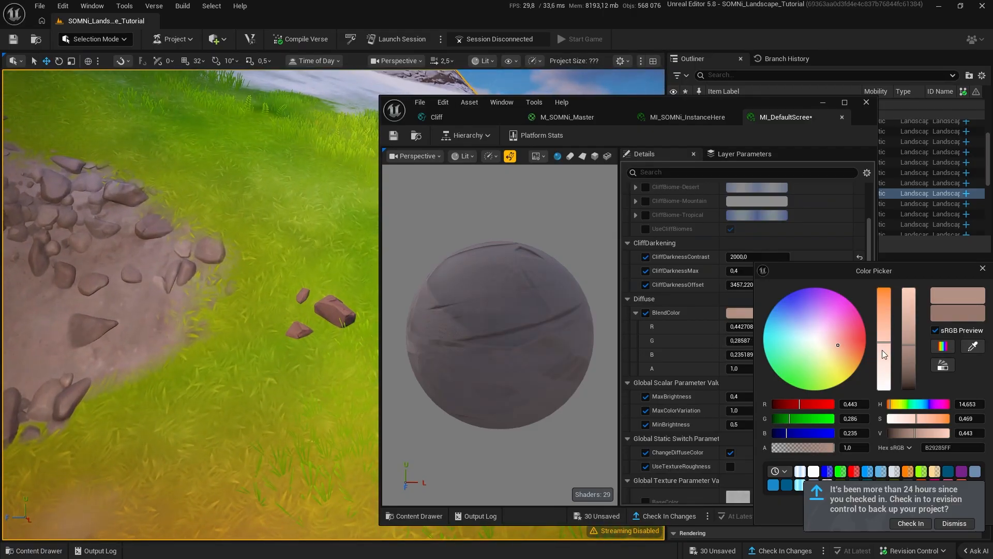
pyautogui.click(883, 362)
pyautogui.moveTo(224, 252); pyautogui.dragTo(224, 252, button='right')
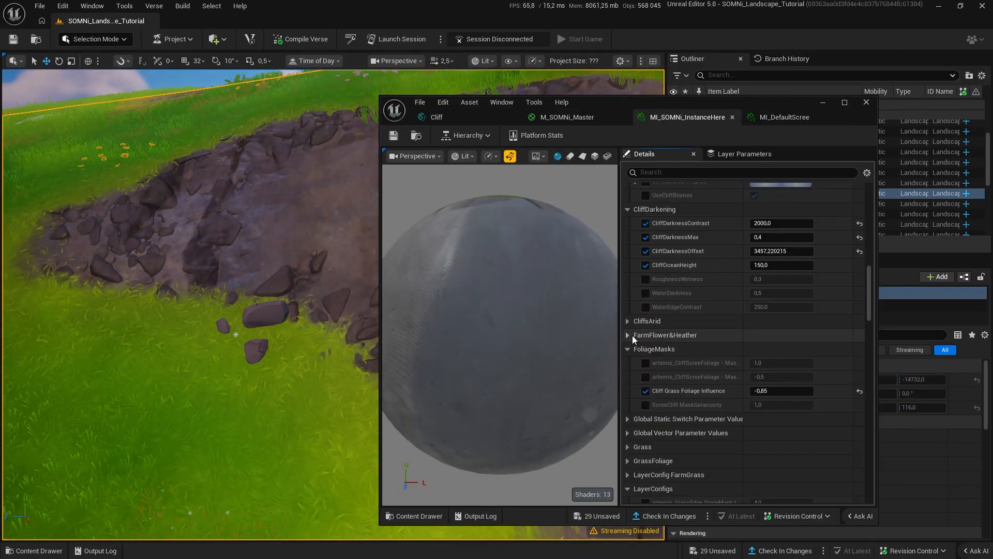
# Examine the DefaultLayer switches under Global Static Switch Parameter Values in MI_SOMNi_InstanceHere.
pyautogui.scroll(-4, 647, 350)
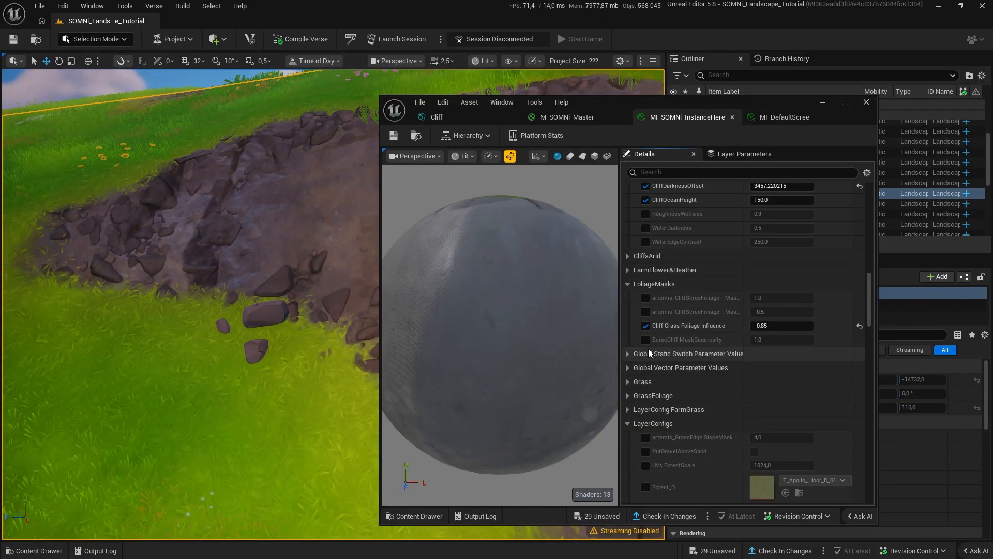
pyautogui.click(641, 354)
pyautogui.scroll(-2, 672, 336)
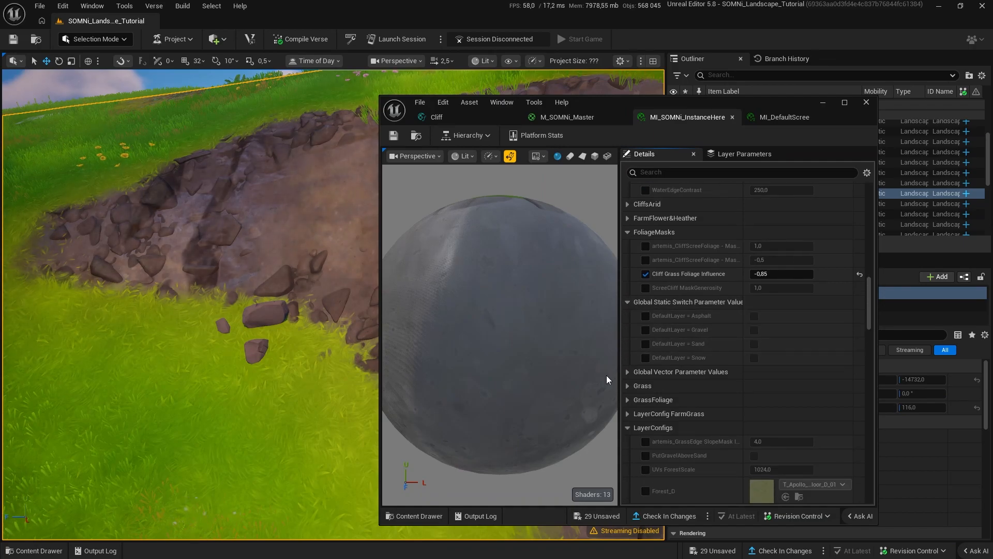
pyautogui.click(632, 301)
pyautogui.click(627, 302)
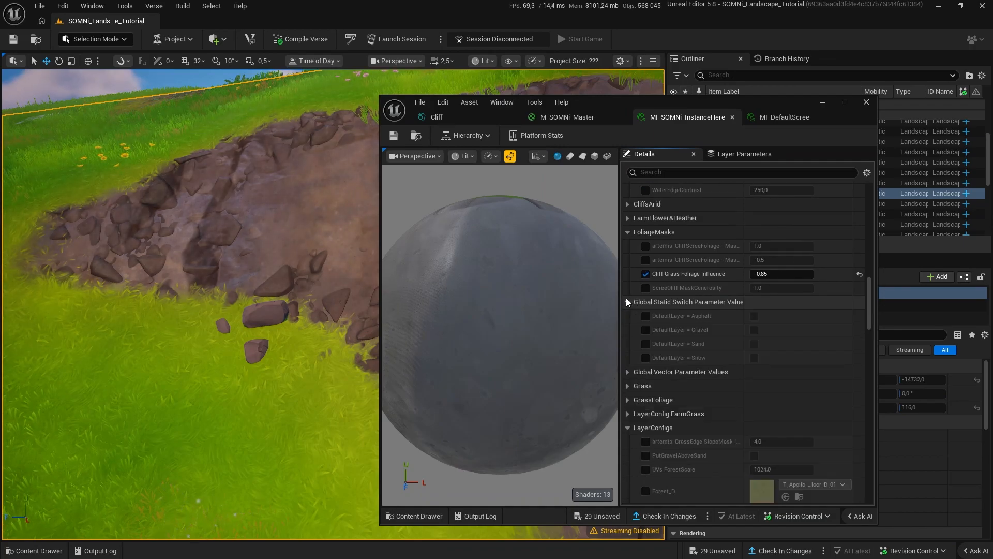
pyautogui.click(627, 301)
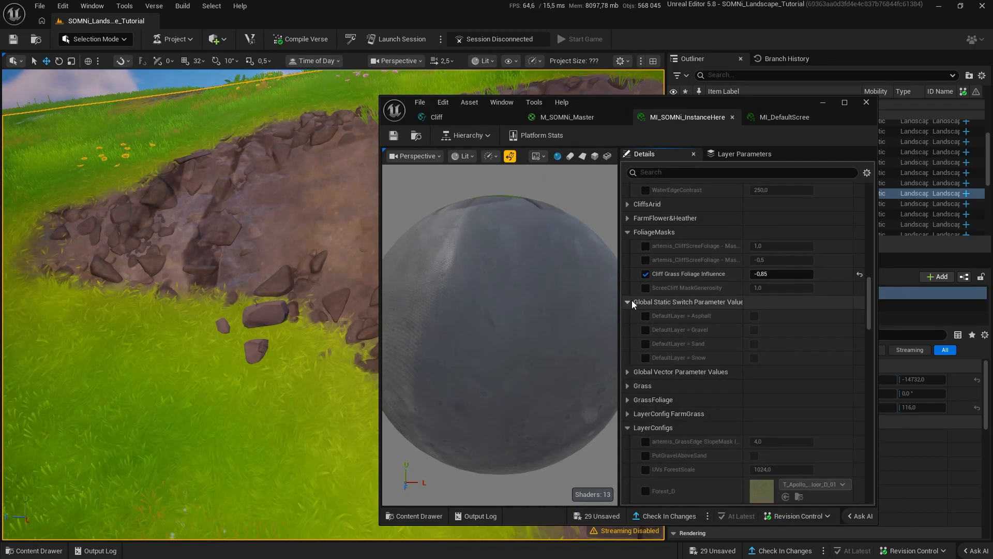
# Try enabling GrassAveragedColor-Div under Global Vector Parameter Values and brightening its color to a value of 0.88.
pyautogui.click(637, 316)
pyautogui.click(646, 330)
pyautogui.moveTo(233, 313); pyautogui.dragTo(238, 357, button='right')
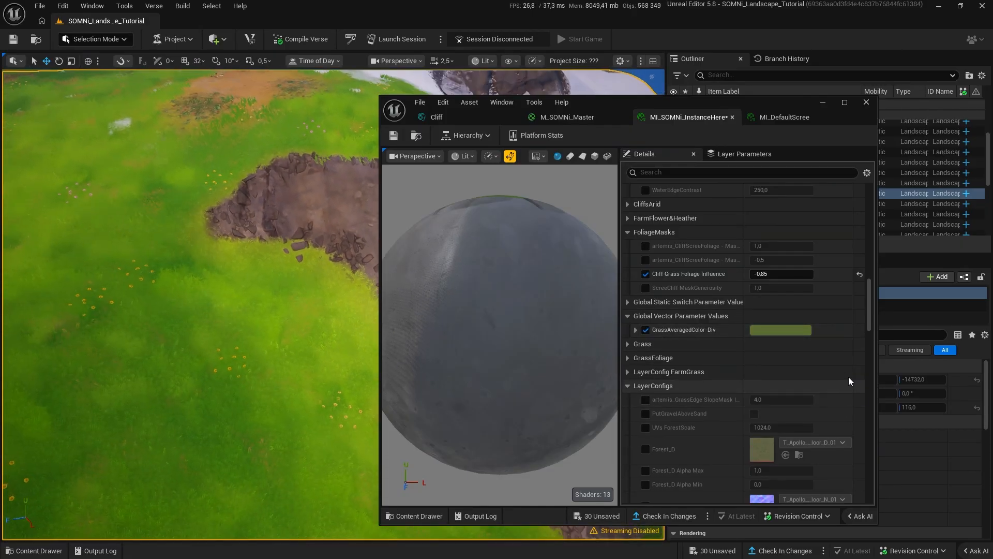
pyautogui.click(781, 330)
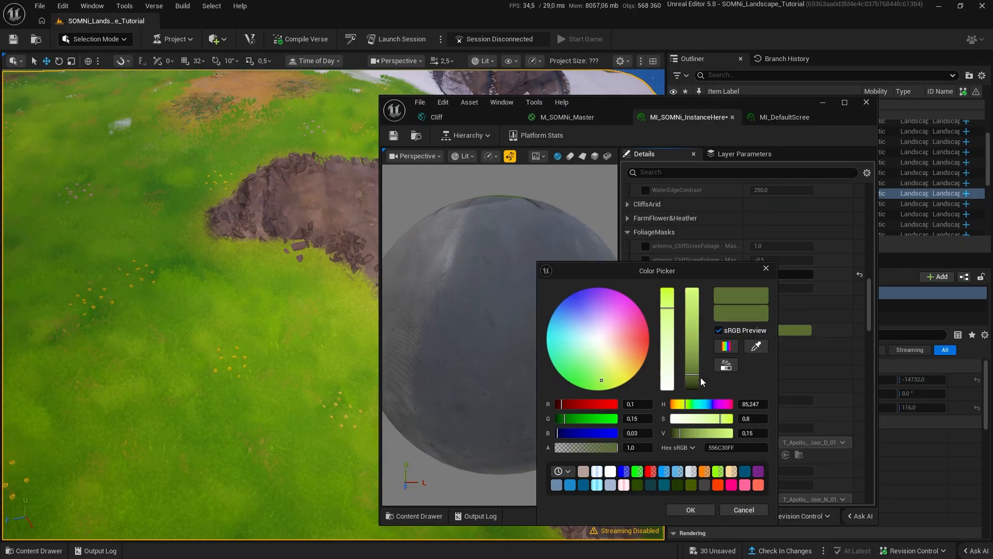
pyautogui.click(693, 376)
pyautogui.moveTo(691, 366); pyautogui.dragTo(692, 355)
pyautogui.moveTo(352, 310)
pyautogui.mouseDown(button='right')
pyautogui.moveTo(290, 289)
pyautogui.moveTo(342, 311)
pyautogui.moveTo(357, 305)
pyautogui.mouseUp(button='right')
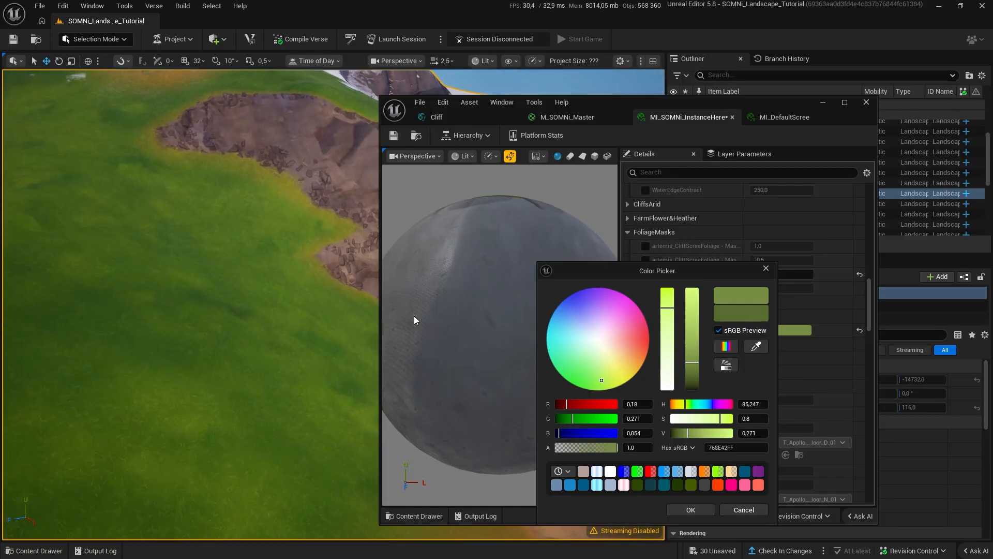
pyautogui.moveTo(687, 325); pyautogui.dragTo(695, 293)
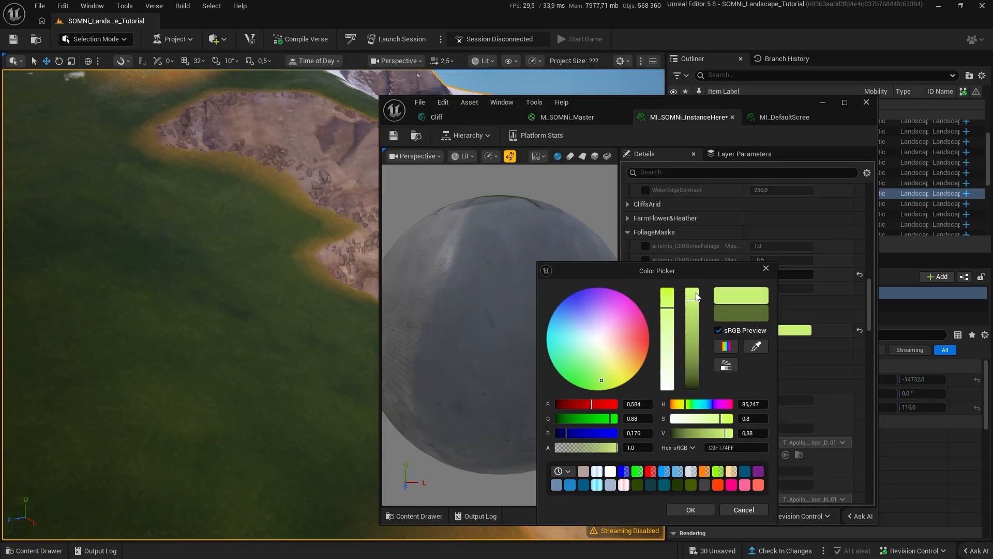
pyautogui.moveTo(321, 315); pyautogui.dragTo(362, 298, button='right')
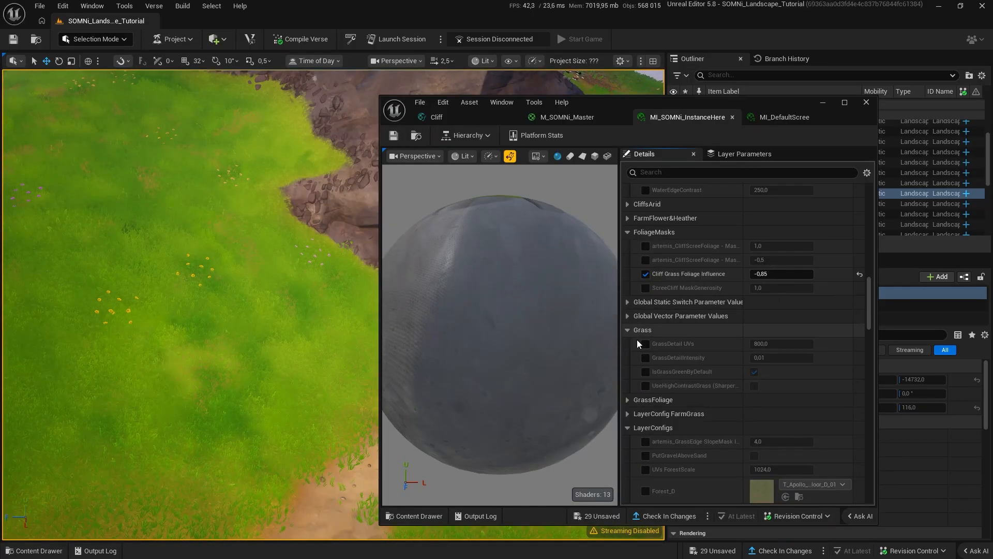
# Enable the GrassDetail UVs override and hide static meshes in the level viewport to expose the grass texture.
pyautogui.click(644, 344)
pyautogui.moveTo(295, 318); pyautogui.dragTo(311, 323, button='right')
pyautogui.press('w')
pyautogui.click(509, 61)
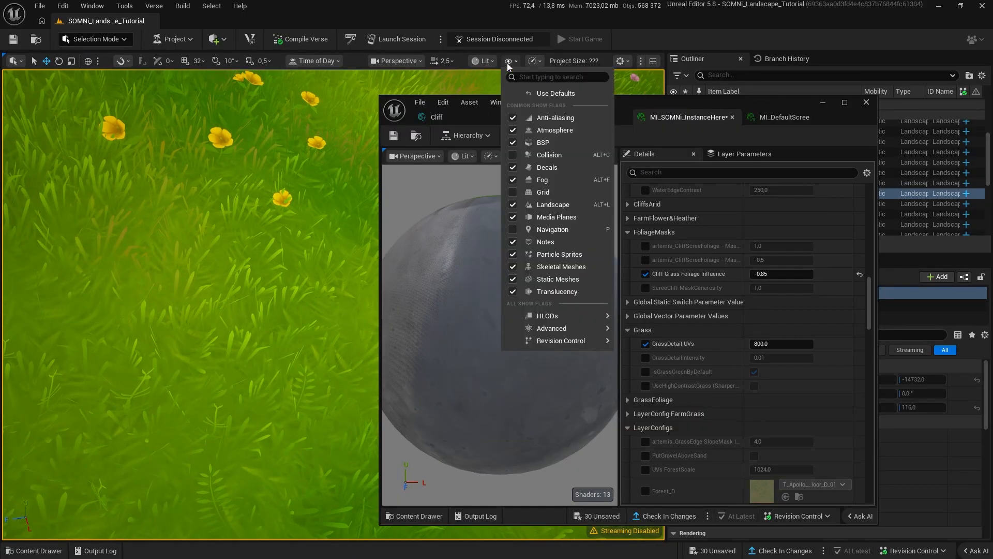
pyautogui.click(538, 277)
# Try GrassDetail UVs at 250 and undo the change.
pyautogui.click(781, 344)
pyautogui.write('250')
pyautogui.press('Return')
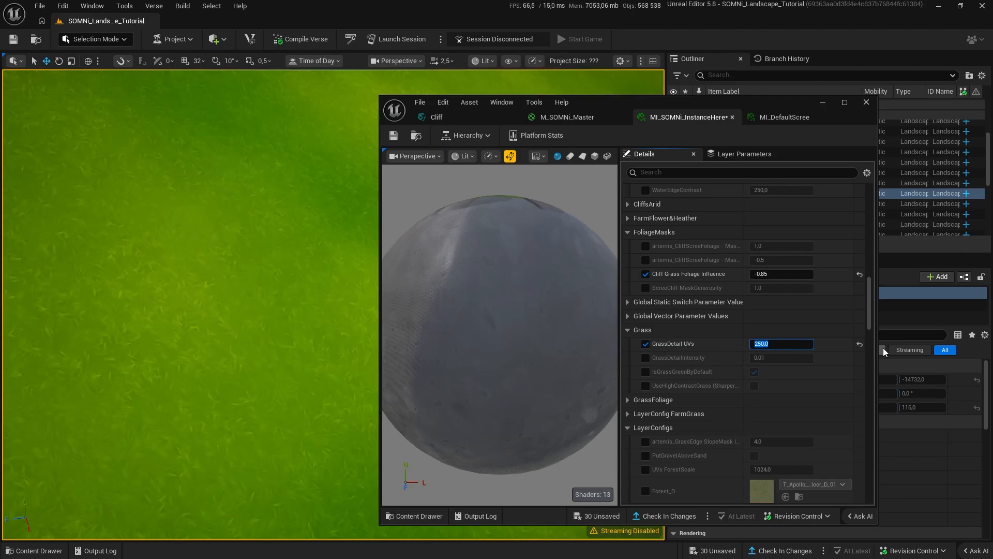
pyautogui.hotkey('ctrl', 'z')
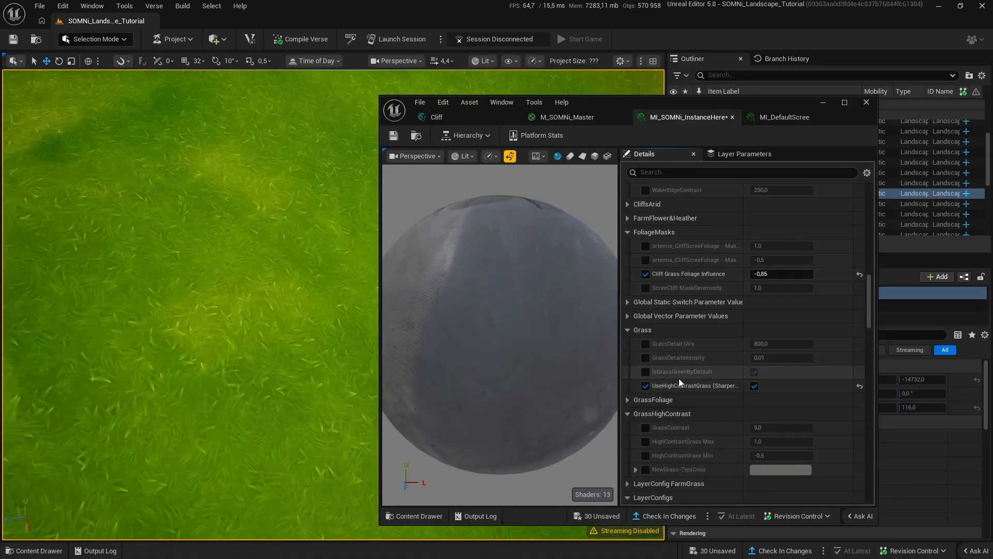
# Enable GrassContrast under GrassHighContrast and compare several values, including 10 and 2, settling on 3.
pyautogui.scroll(-3, 639, 411)
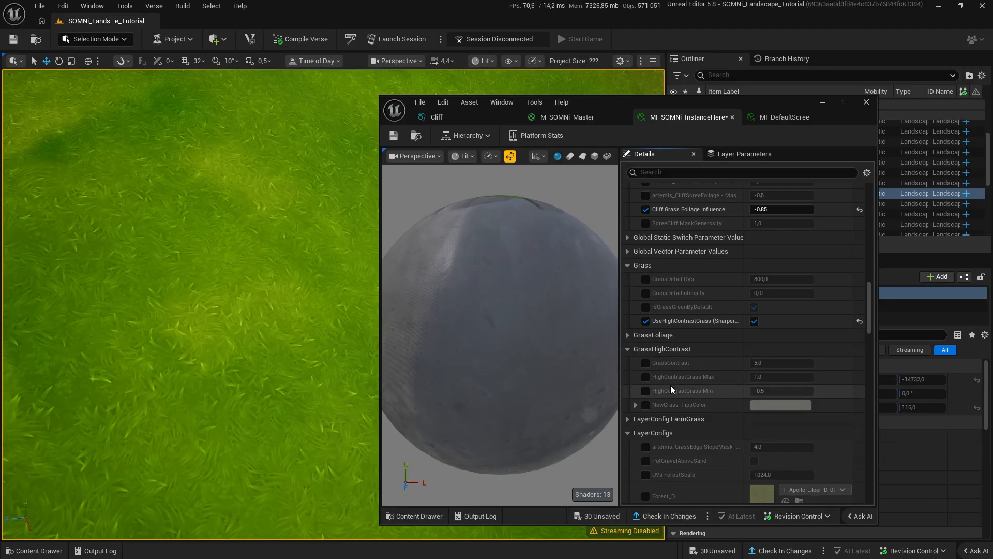
pyautogui.click(645, 363)
pyautogui.click(778, 363)
pyautogui.write('10')
pyautogui.press('Return')
pyautogui.write('1')
pyautogui.press('Return')
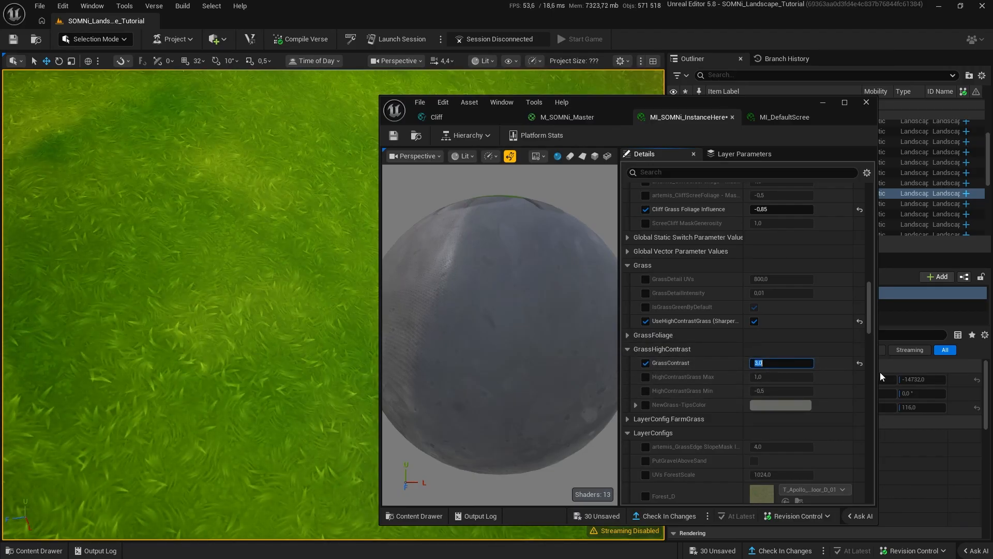
pyautogui.write('2')
pyautogui.press('Return')
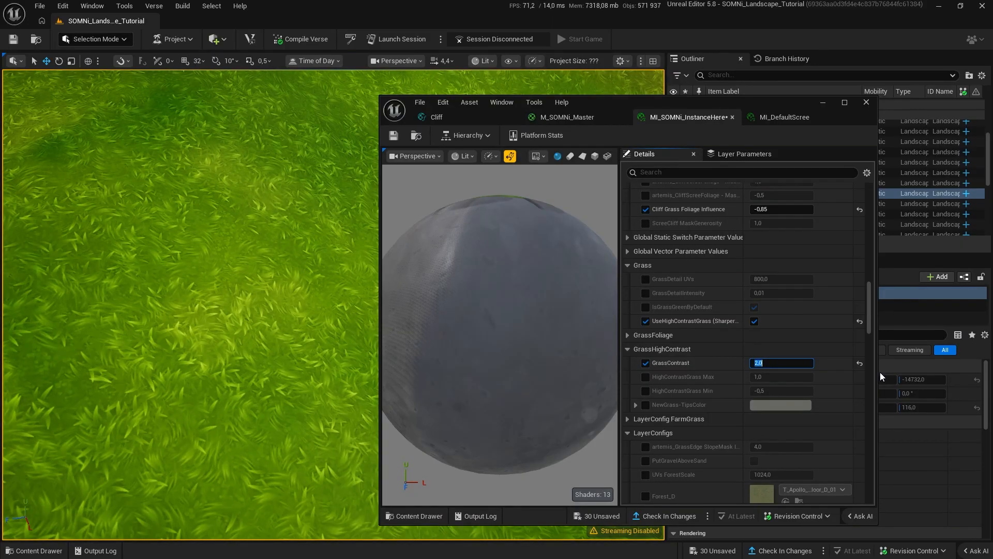
pyautogui.write('3')
pyautogui.press('Return')
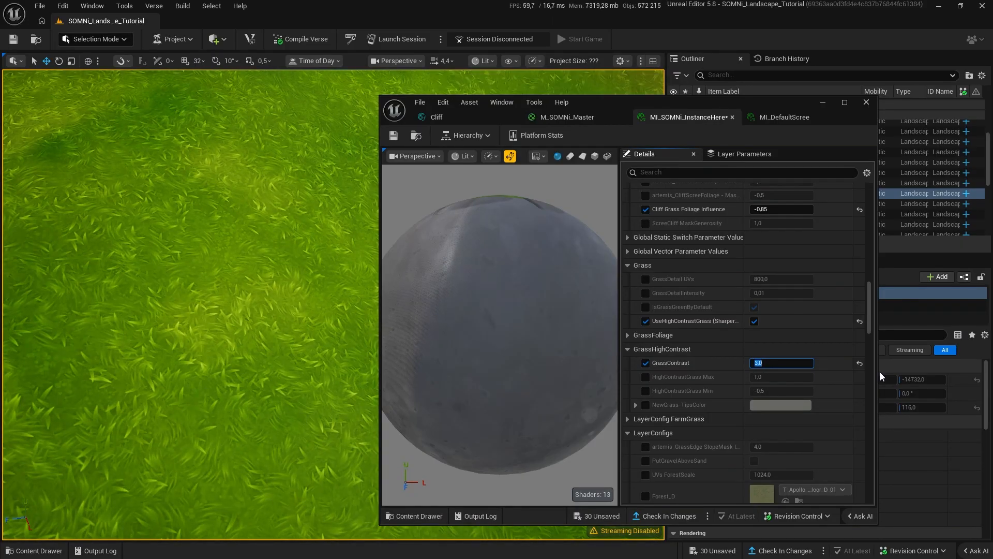
pyautogui.press('Tab')
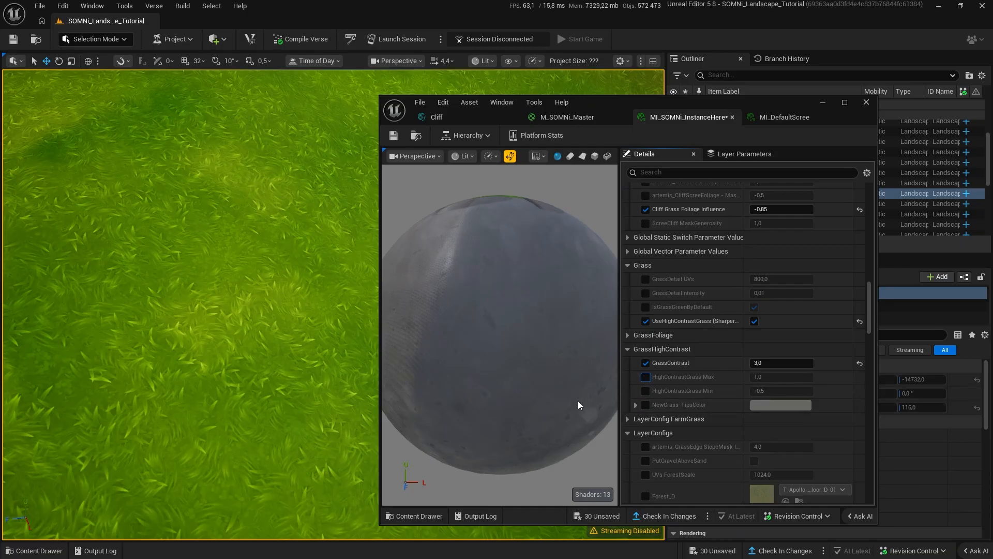
# Enable the HighContrastGrass Min and Max overrides, setting Min to -1, and inspect the grass slopes.
pyautogui.click(647, 390)
pyautogui.click(645, 377)
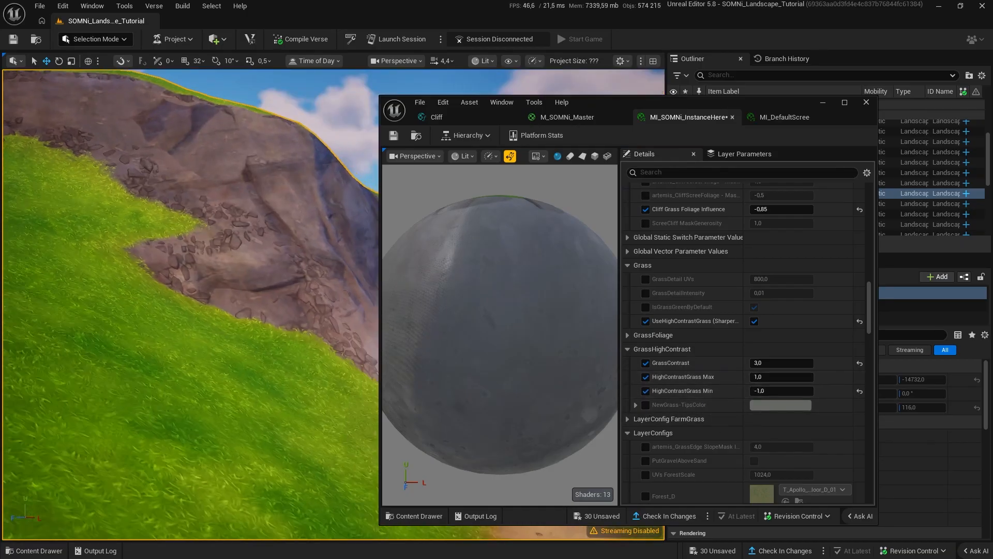
pyautogui.moveTo(191, 310); pyautogui.dragTo(163, 328, button='right')
# Set HighContrastGrass Min to -0.5 and GrassContrast to 3.5.
pyautogui.click(778, 391)
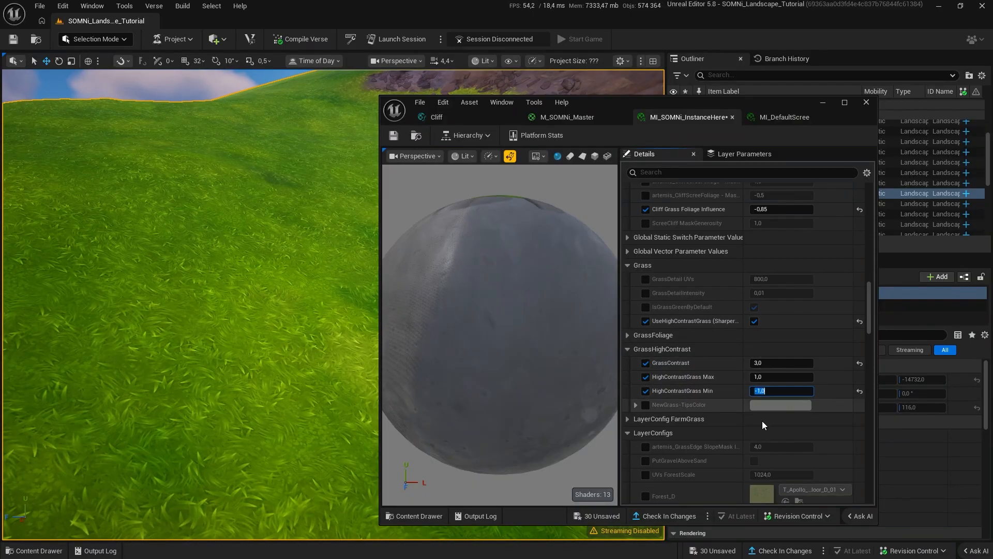
pyautogui.write('-0,5')
pyautogui.click(776, 363)
pyautogui.write('3,5')
pyautogui.press('Return')
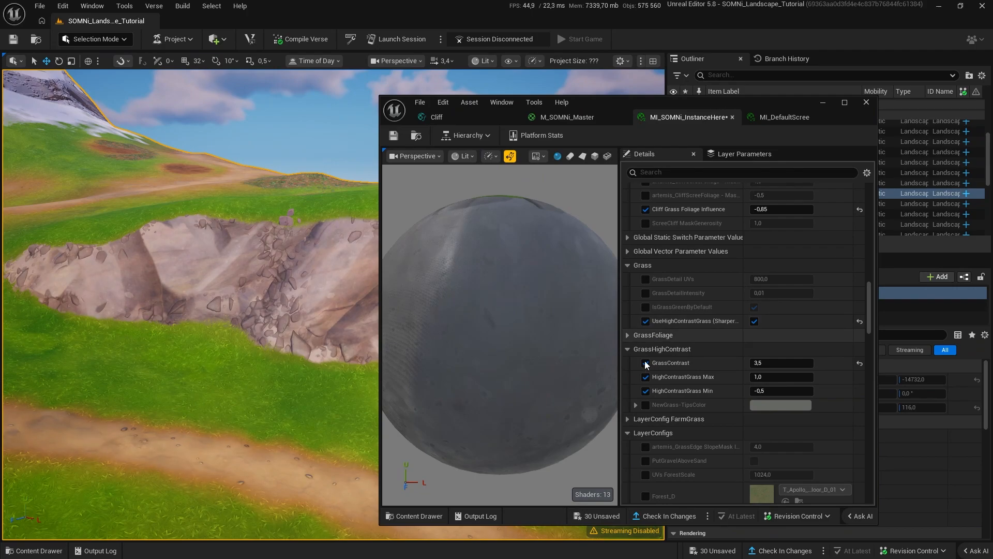
# Enable the LS_Grass_MaskDepth override under GrassFoliage and show static meshes in the level viewport again.
pyautogui.click(632, 335)
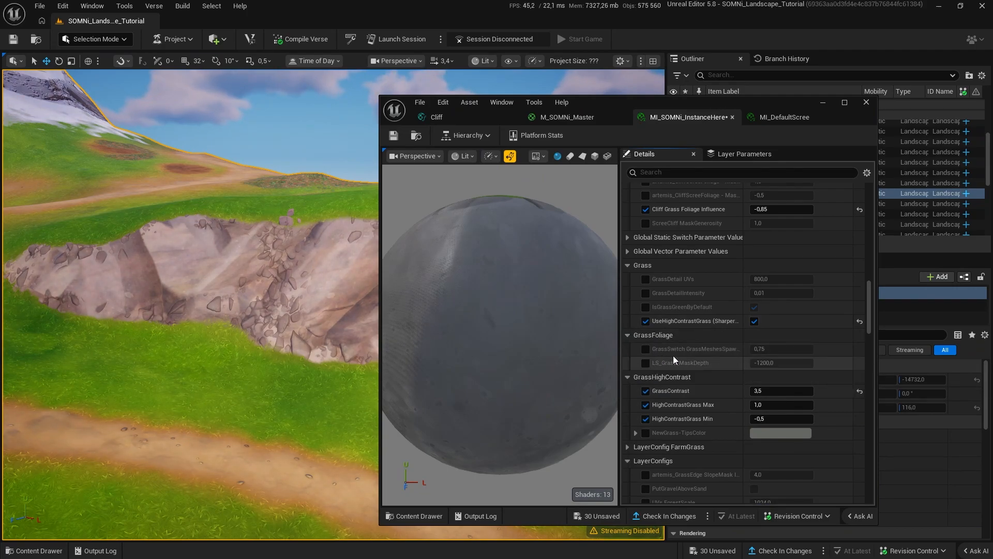
pyautogui.click(646, 363)
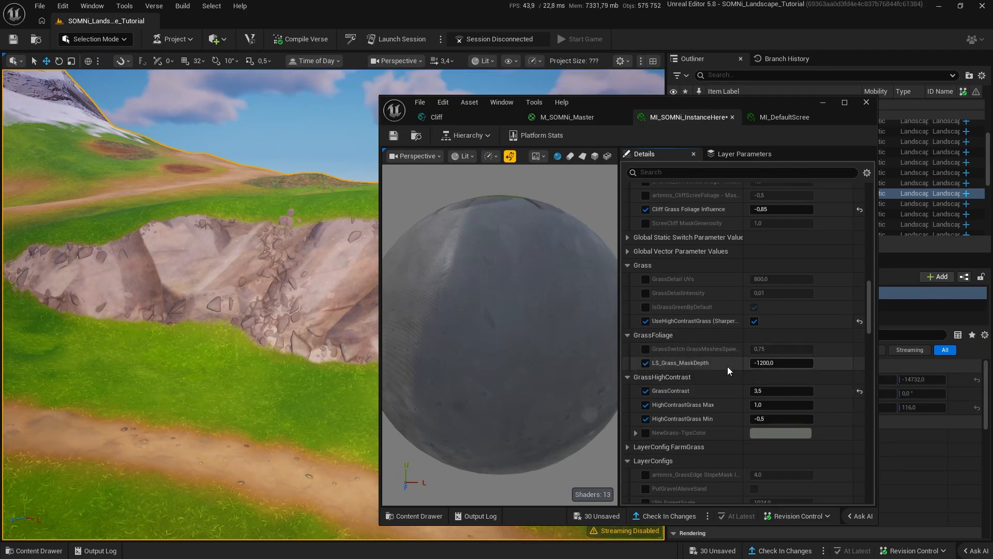
pyautogui.press('w')
pyautogui.scroll(10, 190, 306)
pyautogui.moveTo(191, 305); pyautogui.dragTo(161, 331, button='right')
pyautogui.press('w')
pyautogui.scroll(-12, 190, 305)
pyautogui.click(511, 61)
pyautogui.click(534, 242)
pyautogui.press('w')
pyautogui.moveTo(217, 290); pyautogui.dragTo(256, 237, button='right')
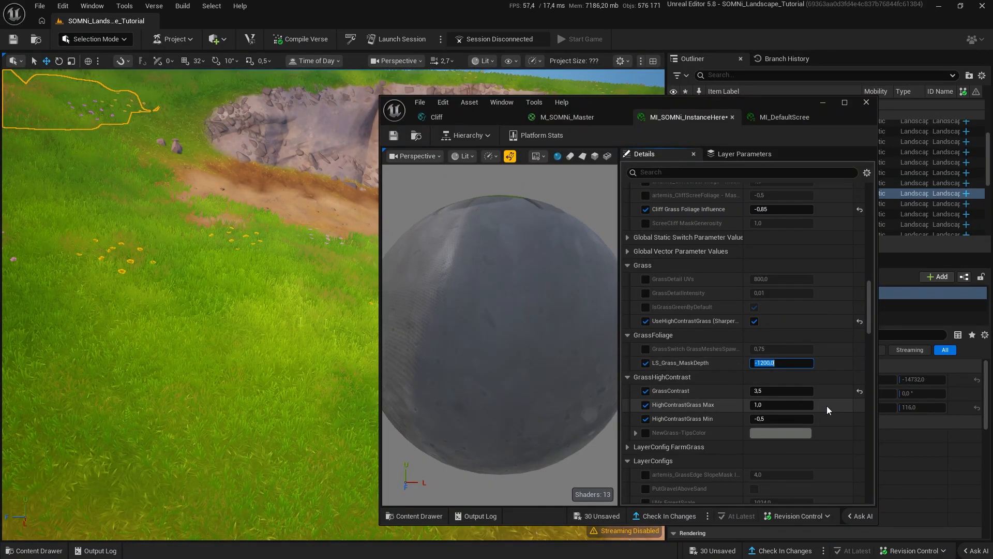
# Try LS_Grass_MaskDepth at 10000 and at 384 in the MI_SOMNi_InstanceHere material instance.
pyautogui.write('10000')
pyautogui.press('Return')
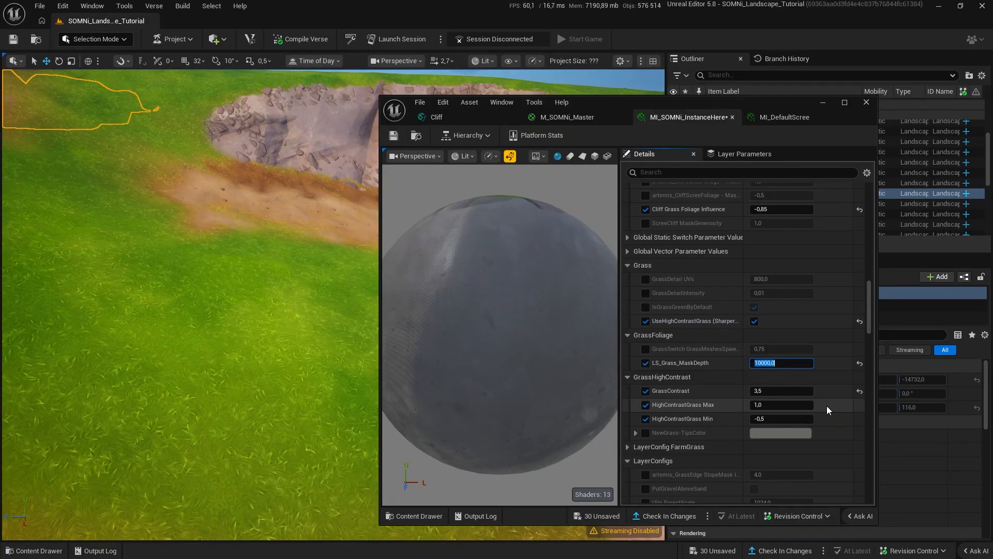
pyautogui.write('384')
pyautogui.press('Return')
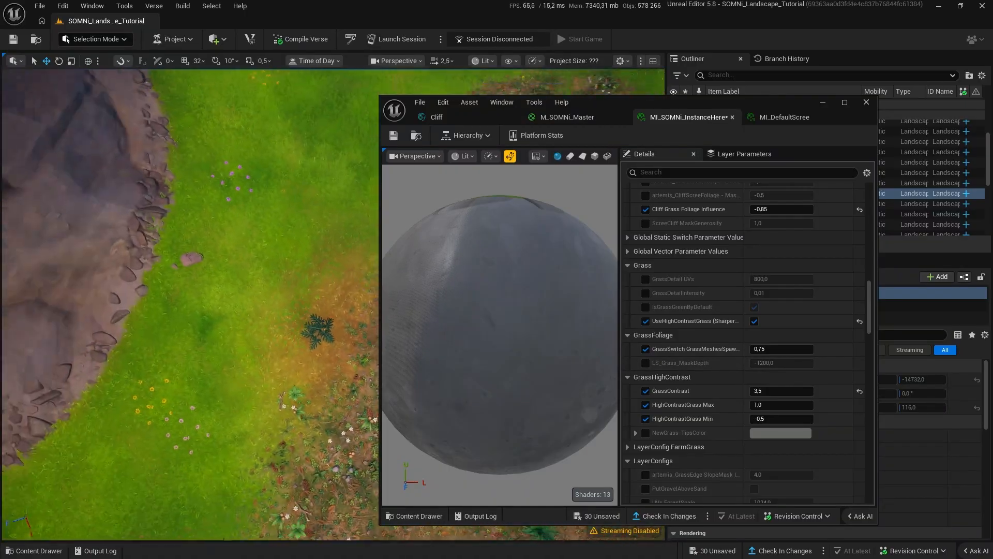
# Try the GrassFoliage GrassSwitch parameter at 0 and 1, and settle on 0.9.
pyautogui.press('w')
pyautogui.moveTo(192, 305); pyautogui.dragTo(253, 321, button='right')
pyautogui.scroll(4, 207, 285)
pyautogui.click(760, 349)
pyautogui.write('0')
pyautogui.press('Return')
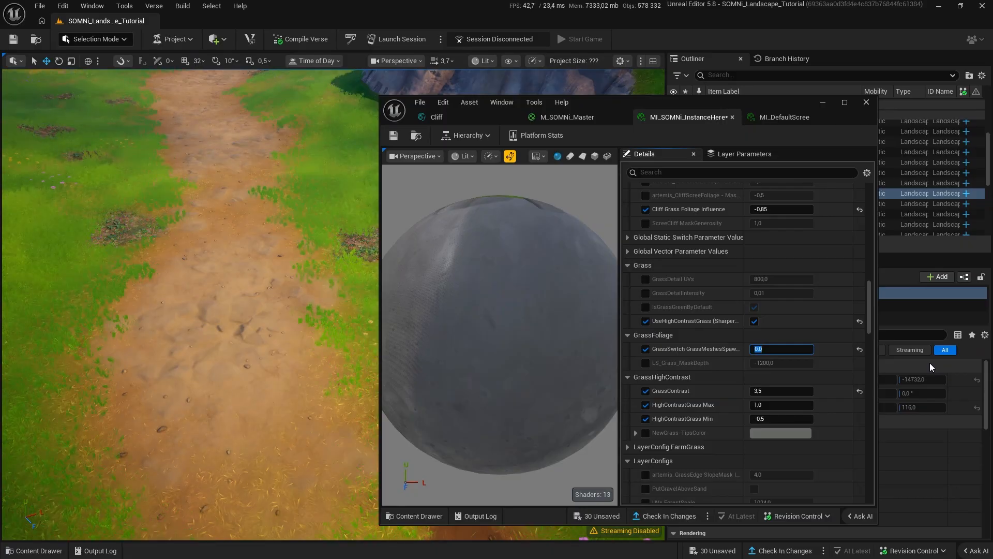
pyautogui.write('1')
pyautogui.press('Return')
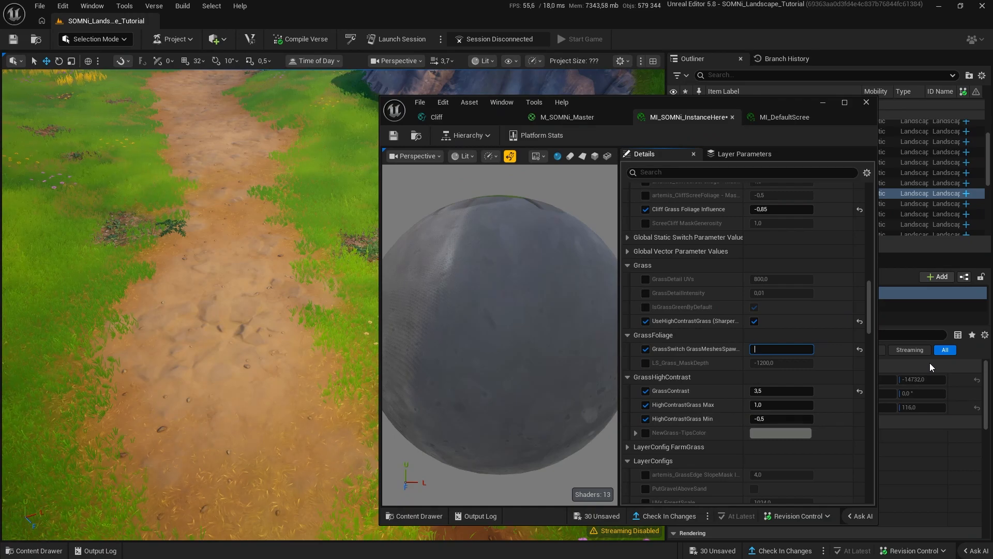
pyautogui.write('.9')
pyautogui.press('Return')
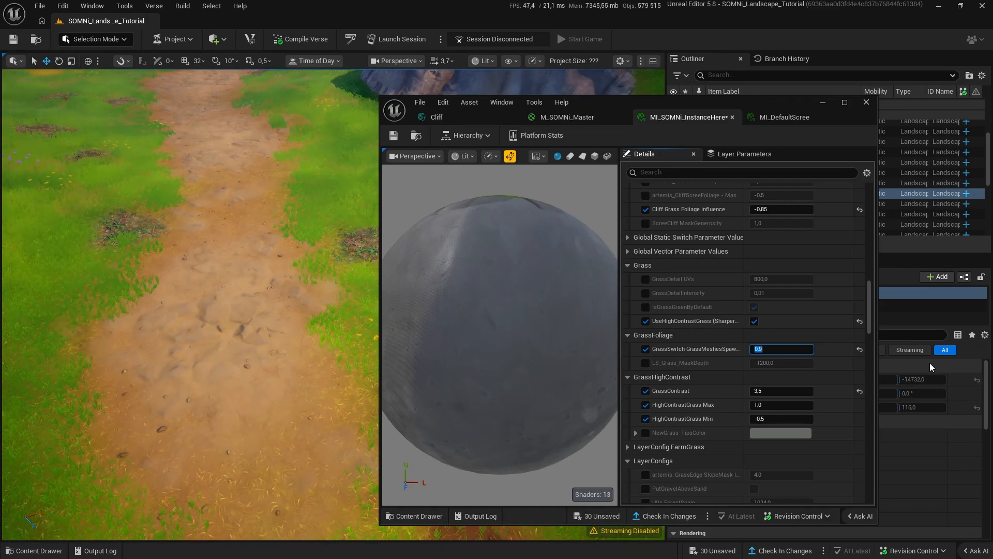
# Examine the dirt path and its grass transitions in the level viewport without the material instance window in the way.
pyautogui.scroll(-5, 633, 324)
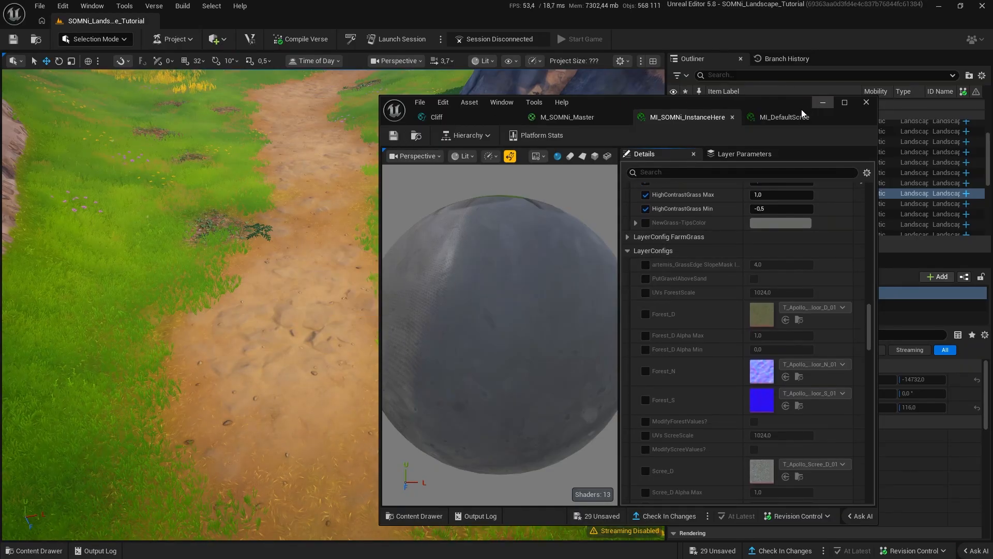
pyautogui.click(822, 103)
pyautogui.press('w')
pyautogui.scroll(3, 333, 305)
pyautogui.moveTo(333, 305); pyautogui.dragTo(279, 362, button='right')
pyautogui.press('s')
pyautogui.press('w')
pyautogui.scroll(-1, 333, 305)
pyautogui.scroll(-2, 334, 305)
pyautogui.hotkey('alt', 'Tab')
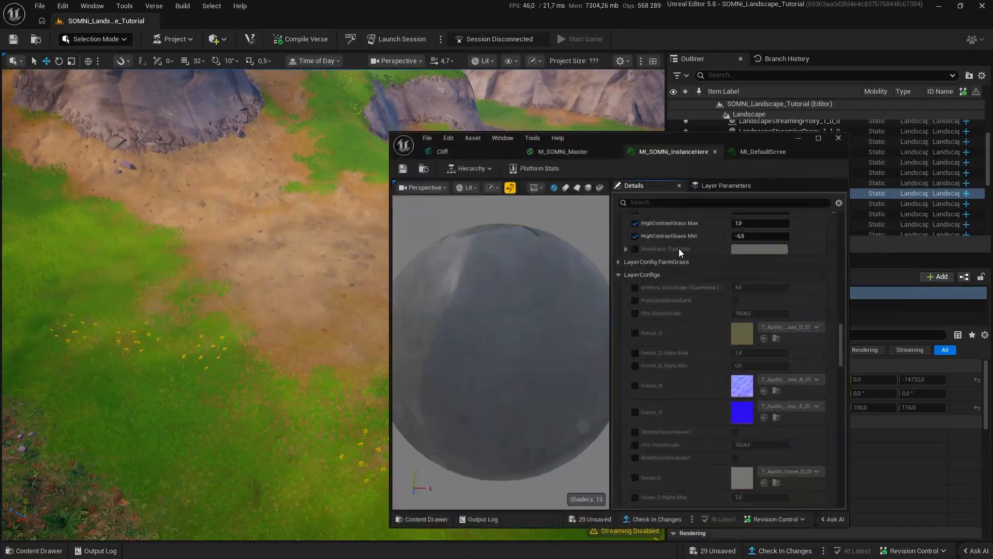
# Override the Gravel_D texture in LayerConfigs with T_Asteria_Mud_01_D.
pyautogui.scroll(-6, 678, 358)
pyautogui.scroll(-6, 673, 311)
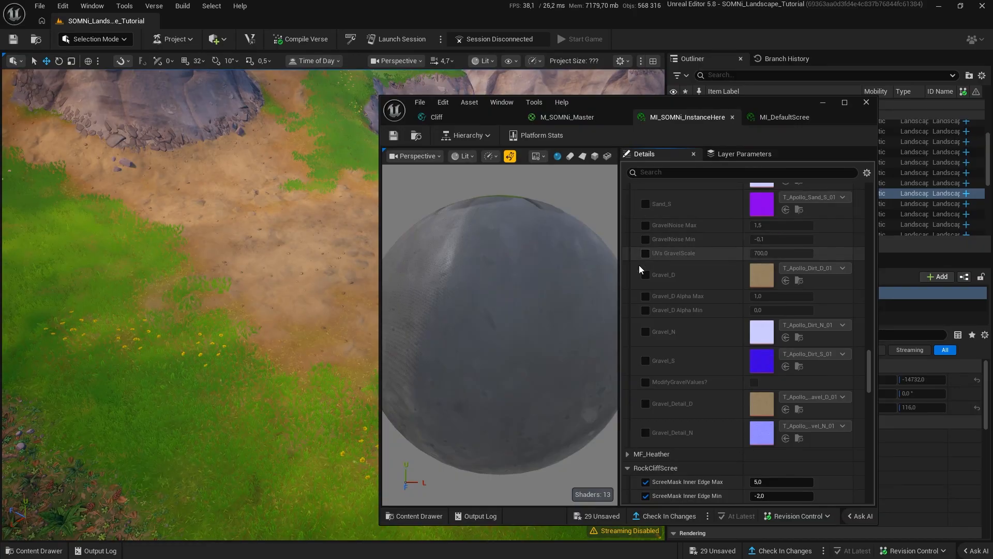
pyautogui.click(646, 275)
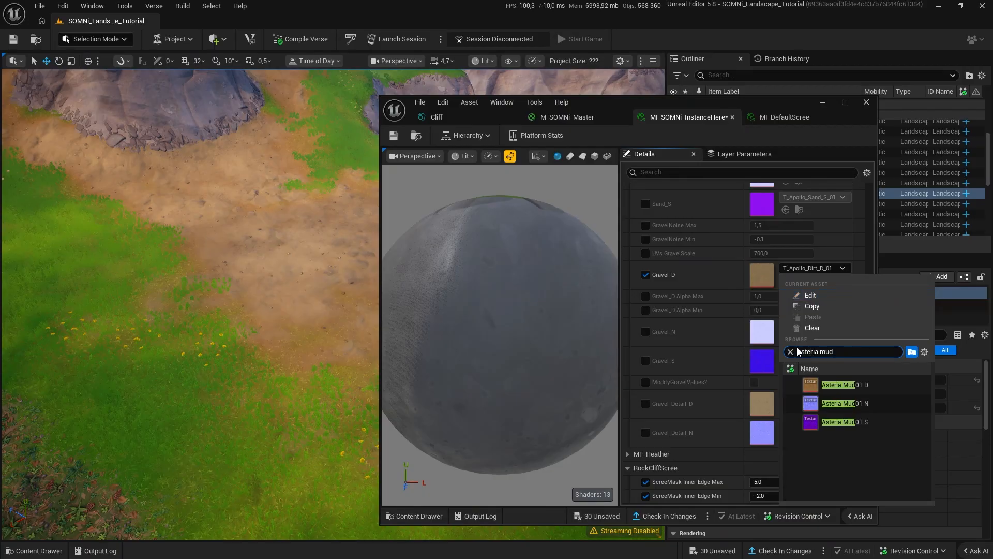
pyautogui.click(827, 379)
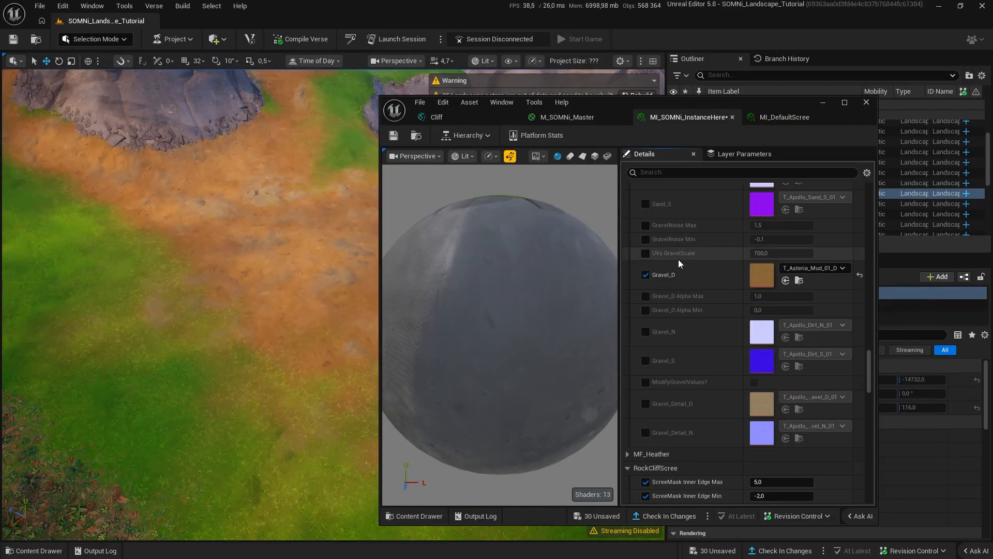
# Override Gravel_N with T_Asteria_Mud_01_N and Gravel_S with T_Asteria_Mud_01_S.
pyautogui.click(645, 333)
pyautogui.click(645, 360)
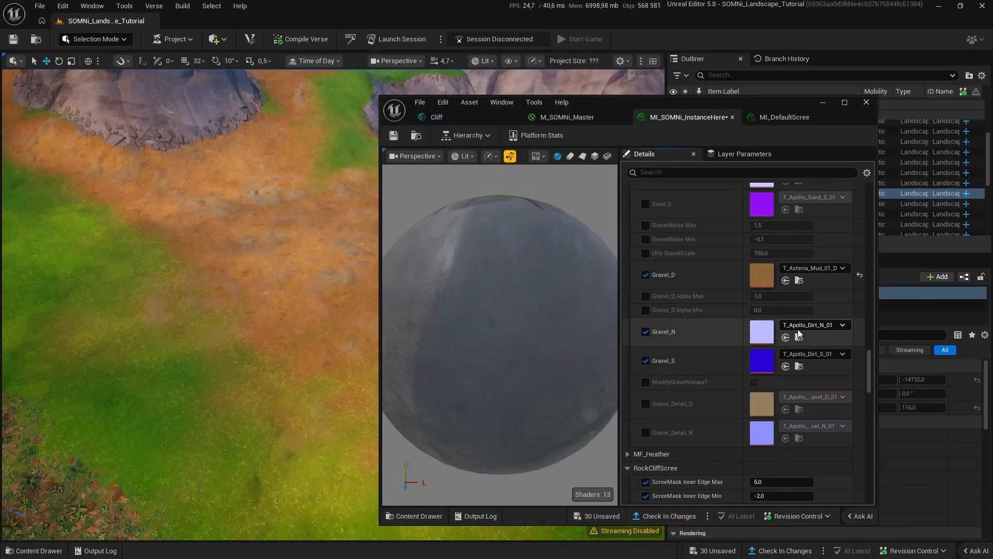
pyautogui.click(796, 326)
pyautogui.write('asteria mud')
pyautogui.press('Return')
pyautogui.click(808, 354)
pyautogui.write('asteria mud')
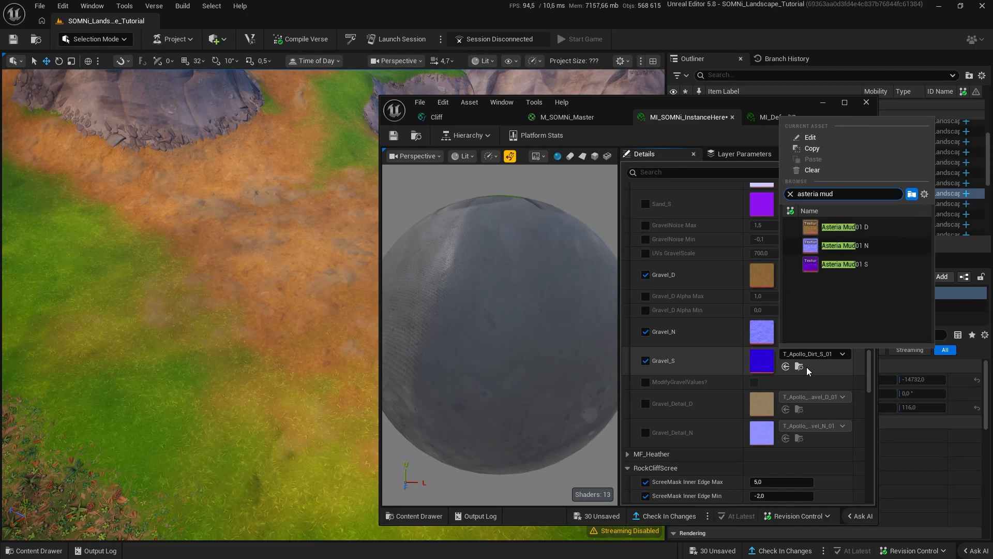
pyautogui.press('Return')
# Enable the Gravel_Detail_D and Gravel_Detail_N overrides and assign T_Helios_Gravel_01_D to Gravel_Detail_D.
pyautogui.click(645, 403)
pyautogui.click(646, 432)
pyautogui.click(818, 397)
pyautogui.write('hermes gravel')
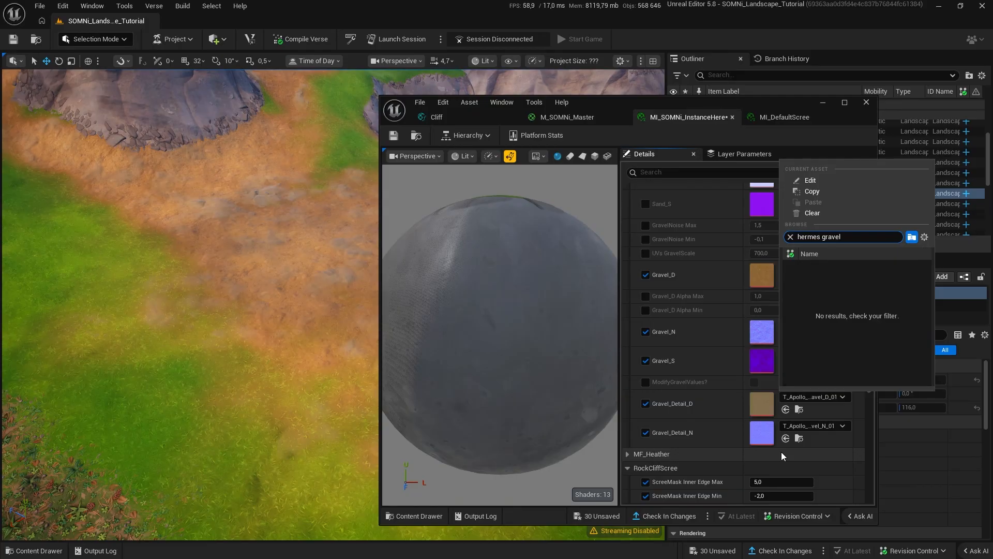
pyautogui.hotkey('ctrl', 'a')
pyautogui.press('BackSpace')
pyautogui.write('he')
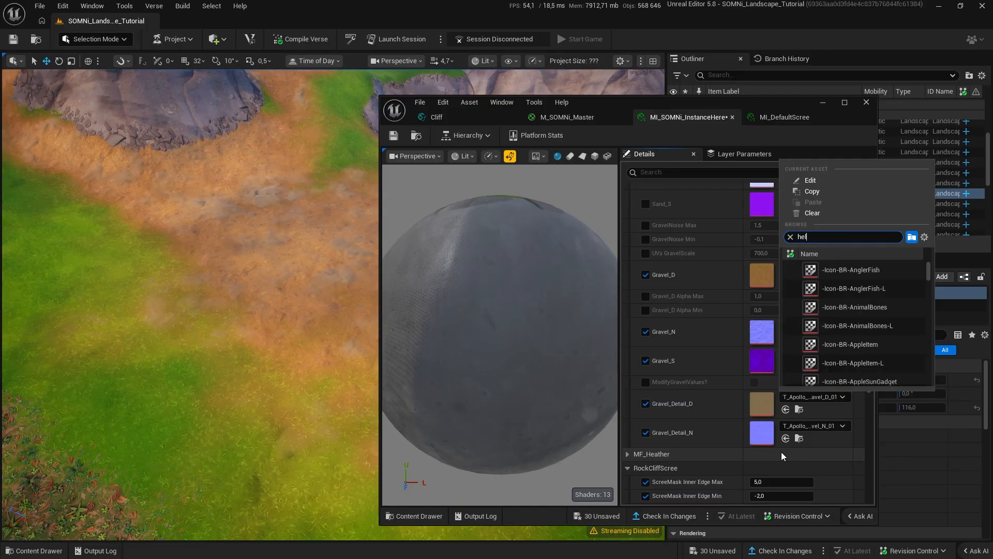
pyautogui.write('lios gravel')
pyautogui.press('Return')
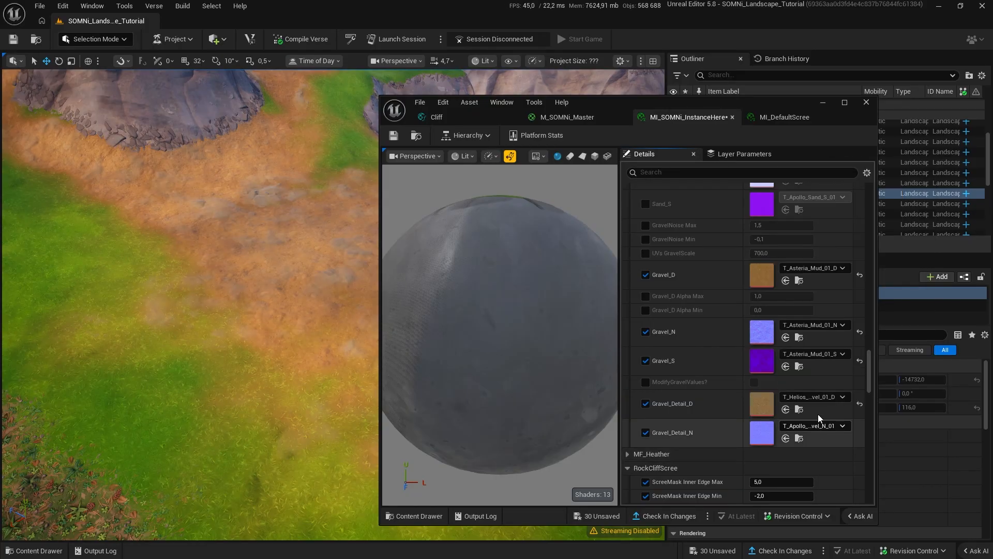
# Assign T_Helios_Gravel_01_N to Gravel_Detail_N.
pyautogui.click(818, 420)
pyautogui.write('gra')
pyautogui.hotkey('ctrl', 'a')
pyautogui.write('helios gra')
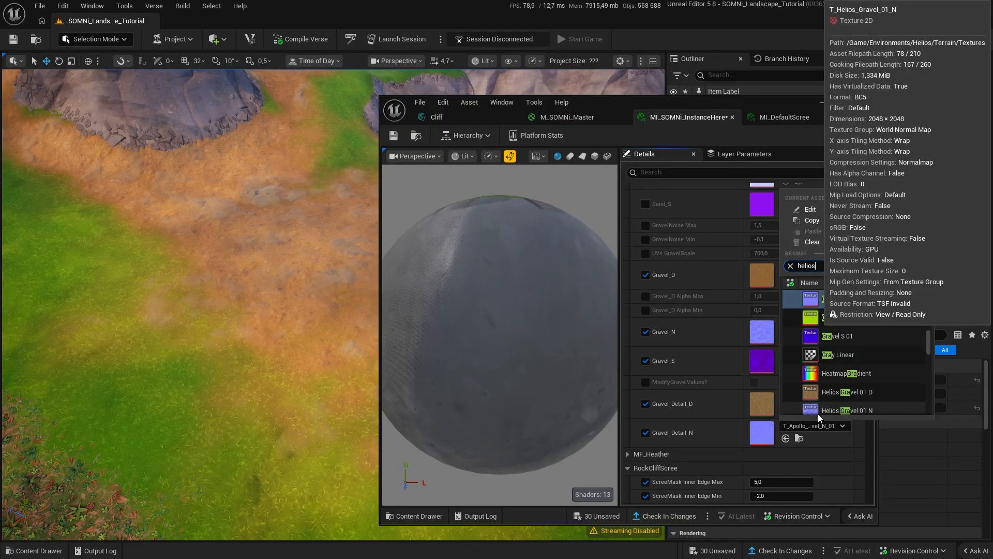
pyautogui.write('vel')
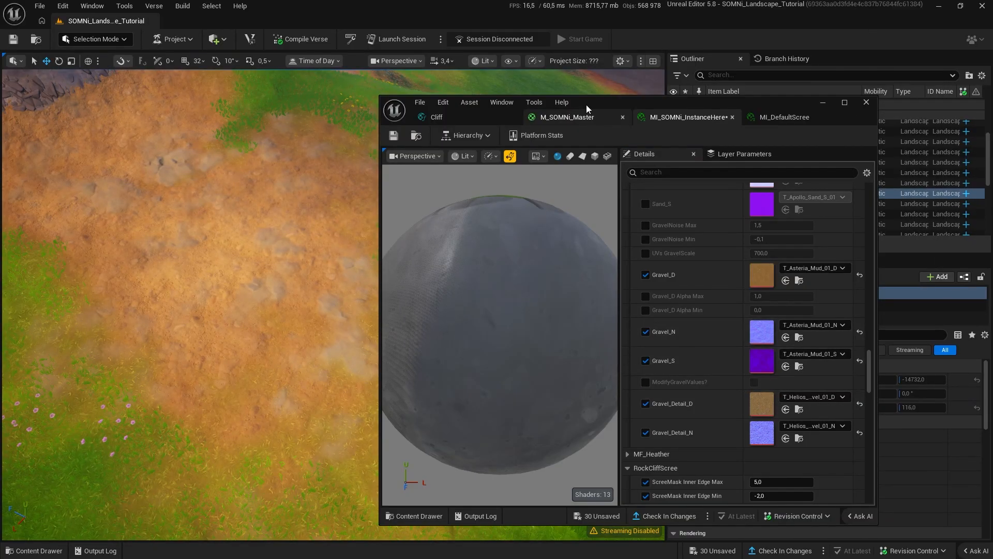
# Enable the Gravel_D Alpha Max and Gravel_D Alpha Min overrides.
pyautogui.moveTo(586, 104); pyautogui.dragTo(645, 126)
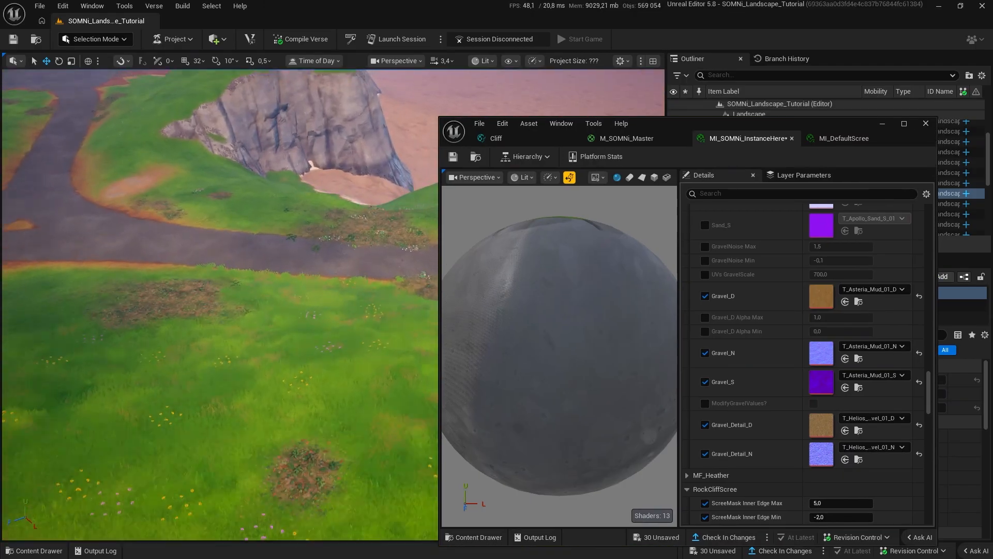
pyautogui.scroll(3, 249, 305)
pyautogui.moveTo(290, 290); pyautogui.dragTo(134, 295, button='right')
pyautogui.press('w')
pyautogui.press('w')
pyautogui.scroll(-4, 160, 306)
pyautogui.click(706, 317)
pyautogui.click(705, 331)
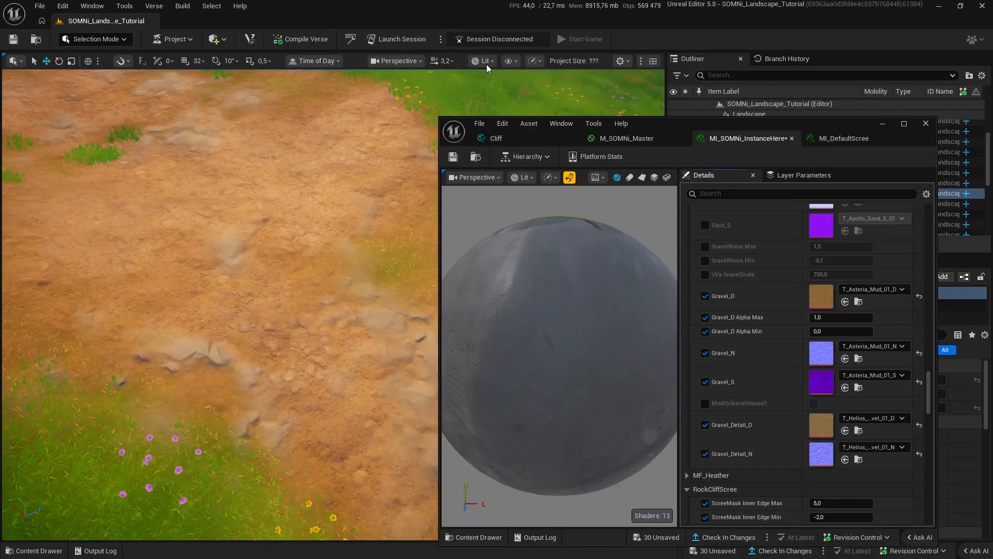
# Toggle a display option of the level viewport.
pyautogui.click(510, 61)
pyautogui.click(535, 281)
pyautogui.moveTo(238, 413); pyautogui.dragTo(210, 398, button='right')
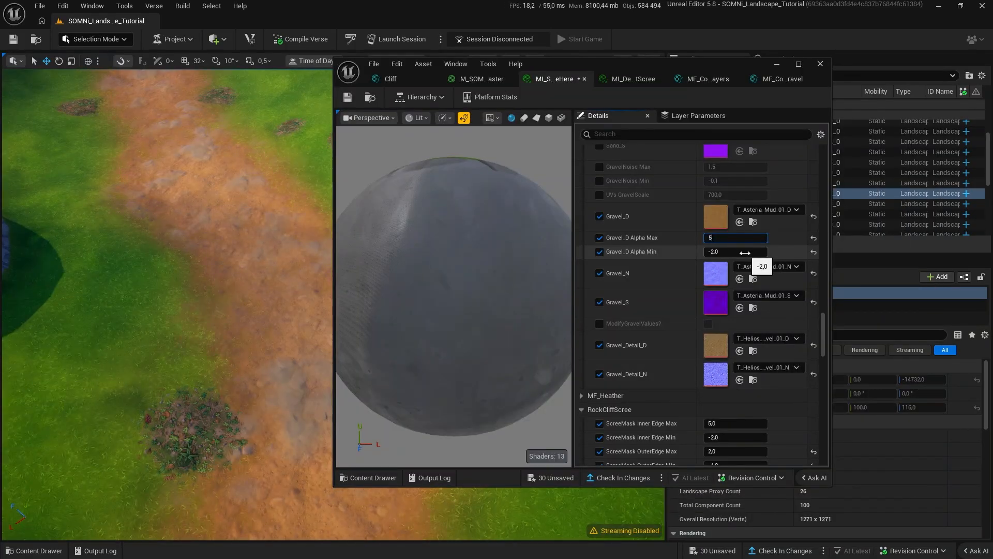
# Try Gravel_D Alpha Max at 5 and Gravel_D Alpha Min at -5 on the dirt path.
pyautogui.write('5')
pyautogui.press('Tab')
pyautogui.write('-5')
pyautogui.press('Return')
pyautogui.moveTo(149, 304); pyautogui.dragTo(279, 305, button='right')
pyautogui.moveTo(580, 70); pyautogui.dragTo(720, 111)
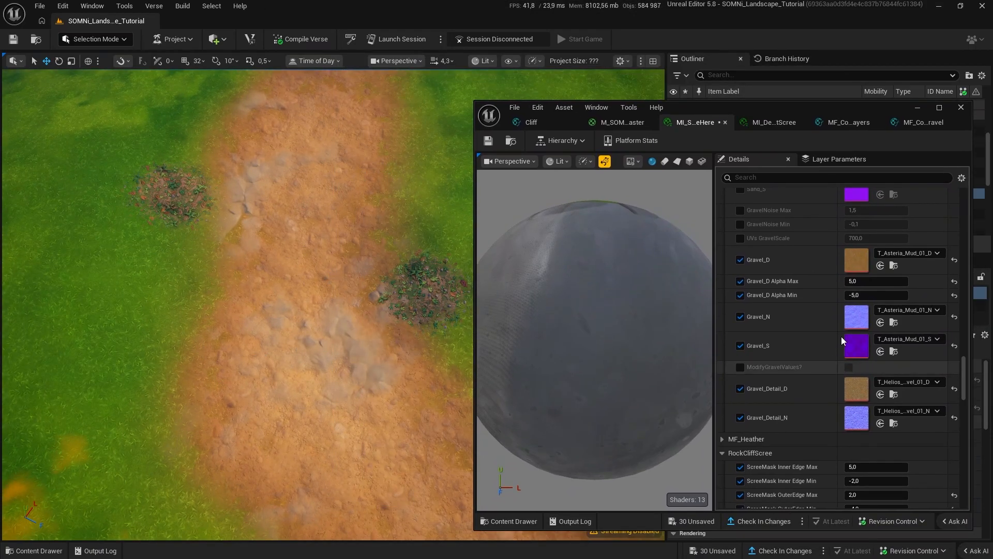
# Toggle the Gravel_D Alpha Max and Min overrides off and on to compare the path's gravel blending.
pyautogui.click(740, 294)
pyautogui.click(740, 281)
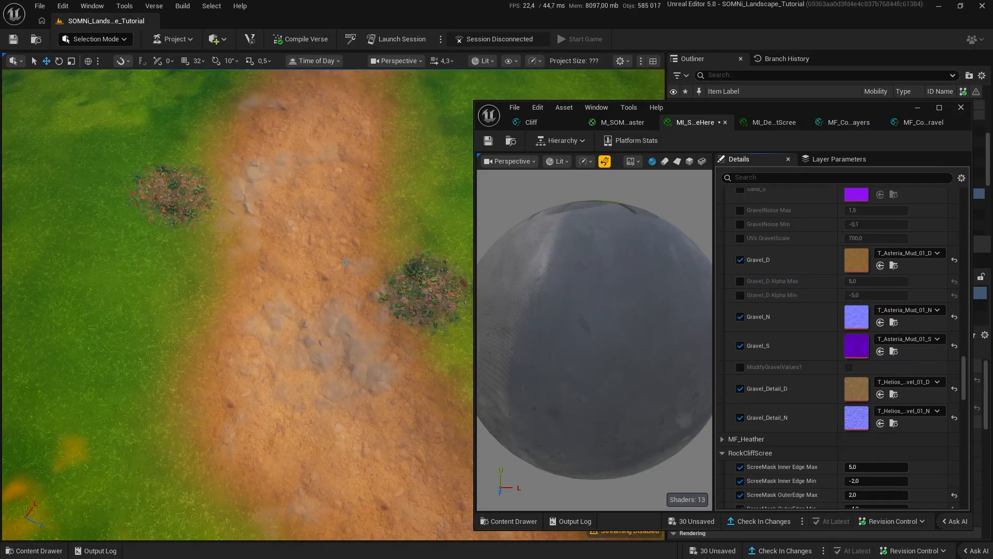
pyautogui.click(740, 295)
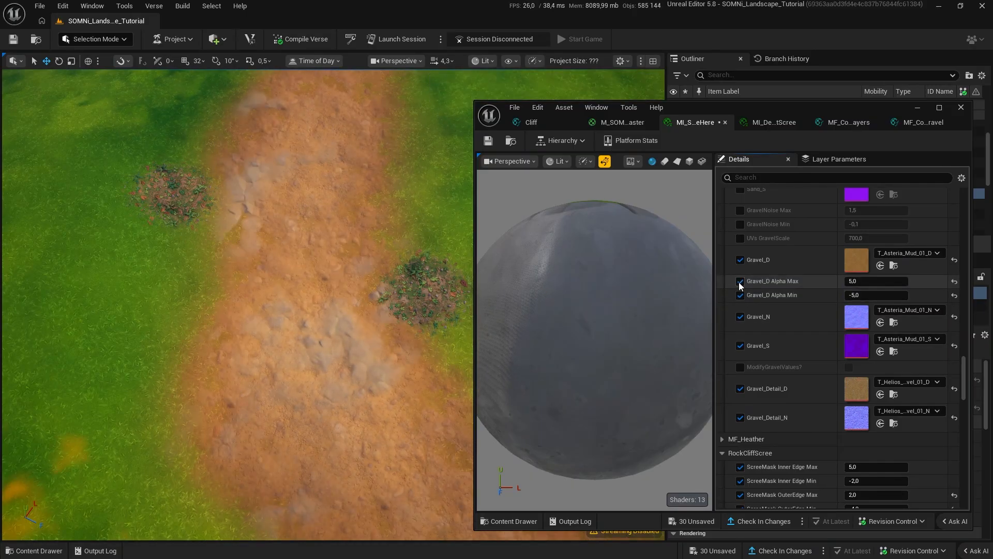
pyautogui.click(740, 295)
pyautogui.click(741, 281)
pyautogui.click(741, 295)
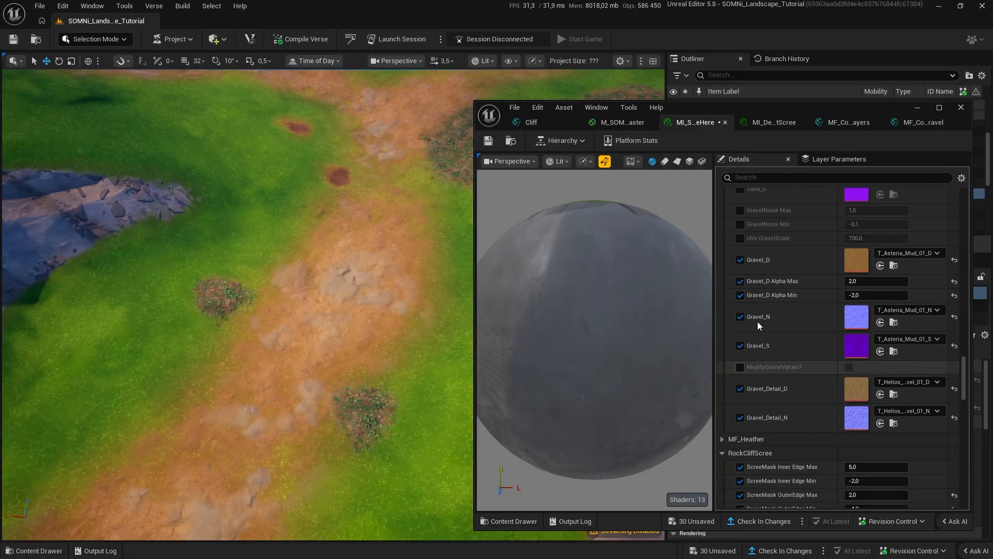
# Enable the GravelNoise Max and GravelNoise Min overrides and set GravelNoise Max to 1.
pyautogui.scroll(2, 750, 306)
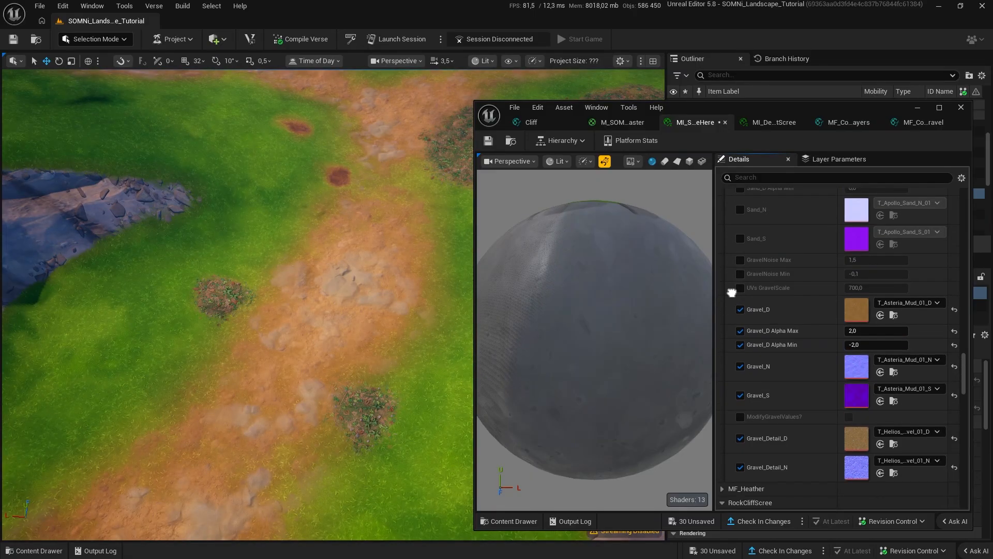
pyautogui.click(740, 274)
pyautogui.click(740, 260)
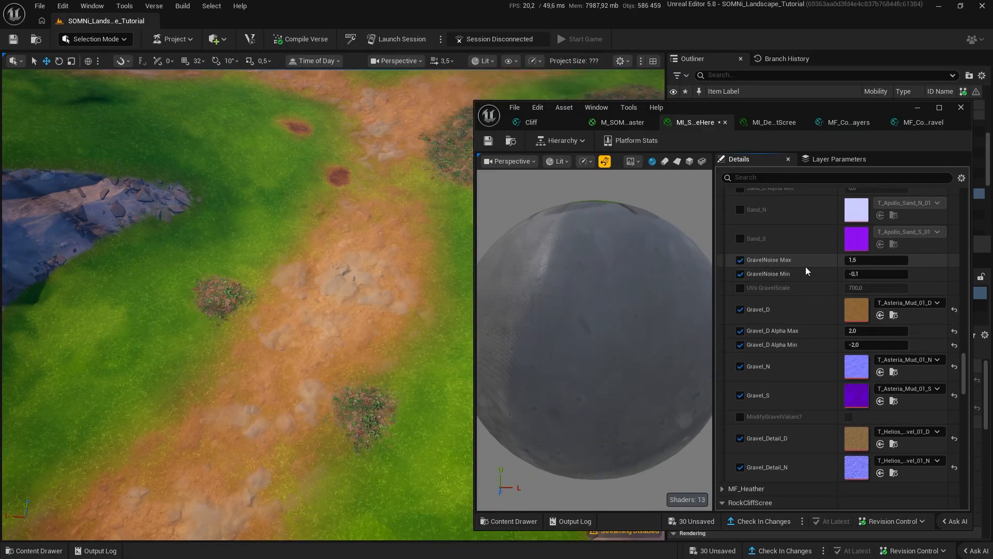
pyautogui.click(875, 260)
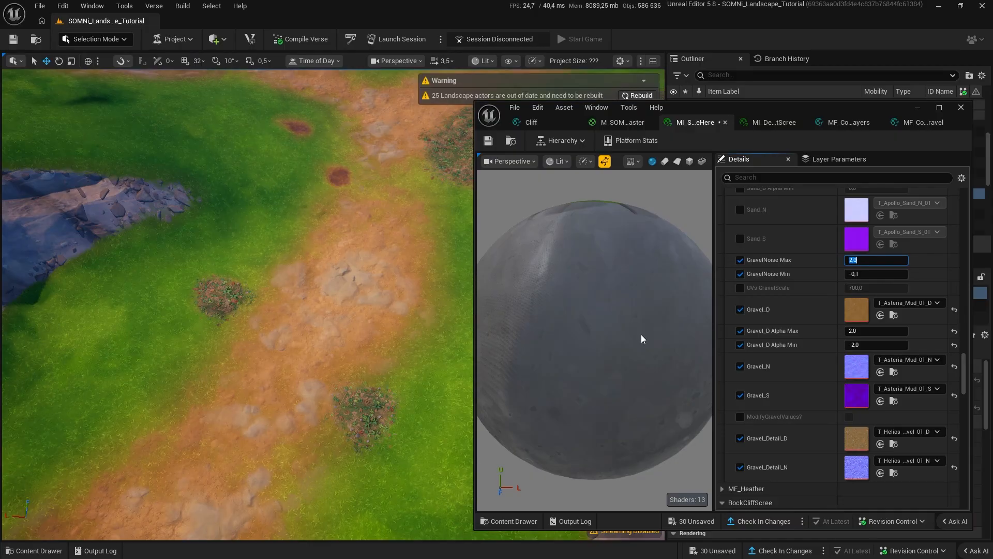
pyautogui.write('1')
pyautogui.press('Return')
# Try Gravel_D Alpha Max at 0 with the gravel ground in close view.
pyautogui.moveTo(287, 128); pyautogui.dragTo(306, 193, button='right')
pyautogui.press('w')
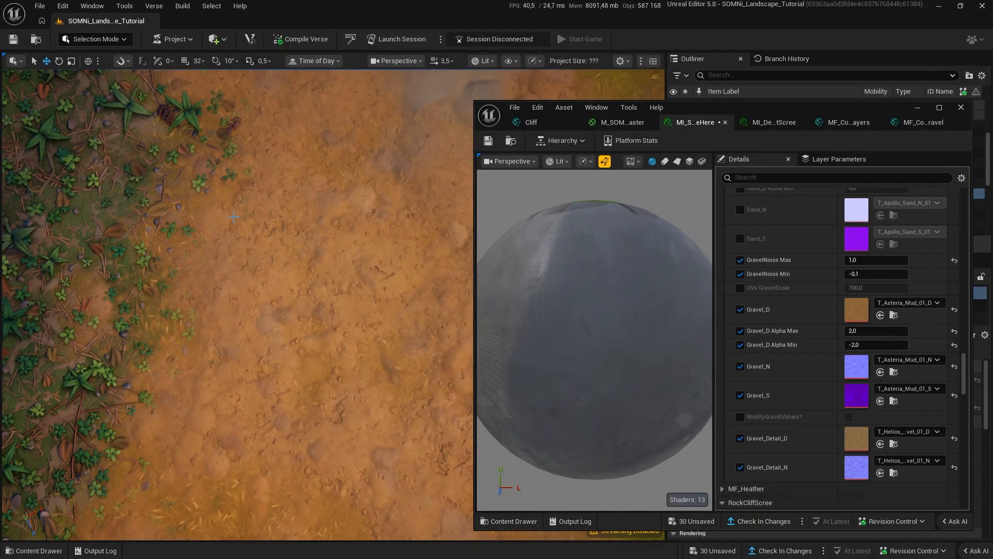
pyautogui.click(876, 331)
pyautogui.write('0')
pyautogui.press('Return')
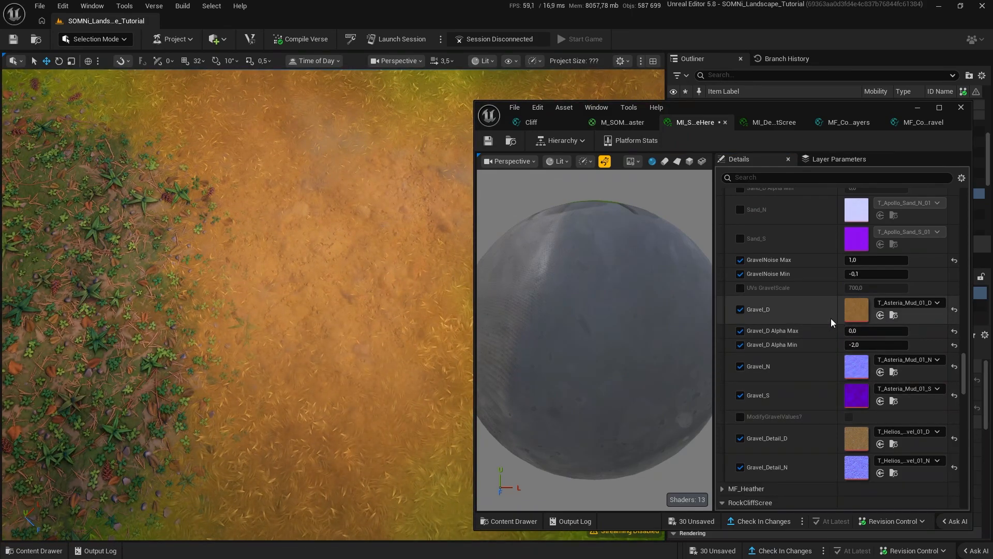
# Open the T_Asteria_Mud_01_D and T_Helios_Gravel_01_D textures full-size and compare their stones and mud colour.
pyautogui.doubleClick(850, 308)
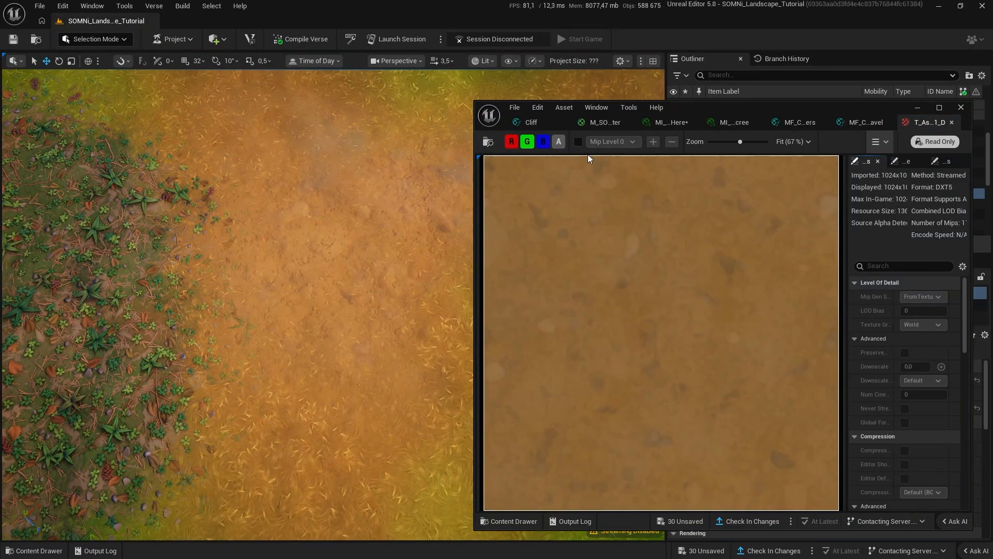
pyautogui.click(854, 123)
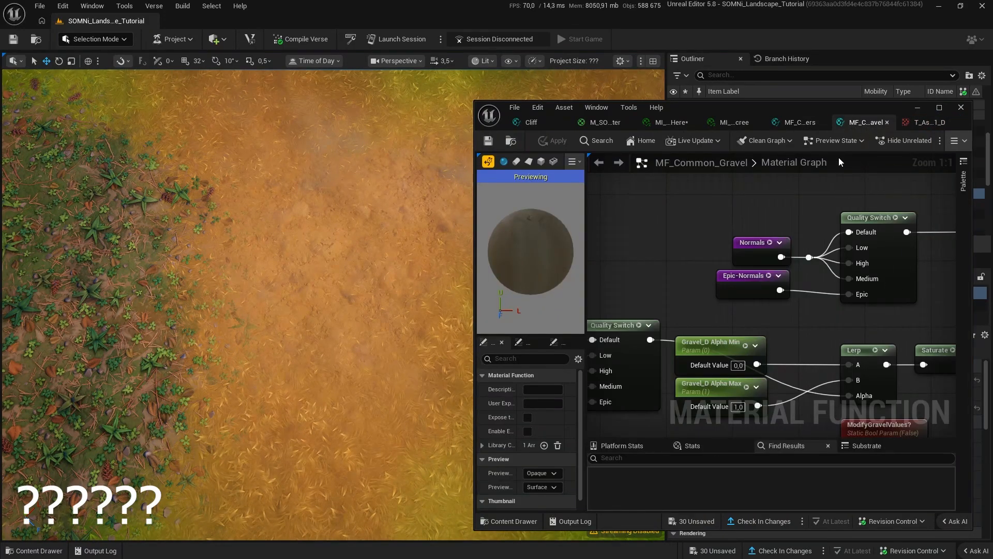
pyautogui.click(937, 121)
pyautogui.click(939, 107)
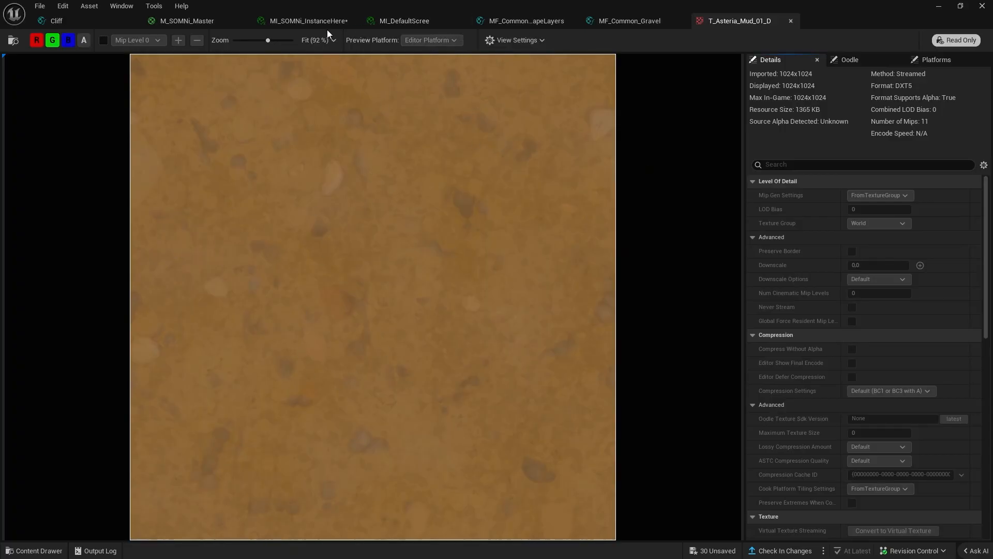
pyautogui.click(309, 21)
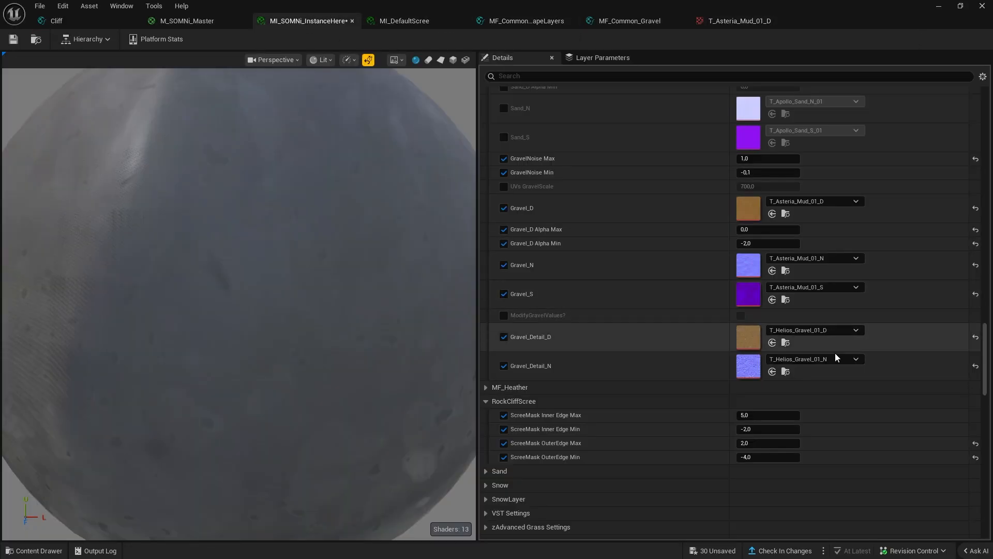
pyautogui.doubleClick(756, 336)
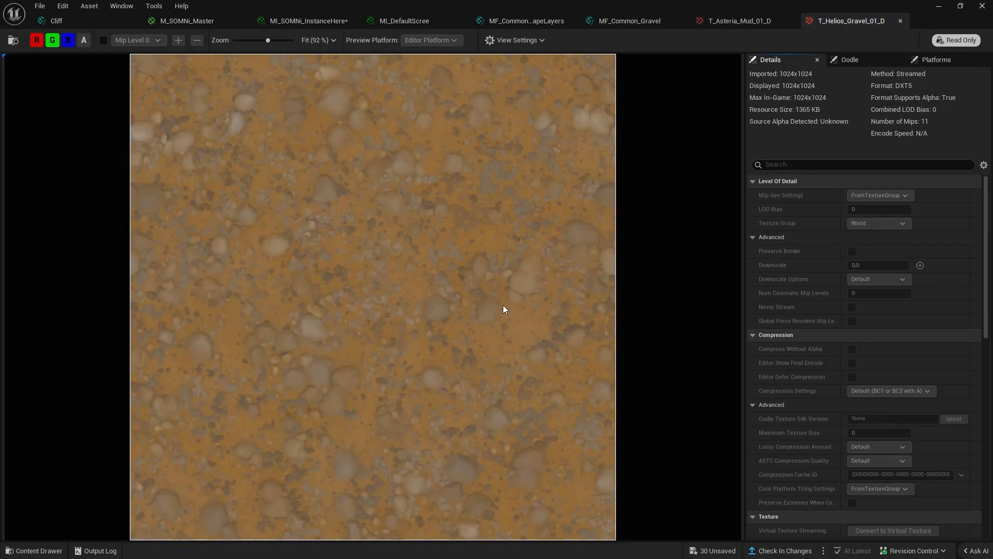
# Return to the material instance beside the level viewport and set Gravel_D Alpha Max to 2.
pyautogui.click(313, 19)
pyautogui.moveTo(425, 9); pyautogui.dragTo(677, 110)
pyautogui.click(858, 328)
pyautogui.write('2')
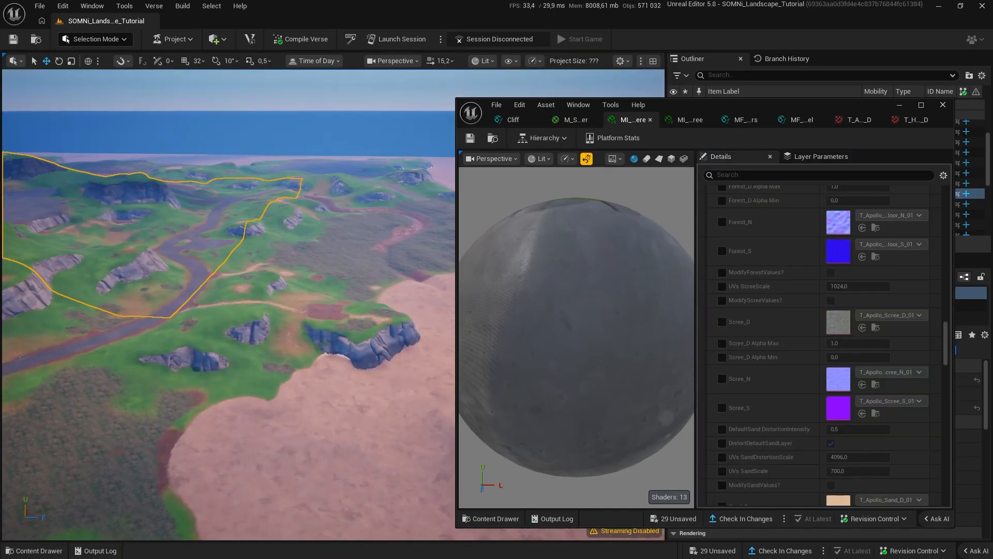
# View the sand ground up close in the level and search the available Sand_D textures for "asteria sand".
pyautogui.scroll(5, 228, 305)
pyautogui.moveTo(228, 306); pyautogui.dragTo(253, 306, button='right')
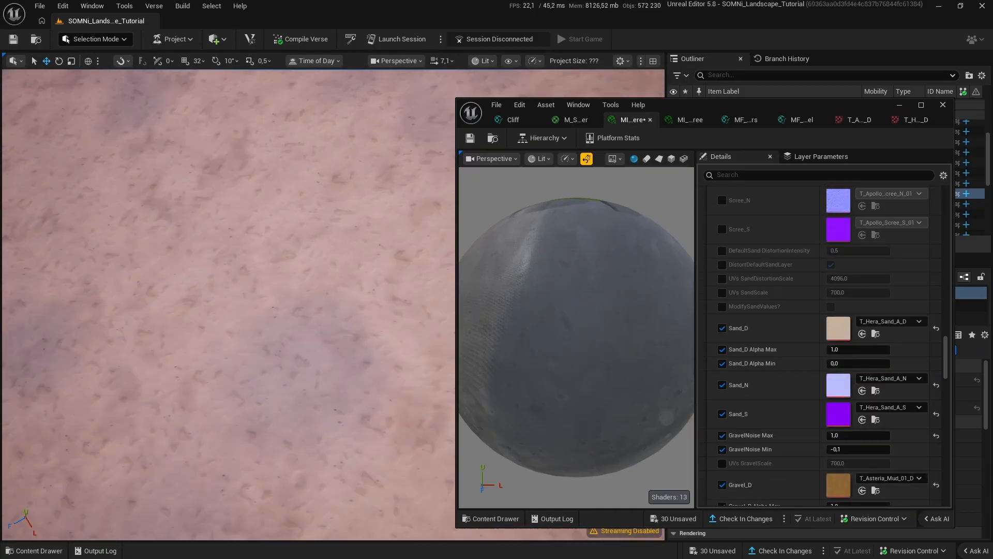
pyautogui.moveTo(253, 305); pyautogui.dragTo(362, 248, button='right')
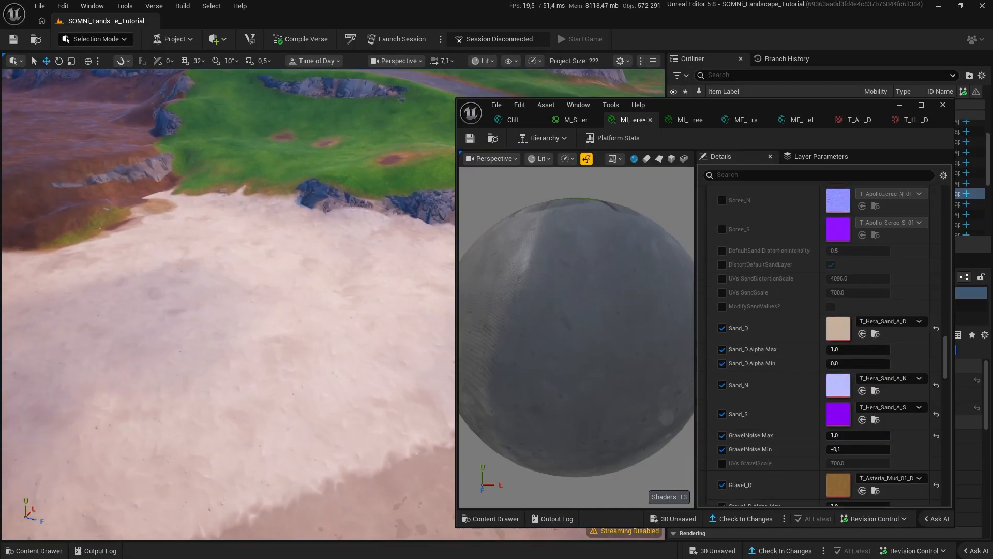
pyautogui.click(885, 321)
pyautogui.write('asteria sand')
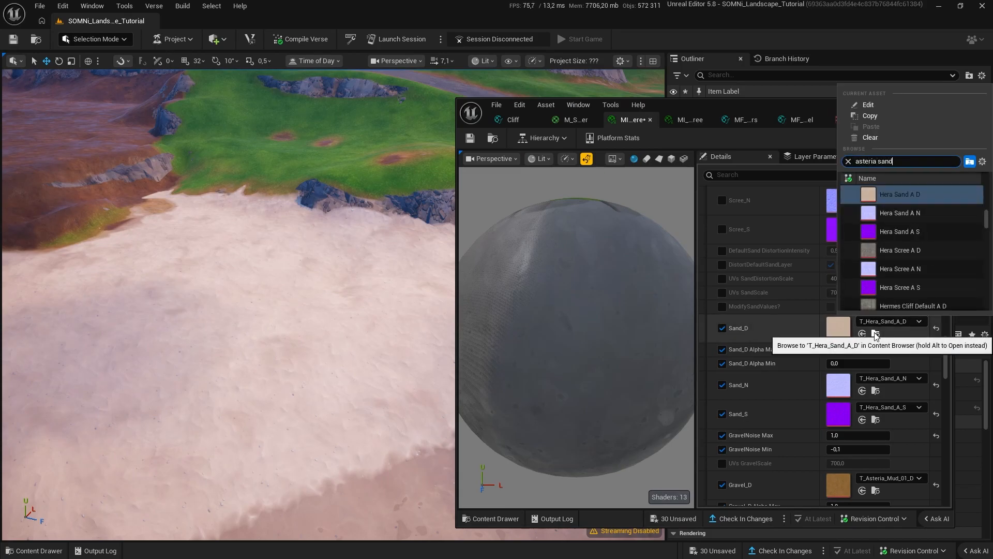
# Reset the Sand_D, Sand_N and Sand_S textures to their default values.
pyautogui.click(937, 328)
pyautogui.click(936, 385)
pyautogui.click(936, 414)
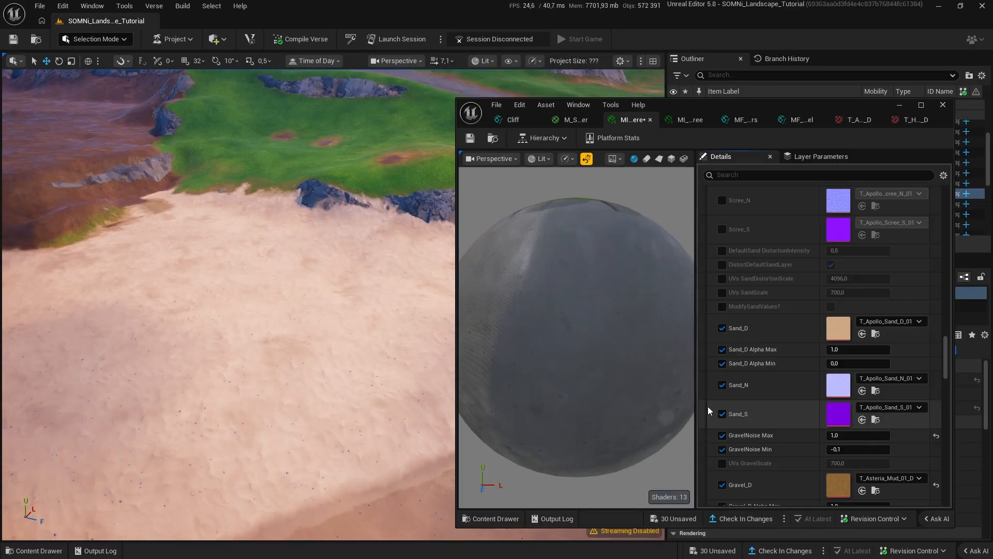
pyautogui.scroll(-10, 741, 324)
pyautogui.click(722, 327)
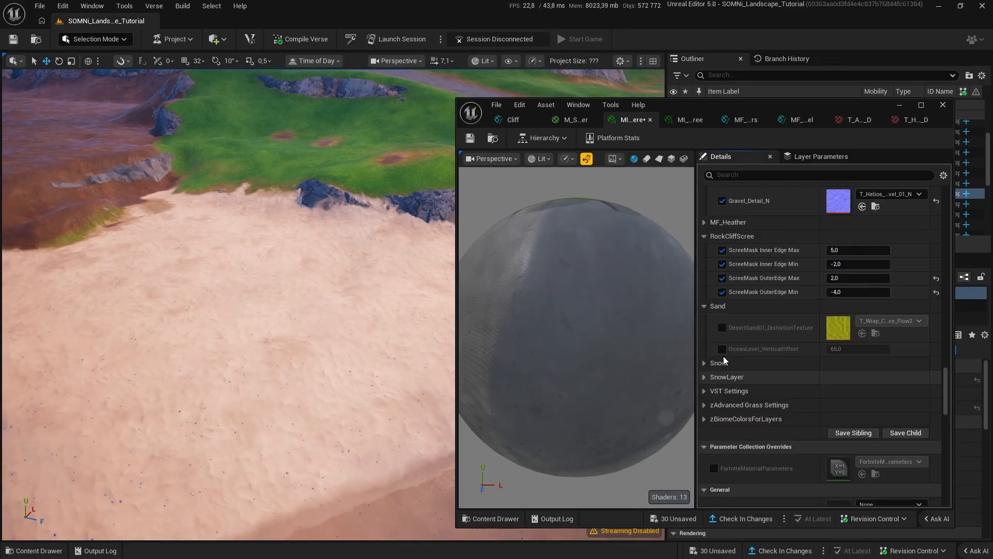
pyautogui.click(722, 348)
pyautogui.click(837, 349)
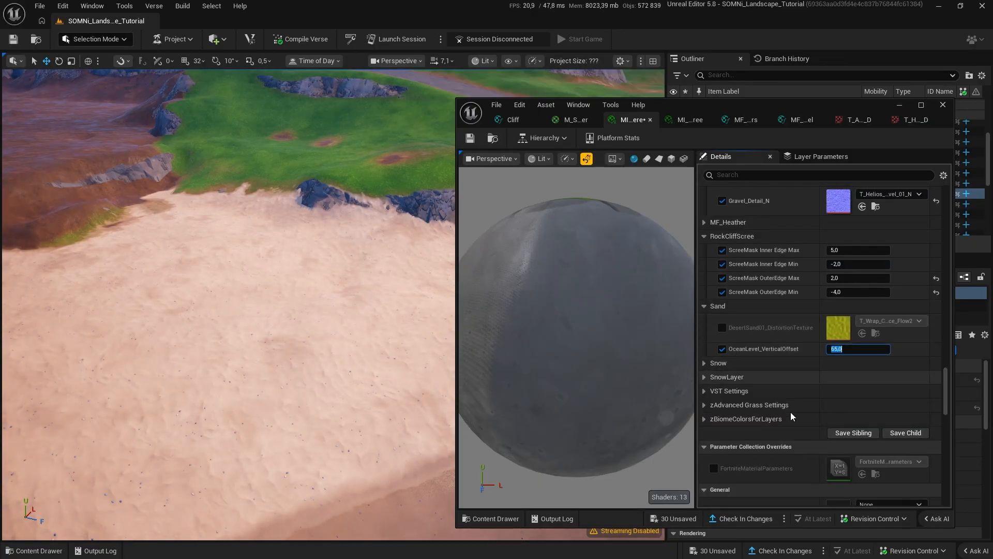
pyautogui.click(723, 349)
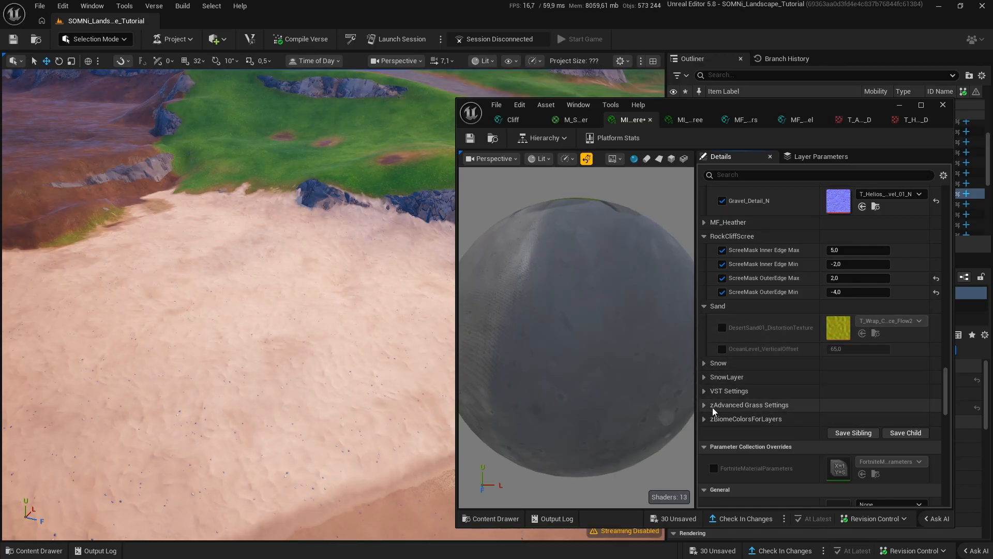
# Enable the UVs SandDistortionScale and DefaultSand DistortionIntensity overrides in the material instance.
pyautogui.scroll(5, 711, 304)
pyautogui.scroll(3, 767, 440)
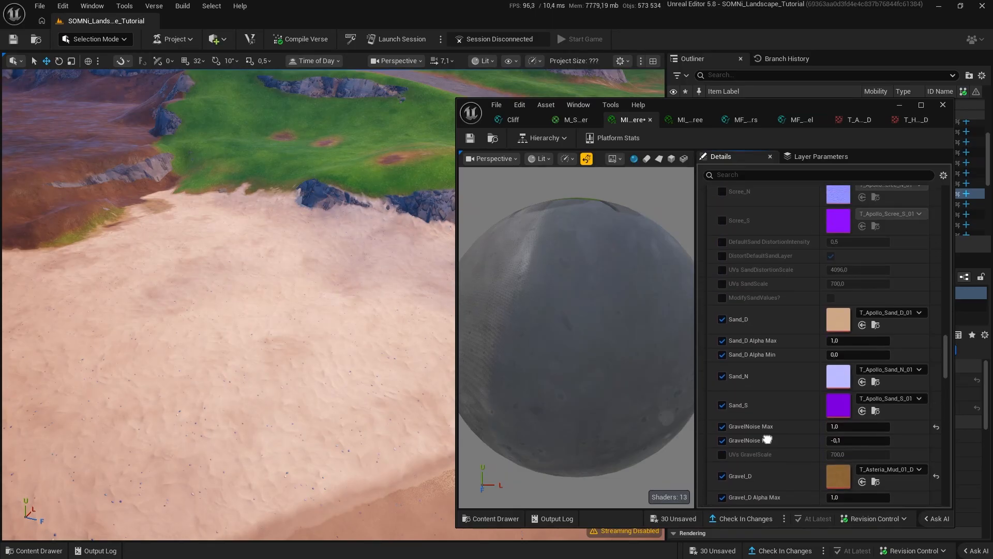
pyautogui.click(723, 270)
pyautogui.click(722, 242)
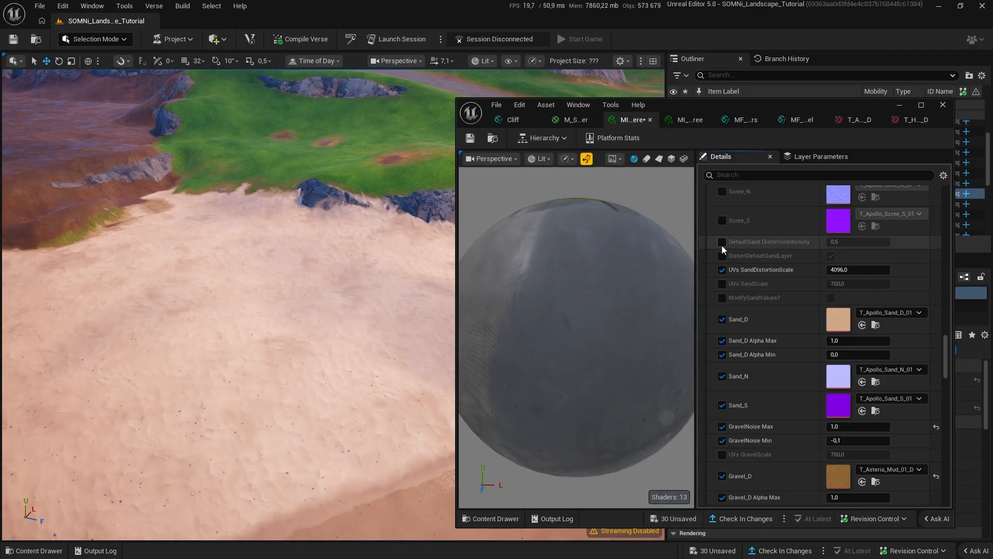
pyautogui.click(830, 256)
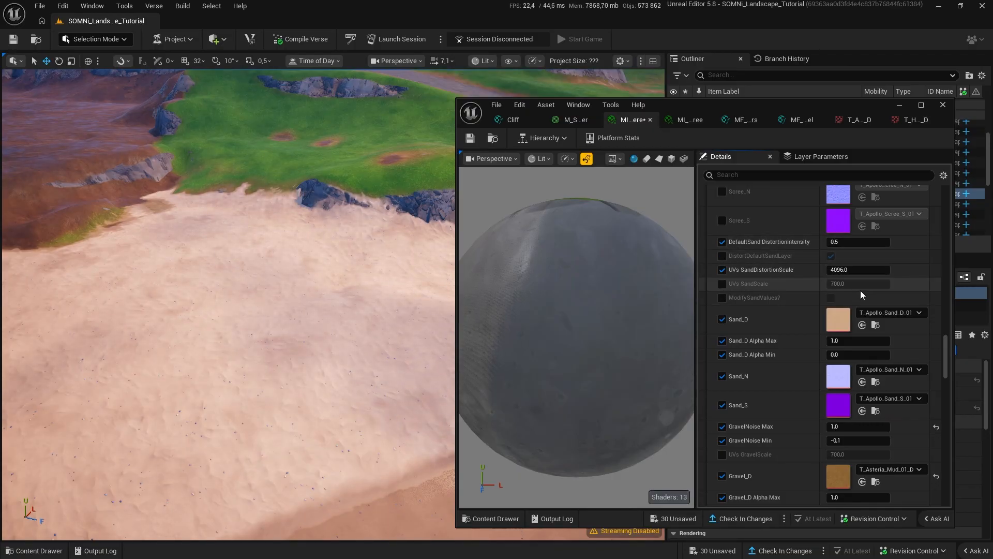
# Try DefaultSand DistortionIntensity at 1 with the sand ground in close view.
pyautogui.click(859, 242)
pyautogui.write('1')
pyautogui.press('Return')
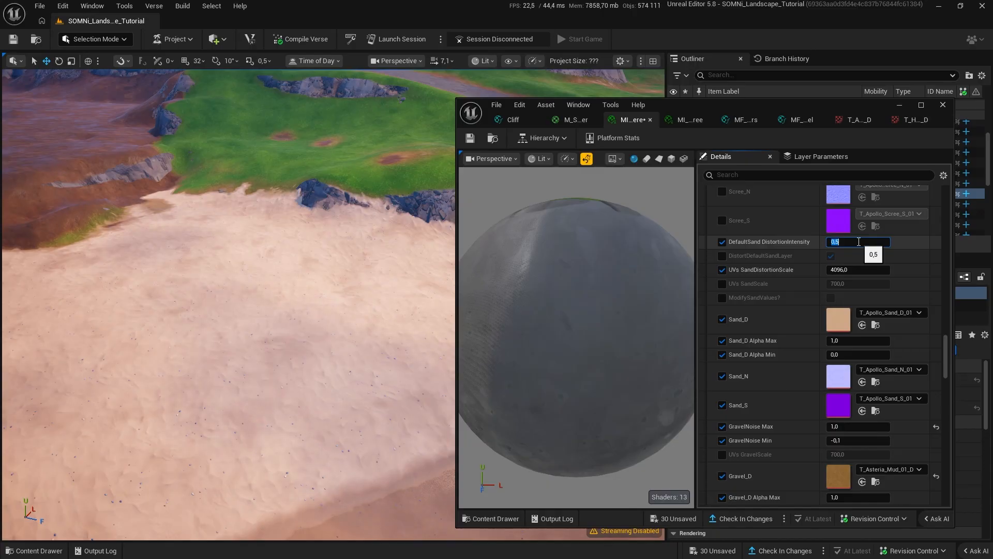
pyautogui.press('w')
pyautogui.moveTo(308, 275); pyautogui.dragTo(403, 373, button='right')
pyautogui.scroll(-2, 308, 275)
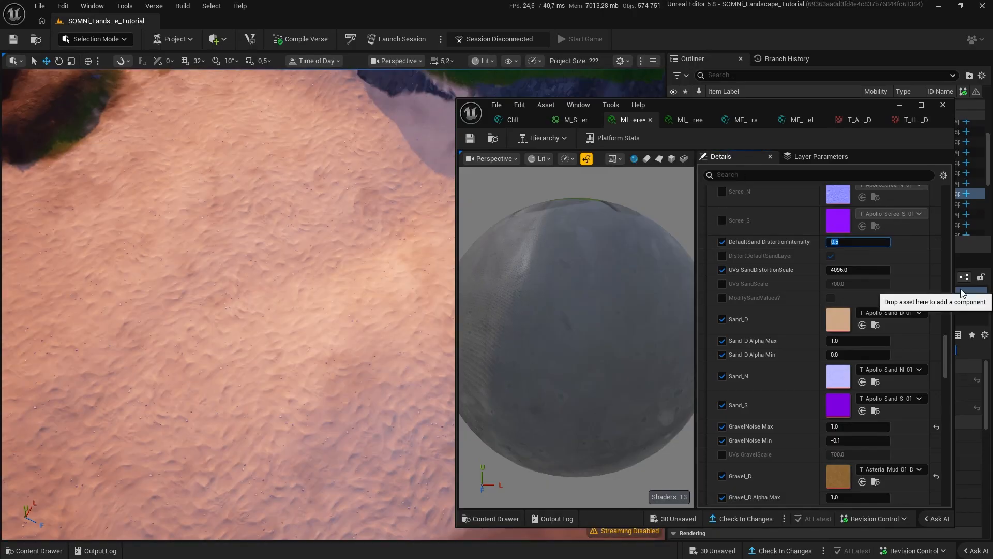
# Compare DefaultSand DistortionIntensity at 0.5 and 0.25 on the sand ground.
pyautogui.write('0')
pyautogui.press('Return')
pyautogui.write(',5')
pyautogui.press('Return')
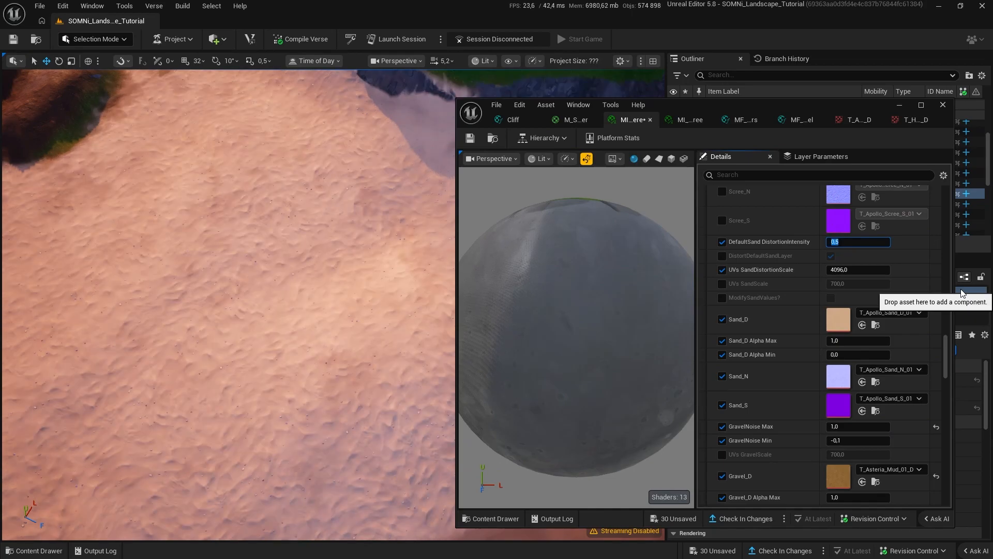
pyautogui.write('0,25')
pyautogui.press('Return')
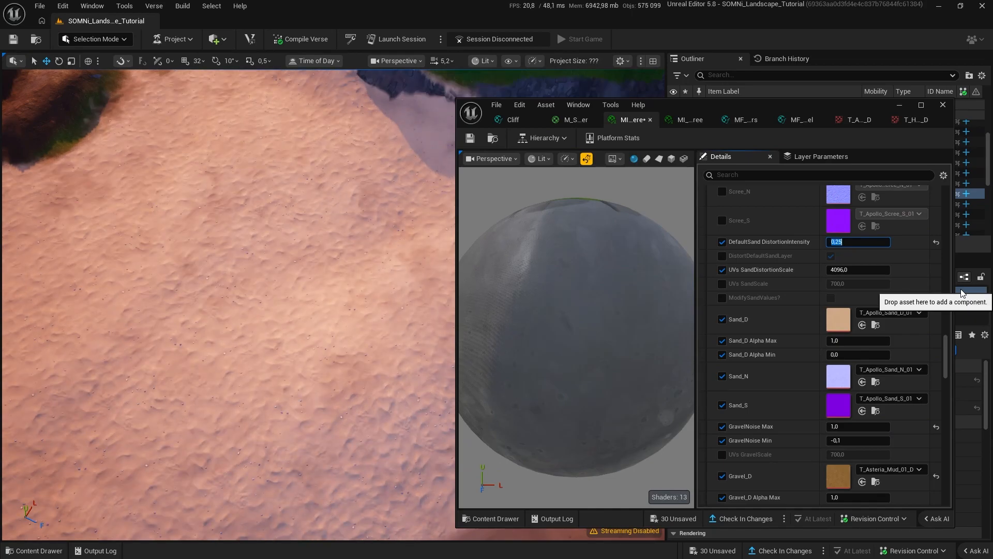
pyautogui.write('0,5')
pyautogui.press('Return')
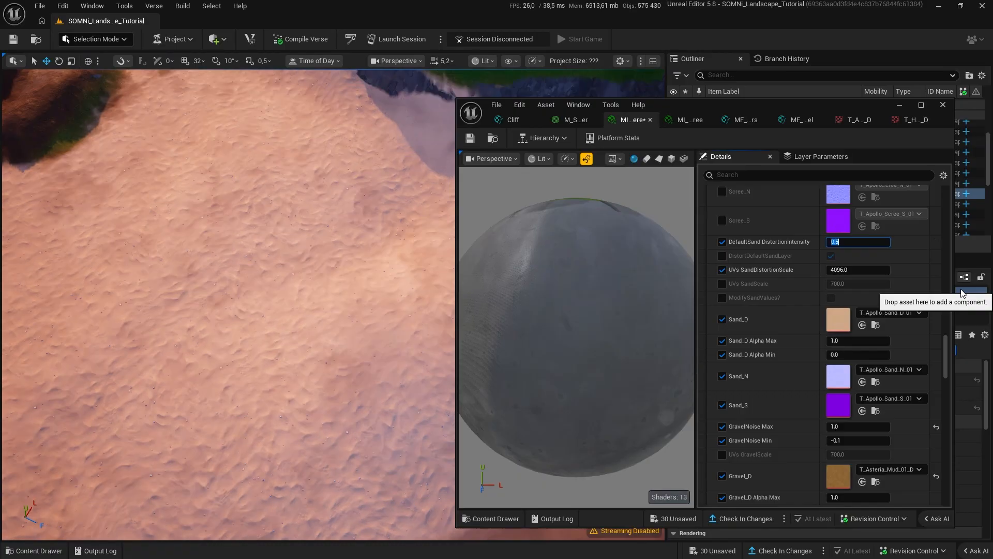
# Set DefaultSand DistortionIntensity to 0.25 with the sand seen from a low angle.
pyautogui.moveTo(227, 305); pyautogui.dragTo(259, 306, button='right')
pyautogui.press('s')
pyautogui.scroll(-5, 243, 300)
pyautogui.click(868, 242)
pyautogui.write('0,25')
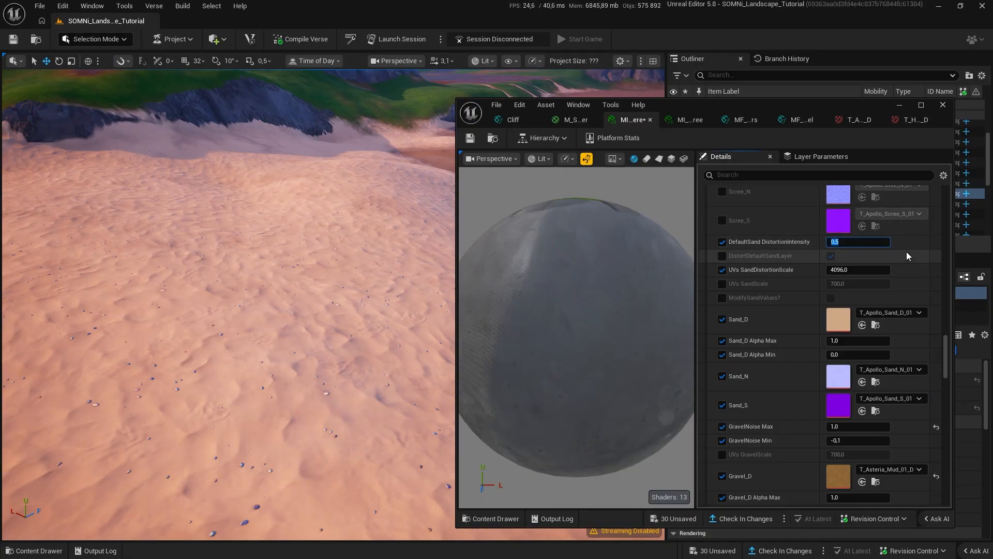
pyautogui.press('Return')
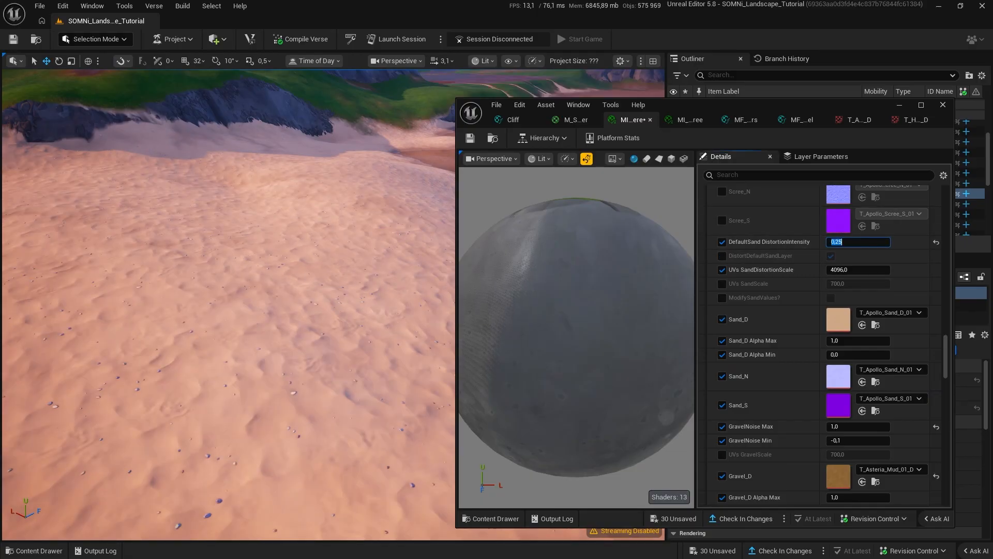
# Enable the Scree_D, Scree_N and Scree_S texture overrides.
pyautogui.scroll(5, 725, 275)
pyautogui.click(723, 338)
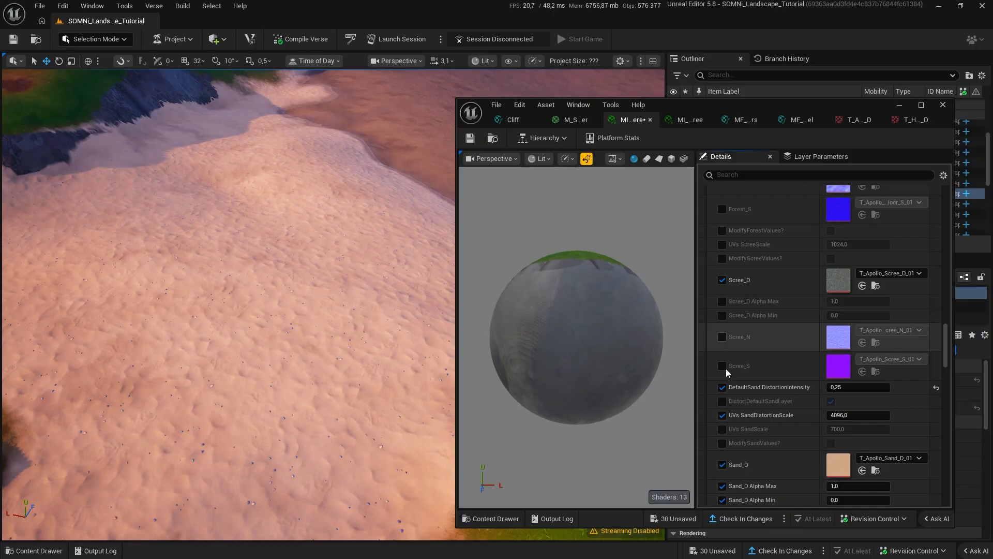
pyautogui.click(722, 367)
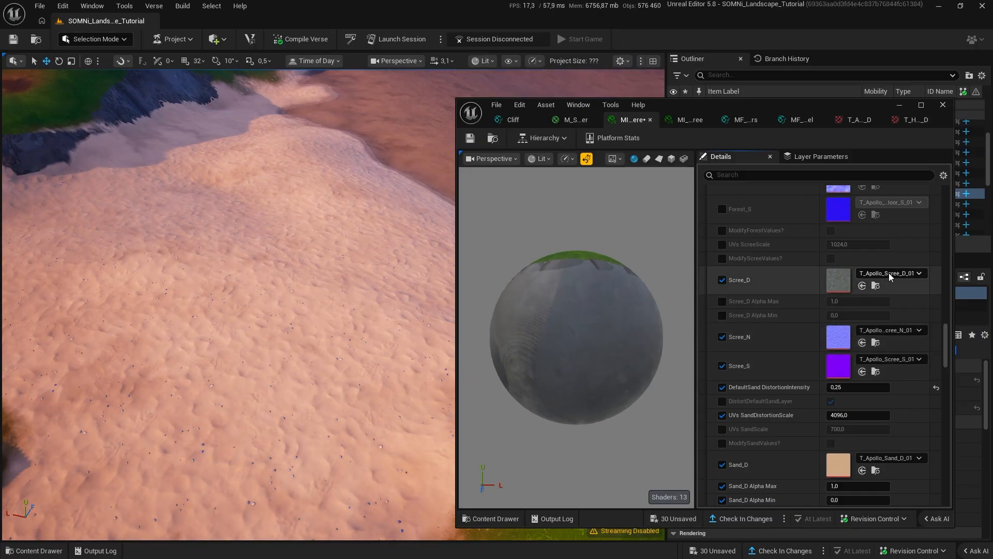
# Search the Scree_D textures for hermes and asteria scree and assign T_Asteria_Scree_01_D.
pyautogui.click(874, 274)
pyautogui.write('hermes cliff')
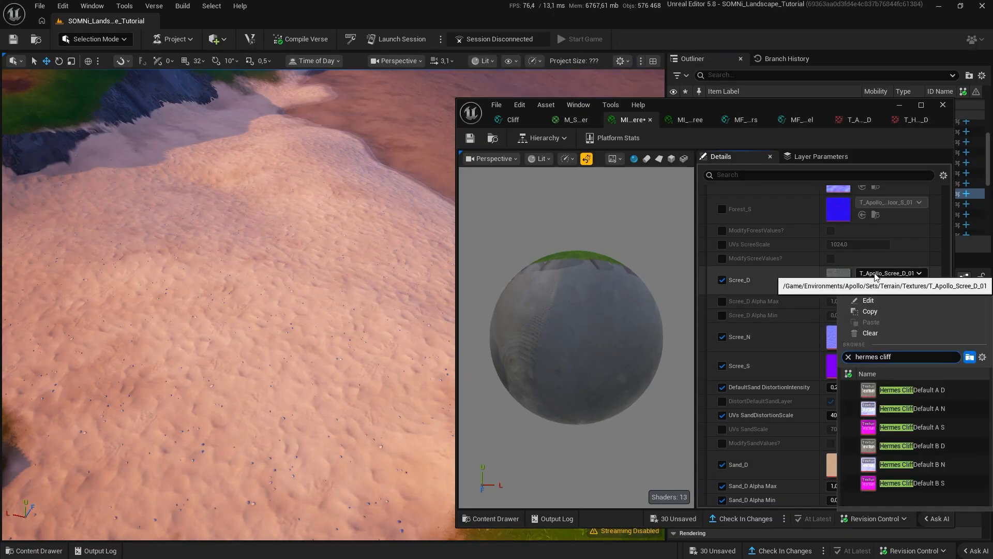
pyautogui.press('BackSpace')
pyautogui.press('BackSpace')
pyautogui.press('BackSpace')
pyautogui.press('BackSpace')
pyautogui.press('BackSpace')
pyautogui.write('scree')
pyautogui.hotkey('ctrl', 'a')
pyautogui.write('asteria s')
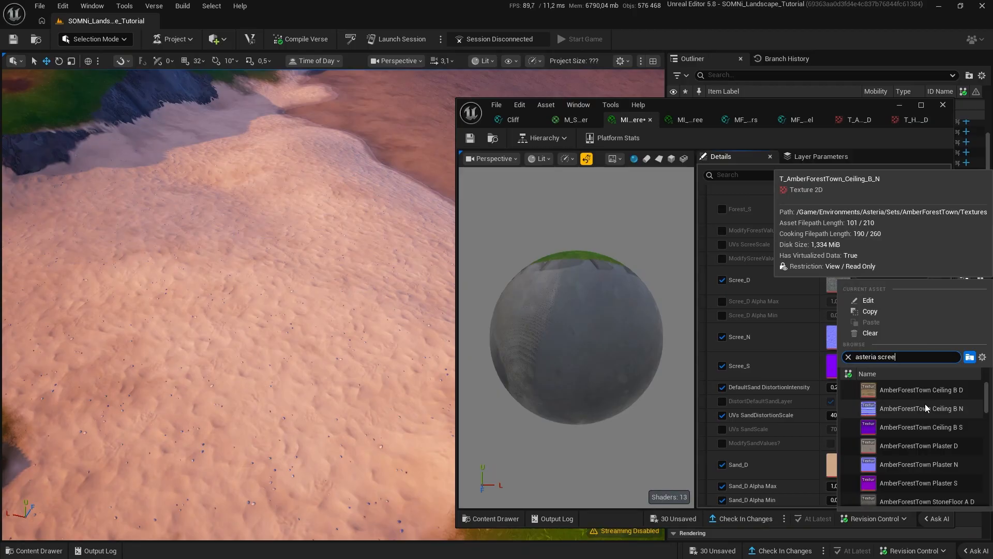
pyautogui.click(911, 395)
# Assign the Asteria Scree 01 N texture to Scree_N and the Asteria Scree 01 S texture to Scree_S.
pyautogui.click(890, 330)
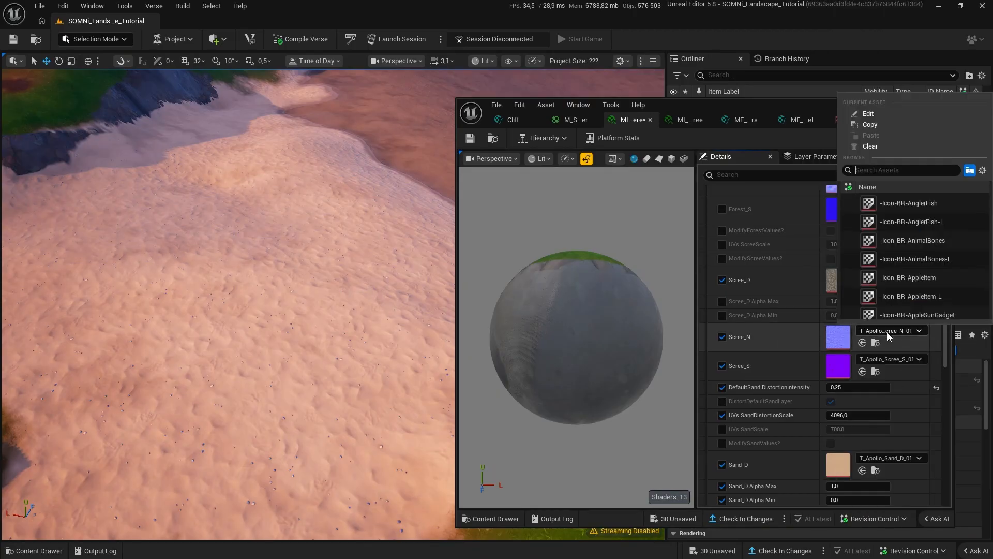
pyautogui.write('asteria scree')
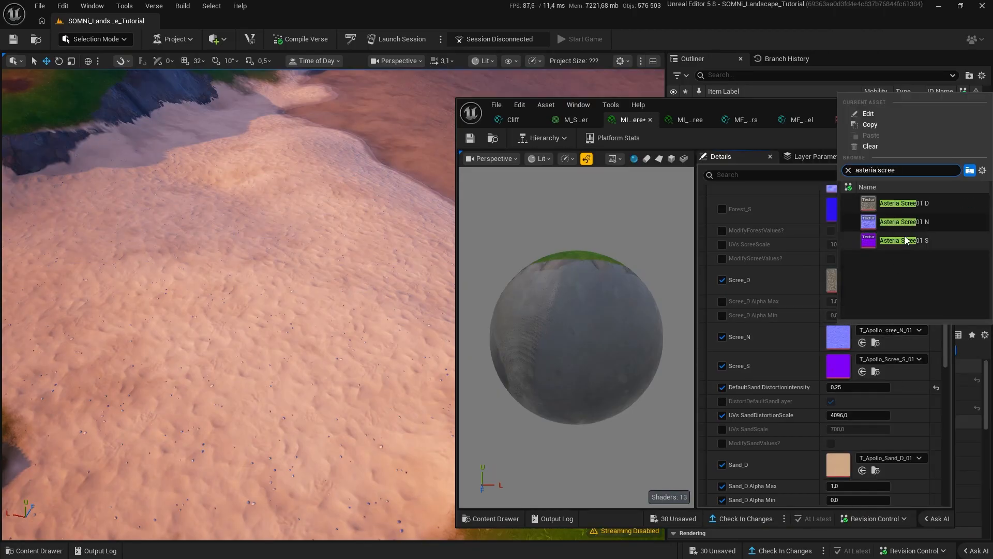
pyautogui.click(917, 213)
pyautogui.click(886, 359)
pyautogui.write('asteria scree')
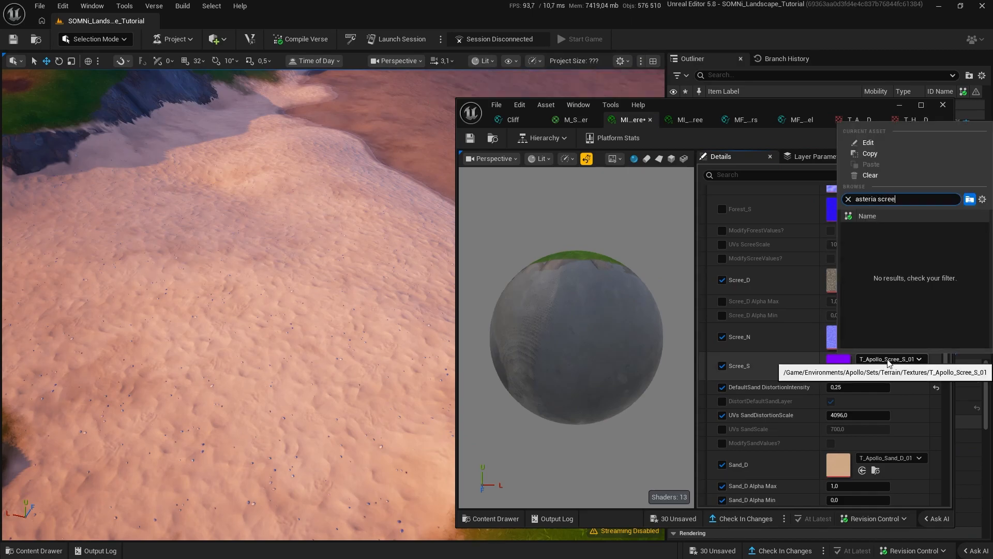
pyautogui.click(940, 273)
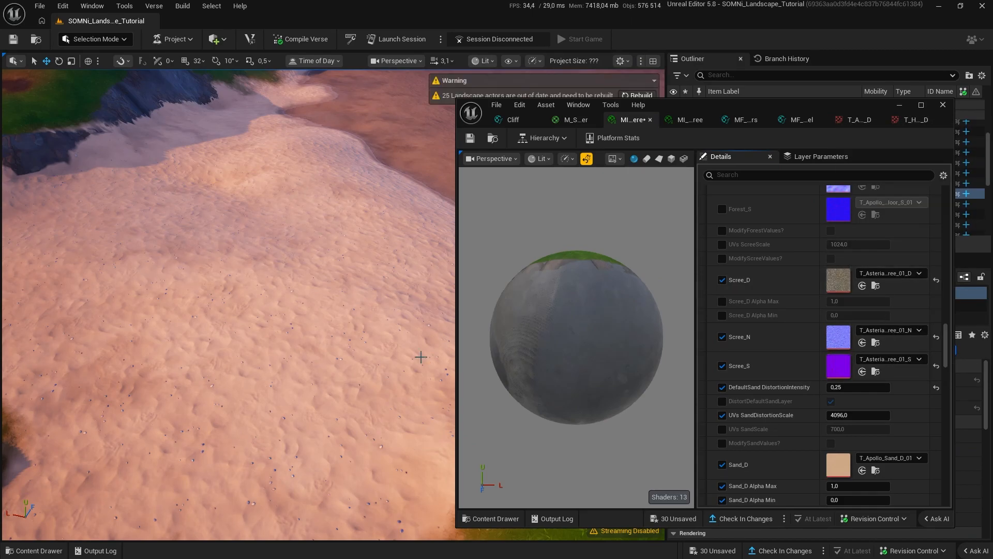
# Adjust the level's time of day and bring the scree on the cliff above the sand into view.
pyautogui.moveTo(338, 297); pyautogui.dragTo(287, 220, button='right')
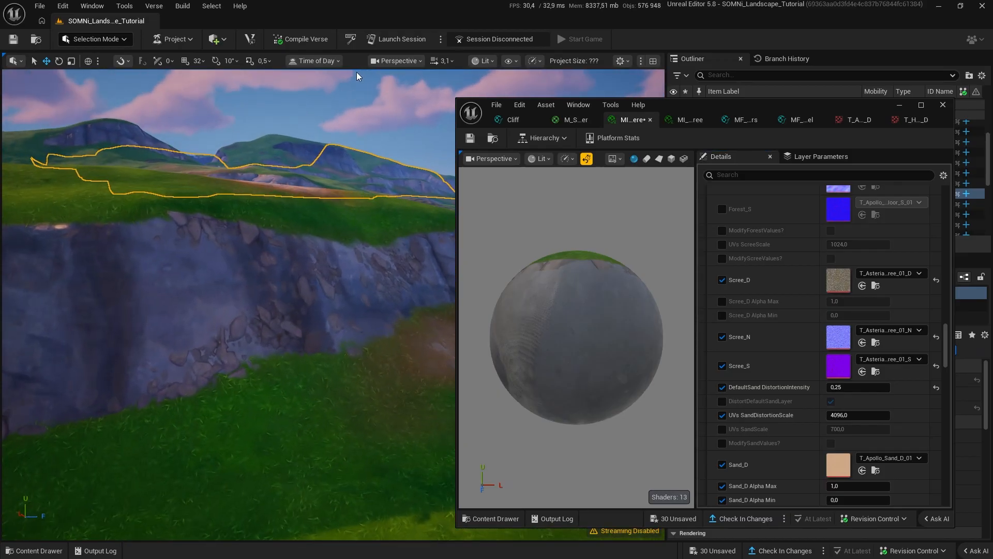
pyautogui.click(329, 62)
pyautogui.press('Return')
pyautogui.moveTo(331, 197); pyautogui.dragTo(347, 256, button='right')
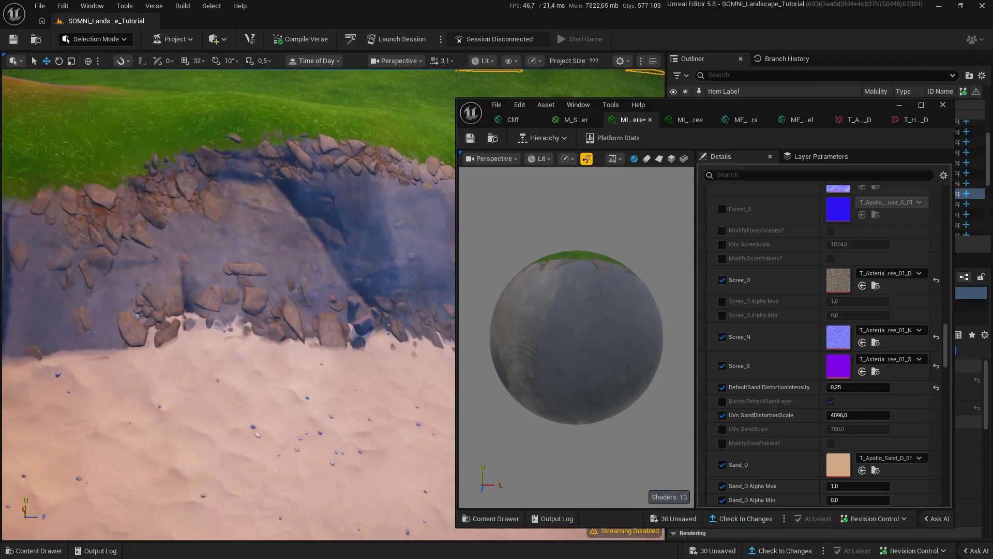
# Replace the Scree_D texture with T_Hera_Scree_A_D.
pyautogui.click(880, 284)
pyautogui.write('hera scree')
pyautogui.click(908, 393)
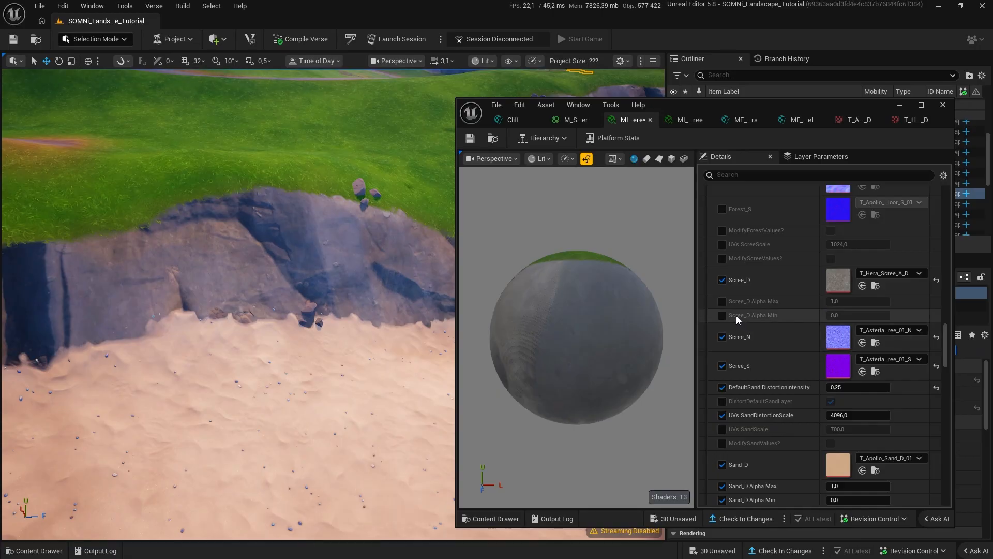
# Enable the Scree_D Alpha Max and Alpha Min overrides, and try Alpha Max at 4 before resetting it to its default.
pyautogui.click(722, 301)
pyautogui.click(722, 316)
pyautogui.click(859, 301)
pyautogui.write('4')
pyautogui.press('Return')
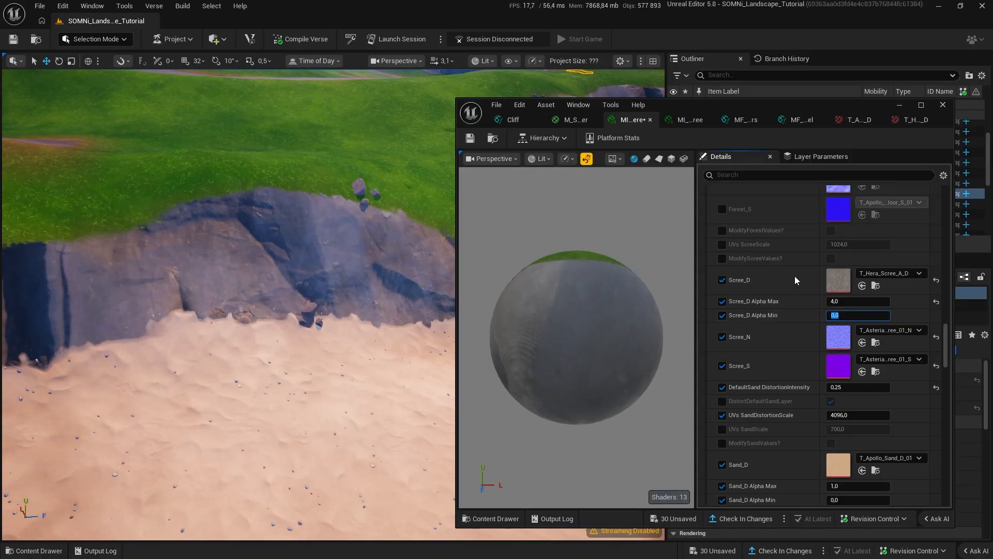
pyautogui.click(936, 302)
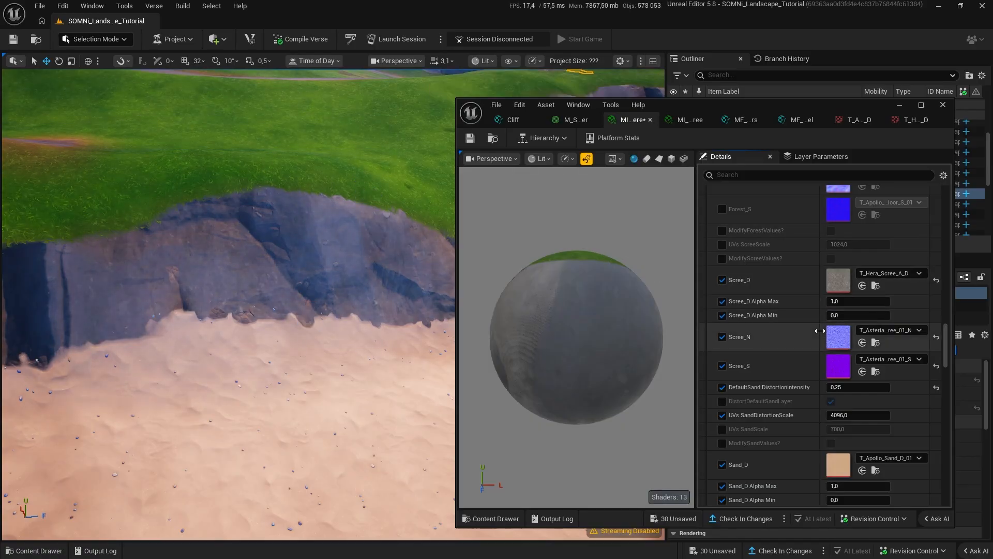
pyautogui.click(723, 315)
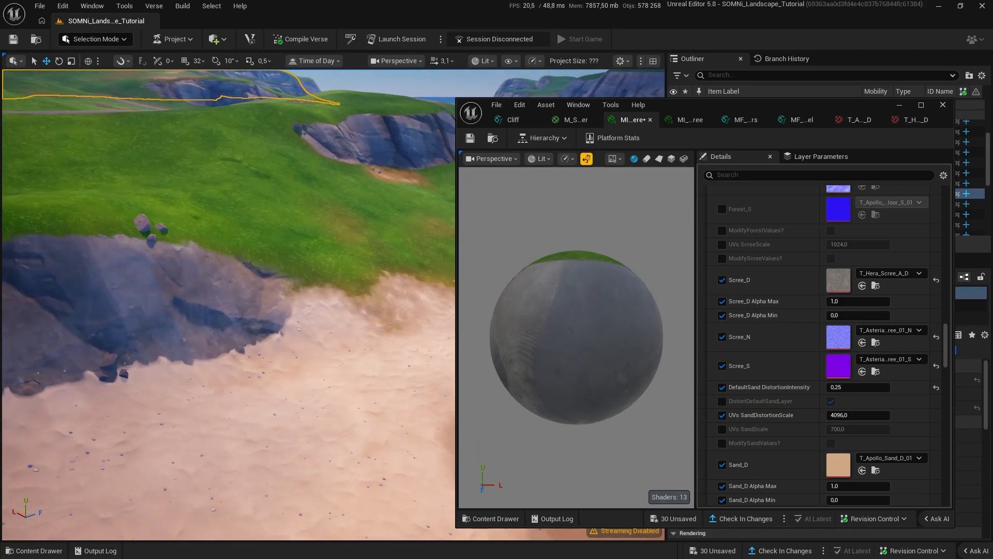
# Open T_Hera_Scree_A_D full-size and compare its alpha channel with that of T_Apollo_Scree_D_01.
pyautogui.doubleClick(849, 278)
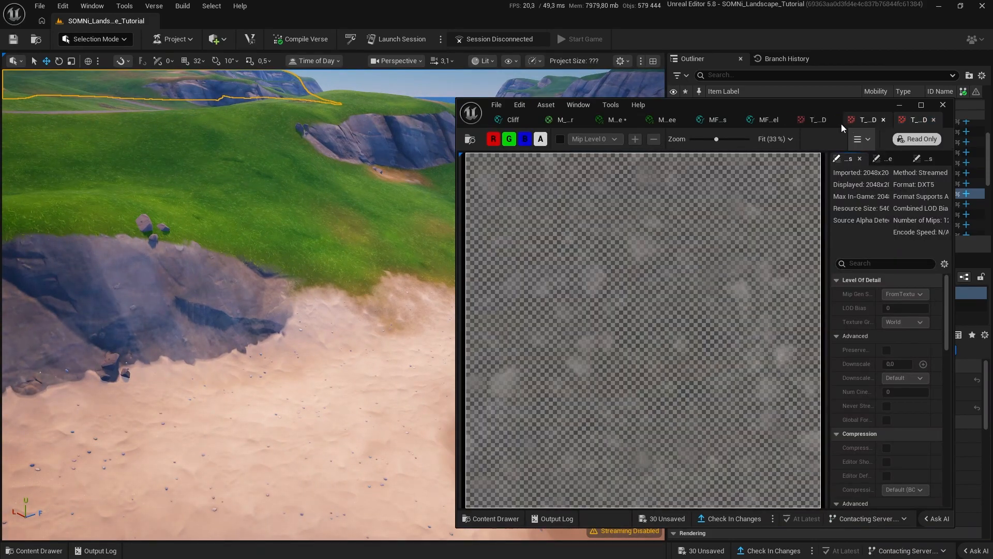
pyautogui.click(833, 122)
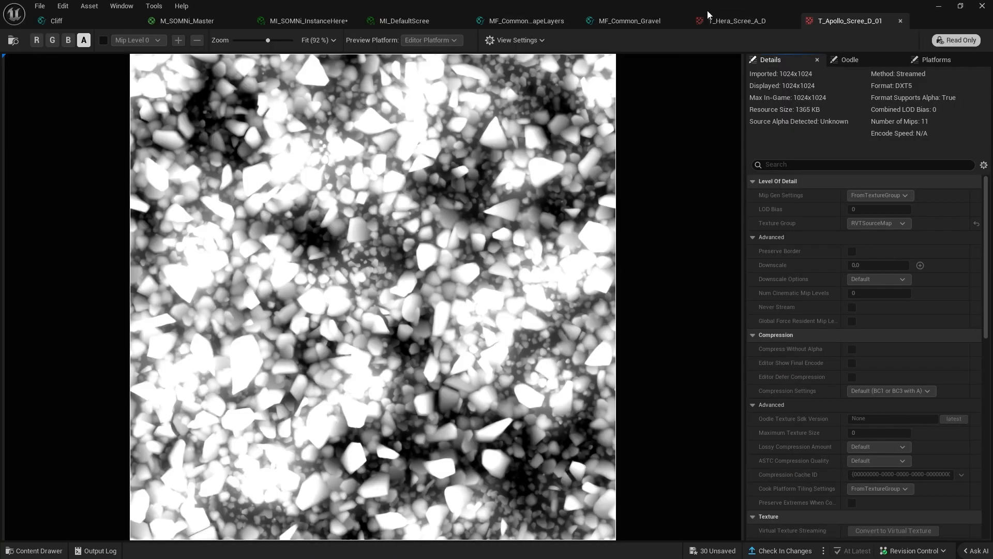
pyautogui.click(724, 23)
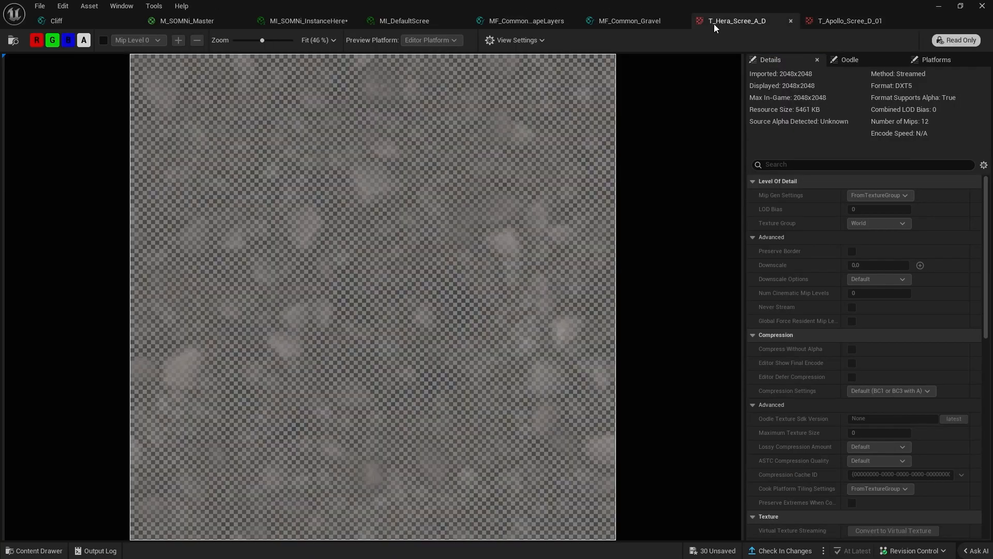
pyautogui.click(55, 42)
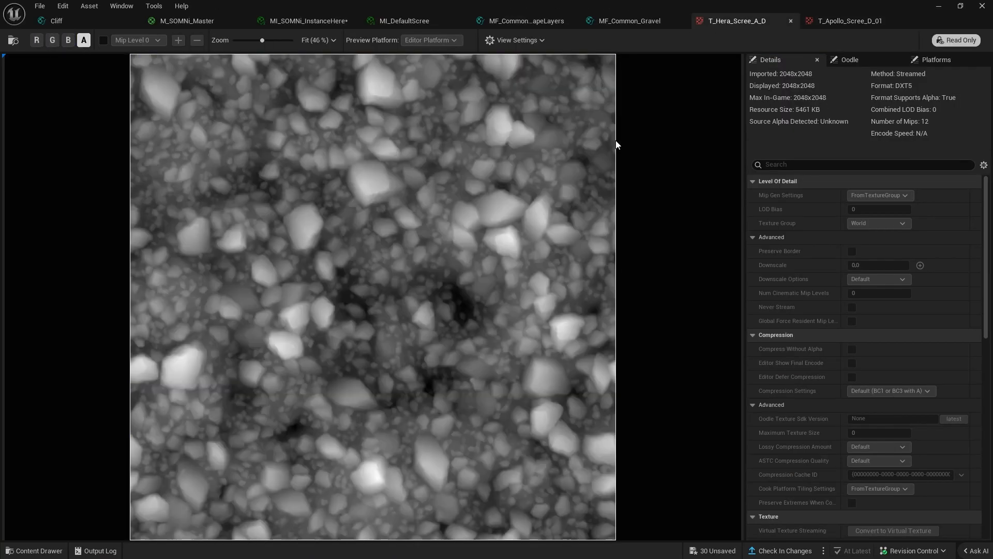
# Recheck the alpha channel of T_Apollo_Scree_D_01 against T_Hera_Scree_A_D and restore the editor window beside the level view.
pyautogui.click(864, 23)
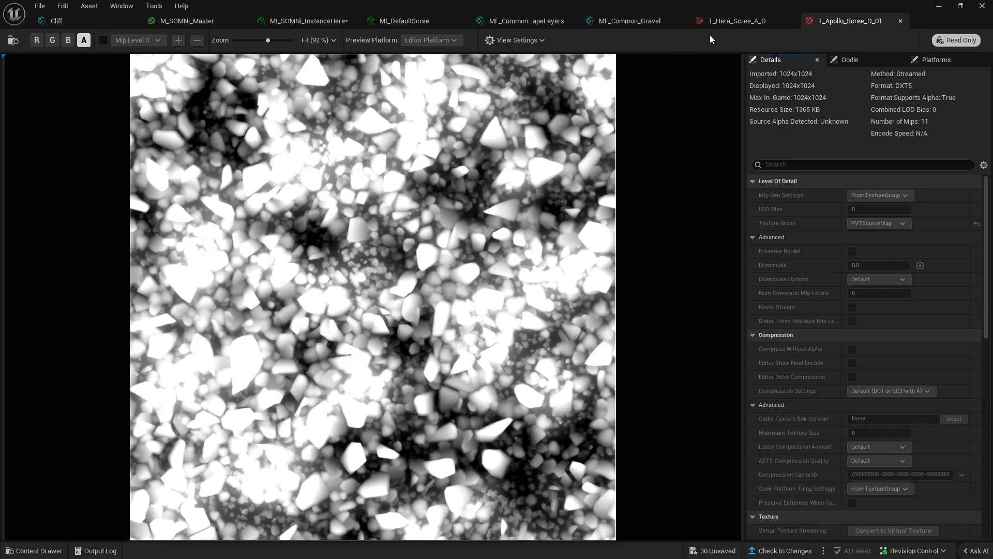
pyautogui.click(727, 24)
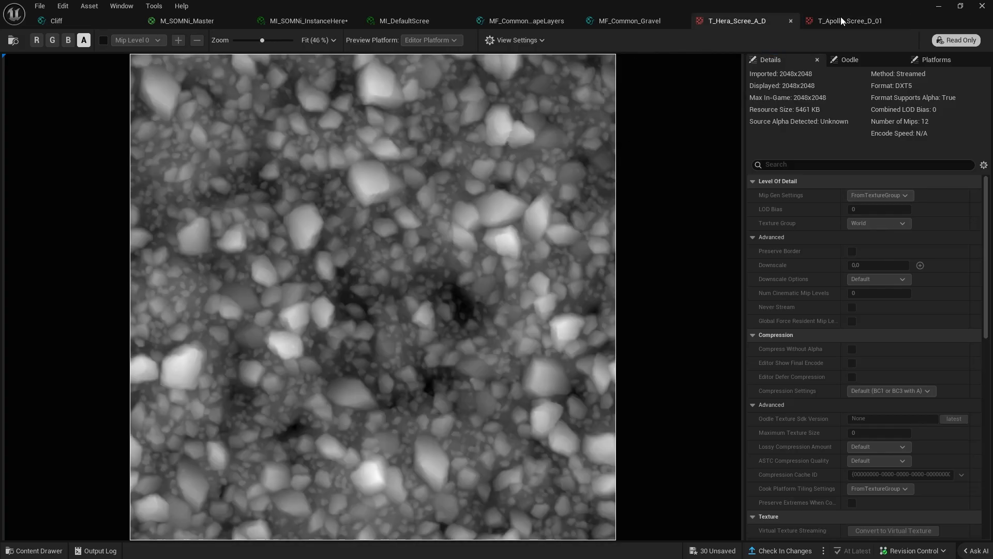
pyautogui.doubleClick(628, 3)
pyautogui.moveTo(269, 300); pyautogui.dragTo(230, 312, button='right')
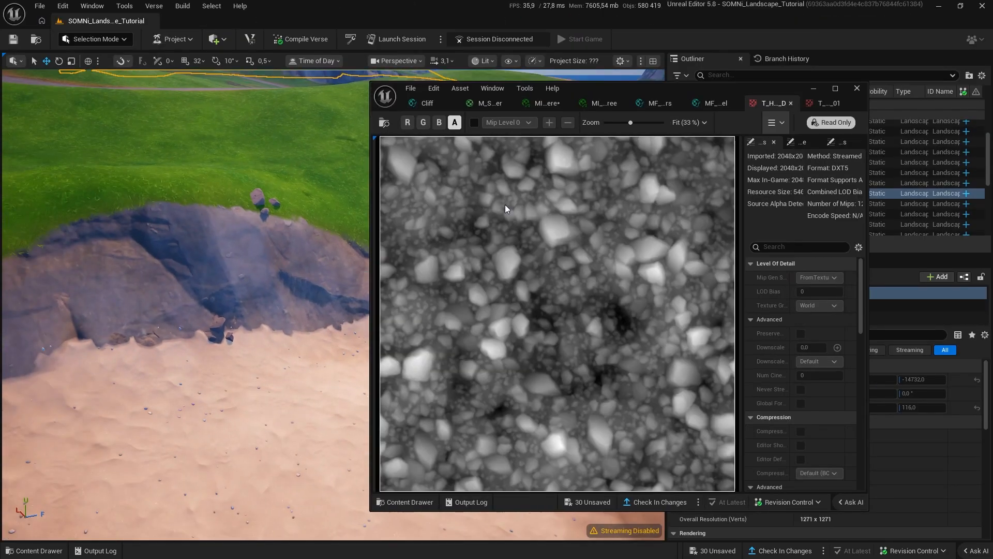
# Try the FoundationScree Height Max and Min overrides in MI_SOMNi_InstanceHere with a value of 5.
pyautogui.click(603, 104)
pyautogui.click(510, 104)
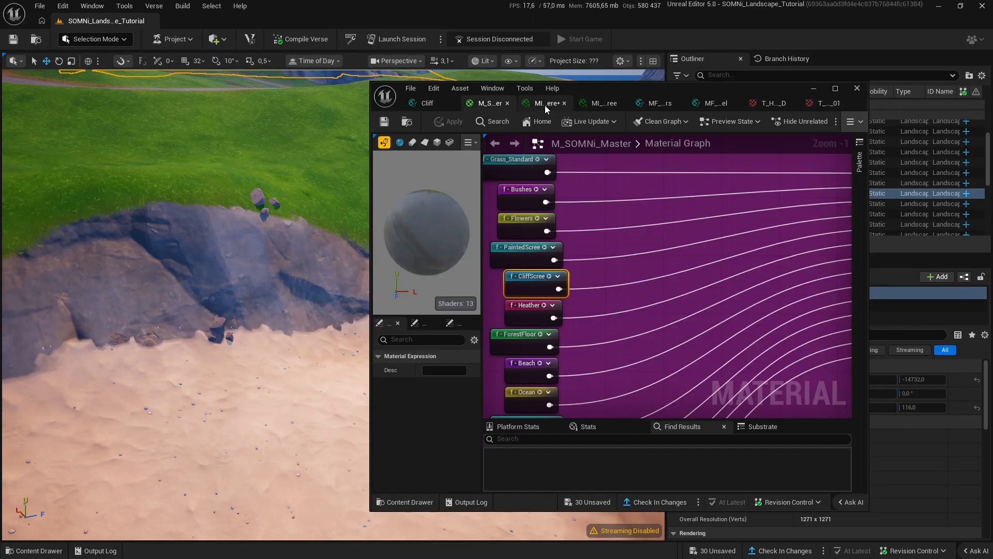
pyautogui.click(545, 104)
pyautogui.scroll(10, 699, 377)
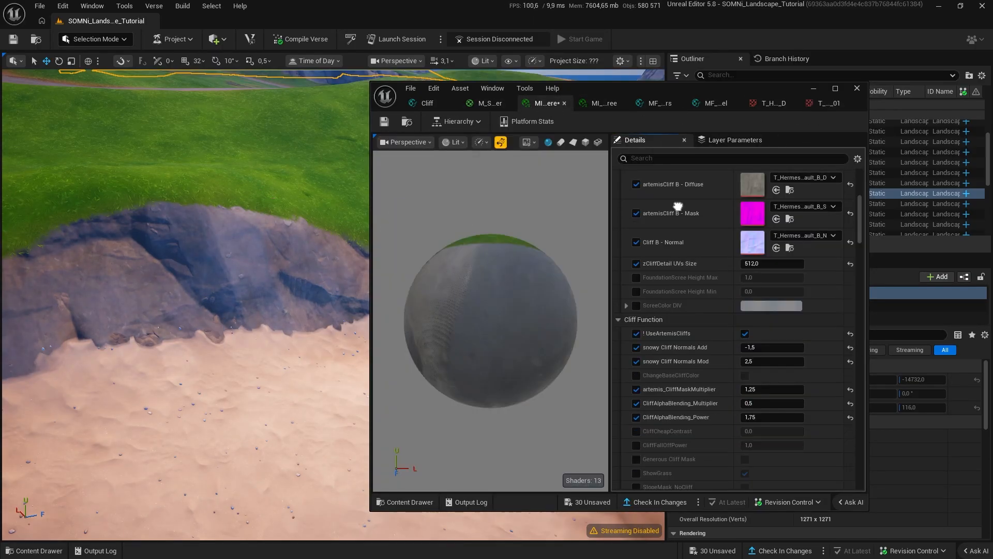
pyautogui.click(637, 278)
pyautogui.click(637, 291)
pyautogui.write('5')
pyautogui.press('Return')
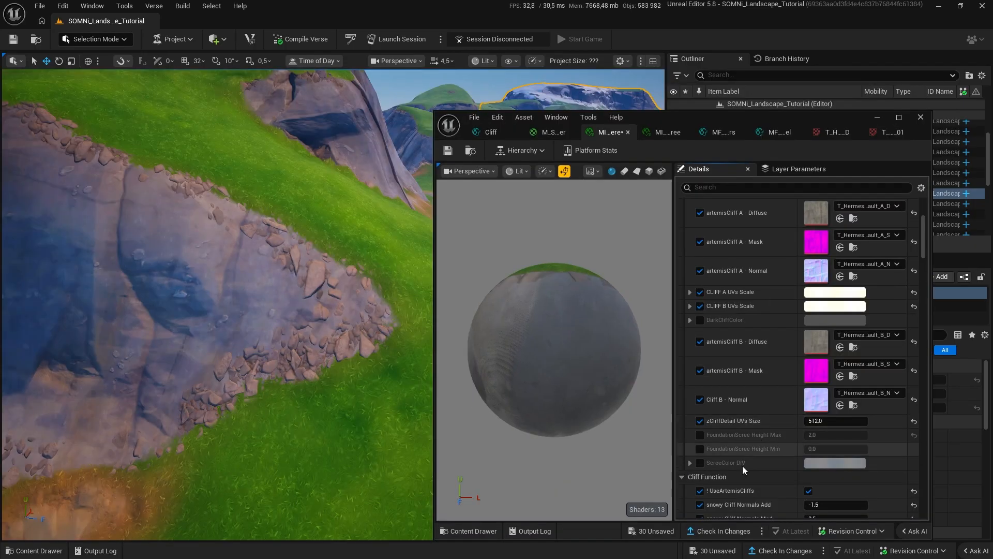
# Set the ScreeColor DIV colour to 1 for red, green and blue.
pyautogui.click(830, 465)
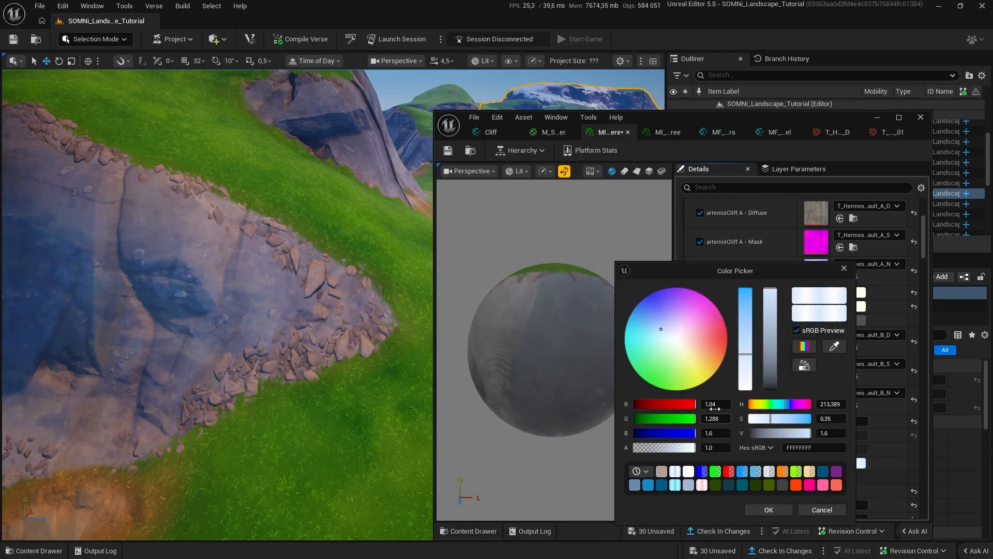
pyautogui.write('1')
pyautogui.press('Tab')
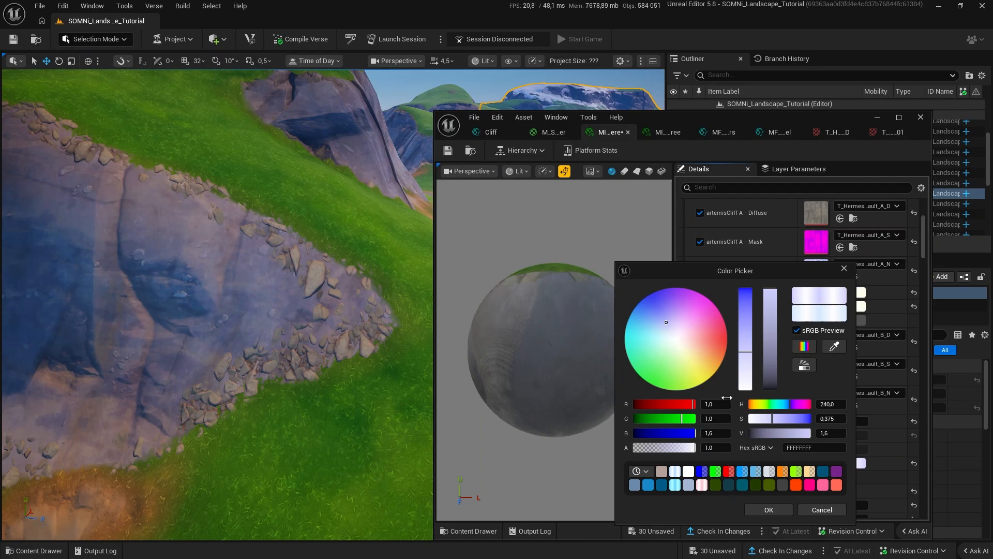
pyautogui.write('1')
pyautogui.press('Return')
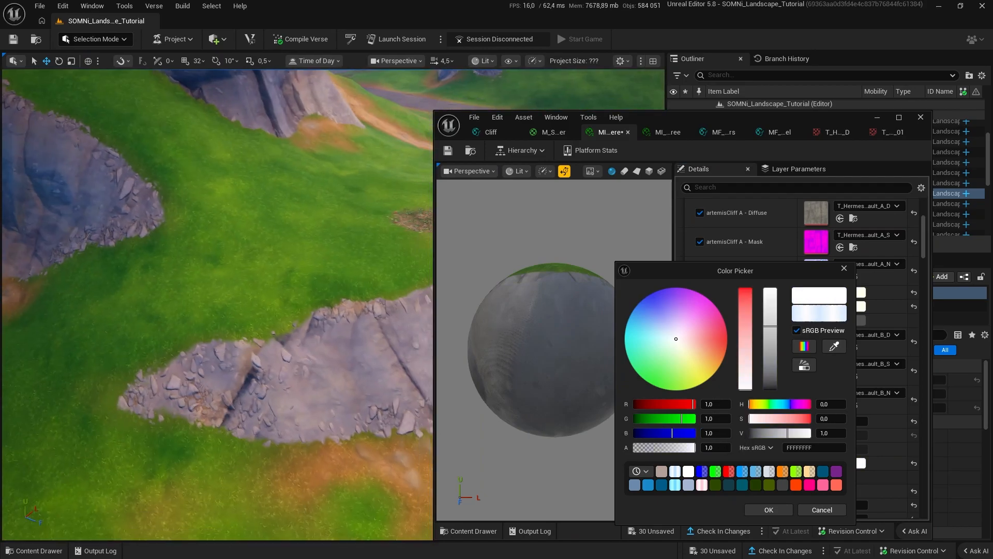
# Replace the Forest_D texture with T_Hera_ForestFloor_A_D.
pyautogui.moveTo(218, 305); pyautogui.dragTo(342, 310, button='right')
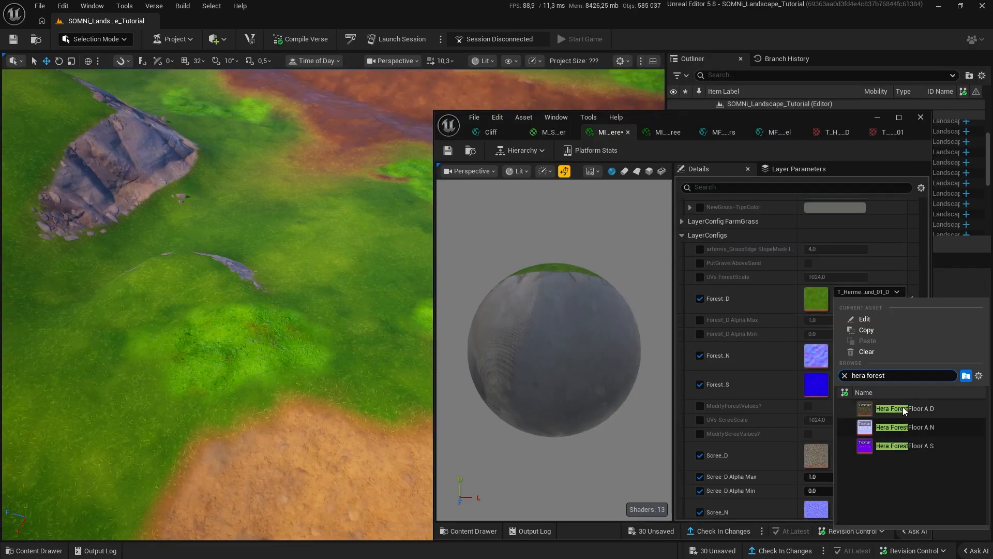
pyautogui.click(904, 410)
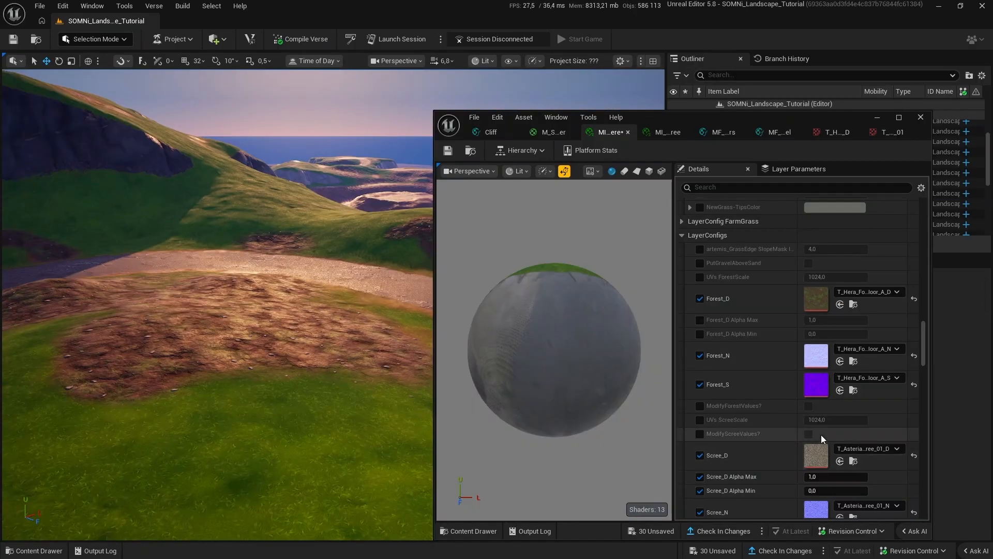
pyautogui.scroll(1, 725, 357)
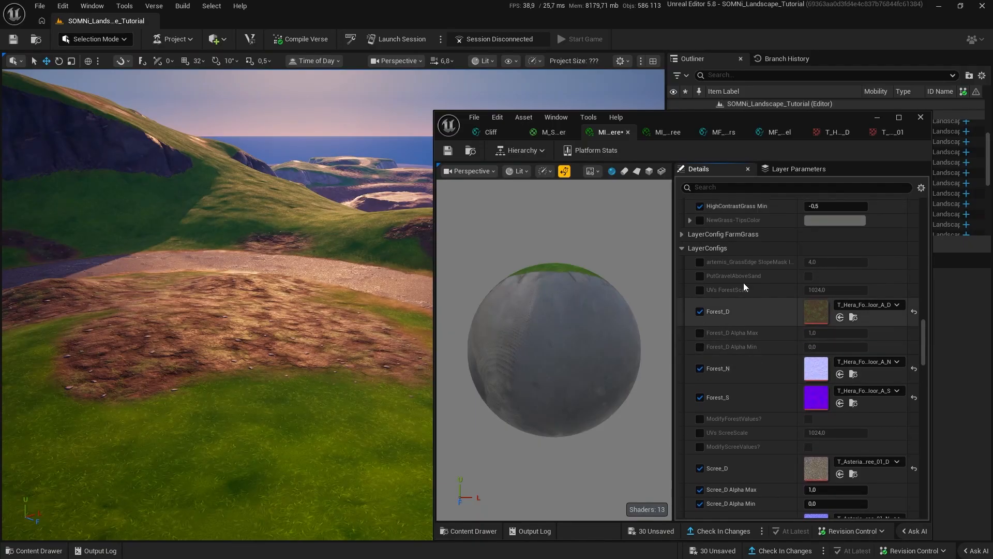
# Enable the artemis_GrassEdge SlopeMask Influence override, try 0 and 10 on the cliff edge, and set it to 4.
pyautogui.moveTo(799, 257); pyautogui.dragTo(819, 261)
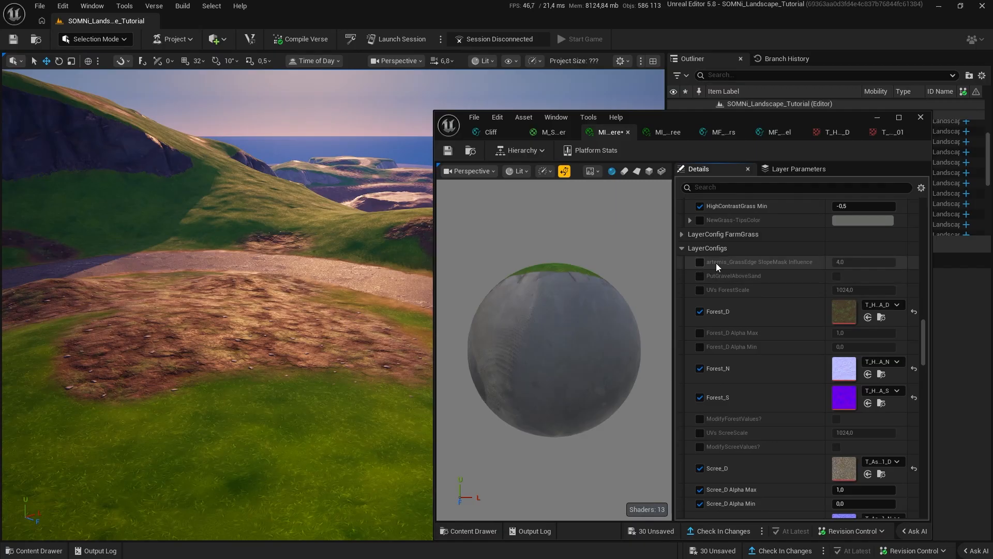
pyautogui.click(700, 263)
pyautogui.press('w')
pyautogui.moveTo(412, 251); pyautogui.dragTo(362, 375, button='right')
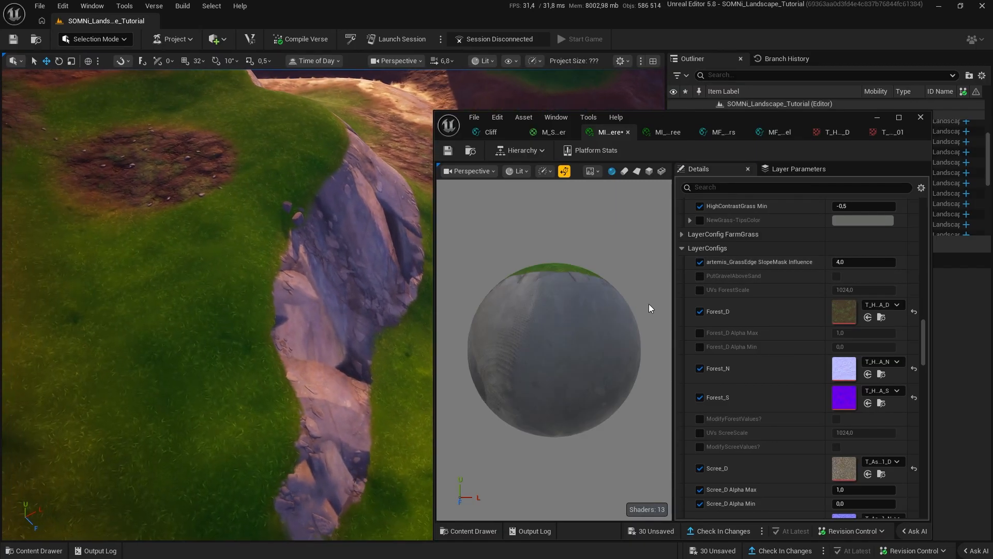
pyautogui.click(865, 263)
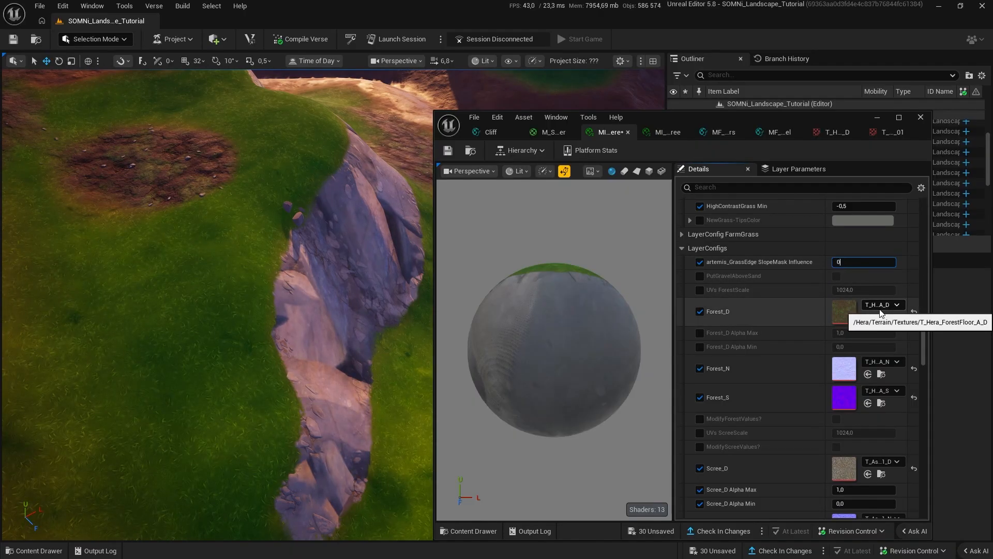
pyautogui.write('100')
pyautogui.press('Return')
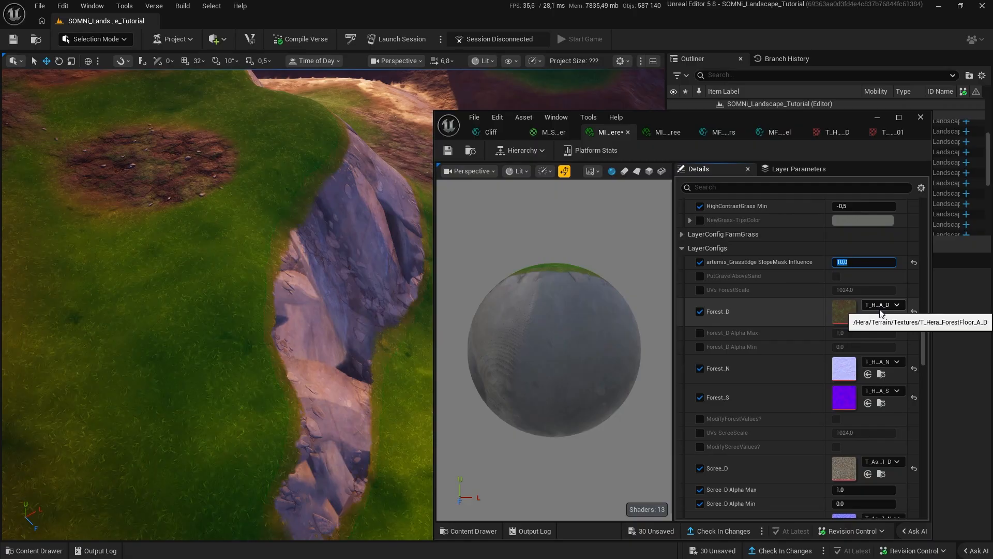
pyautogui.write('4')
pyautogui.press('Return')
# Adjust the level's time of day and save the level with the snowy hill in view.
pyautogui.click(313, 63)
pyautogui.click(303, 79)
pyautogui.click(329, 64)
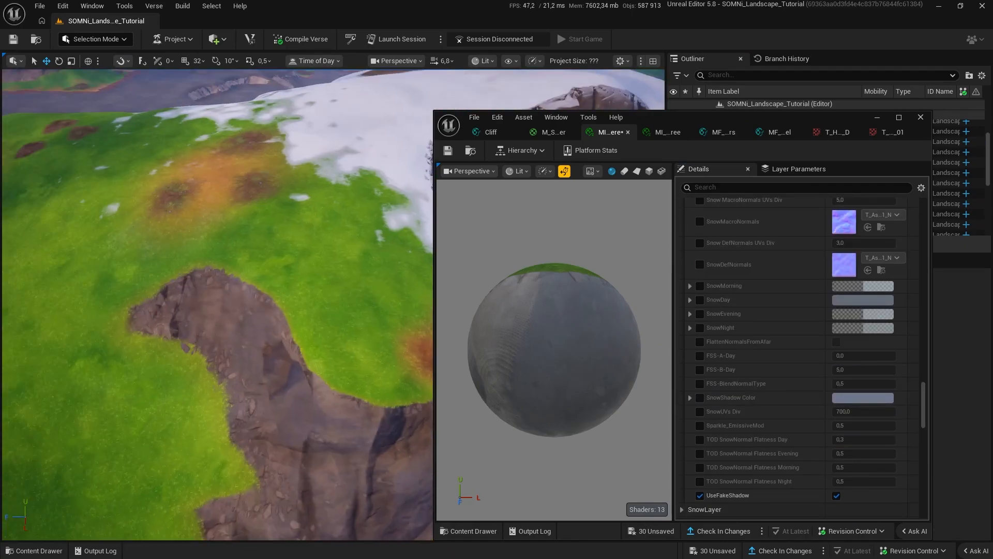
pyautogui.moveTo(227, 265)
pyautogui.mouseDown(button='right')
pyautogui.moveTo(285, 258)
pyautogui.moveTo(248, 279)
pyautogui.moveTo(228, 265)
pyautogui.mouseUp(button='right')
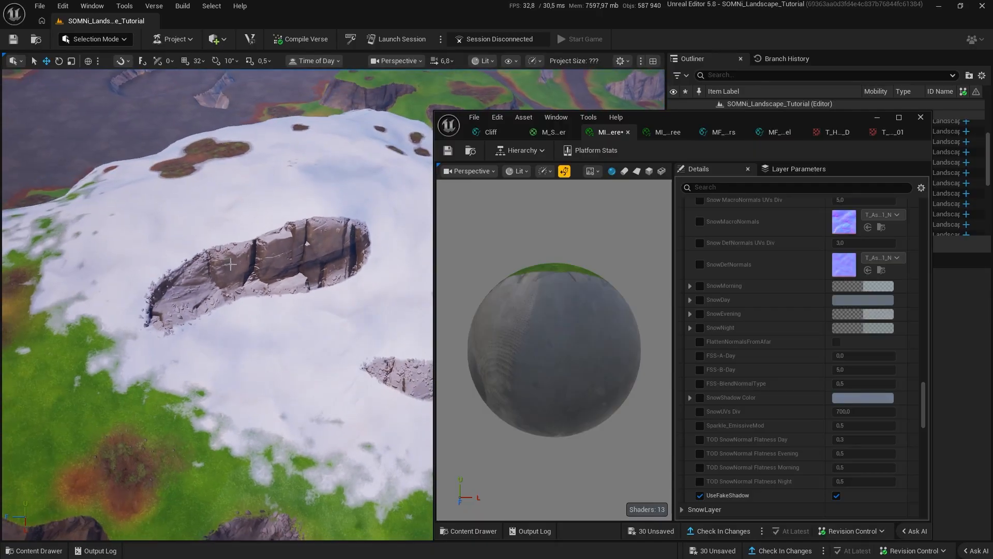
pyautogui.hotkey('ctrl', 's')
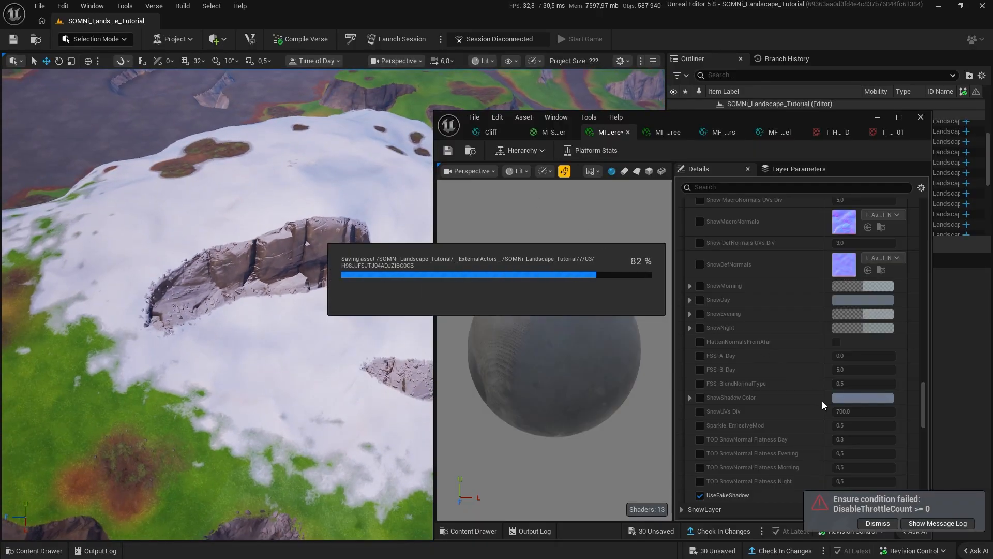
# Set the level's time of day to night and move in close on the sparkles in the snow.
pyautogui.click(325, 63)
pyautogui.moveTo(365, 91); pyautogui.dragTo(337, 91)
pyautogui.moveTo(371, 149); pyautogui.dragTo(331, 156, button='right')
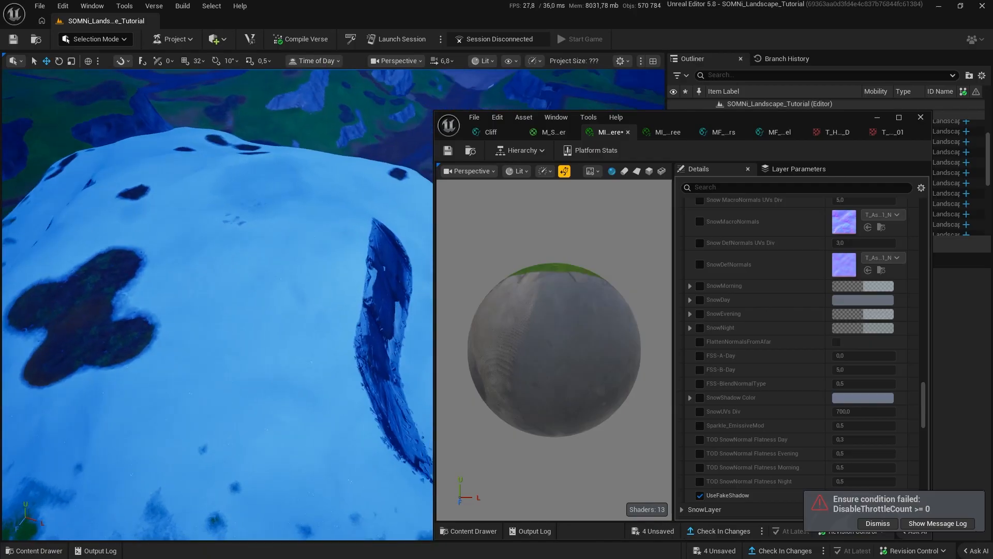
pyautogui.moveTo(331, 155)
pyautogui.mouseDown(button='right')
pyautogui.moveTo(341, 157)
pyautogui.moveTo(344, 186)
pyautogui.moveTo(323, 156)
pyautogui.mouseUp(button='right')
pyautogui.scroll(-4, 336, 178)
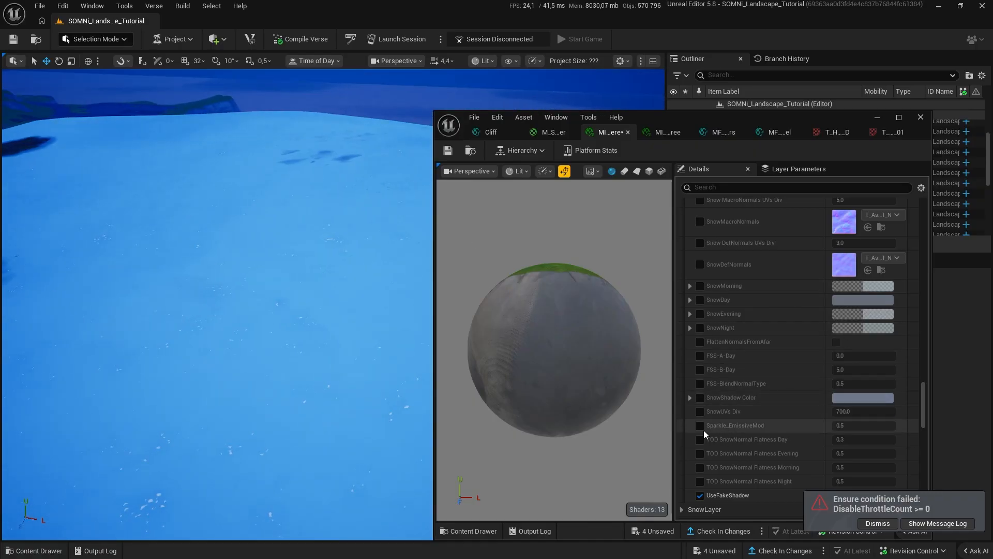
# Enable the Sparkle_EmissiveMod override, set it to 2 and check the sparkles across the snow.
pyautogui.click(700, 426)
pyautogui.click(855, 426)
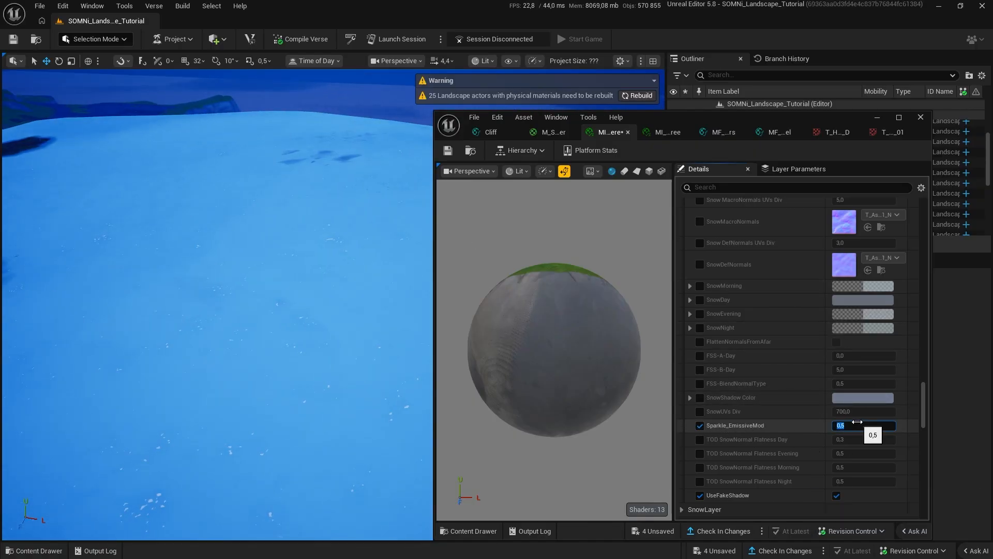
pyautogui.write('2')
pyautogui.press('Return')
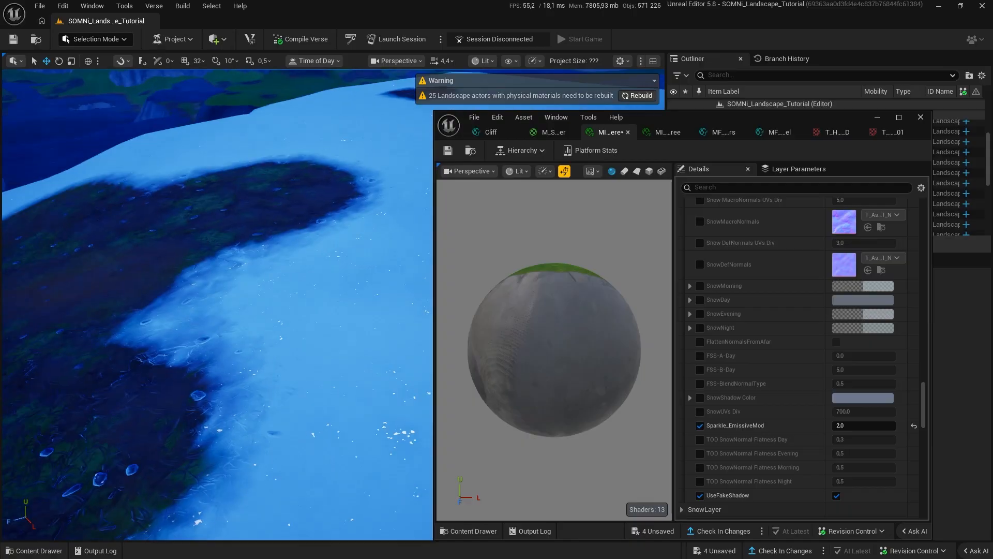
pyautogui.moveTo(217, 305); pyautogui.dragTo(158, 240, button='right')
pyautogui.scroll(-2, 199, 300)
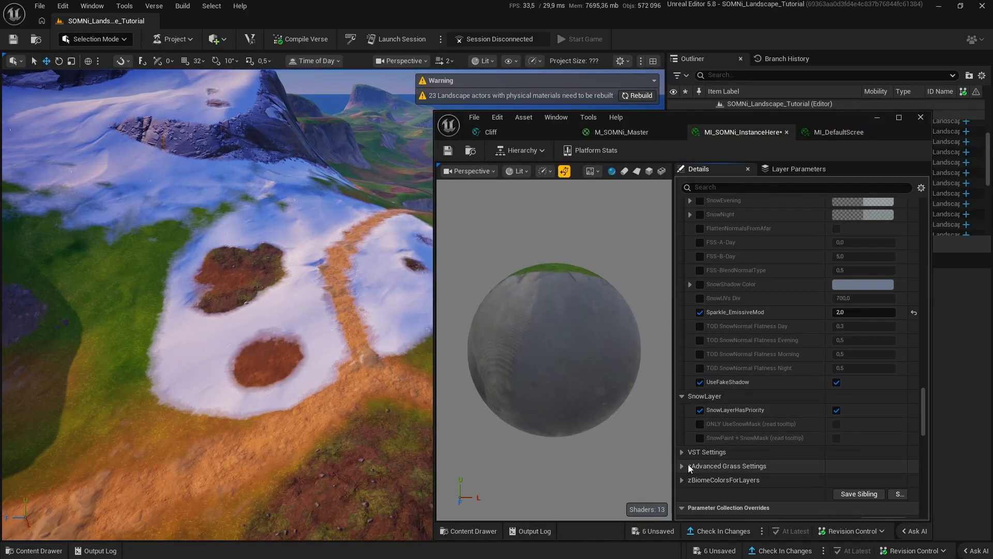
# Show the zAdvanced Grass Settings parameters of the material instance.
pyautogui.click(683, 466)
pyautogui.scroll(-5, 683, 464)
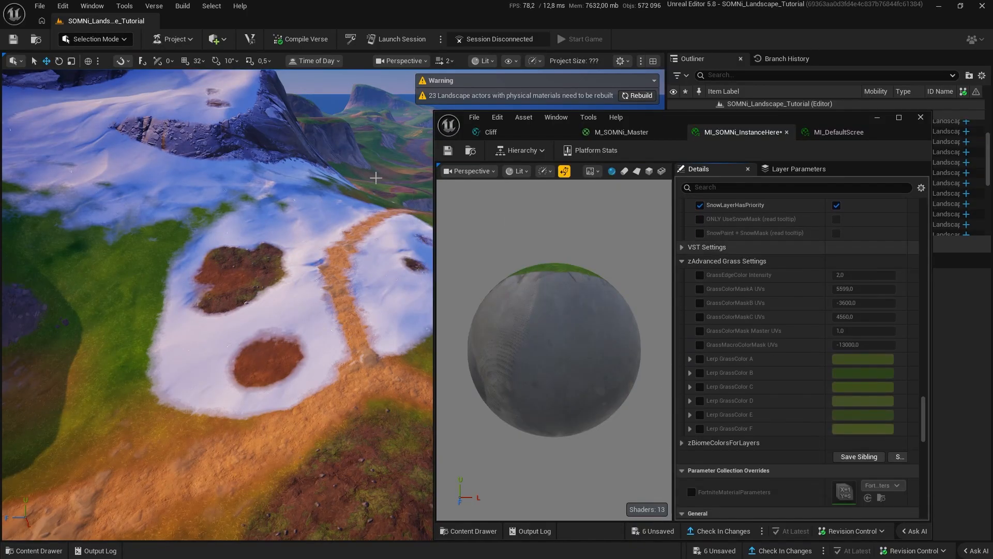
# Rebuild the physical materials of the landscape actors and save all unsaved assets.
pyautogui.click(638, 96)
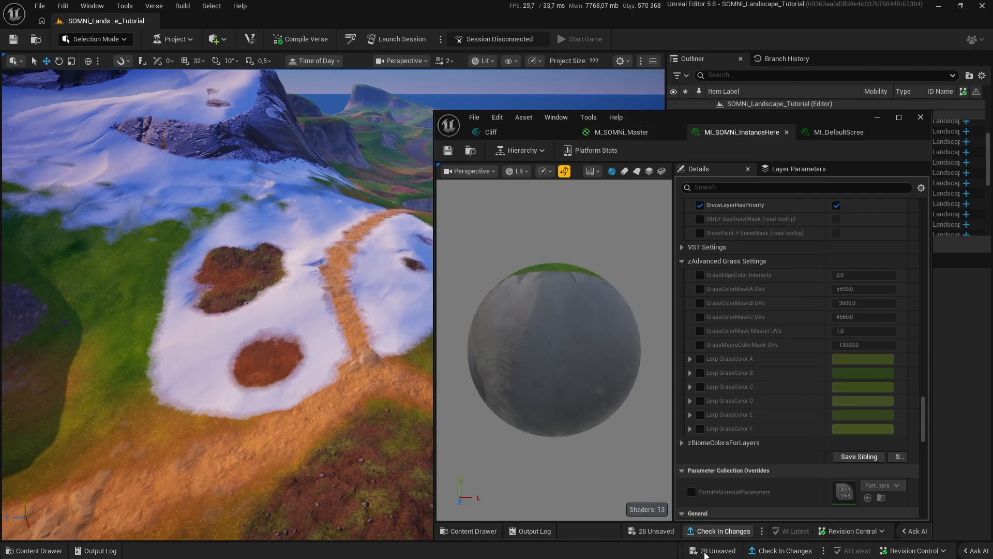
pyautogui.click(720, 531)
pyautogui.click(607, 403)
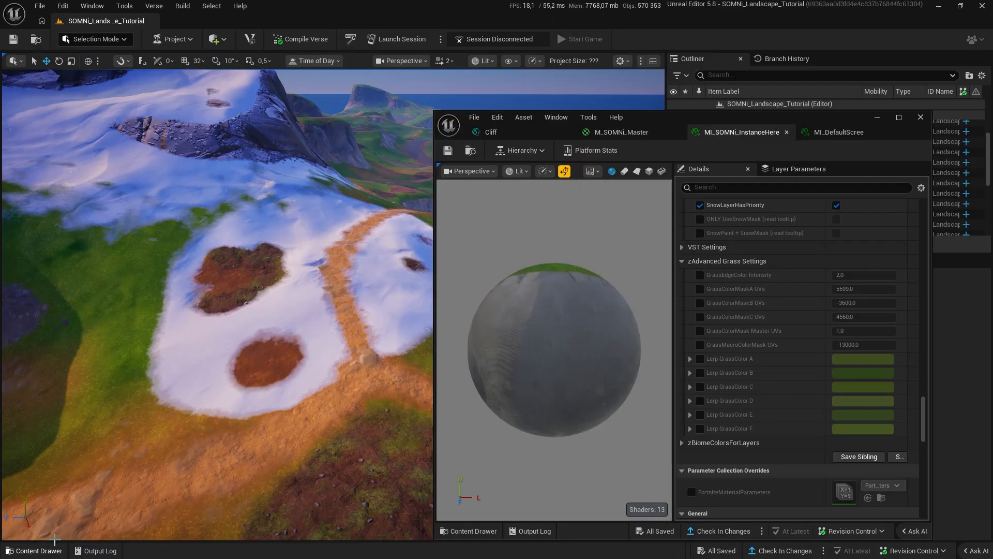
# Browse to the Fortnite content folder.
pyautogui.click(31, 551)
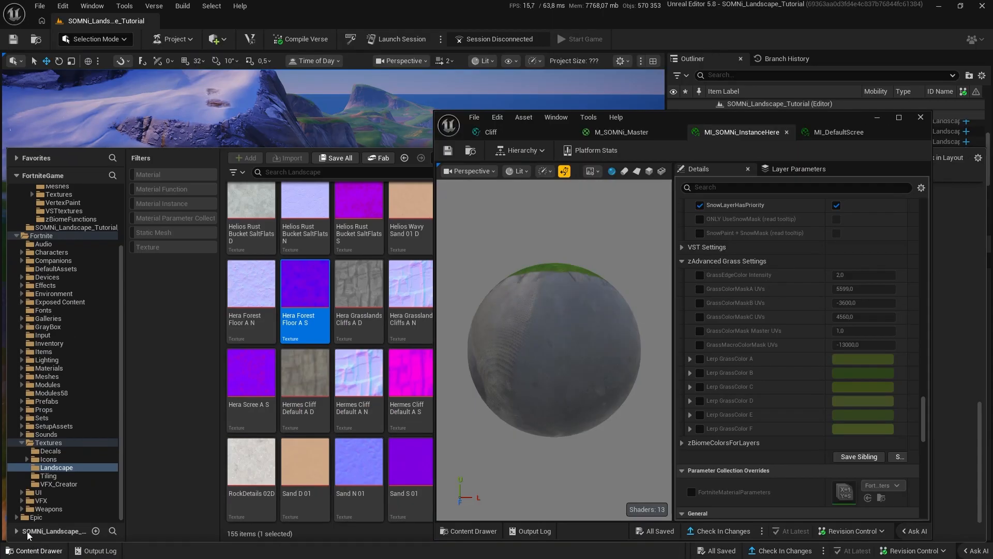
pyautogui.click(41, 236)
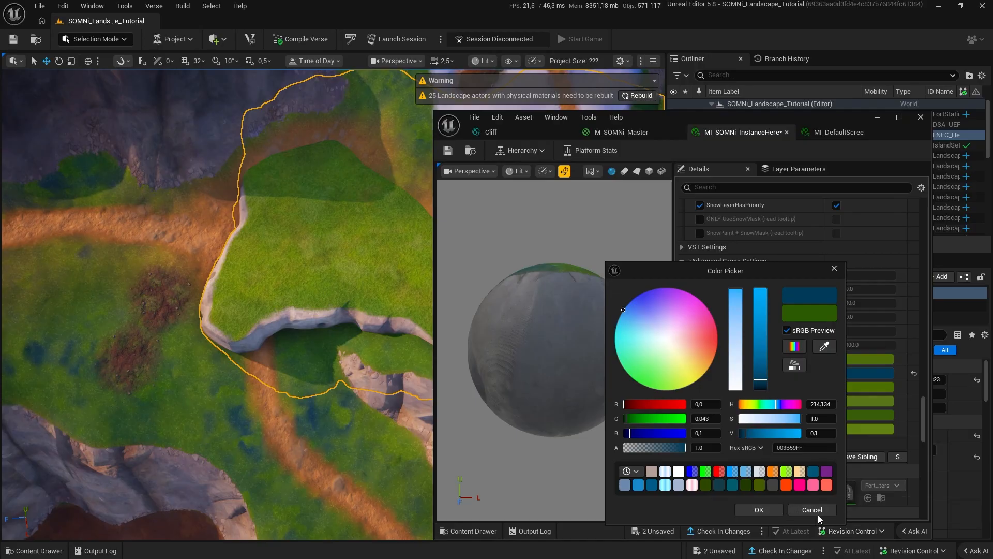
# Discard the blue trial colour for Lerp GrassColor B and set it to a yellow-brown.
pyautogui.click(812, 509)
pyautogui.click(872, 373)
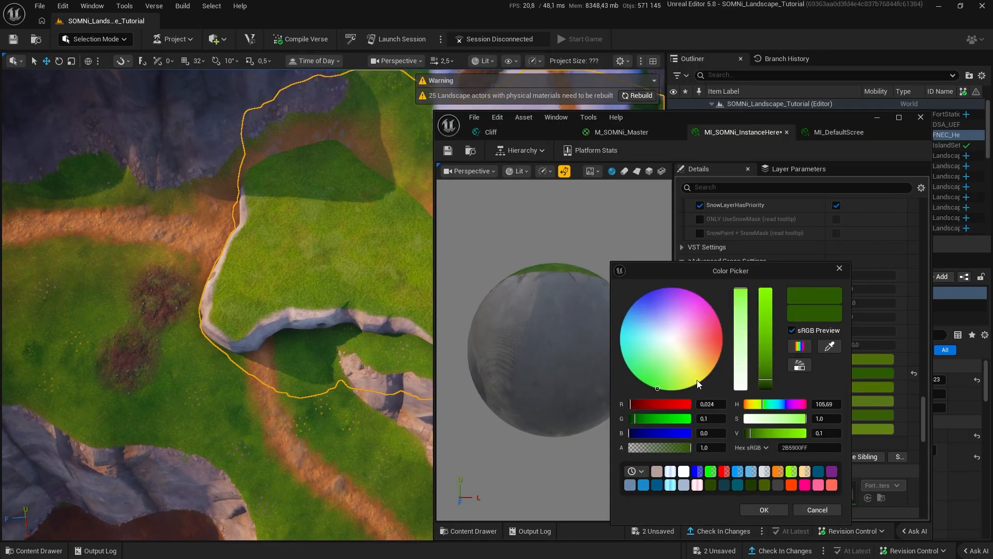
pyautogui.moveTo(657, 388); pyautogui.dragTo(669, 389)
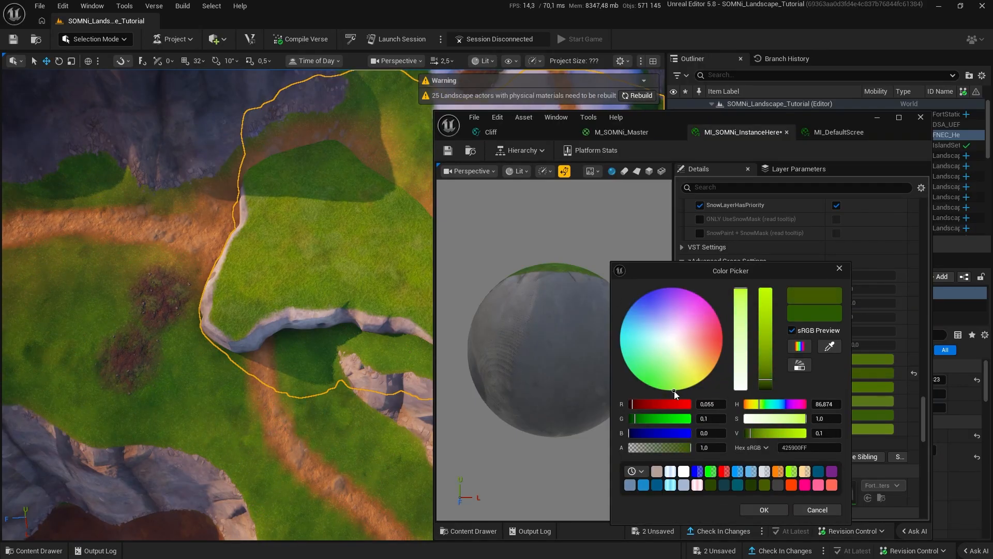
pyautogui.moveTo(692, 385)
pyautogui.mouseDown()
pyautogui.moveTo(765, 356)
pyautogui.moveTo(711, 369)
pyautogui.moveTo(766, 370)
pyautogui.mouseUp()
pyautogui.moveTo(742, 292); pyautogui.dragTo(743, 274)
pyautogui.moveTo(290, 290); pyautogui.dragTo(394, 282, button='right')
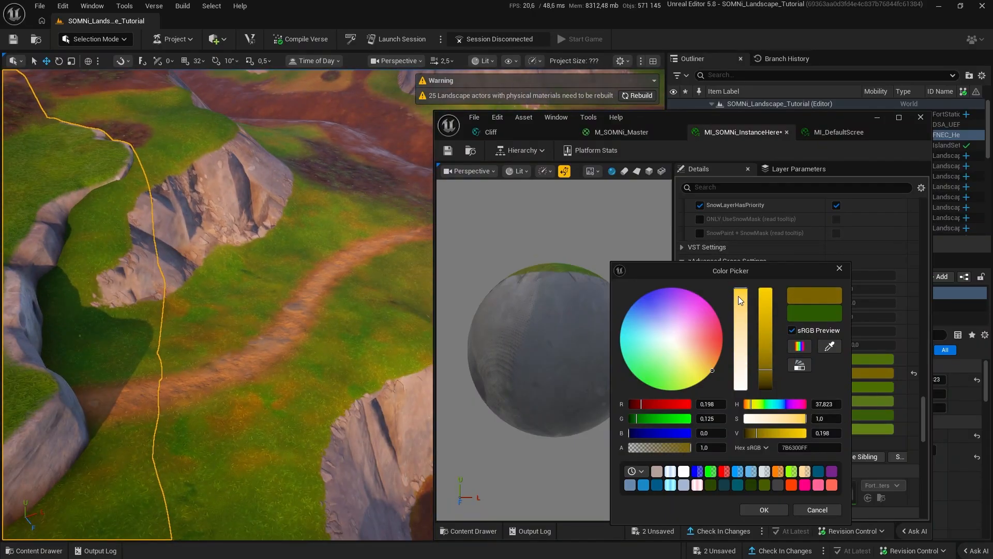
pyautogui.moveTo(765, 376); pyautogui.dragTo(705, 374)
pyautogui.moveTo(320, 331); pyautogui.dragTo(248, 326, button='right')
pyautogui.click(766, 510)
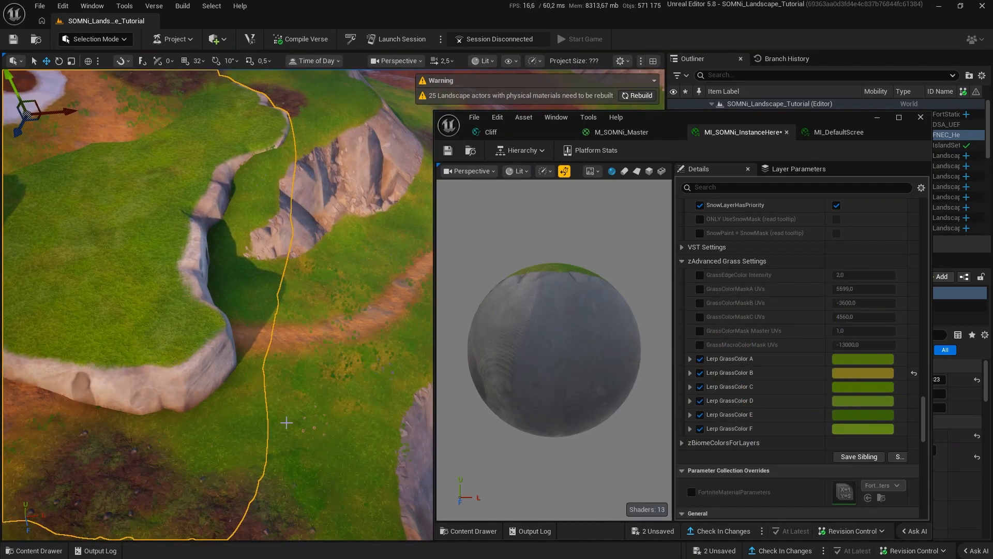
# Inspect the grass colours on the landscape in Unlit view mode and return to Lit.
pyautogui.moveTo(302, 436); pyautogui.dragTo(357, 440, button='right')
pyautogui.click(483, 61)
pyautogui.click(501, 111)
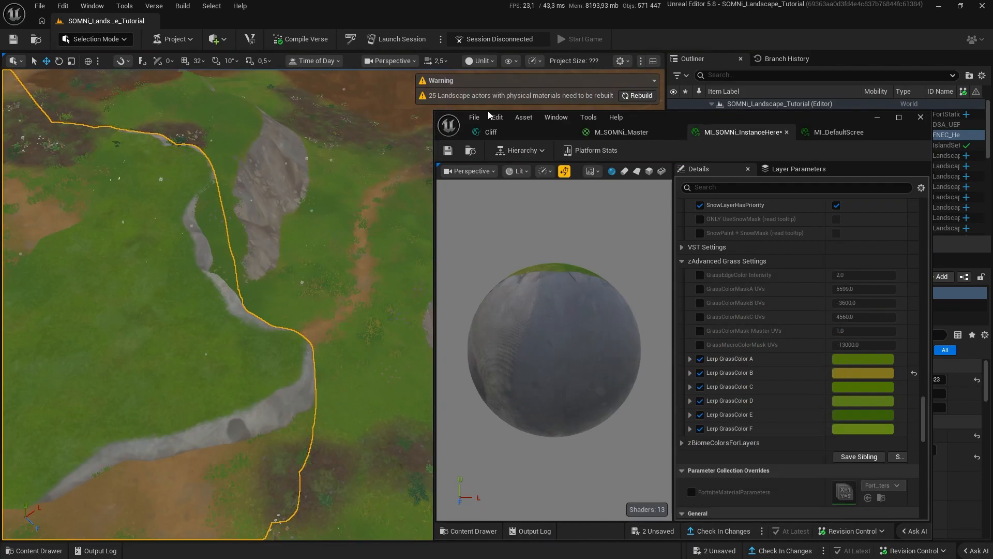
pyautogui.click(512, 62)
pyautogui.click(480, 61)
pyautogui.click(494, 99)
# Try a bright magenta for Lerp GrassColor D to show where it appears on the landscape.
pyautogui.moveTo(331, 290)
pyautogui.mouseDown(button='right')
pyautogui.moveTo(331, 320)
pyautogui.moveTo(336, 295)
pyautogui.mouseUp(button='right')
pyautogui.scroll(2, 332, 311)
pyautogui.click(863, 401)
pyautogui.click(705, 288)
pyautogui.moveTo(785, 368); pyautogui.dragTo(785, 288)
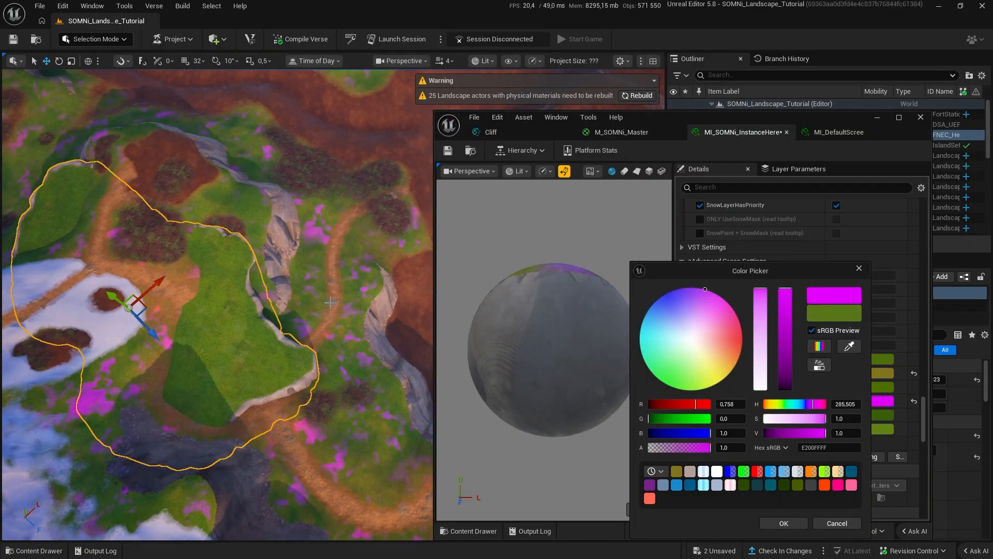
# Change Lerp GrassColor D to a green and adjust its hue, saturation and brightness against the level.
pyautogui.moveTo(683, 360); pyautogui.dragTo(647, 366)
pyautogui.moveTo(785, 332); pyautogui.dragTo(785, 368)
pyautogui.click(661, 377)
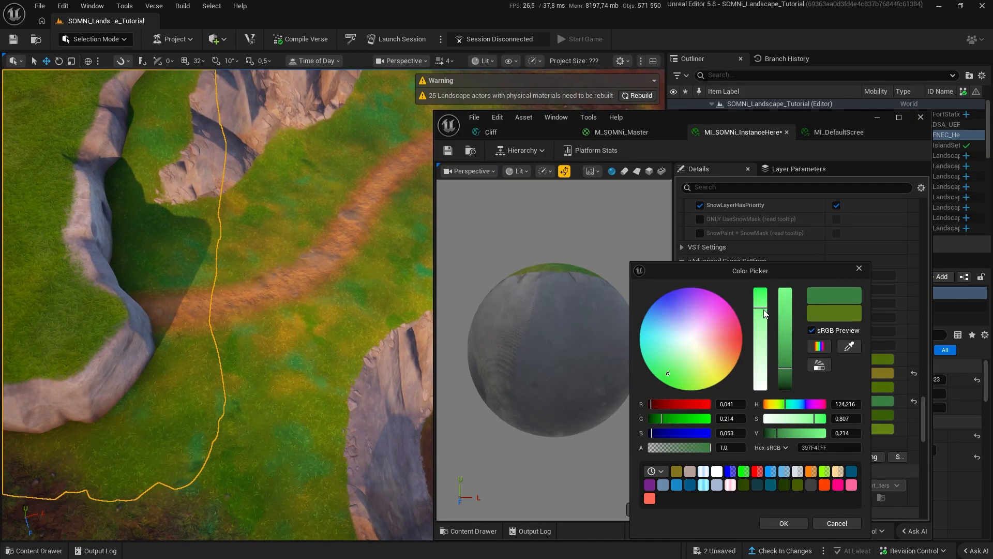
pyautogui.moveTo(763, 309); pyautogui.dragTo(762, 298)
pyautogui.moveTo(784, 366); pyautogui.dragTo(786, 361)
pyautogui.moveTo(673, 375); pyautogui.dragTo(674, 380)
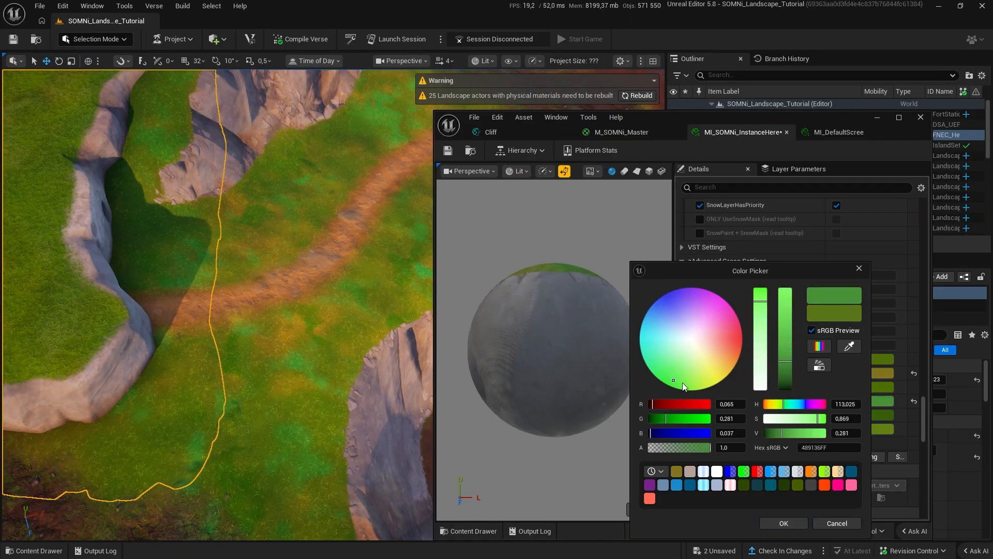
pyautogui.moveTo(785, 362); pyautogui.dragTo(784, 368)
pyautogui.moveTo(758, 302); pyautogui.dragTo(758, 310)
# Refine Lerp GrassColor D to a darker, muted green (hex 487837) and accept the colour.
pyautogui.moveTo(318, 296)
pyautogui.mouseDown(button='right')
pyautogui.moveTo(308, 291)
pyautogui.moveTo(318, 296)
pyautogui.mouseUp(button='right')
pyautogui.moveTo(784, 354); pyautogui.dragTo(785, 363)
pyautogui.click(677, 386)
pyautogui.moveTo(679, 386); pyautogui.dragTo(676, 381)
pyautogui.moveTo(783, 374); pyautogui.dragTo(780, 371)
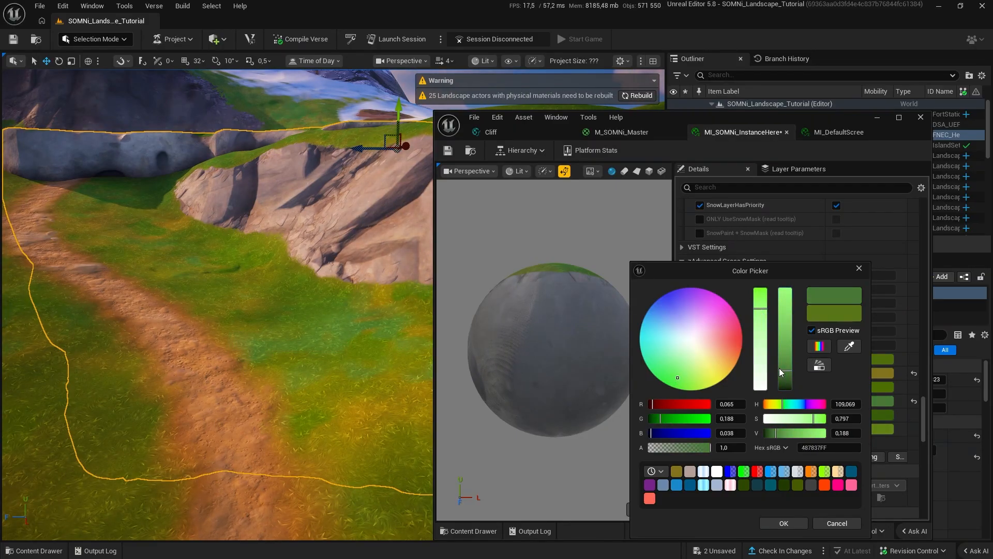
pyautogui.moveTo(353, 338); pyautogui.dragTo(414, 395, button='right')
pyautogui.press('s')
pyautogui.click(771, 522)
# Delete the selected cliff prop standing beside the snow patch in the level.
pyautogui.moveTo(310, 315); pyautogui.dragTo(393, 344, button='right')
pyautogui.press('a')
pyautogui.moveTo(209, 264); pyautogui.dragTo(204, 264, button='right')
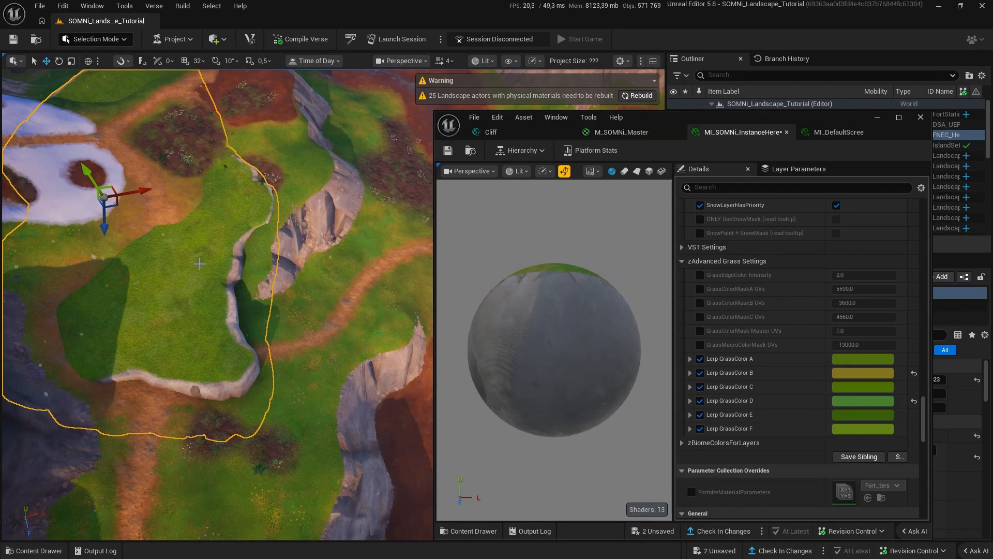
pyautogui.press('Delete')
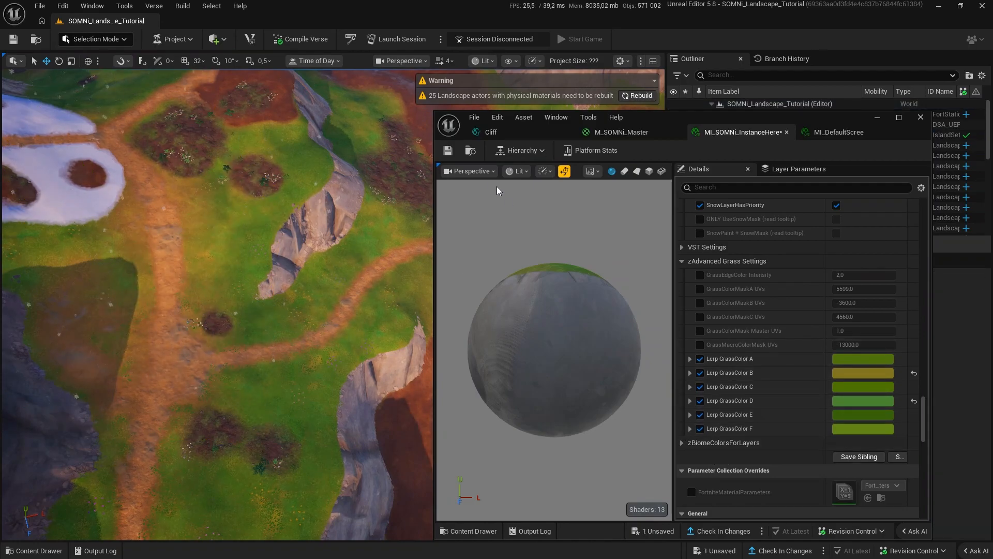
# Save the material instance, enlarge its editor to full screen and return to the first parameter groups.
pyautogui.click(894, 121)
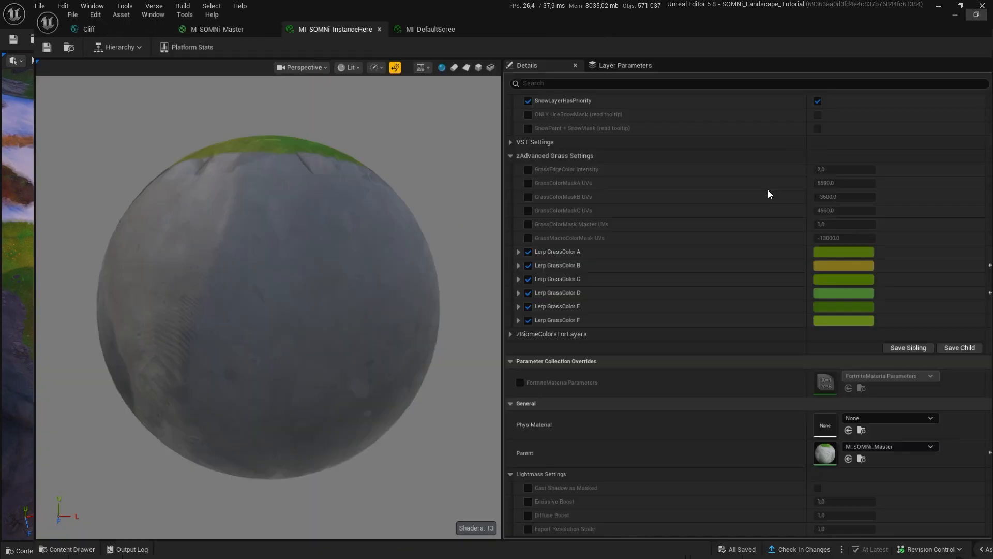
pyautogui.scroll(15, 767, 193)
pyautogui.scroll(1, 656, 332)
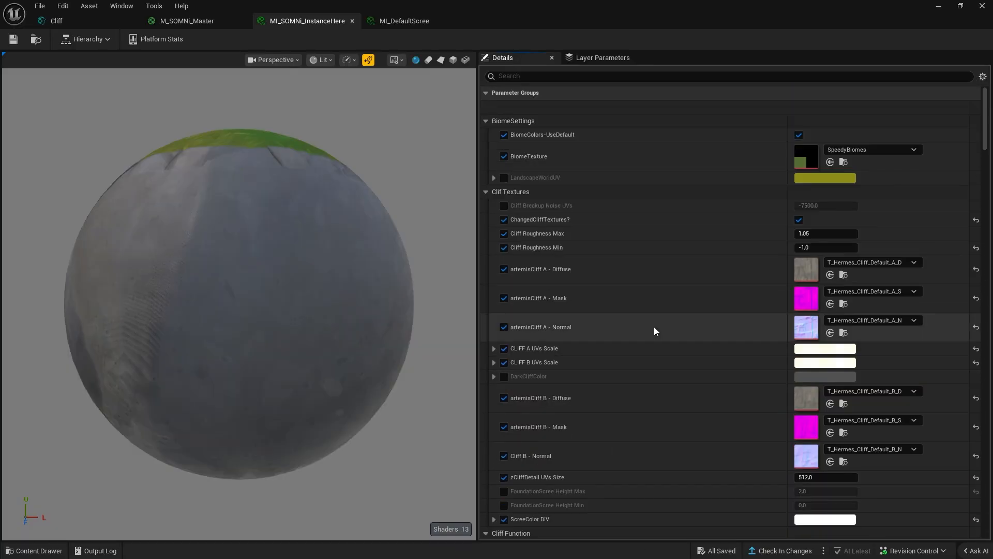
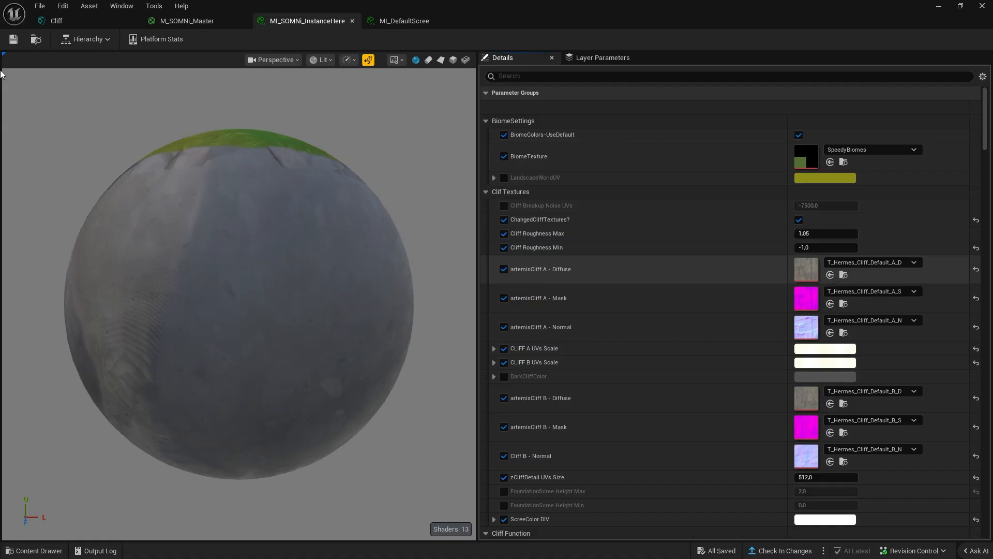
# Search the SOMNi folder for the artemis cliff assets and open the MF_ArtemisCliffs material function.
pyautogui.click(36, 550)
pyautogui.scroll(-2, 62, 234)
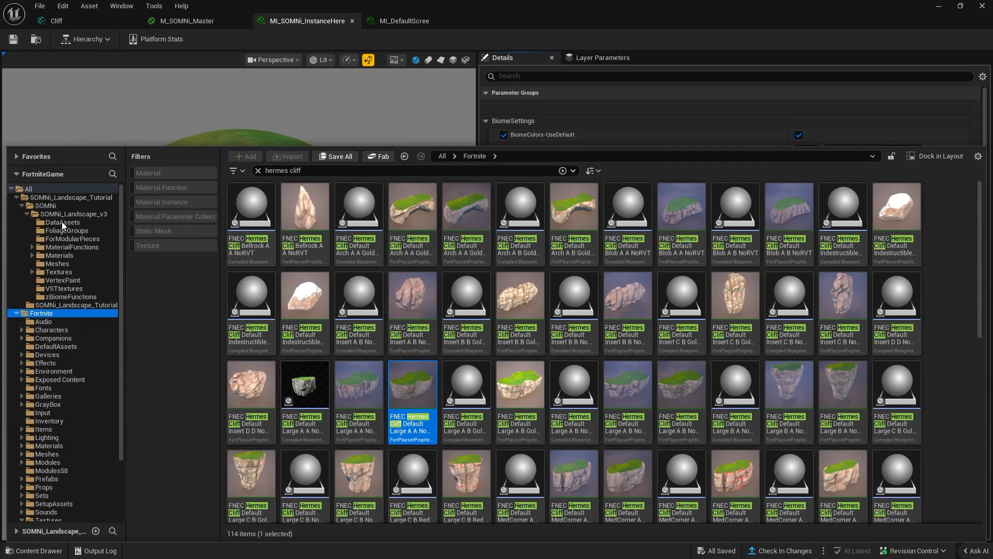
pyautogui.click(47, 206)
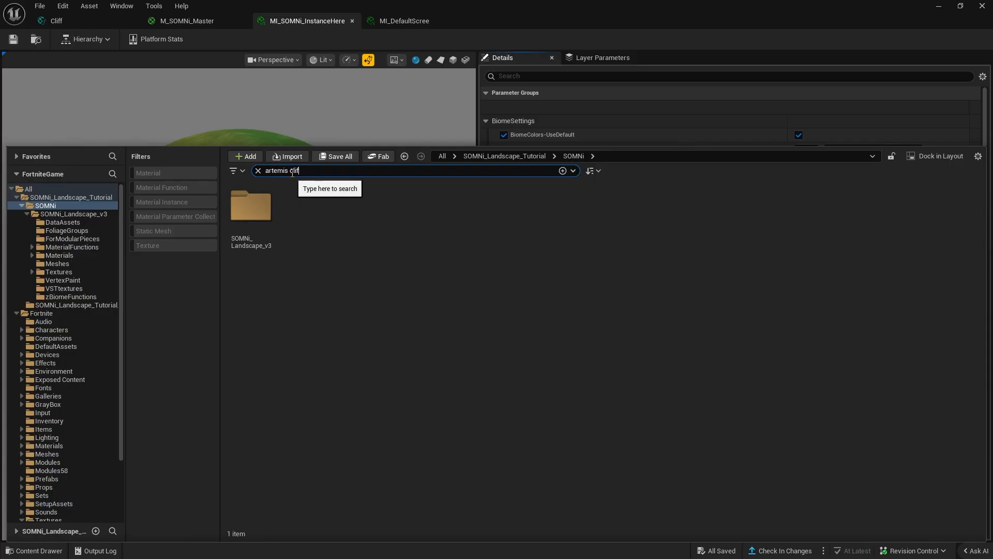
pyautogui.write('f')
pyautogui.doubleClick(318, 230)
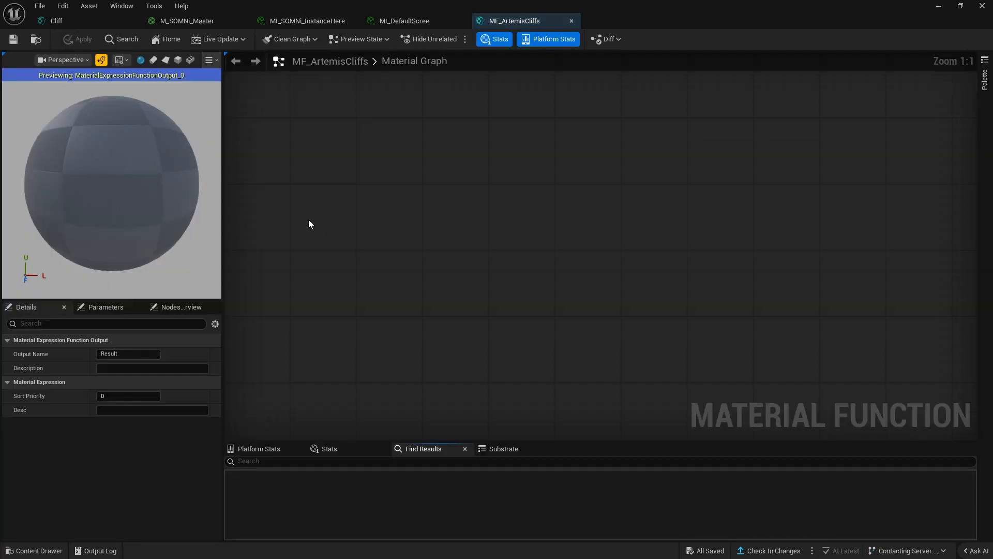
# Place the MI_SOMNi_InstanceHere tab beside MF_ArtemisCliffs and locate the artemisCliff A - Diffuse node in the function.
pyautogui.moveTo(323, 20); pyautogui.dragTo(433, 45)
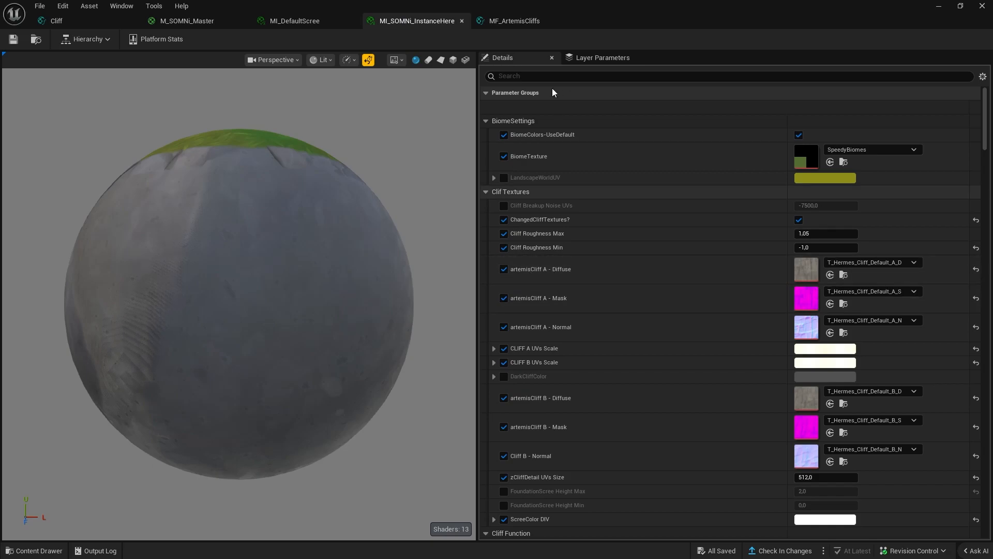
pyautogui.click(531, 22)
pyautogui.click(524, 218)
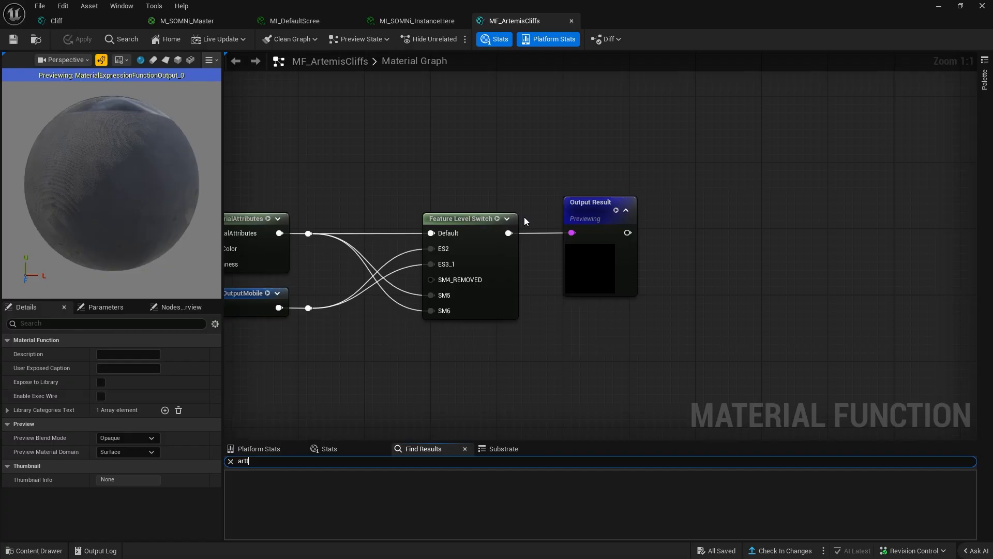
pyautogui.write('artemis cliff a')
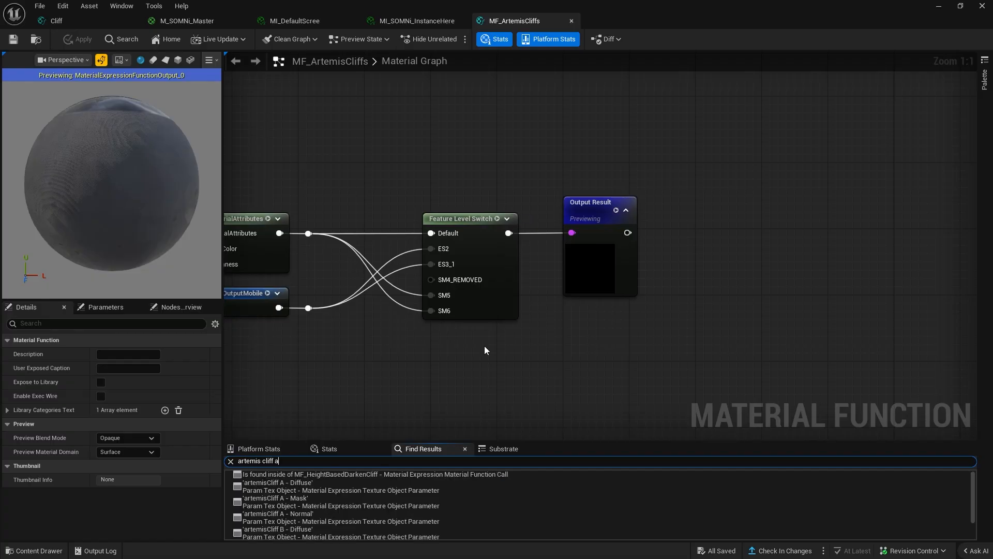
pyautogui.click(319, 490)
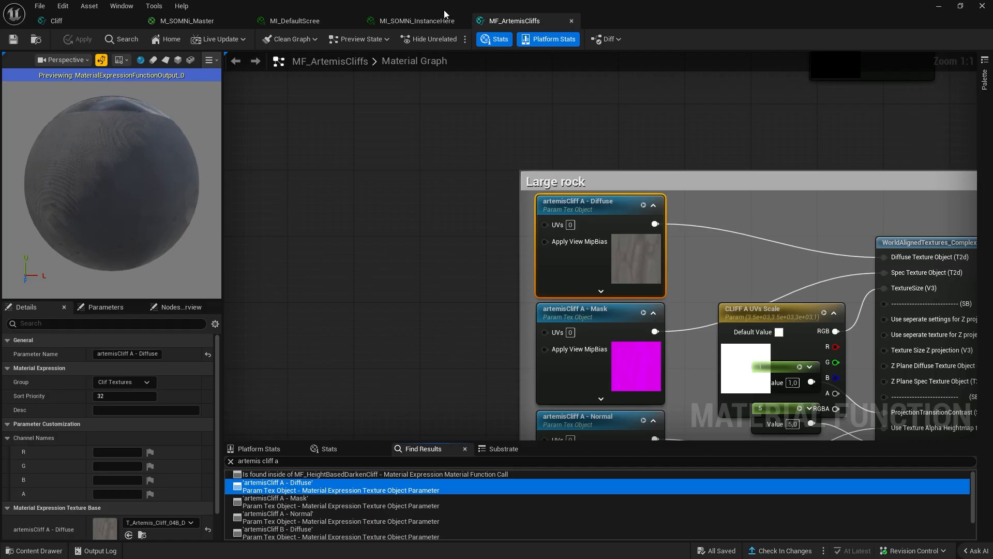
# Copy the T_Hermes_Cliff_Default_A_D texture from the instance into the function's artemisCliff A - Diffuse parameter.
pyautogui.click(413, 21)
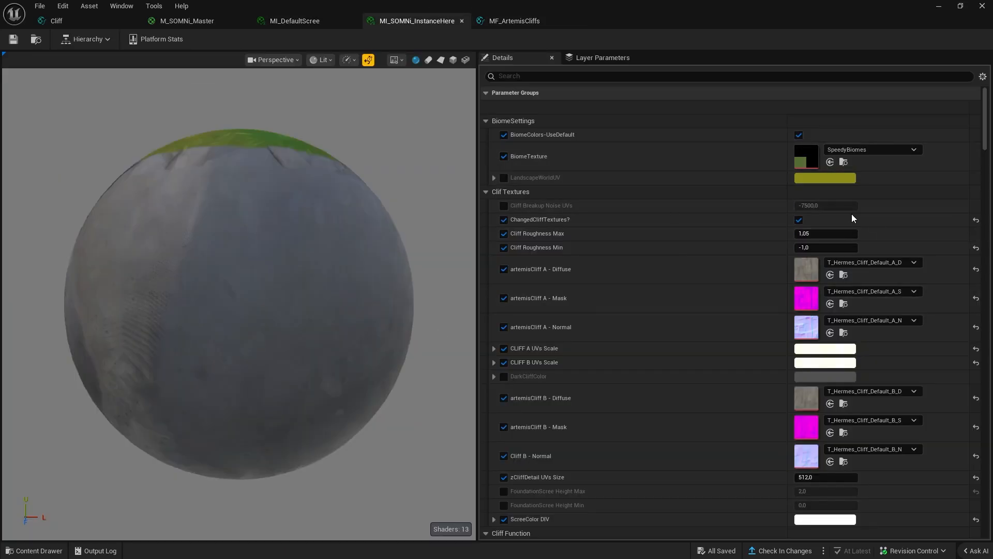
pyautogui.click(515, 20)
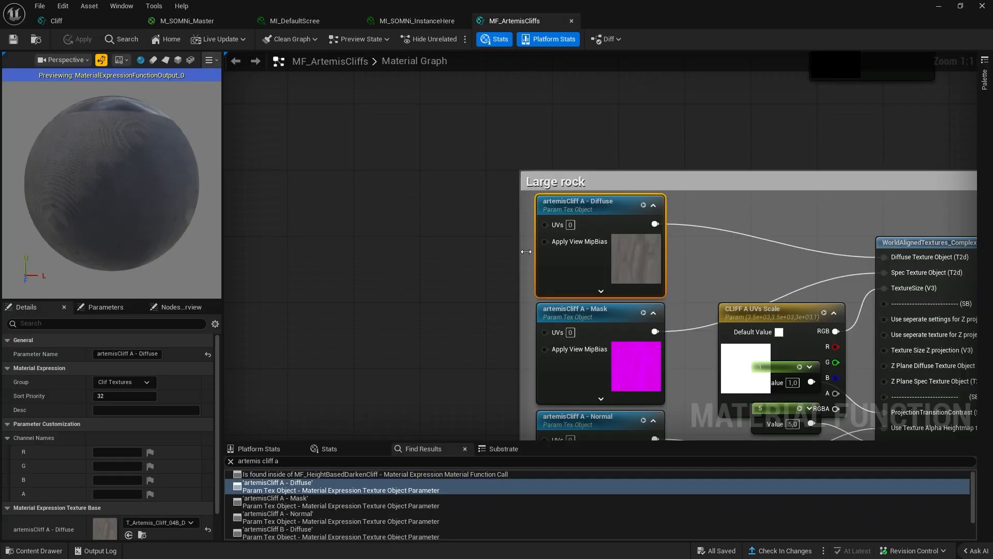
pyautogui.keyDown('shift'); pyautogui.click(63, 528); pyautogui.keyUp('shift')
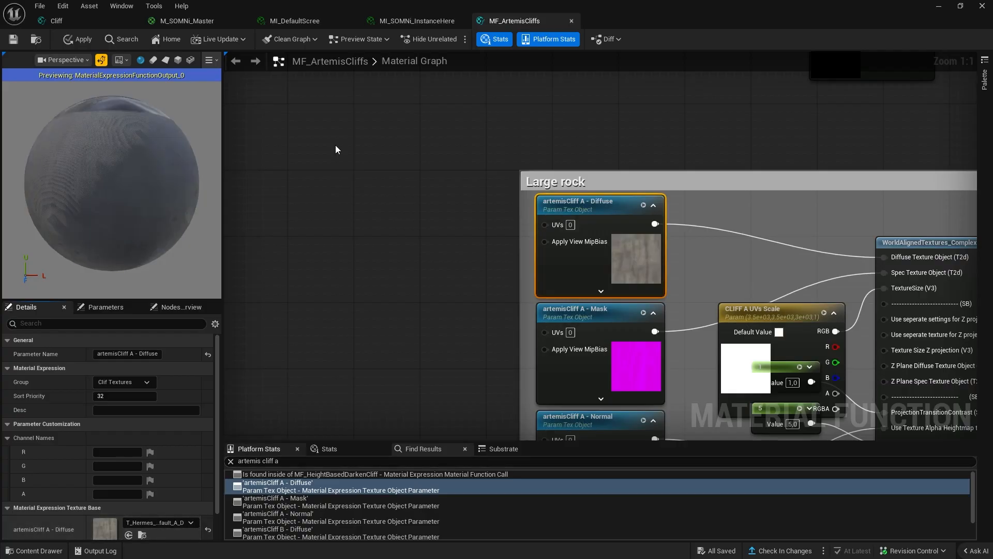
# Copy the cliff A mask and normal textures, T_Hermes_Cliff_Default_A_S and T_Hermes_Cliff_Default_A_N, from the instance into MF_ArtemisCliffs.
pyautogui.click(412, 23)
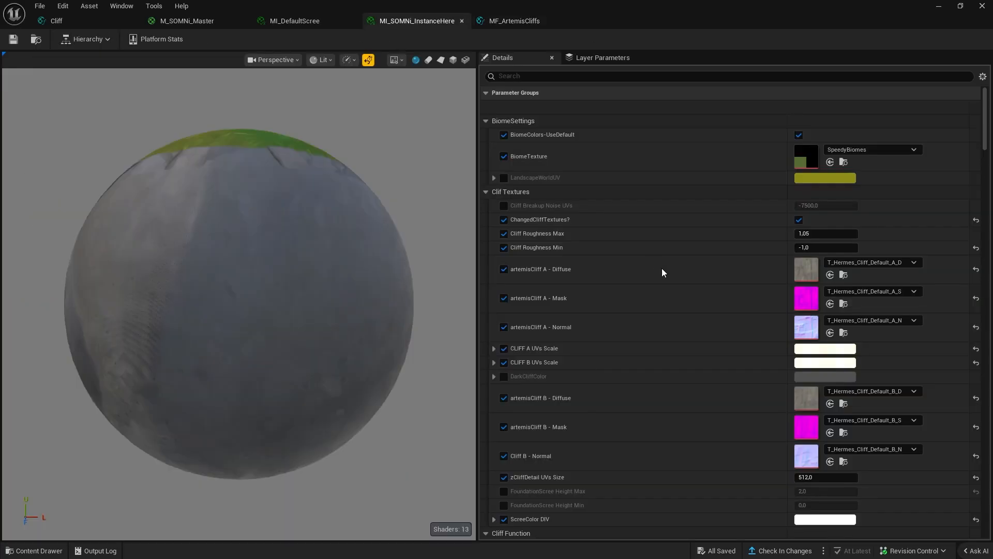
pyautogui.click(513, 22)
pyautogui.keyDown('shift'); pyautogui.click(72, 536); pyautogui.keyUp('shift')
pyautogui.click(415, 21)
pyautogui.click(514, 22)
pyautogui.click(558, 209)
pyautogui.keyDown('shift'); pyautogui.click(63, 502); pyautogui.keyUp('shift')
# Copy the cliff B diffuse, mask and normal textures (T_Hermes_Cliff_Default_B_D, B_S and B_N) from the instance into MF_ArtemisCliffs.
pyautogui.click(415, 22)
pyautogui.click(514, 22)
pyautogui.moveTo(642, 409); pyautogui.dragTo(371, 89, button='right')
pyautogui.click(489, 96)
pyautogui.click(415, 22)
pyautogui.click(513, 22)
pyautogui.click(416, 22)
pyautogui.click(514, 22)
pyautogui.click(497, 305)
pyautogui.keyDown('shift'); pyautogui.click(60, 498); pyautogui.keyUp('shift')
# Copy the CLIFF A UVs Scale and CLIFF B UVs Scale values from the instance into MF_ArtemisCliffs.
pyautogui.click(416, 22)
pyautogui.keyDown('shift'); pyautogui.rightClick(536, 348); pyautogui.keyUp('shift')
pyautogui.click(513, 21)
pyautogui.click(313, 132)
pyautogui.keyDown('shift'); pyautogui.click(62, 349); pyautogui.keyUp('shift')
pyautogui.click(415, 21)
pyautogui.click(514, 22)
pyautogui.click(556, 98)
pyautogui.keyDown('shift'); pyautogui.click(62, 352); pyautogui.keyUp('shift')
pyautogui.scroll(-3, 488, 360)
# Find the Cliff Roughness parameters in MF_ArtemisCliffs and match their defaults to the instance: Max 1,05 and Min -1,0.
pyautogui.click(416, 22)
pyautogui.click(514, 21)
pyautogui.click(393, 265)
pyautogui.hotkey('ctrl', 'f')
pyautogui.write('cliff roughness')
pyautogui.click(331, 494)
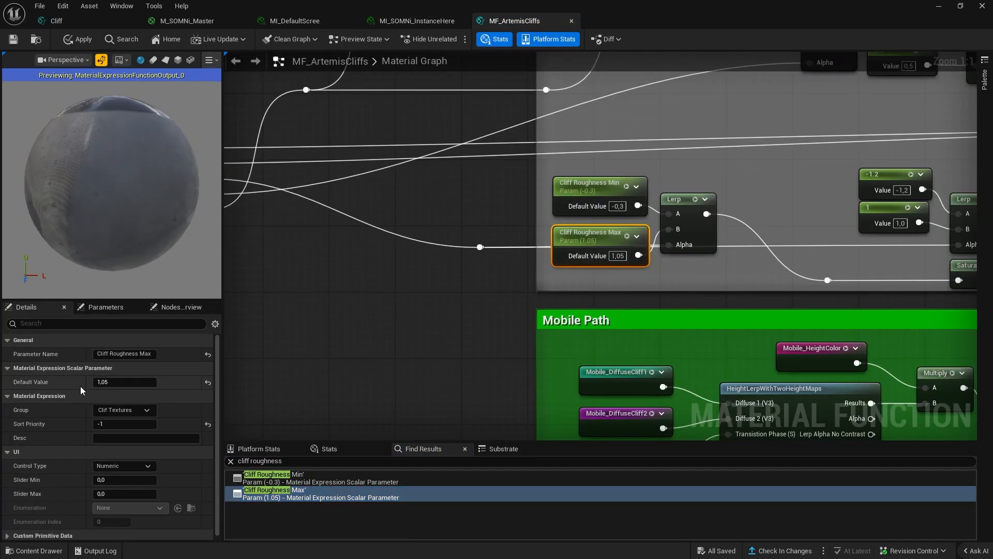
pyautogui.click(416, 21)
pyautogui.click(514, 22)
# Copy the instance's zCliffDetail UVs Size of 512 into the matching parameter of MF_ArtemisCliffs.
pyautogui.click(415, 22)
pyautogui.scroll(-3, 576, 371)
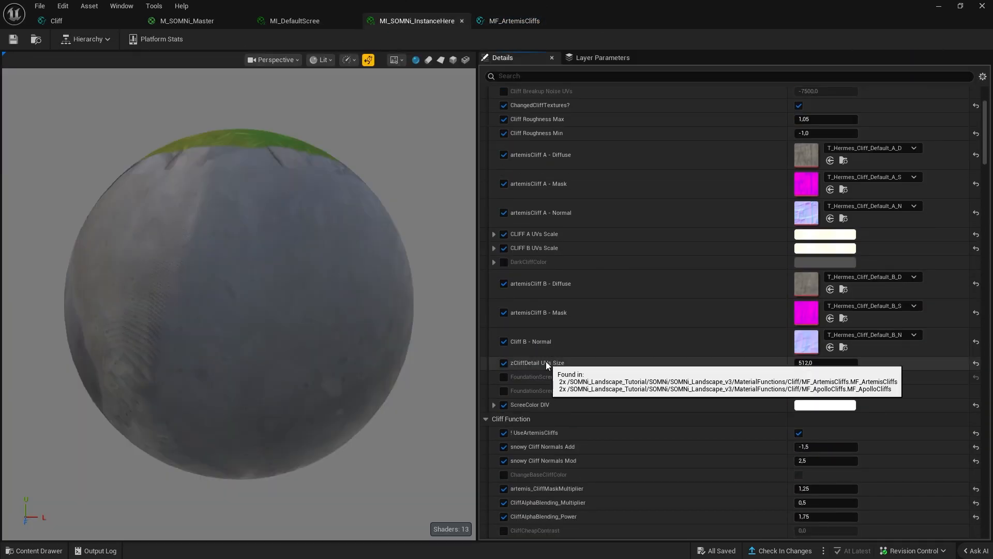
pyautogui.keyDown('shift'); pyautogui.rightClick(545, 361); pyautogui.keyUp('shift')
pyautogui.click(513, 22)
pyautogui.click(355, 330)
pyautogui.hotkey('ctrl', 'f')
pyautogui.write('detail')
pyautogui.click(300, 502)
pyautogui.keyDown('shift'); pyautogui.click(62, 383); pyautogui.keyUp('shift')
# Find the scree parameters in MF_ArtemisCliffs and carry over the instance's ScreeColor DIV value.
pyautogui.click(416, 22)
pyautogui.click(513, 22)
pyautogui.click(485, 244)
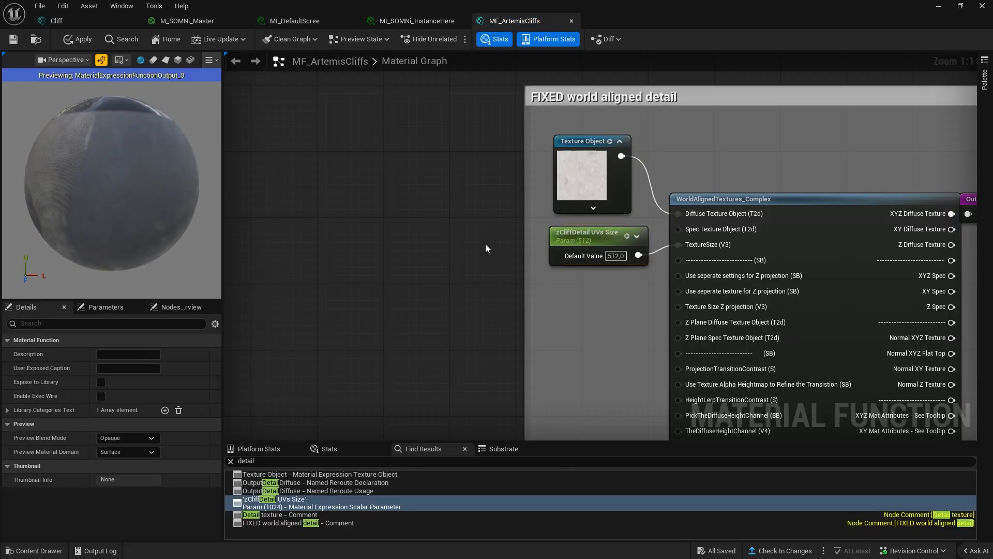
pyautogui.write('scree')
pyautogui.click(321, 527)
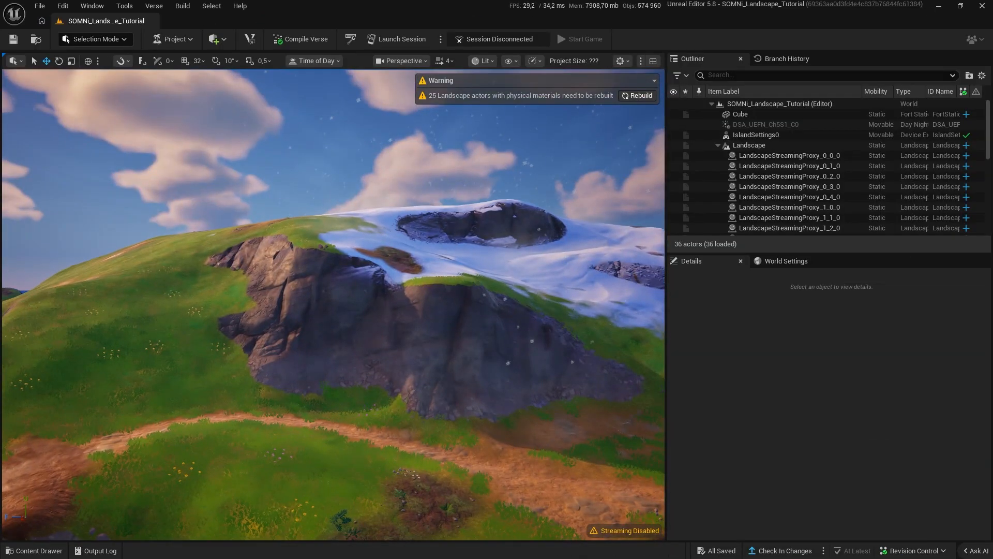
# Browse to the SOMNi content and collapse the cliff parameter groups in the MI_SOMNi_InstanceHere material instance.
pyautogui.hotkey('ctrl', 'space')
pyautogui.click(64, 203)
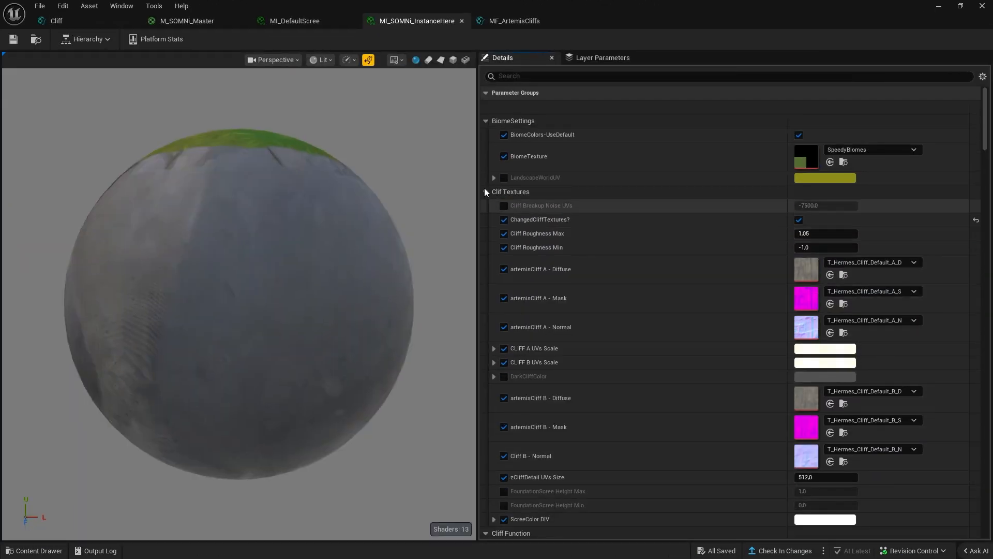
pyautogui.click(485, 191)
pyautogui.click(485, 206)
pyautogui.click(486, 207)
pyautogui.click(486, 206)
pyautogui.click(486, 219)
pyautogui.click(486, 234)
# Open the MF_Common_Grass material function and locate its high contrast grass parameter node.
pyautogui.hotkey('ctrl', 'space')
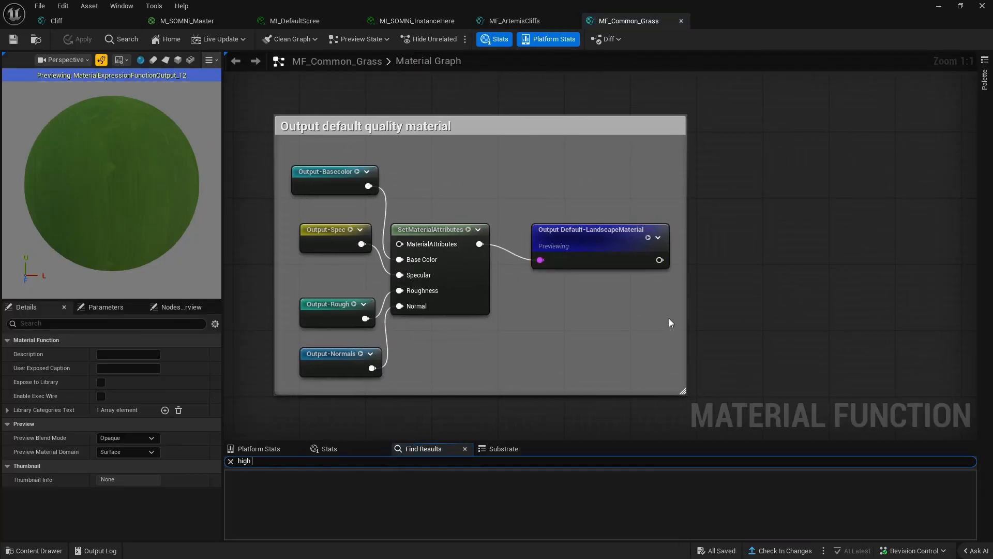
pyautogui.write('contrast')
pyautogui.click(343, 511)
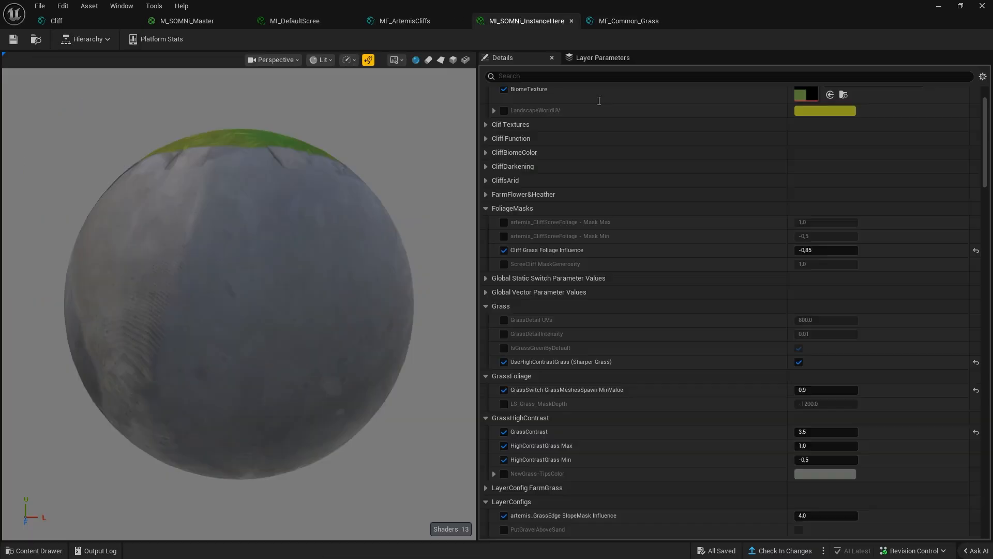
# Review the instance's LayerConfigs parameters and browse to the layer texture's asset.
pyautogui.scroll(-6, 721, 344)
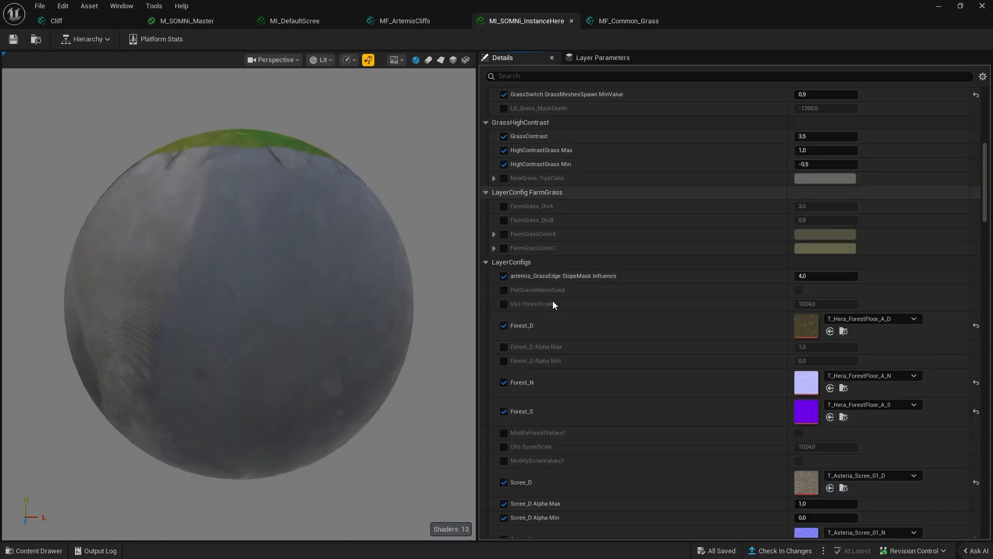
pyautogui.scroll(-2, 553, 300)
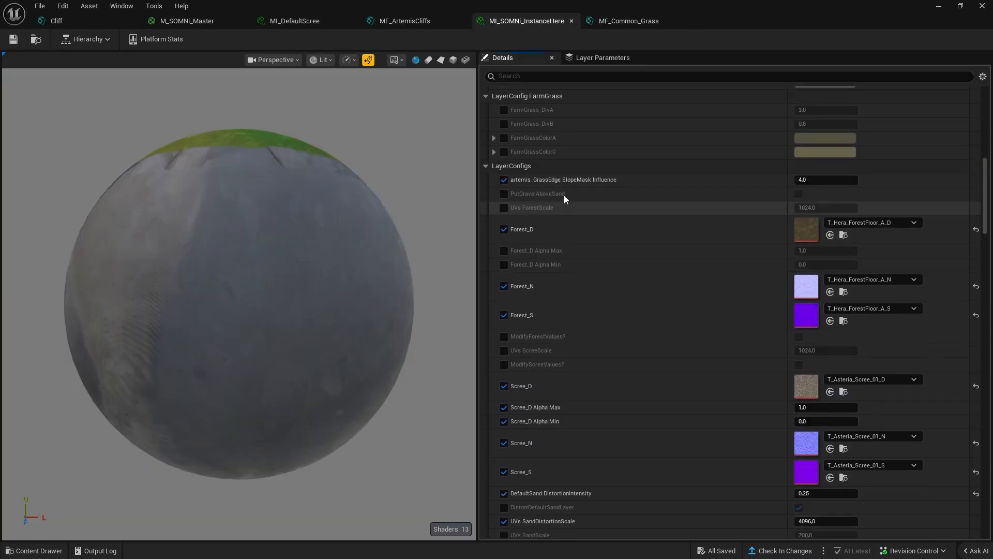
pyautogui.scroll(3, 615, 206)
pyautogui.click(843, 329)
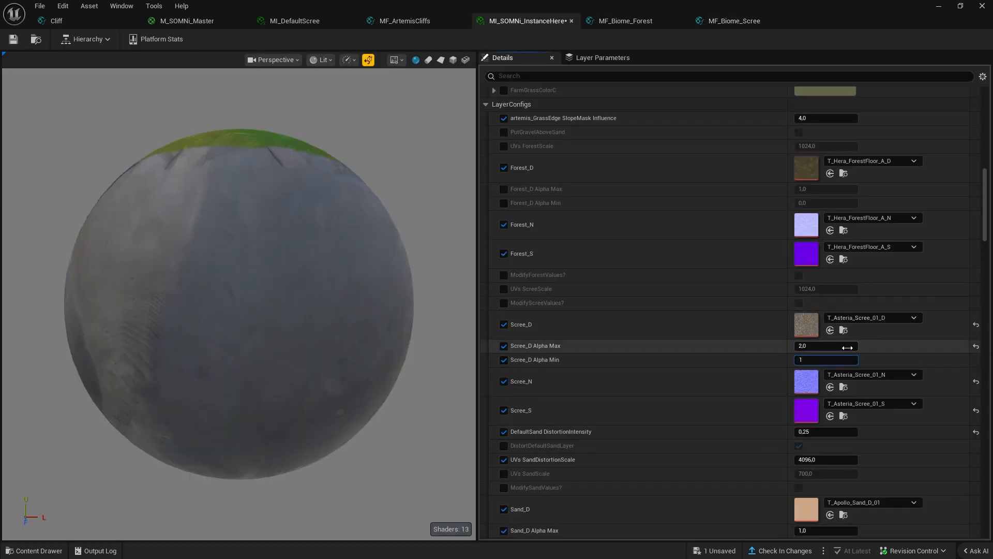
# Set Scree_D Alpha Max to 1,1 and Scree_D Alpha Min to -0,05 in the instance, and close MF_Biome_Scree.
pyautogui.click(819, 346)
pyautogui.scroll(-3, 704, 365)
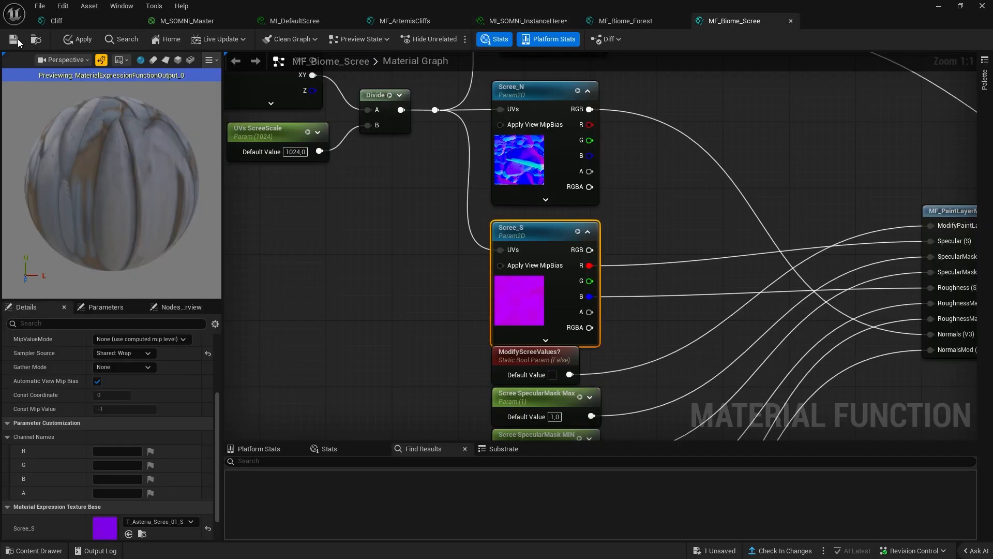
pyautogui.click(790, 21)
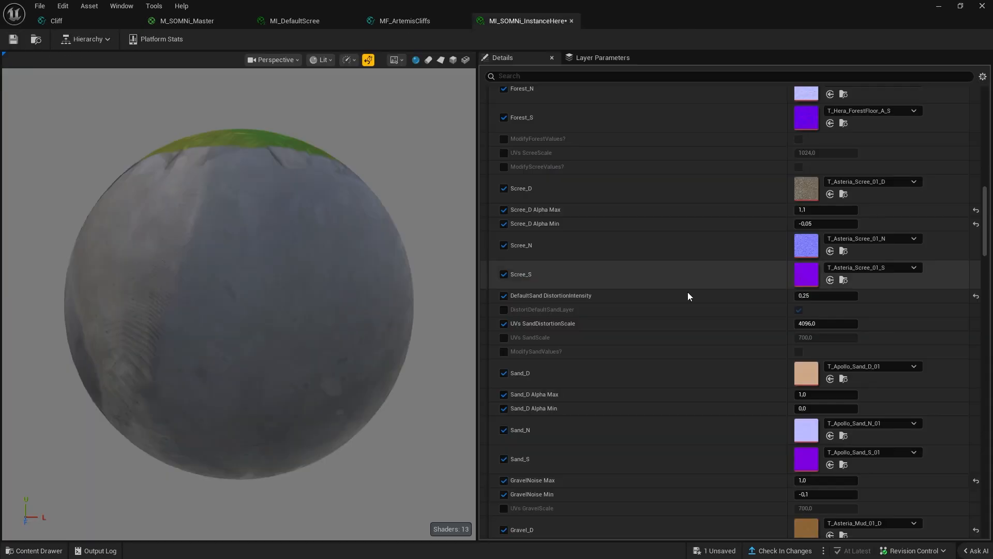
# Locate the gravel parameters in MF_Common_Gravel and select the Gravel_D Alpha Min node.
pyautogui.scroll(-5, 687, 292)
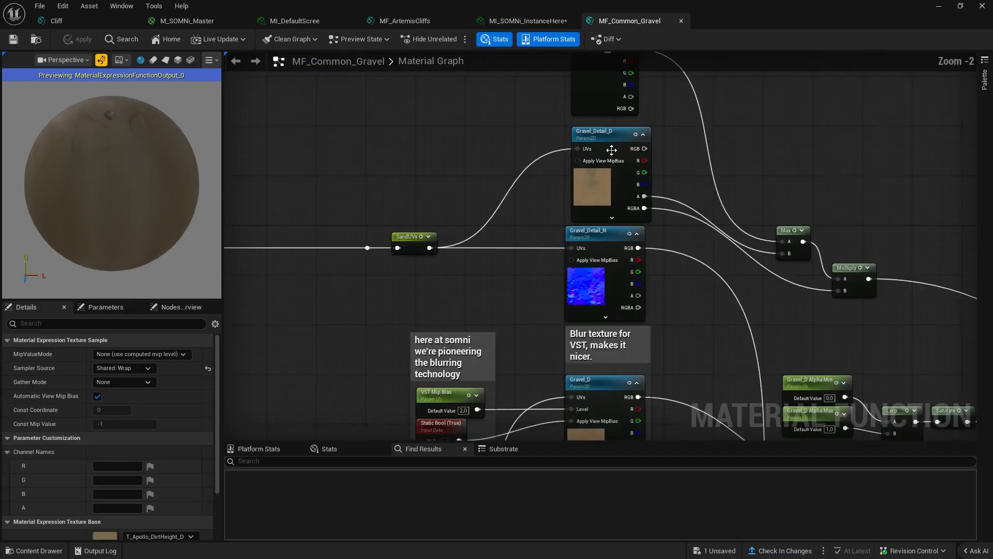
pyautogui.scroll(2, 518, 393)
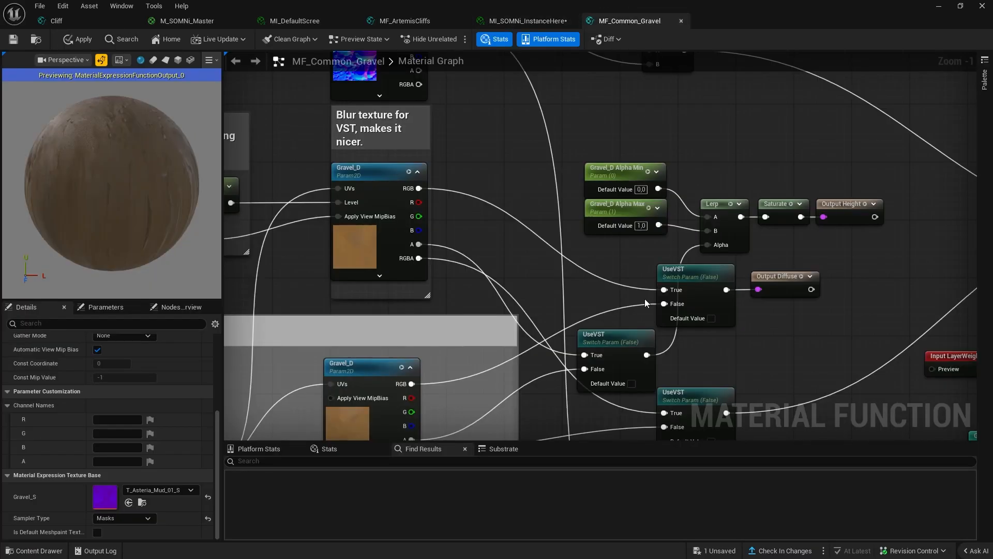
pyautogui.click(634, 171)
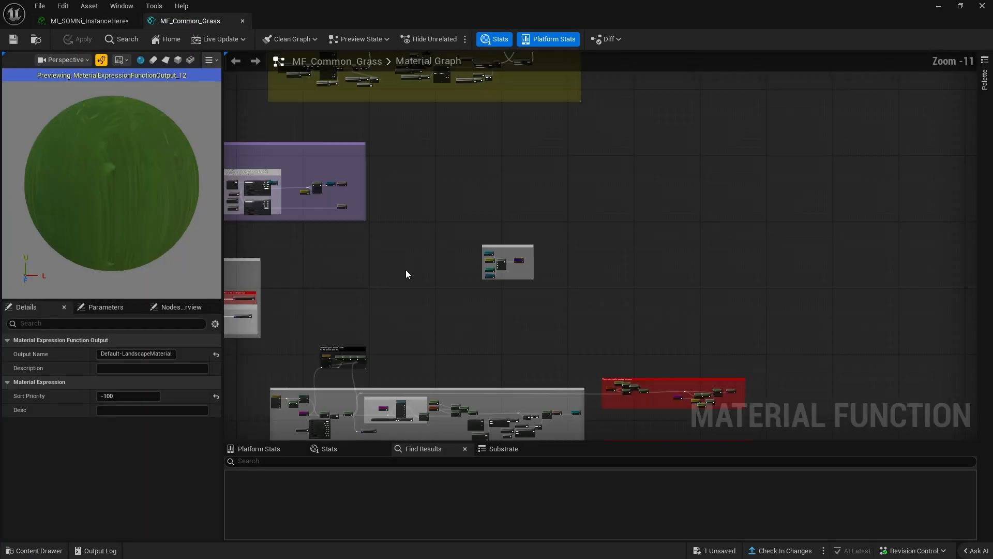
# Locate the Lerp GrassColor D parameter in MF_Common_Grass, close the function and return to the level.
pyautogui.scroll(5, 578, 255)
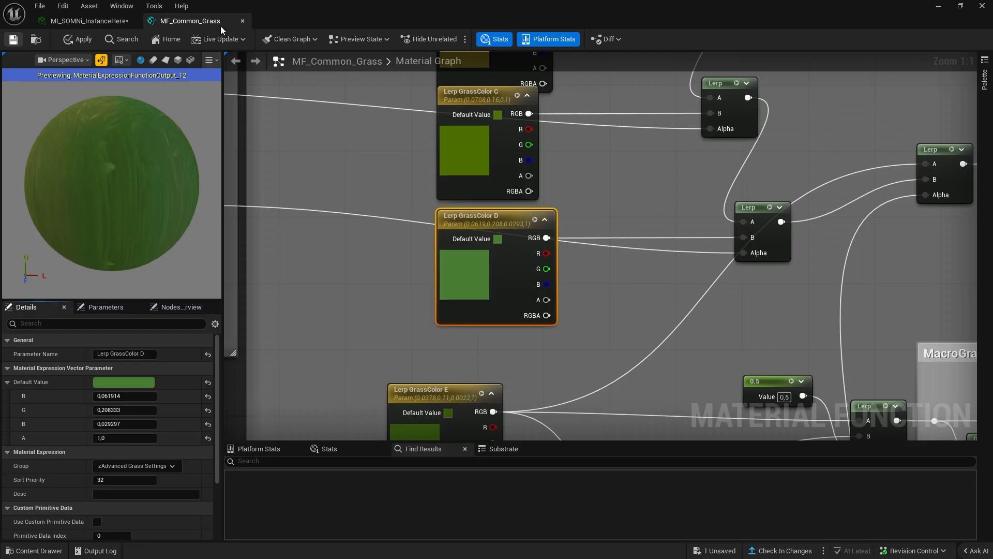
pyautogui.click(243, 21)
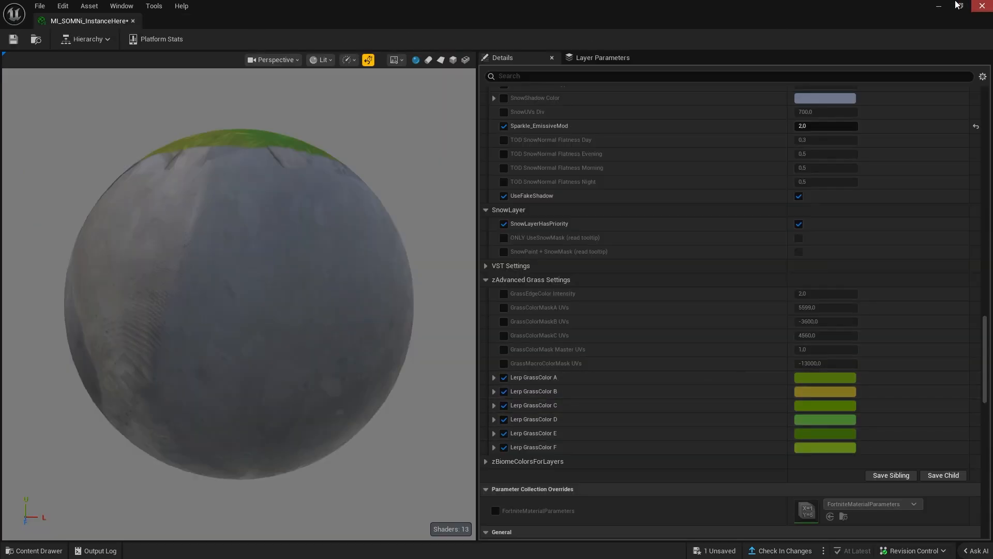
pyautogui.click(944, 5)
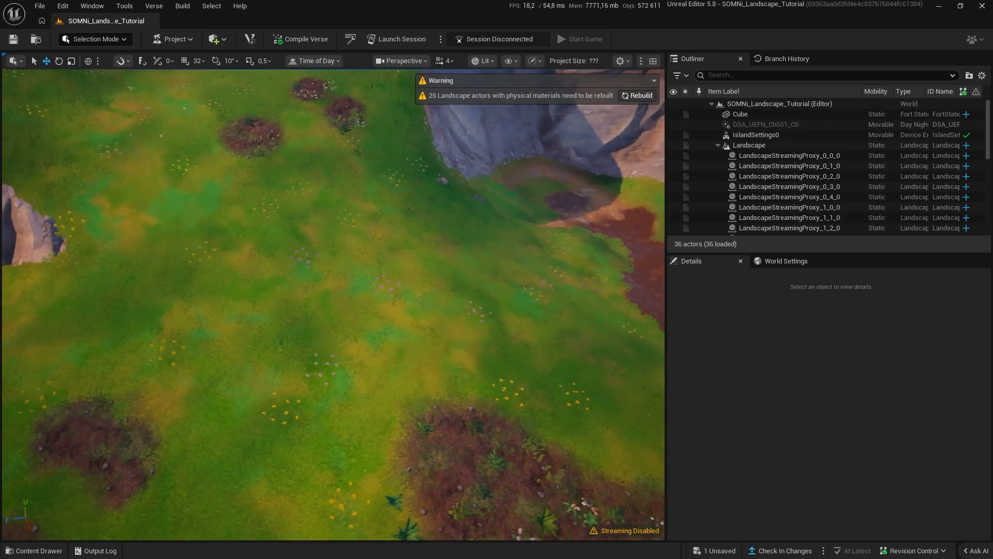
# Fly over the landscape to examine the grass colours and how they blend into the brown ground patches and rock.
pyautogui.press('w')
pyautogui.moveTo(333, 305); pyautogui.dragTo(147, 230, button='right')
pyautogui.scroll(-5, 333, 305)
pyautogui.press('w')
pyautogui.scroll(2, 333, 306)
pyautogui.press('w')
pyautogui.scroll(2, 333, 305)
pyautogui.press('w')
pyautogui.scroll(2, 333, 305)
pyautogui.press('w')
pyautogui.scroll(2, 333, 305)
pyautogui.press('w')
pyautogui.press('w')
pyautogui.moveTo(616, 171); pyautogui.dragTo(624, 211, button='right')
pyautogui.press('s')
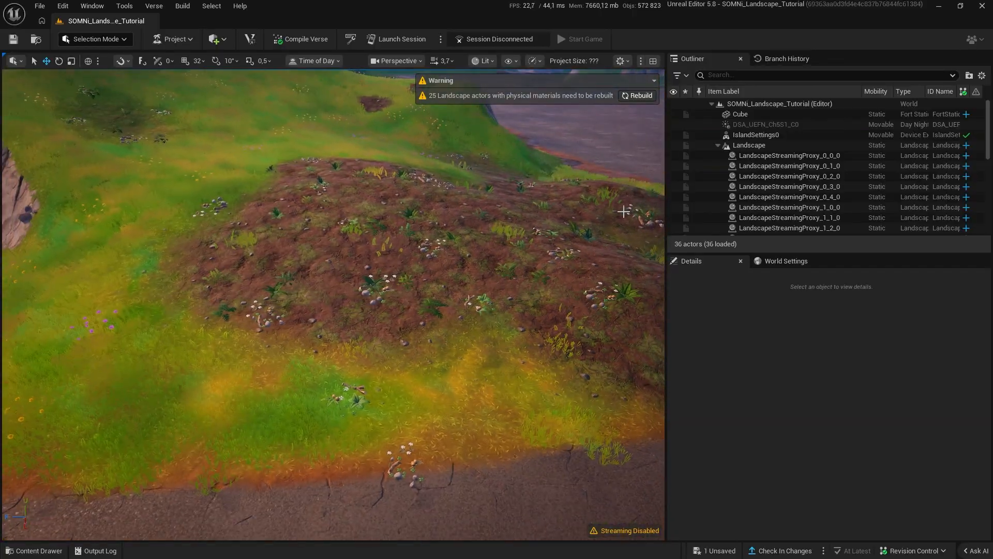
# Rebuild the landscape's physical materials and save all unsaved assets.
pyautogui.click(718, 552)
pyautogui.click(582, 403)
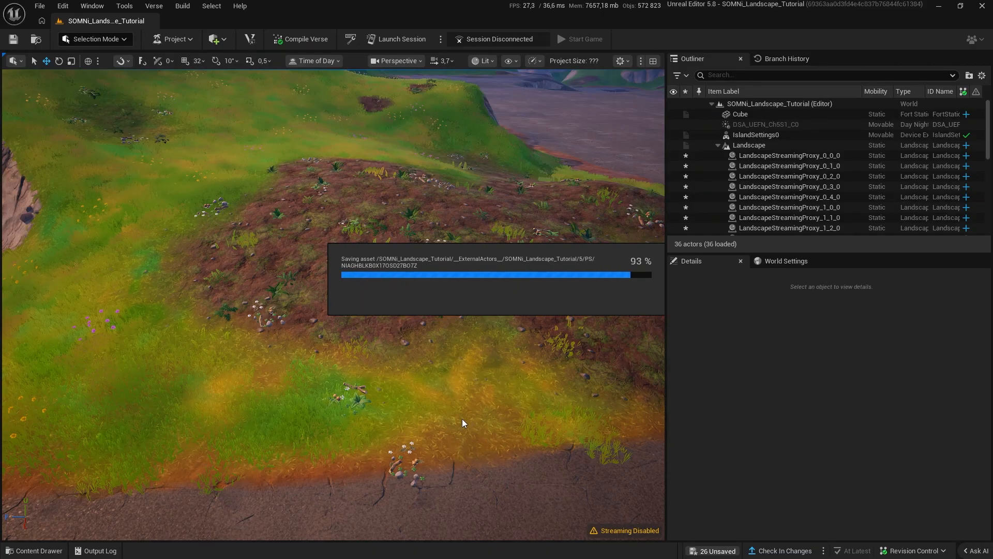
pyautogui.moveTo(495, 397); pyautogui.dragTo(282, 347, button='right')
# Open MI_BasicGrassMeshes_TSF from the SOMNi_Landscape_v3 Materials folder, maximise its editor and locate the MaskGrass parameters.
pyautogui.click(31, 551)
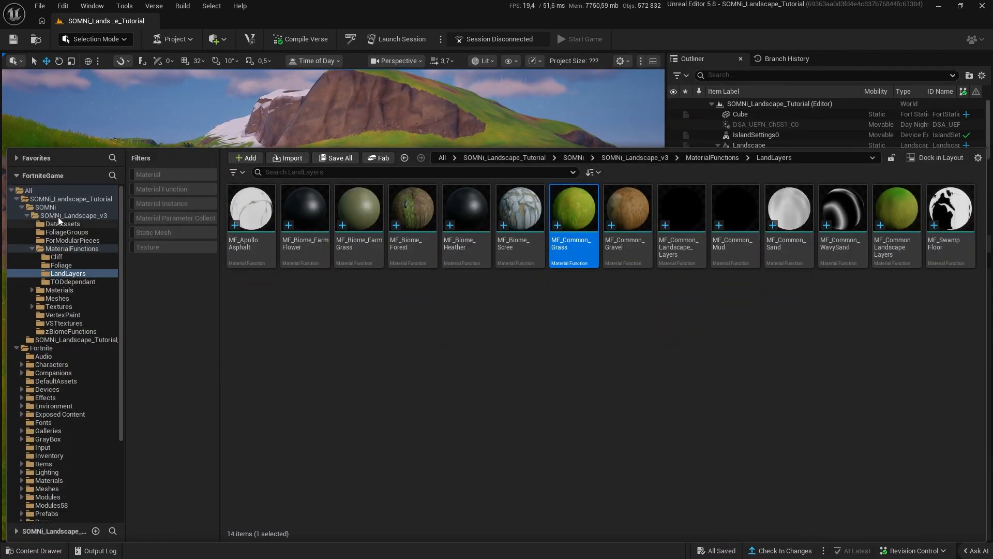
pyautogui.click(73, 215)
pyautogui.doubleClick(460, 222)
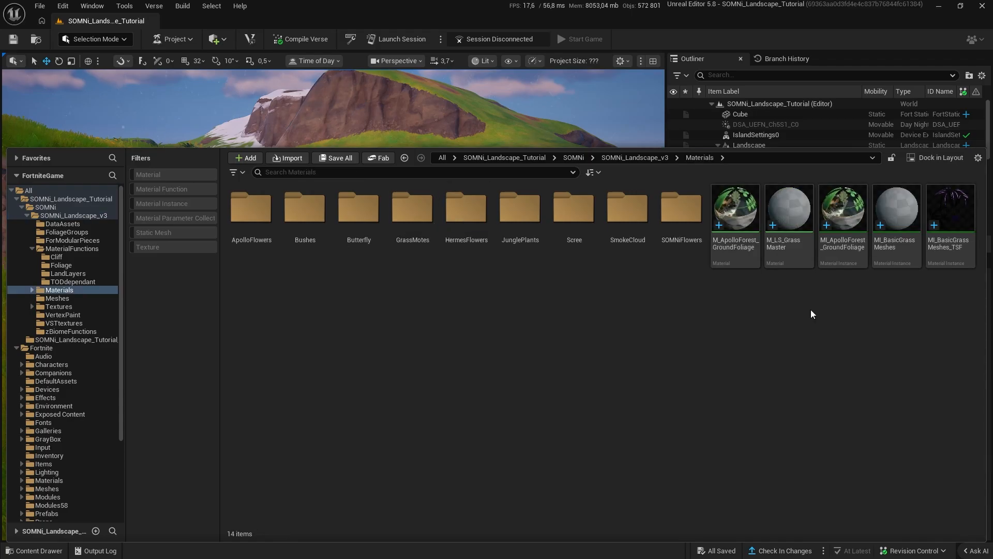
pyautogui.doubleClick(948, 222)
pyautogui.moveTo(225, 4); pyautogui.dragTo(438, 63)
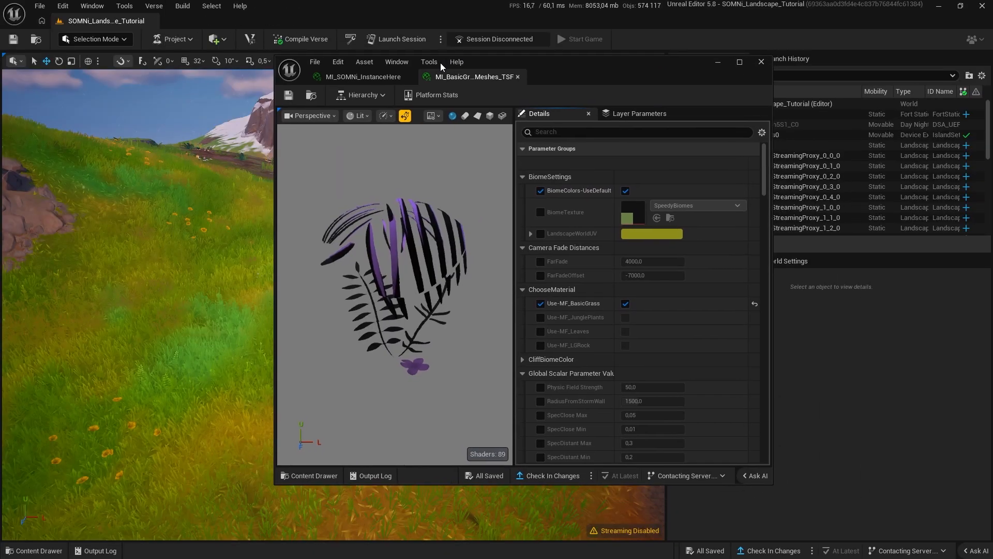
pyautogui.scroll(-10, 607, 304)
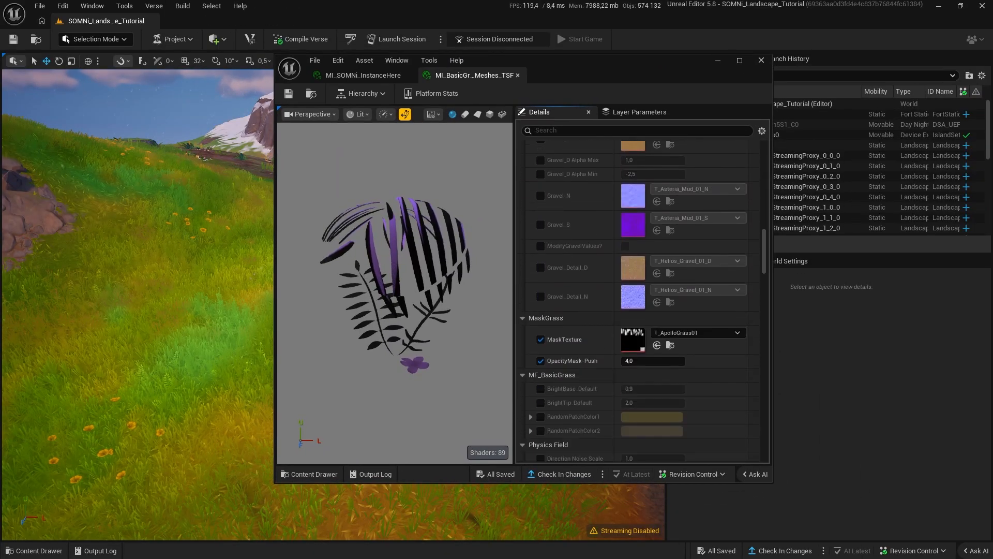
pyautogui.click(742, 61)
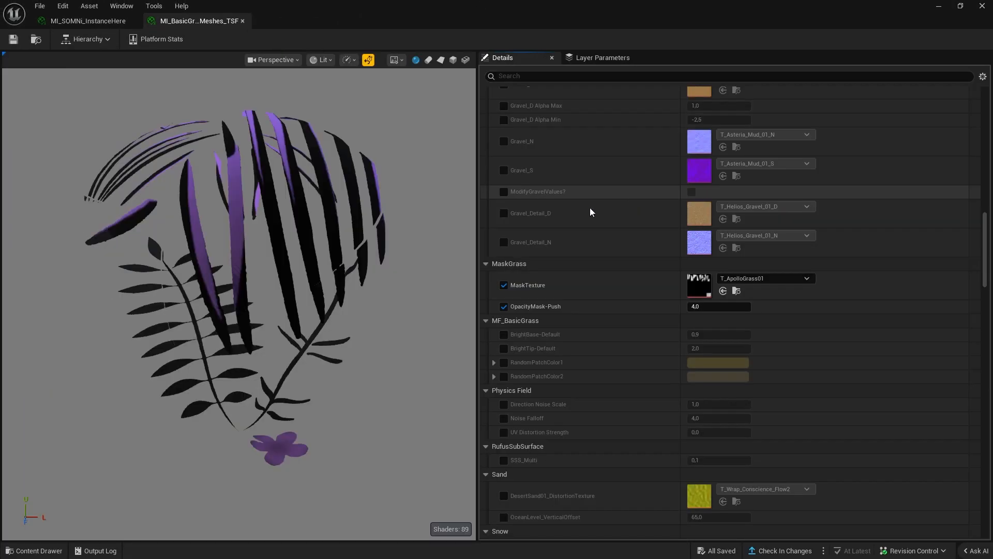
# Replace the instance's MaskTexture with T_ChunkyGrass01 and save it.
pyautogui.click(736, 291)
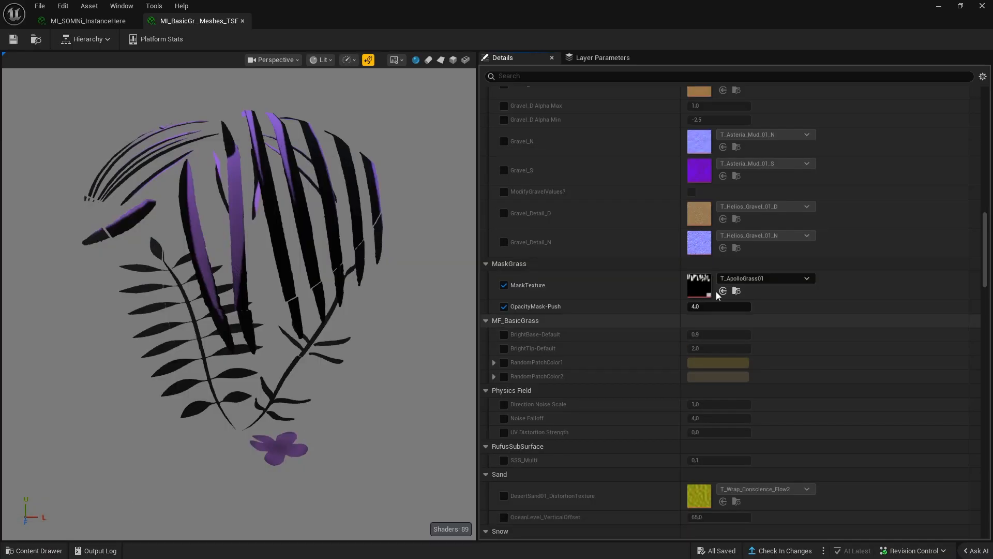
pyautogui.click(724, 290)
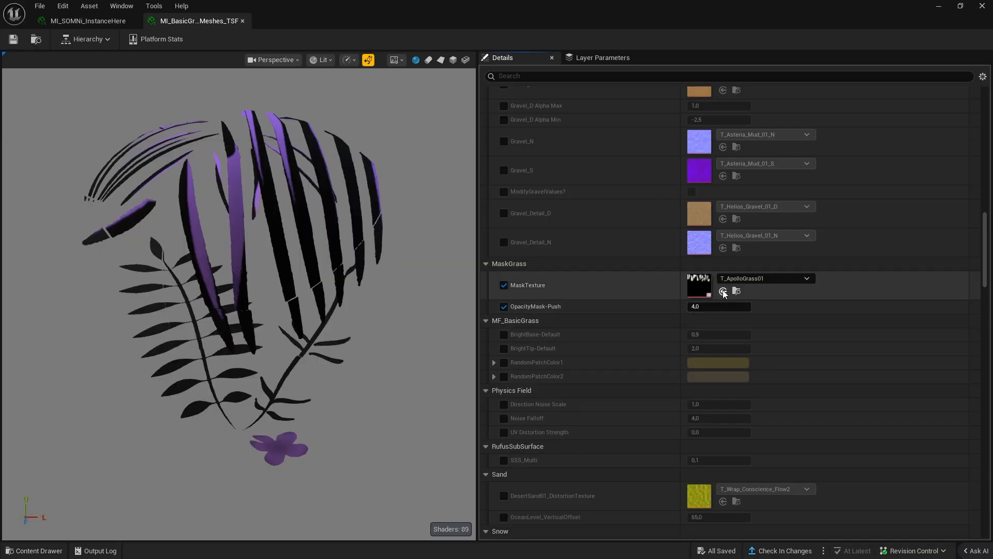
pyautogui.click(11, 38)
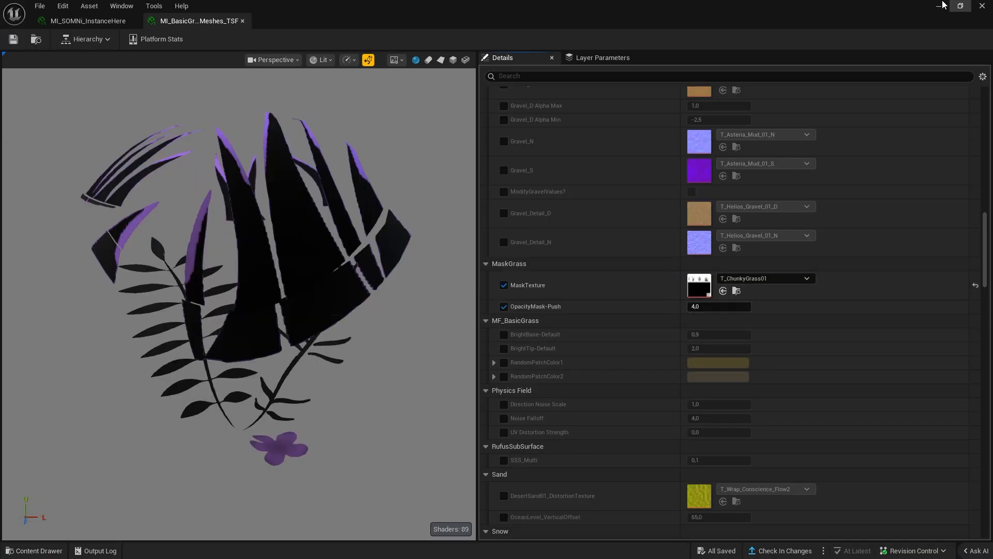
# Open Foliage_StandardGrass from FoliageGroups and set grass variety Index 0 to Scale X 1,25–1,5 and Scale Z 2,0–2,5.
pyautogui.click(35, 550)
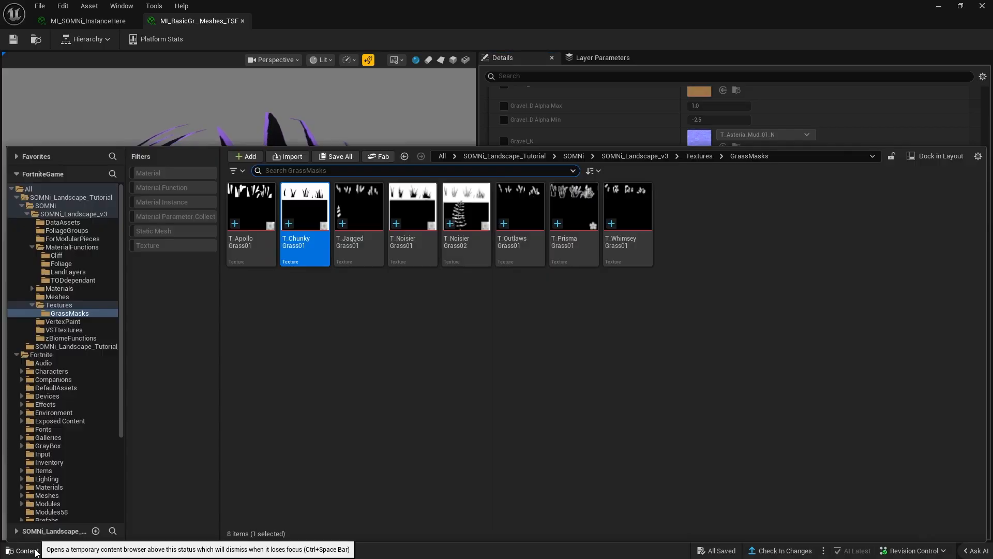
pyautogui.click(83, 231)
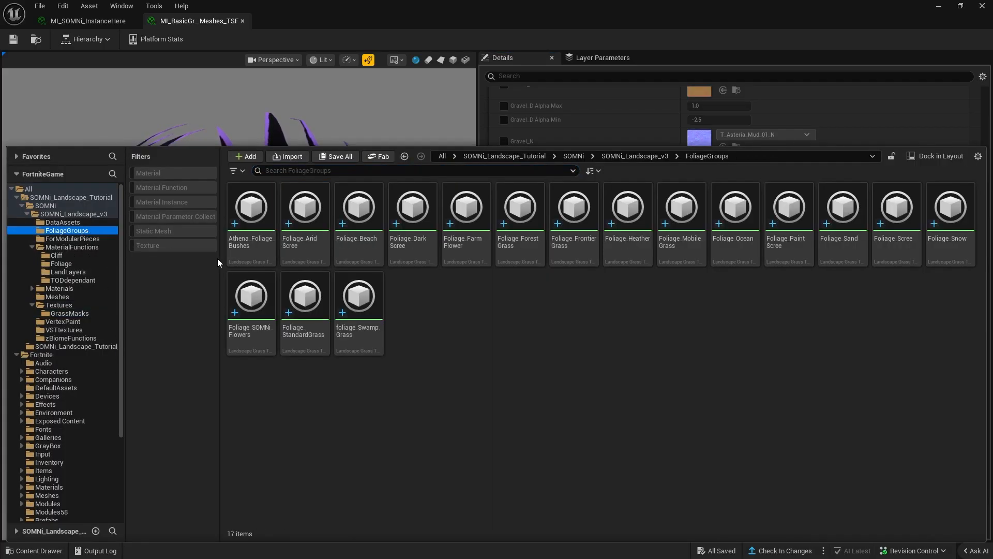
pyautogui.doubleClick(299, 344)
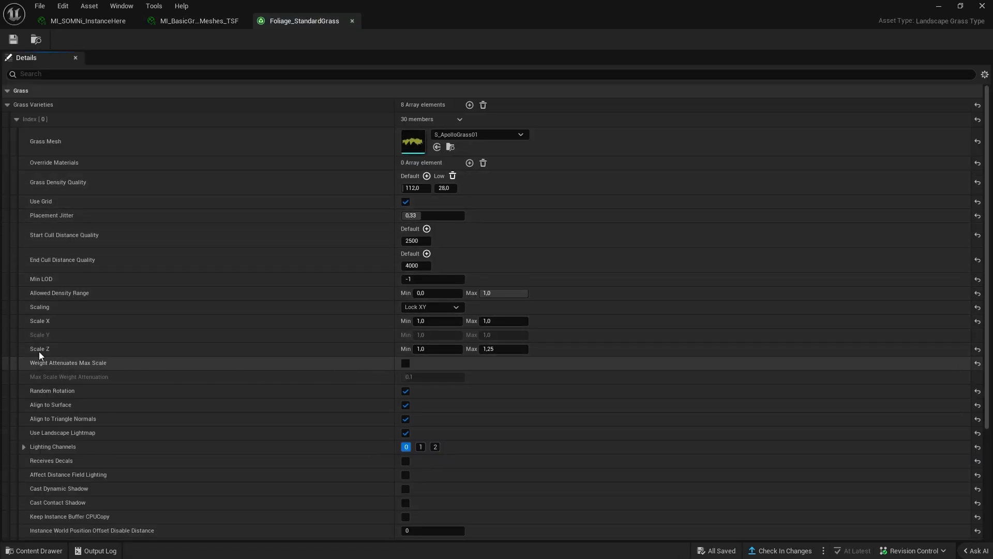
pyautogui.click(440, 321)
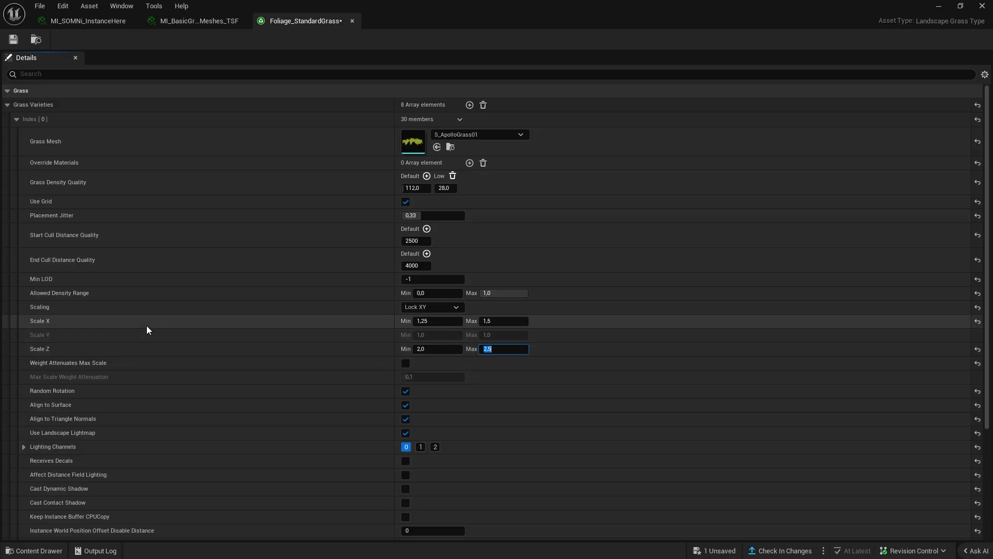
# Expand grass variety Index 4 in Foliage_StandardGrass down to its scale settings.
pyautogui.scroll(-5, 1, 453)
pyautogui.scroll(1, 19, 479)
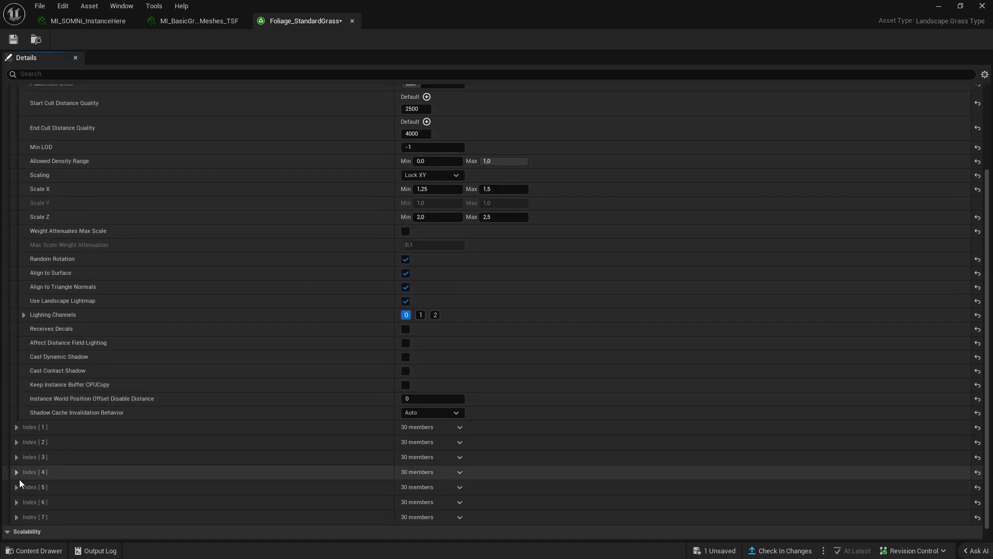
pyautogui.click(16, 472)
pyautogui.scroll(-7, 279, 240)
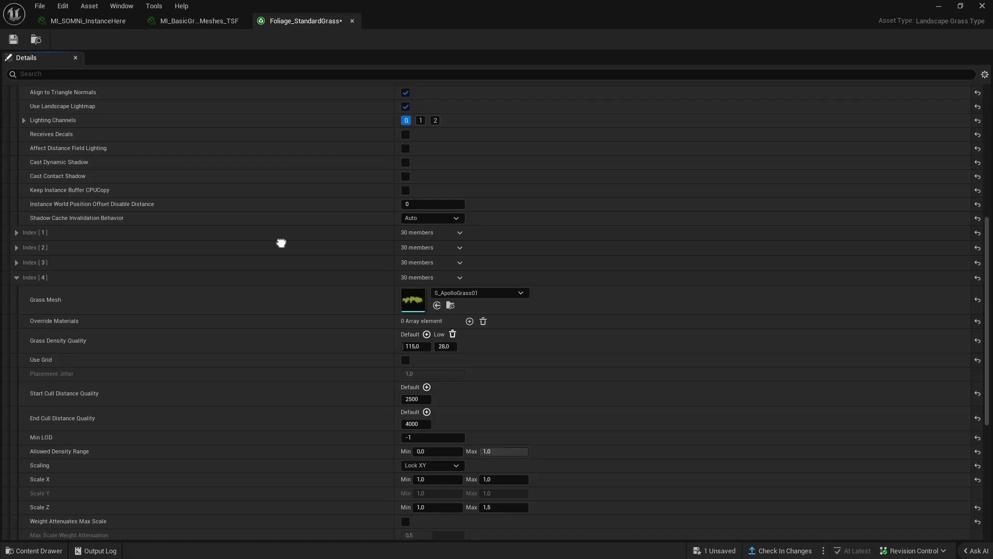
# Copy the Scale X and Scale Z ranges from grass variety Index 0 to Index 4.
pyautogui.hotkey('ctrl', 'v')
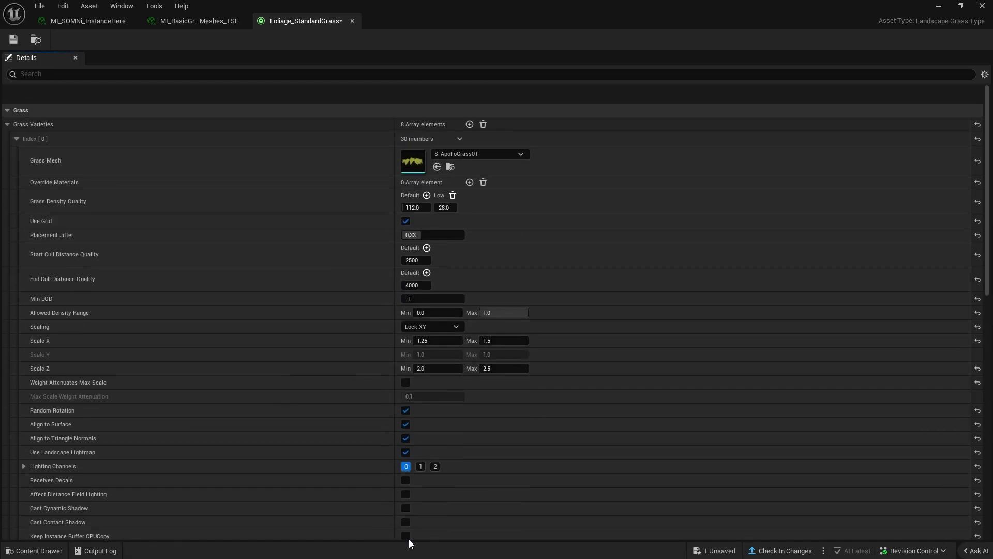
pyautogui.scroll(-1, 407, 518)
pyautogui.scroll(-20, 391, 362)
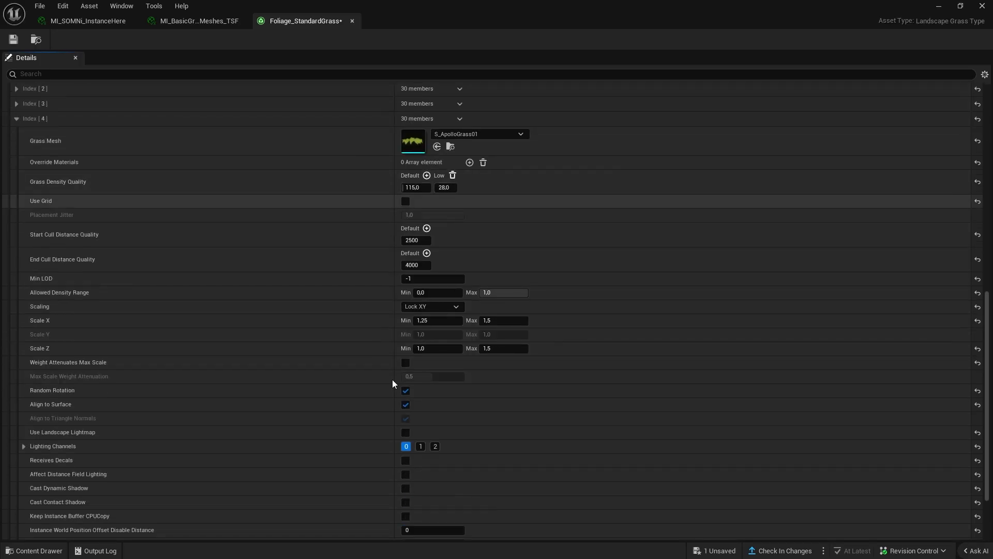
pyautogui.keyDown('shift'); pyautogui.click(382, 347); pyautogui.keyUp('shift')
pyautogui.click(455, 351)
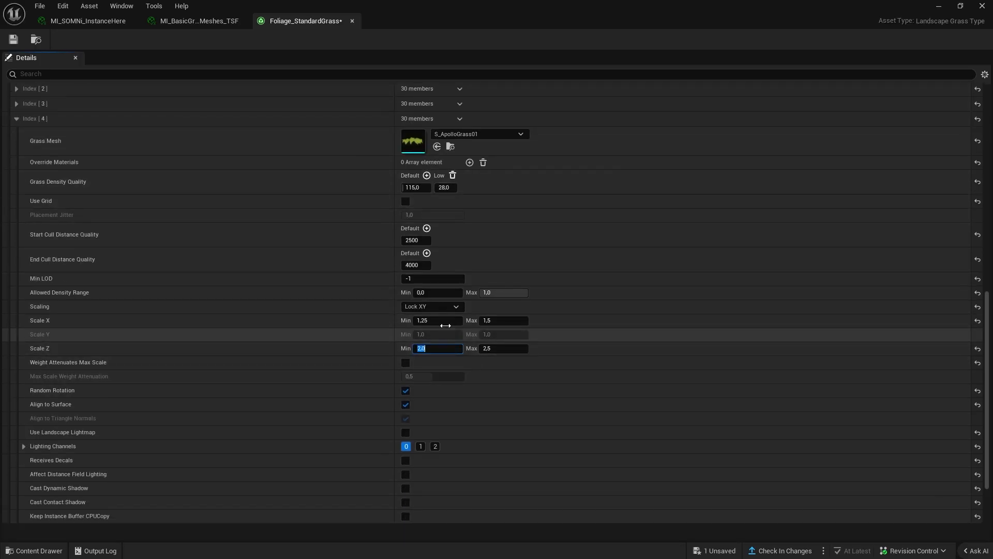
# Set Index 4's Scale X to 1,0 minimum and 1,25 maximum, and its Scale Z to 2,5 for both.
pyautogui.write('1,25')
pyautogui.press('Tab')
pyautogui.write('2,5')
pyautogui.press('Tab')
pyautogui.write('2,')
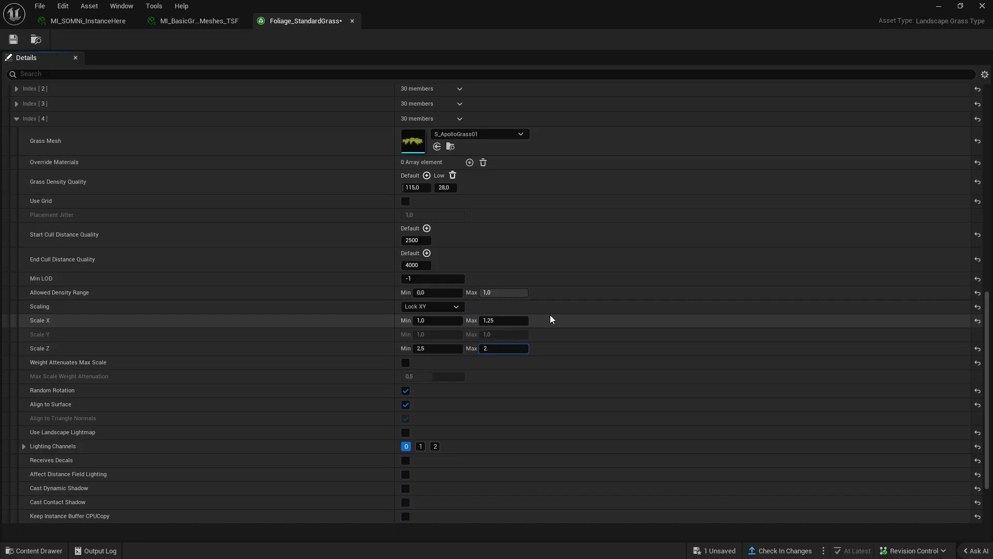
pyautogui.write('5')
pyautogui.press('Return')
# Expand grass varieties Index 1 to 3 and set the SM_Hermes_Wildflower variety's Scale Z to 0,75 minimum and 1 maximum.
pyautogui.scroll(8, 281, 317)
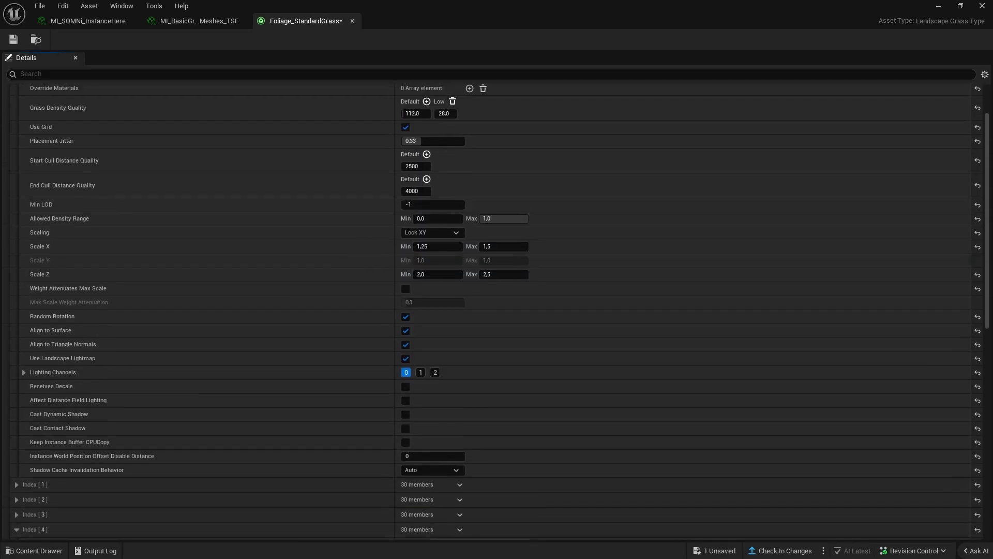
pyautogui.scroll(-6, 282, 505)
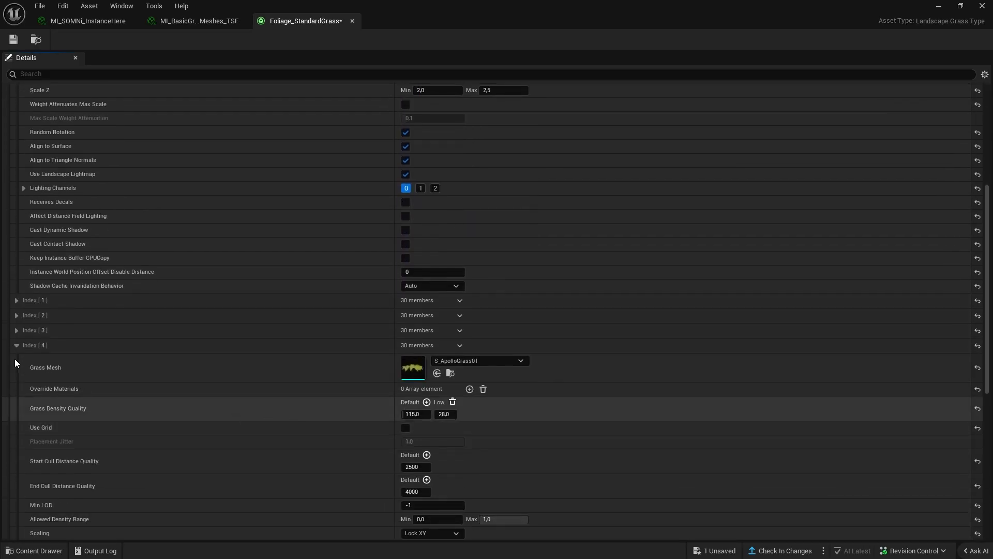
pyautogui.click(17, 330)
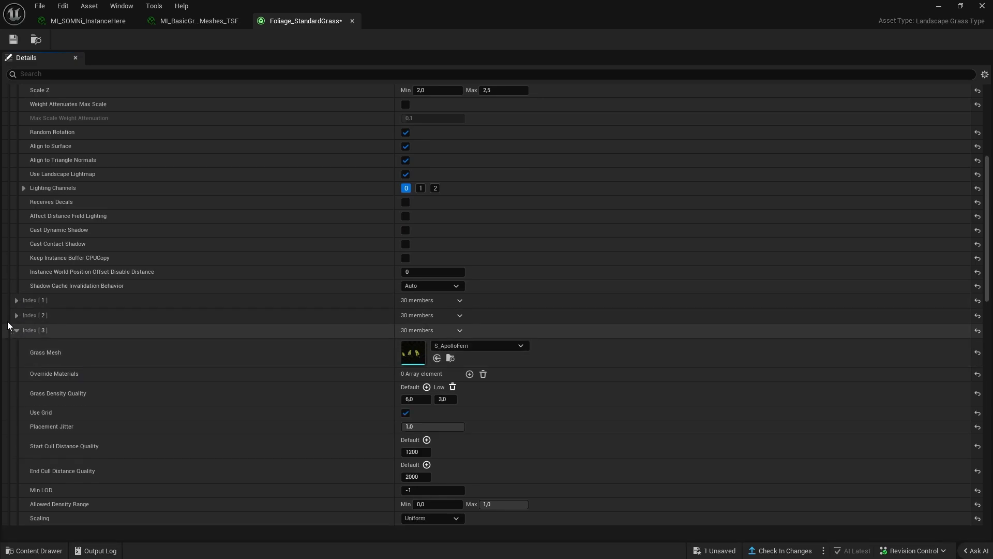
pyautogui.click(18, 315)
pyautogui.click(17, 301)
pyautogui.scroll(-3, 434, 423)
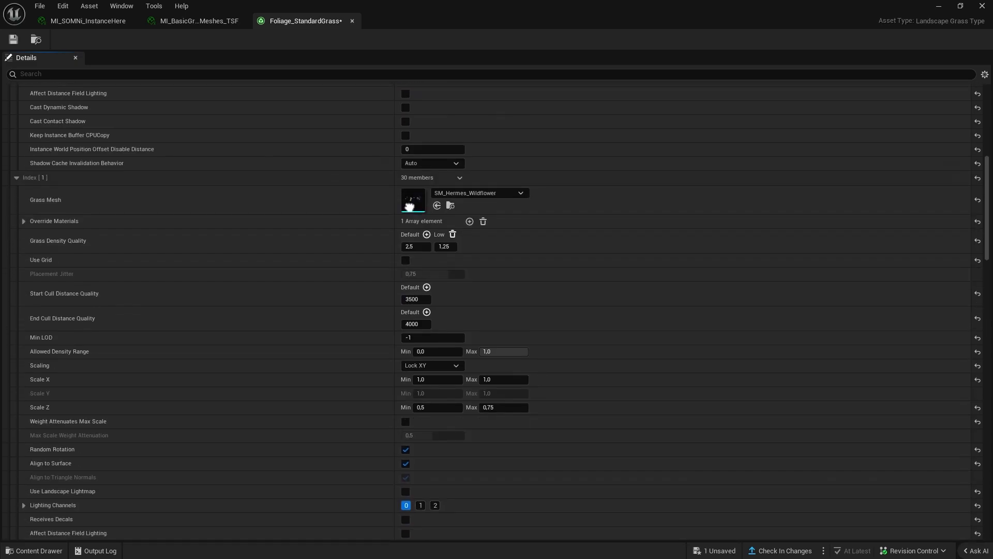
pyautogui.click(438, 392)
pyautogui.write('0,75')
pyautogui.press('Tab')
pyautogui.write('1')
pyautogui.press('Return')
# Set the S_ApolloTallWeeds01 variety's Scale X to 1,5 for both minimum and maximum.
pyautogui.scroll(-10, 442, 393)
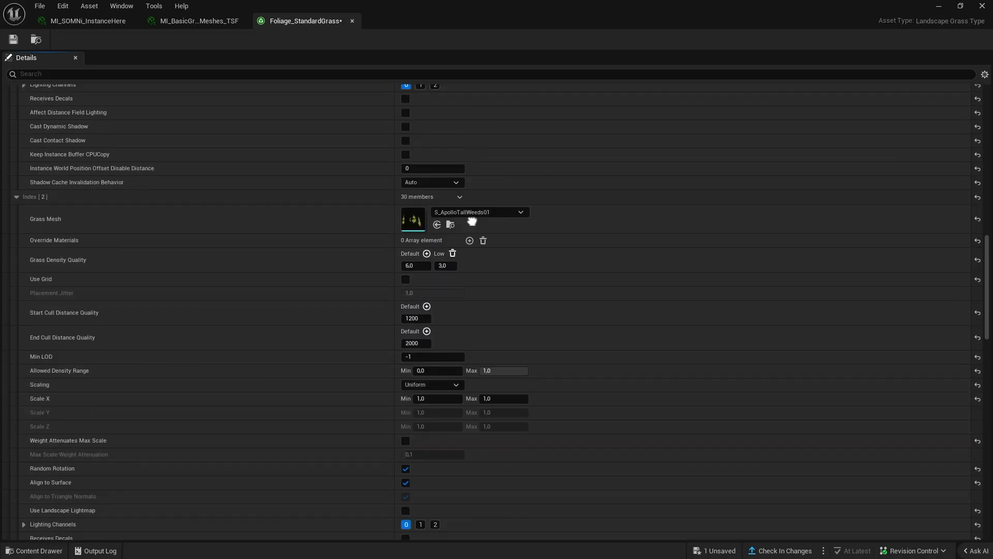
pyautogui.click(446, 340)
pyautogui.write('1,5')
pyautogui.press('Tab')
pyautogui.write('1,5')
pyautogui.moveTo(490, 326); pyautogui.dragTo(510, 129, button='right')
pyautogui.click(428, 313)
pyautogui.press('Tab')
# Save Foliage_StandardGrass and MI_BasicGrassMeshes_TSF.
pyautogui.click(13, 39)
pyautogui.click(223, 21)
pyautogui.click(13, 39)
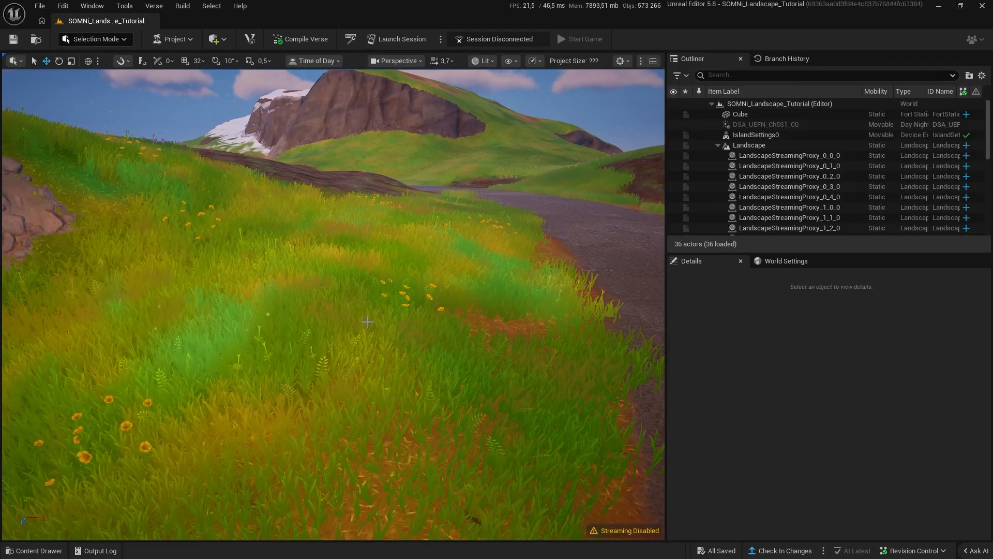
# Fly around the level to examine the new grass shape and scale across the hills.
pyautogui.scroll(-5, 368, 322)
pyautogui.moveTo(368, 322); pyautogui.dragTo(20, 347, button='right')
pyautogui.scroll(2, 347, 357)
pyautogui.moveTo(331, 306); pyautogui.dragTo(155, 280, button='right')
pyautogui.scroll(2, 259, 292)
pyautogui.moveTo(486, 93); pyautogui.dragTo(509, 148, button='right')
pyautogui.click(510, 60)
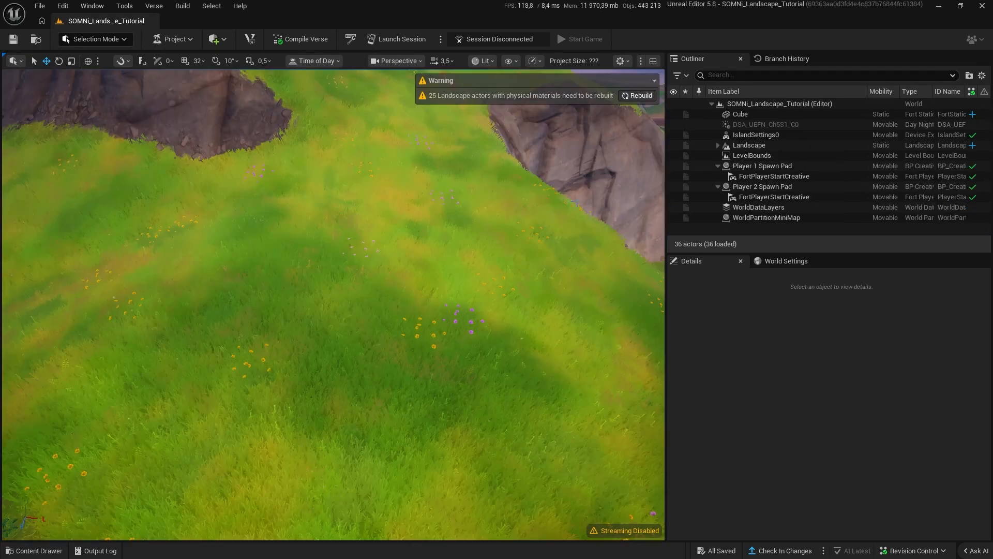
# Rebuild the 25 landscape actors' physical materials and save all the unsaved landscape assets.
pyautogui.click(637, 95)
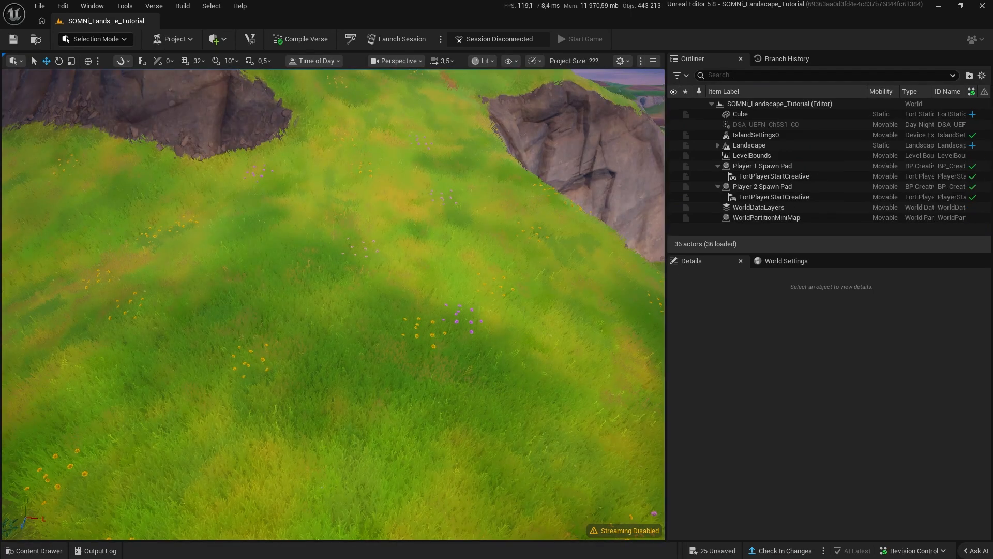
pyautogui.click(713, 551)
pyautogui.click(579, 402)
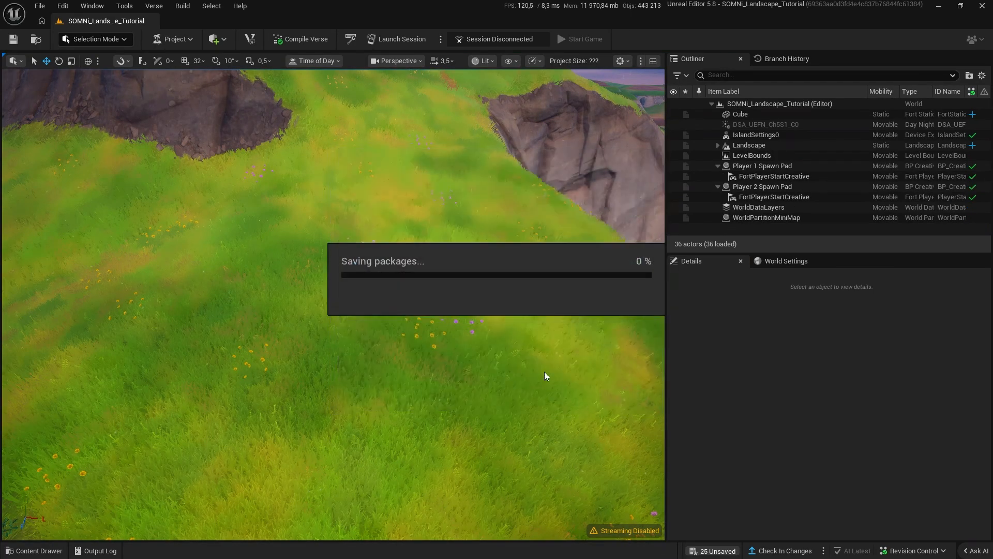
# Move low over the landscape to examine the grass, flowers and weeds up close.
pyautogui.click(534, 61)
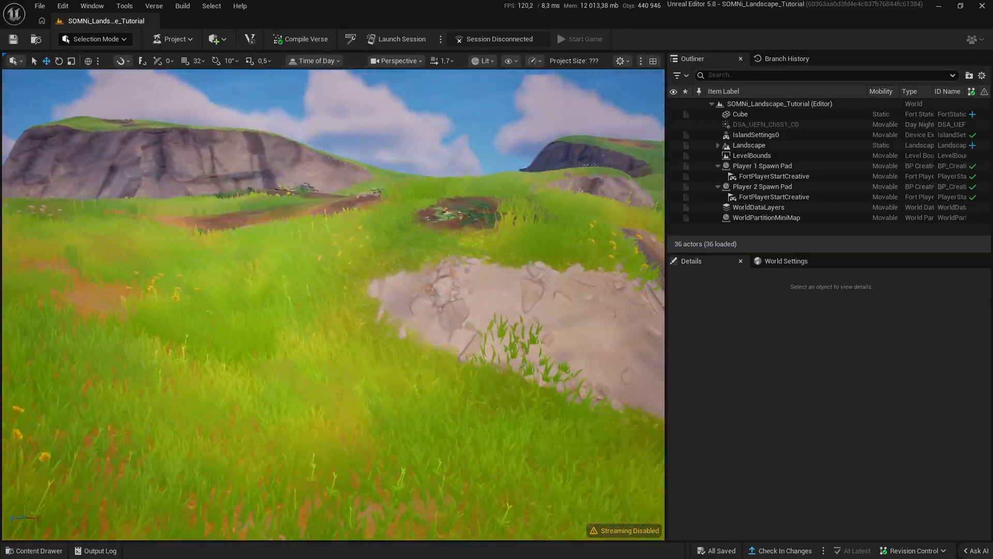
pyautogui.press('w')
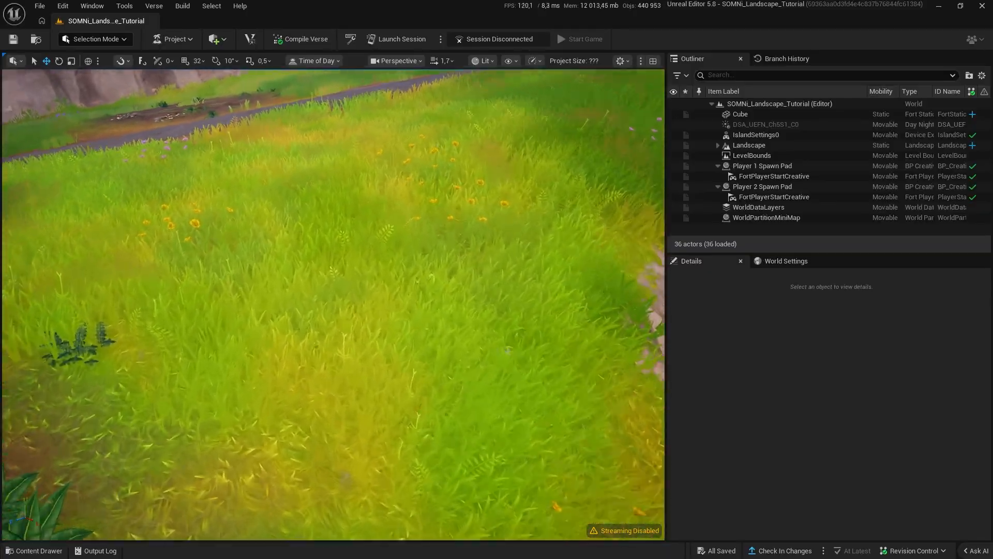
pyautogui.press('w')
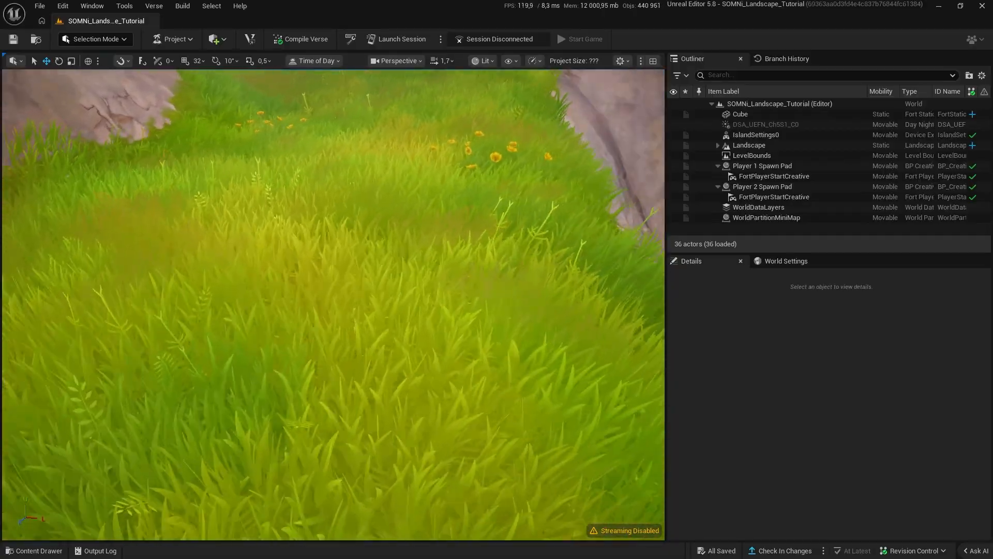
# Fly low over the terrain to examine the grass where it meets the flowers, dirt patches and asphalt road.
pyautogui.press('w')
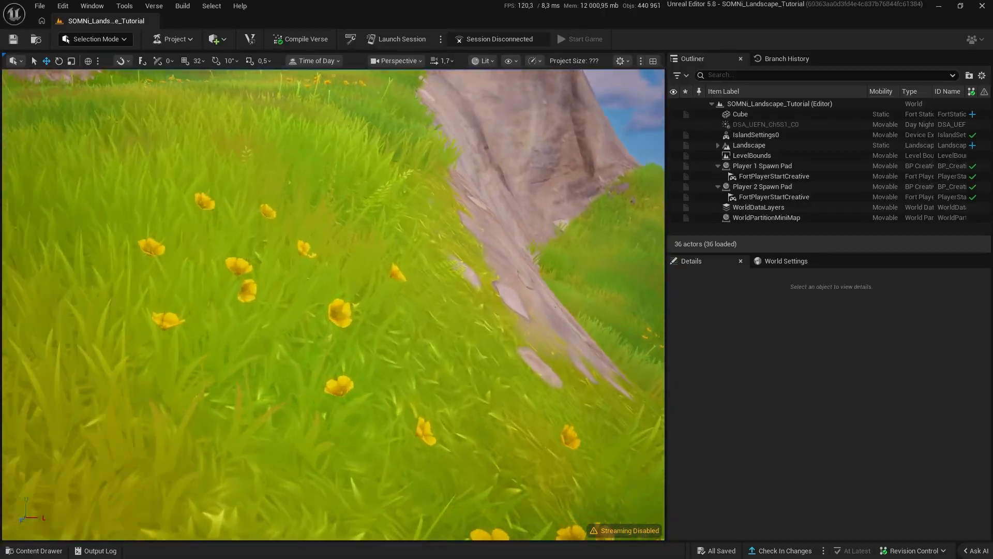
pyautogui.press('w')
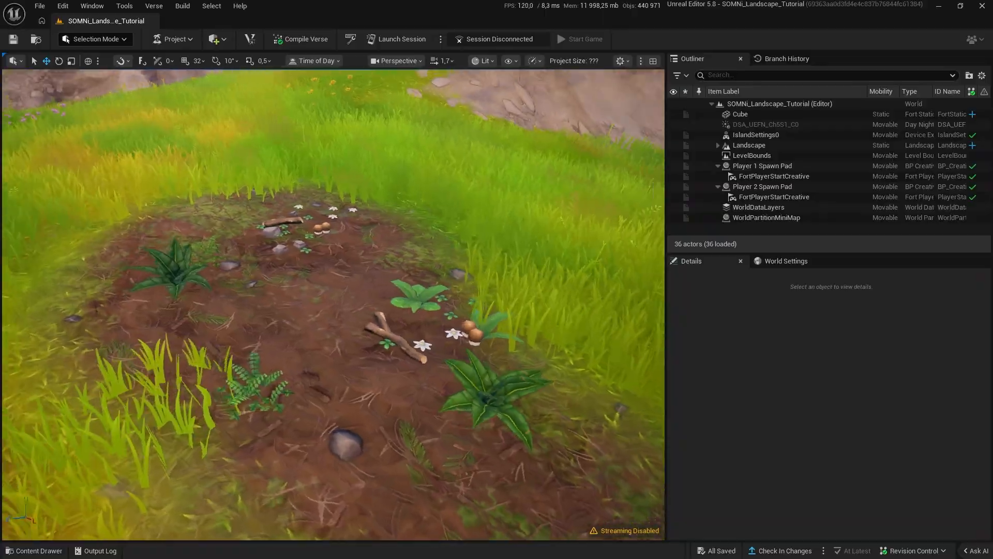
pyautogui.press('w')
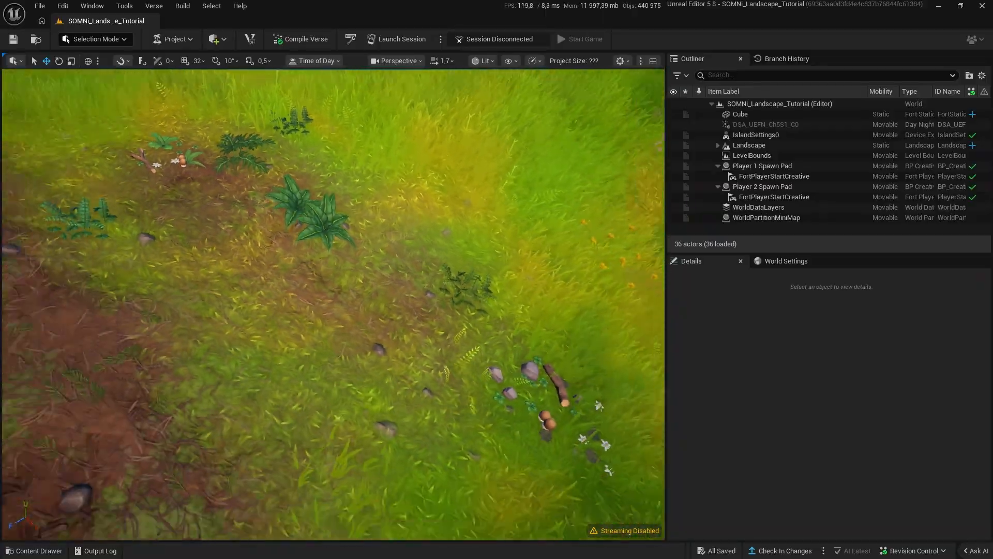
pyautogui.press('w')
pyautogui.scroll(1, 333, 305)
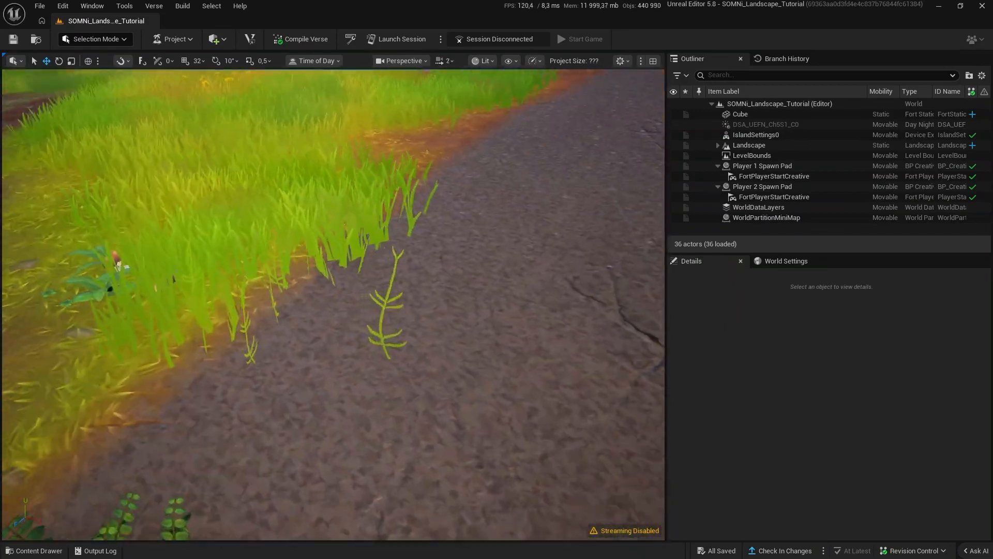
pyautogui.press('s')
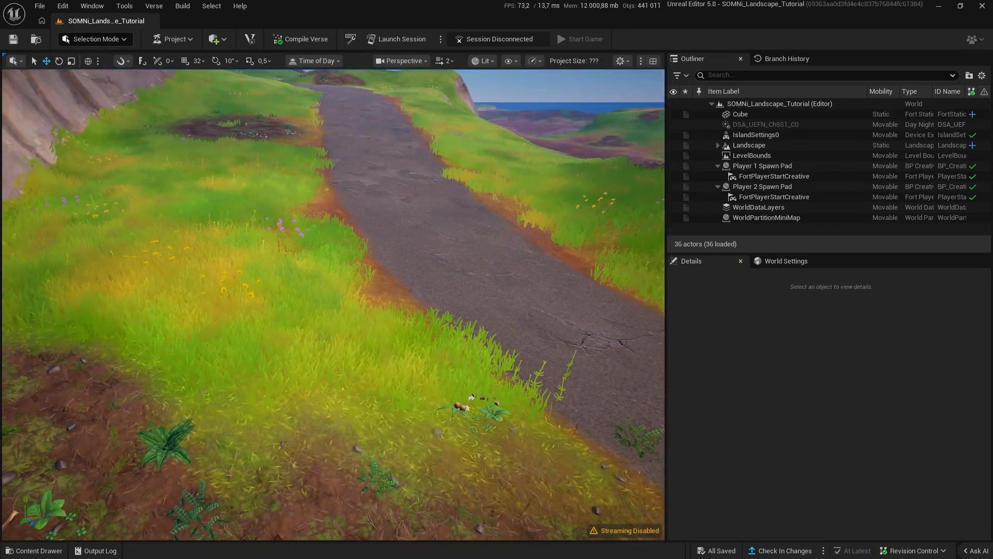
# Set the T_GravelVST texture's LOD Bias to 0, review its resize settings and save the texture.
pyautogui.hotkey('ctrl', 'space')
pyautogui.click(682, 254)
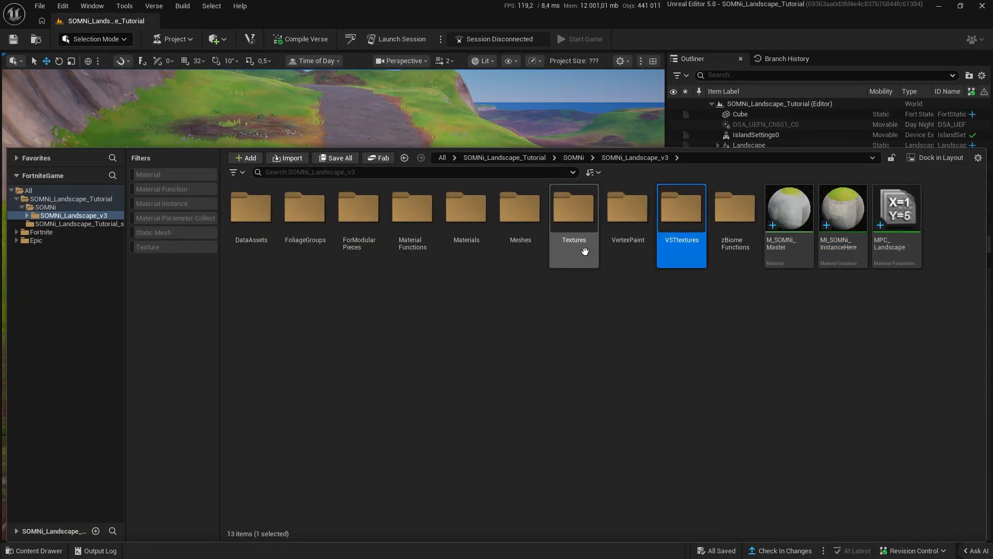
pyautogui.doubleClick(446, 234)
pyautogui.doubleClick(955, 245)
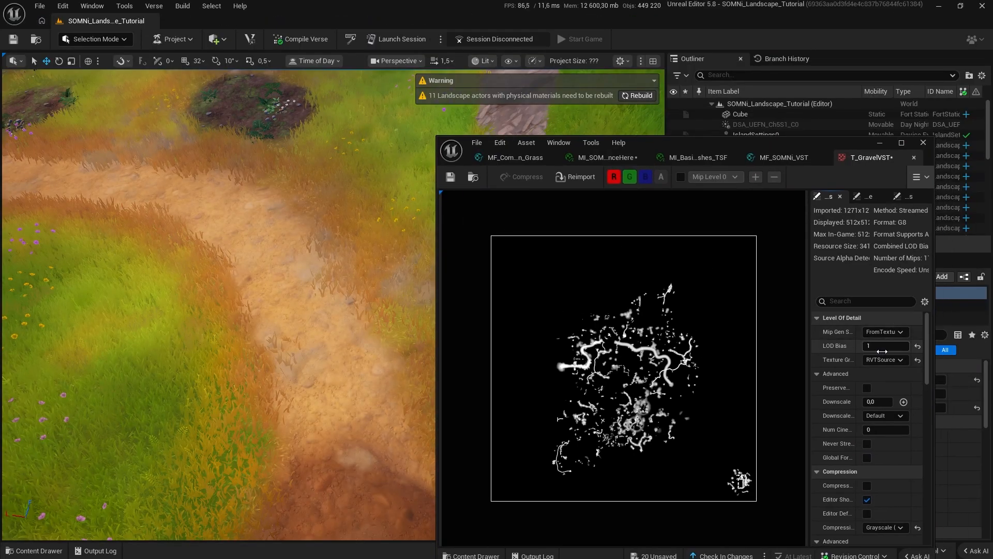
pyautogui.write('0')
pyautogui.press('Return')
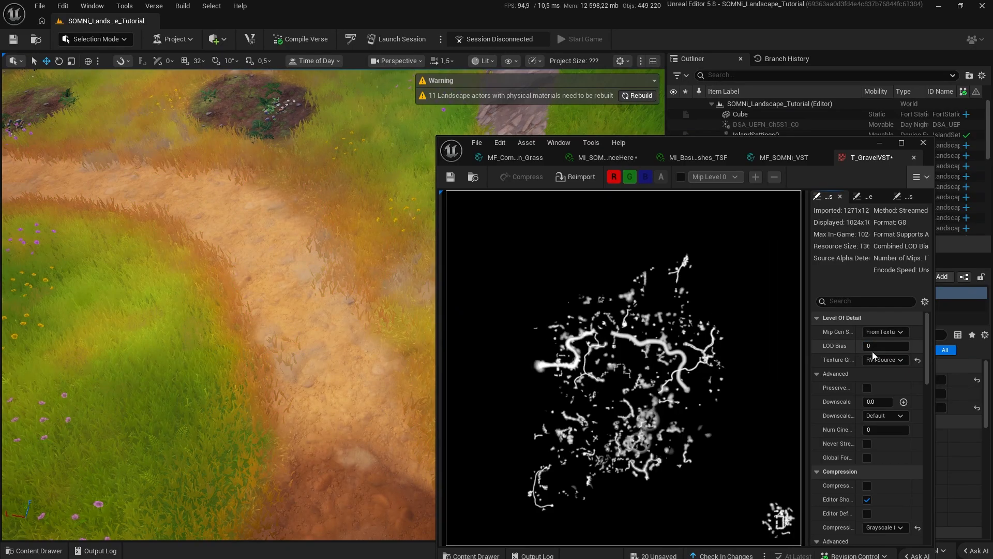
pyautogui.moveTo(873, 344); pyautogui.dragTo(872, 344)
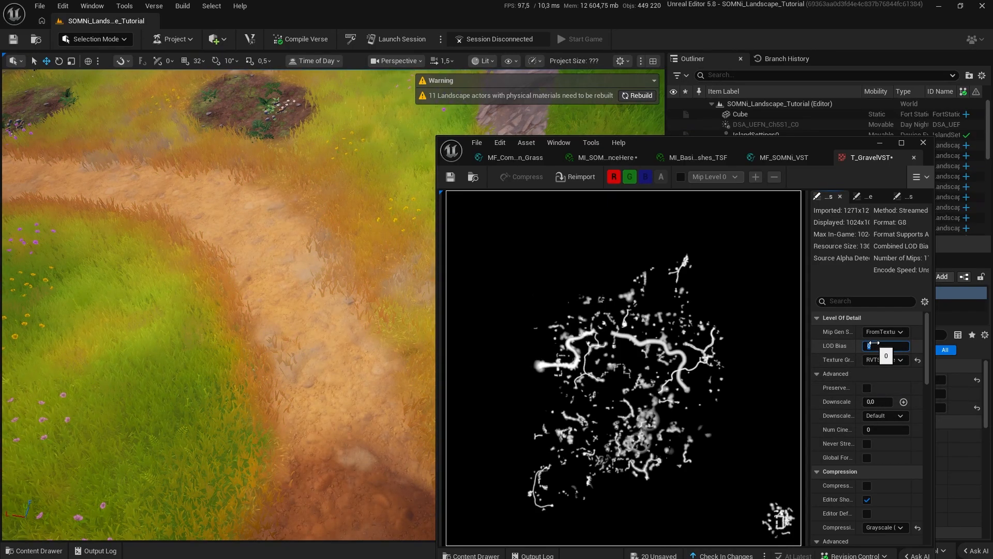
pyautogui.scroll(-10, 859, 339)
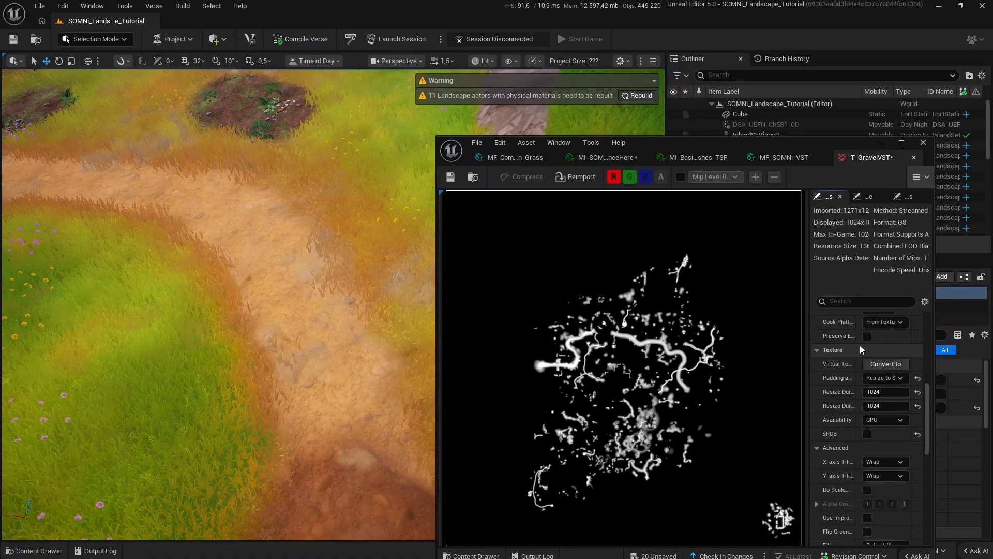
pyautogui.click(913, 143)
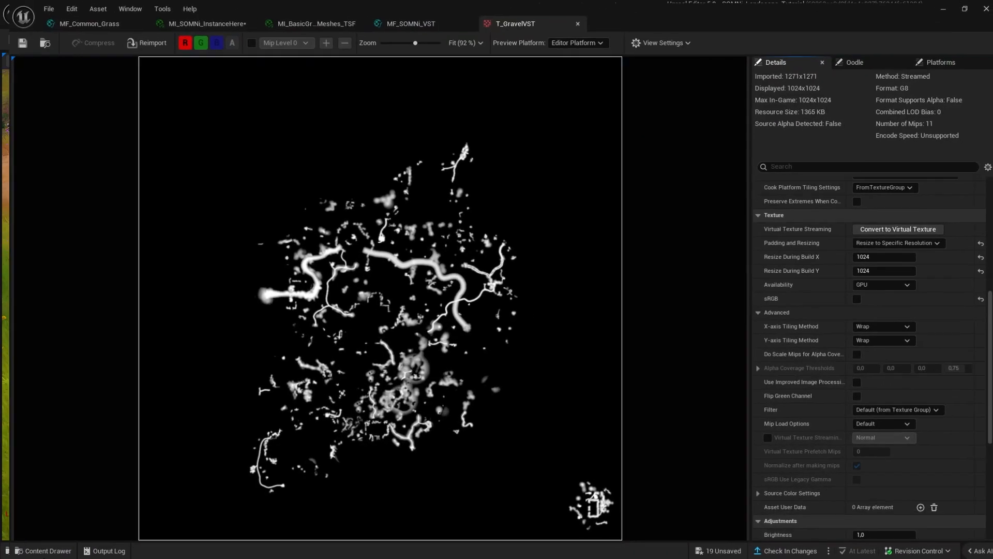
# Locate T_GravelVST in the VSTtextures folder, select all the textures there and bring up their asset actions.
pyautogui.hotkey('ctrl', 'space')
pyautogui.click(35, 40)
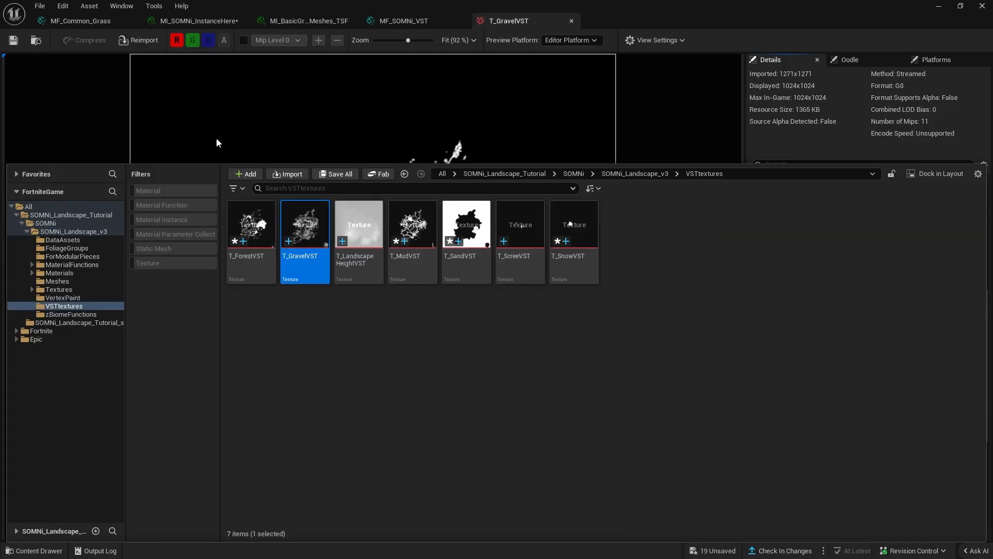
pyautogui.hotkey('ctrl', 'a')
pyautogui.rightClick(598, 265)
pyautogui.moveTo(672, 426)
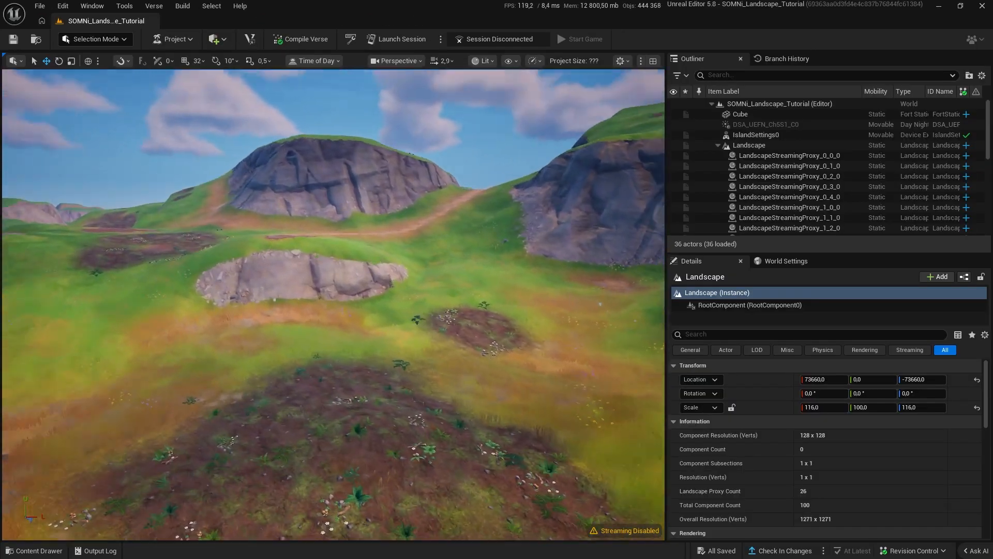
# Fly over the hills and down to the ground to examine the grass around dirt patches and gravel areas.
pyautogui.press('s')
pyautogui.moveTo(334, 304); pyautogui.dragTo(305, 274, button='right')
pyautogui.scroll(2, 413, 295)
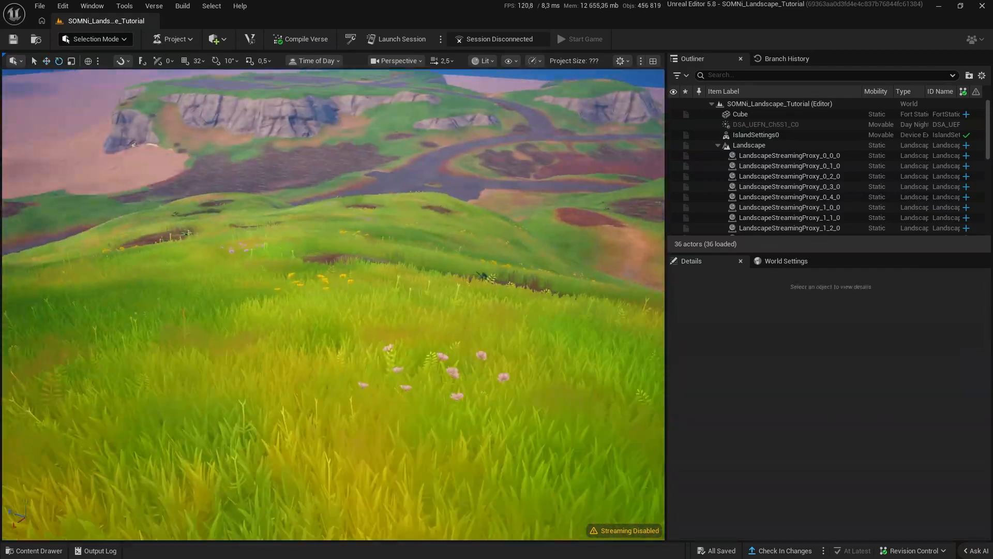
pyautogui.press('w')
pyautogui.moveTo(334, 305); pyautogui.dragTo(313, 318, button='right')
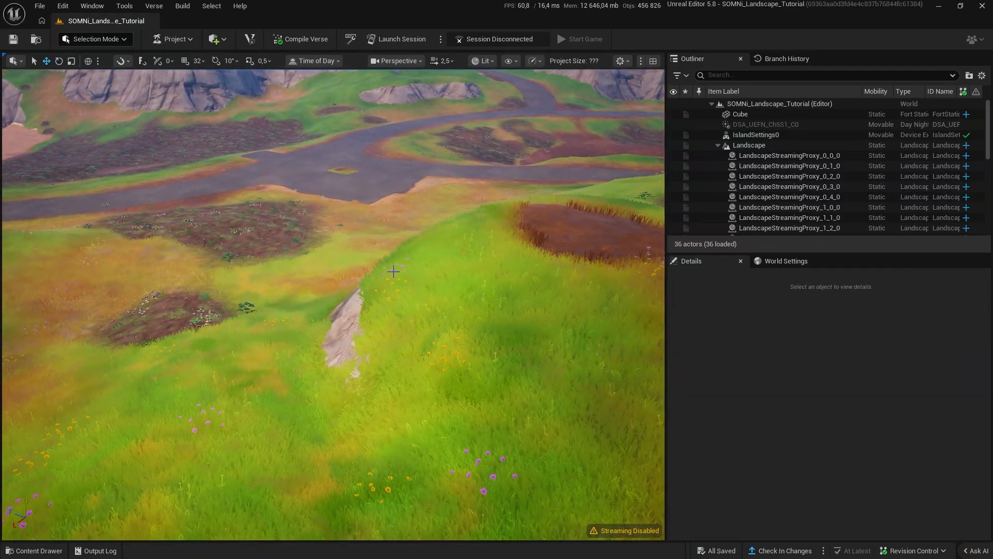
pyautogui.press('w')
pyautogui.moveTo(393, 272); pyautogui.dragTo(243, 285, button='right')
pyautogui.scroll(-3, 393, 271)
pyautogui.press('w')
pyautogui.moveTo(334, 305); pyautogui.dragTo(443, 305, button='right')
pyautogui.press('w')
pyautogui.press('s')
pyautogui.press('w')
pyautogui.press('s')
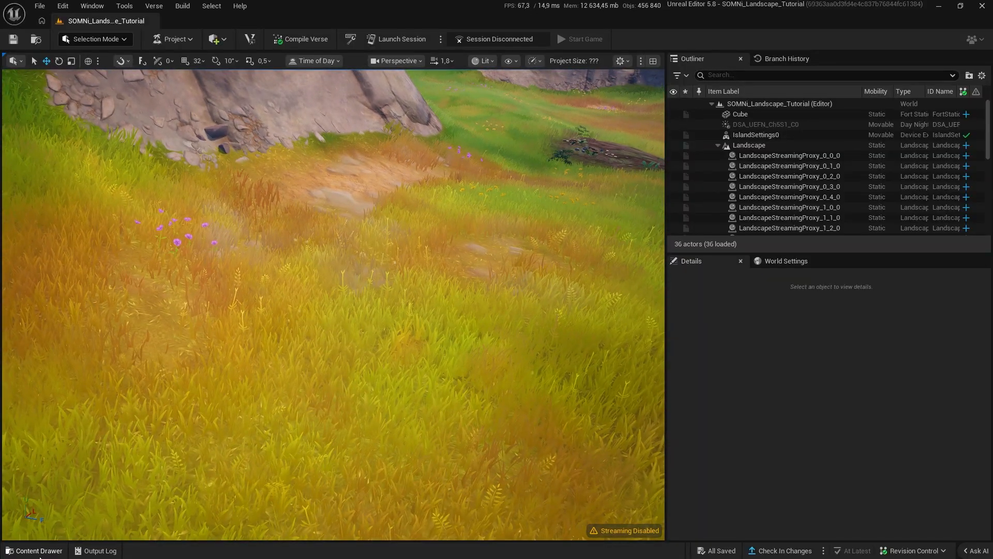
# Open the M_SOMNi_Master material from the SOMNi_Landscape_v3 folder for editing.
pyautogui.click(34, 551)
pyautogui.click(71, 216)
pyautogui.rightClick(796, 235)
pyautogui.doubleClick(790, 220)
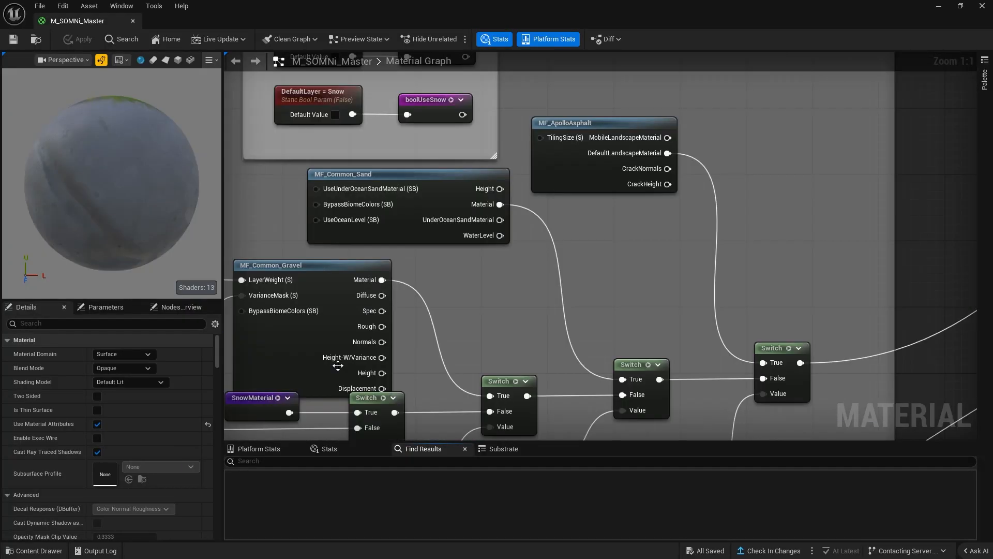
# Look through the material graph for the landscape grass masks and follow the chain feeding GM-Grass and GM-Bush.
pyautogui.scroll(-12, 337, 364)
pyautogui.moveTo(566, 351); pyautogui.dragTo(672, 266, button='right')
pyautogui.scroll(8, 673, 266)
pyautogui.scroll(-8, 672, 266)
pyautogui.moveTo(482, 268)
pyautogui.mouseDown(button='right')
pyautogui.moveTo(740, 273)
pyautogui.moveTo(913, 244)
pyautogui.mouseUp(button='right')
pyautogui.moveTo(553, 273)
pyautogui.mouseDown(button='right')
pyautogui.moveTo(845, 181)
pyautogui.moveTo(823, 219)
pyautogui.mouseUp(button='right')
pyautogui.scroll(12, 555, 284)
pyautogui.moveTo(561, 247); pyautogui.dragTo(519, 249, button='right')
pyautogui.moveTo(420, 192)
pyautogui.mouseDown(button='right')
pyautogui.moveTo(511, 243)
pyautogui.moveTo(323, 230)
pyautogui.moveTo(228, 239)
pyautogui.mouseUp(button='right')
pyautogui.moveTo(850, 247); pyautogui.dragTo(532, 236, button='right')
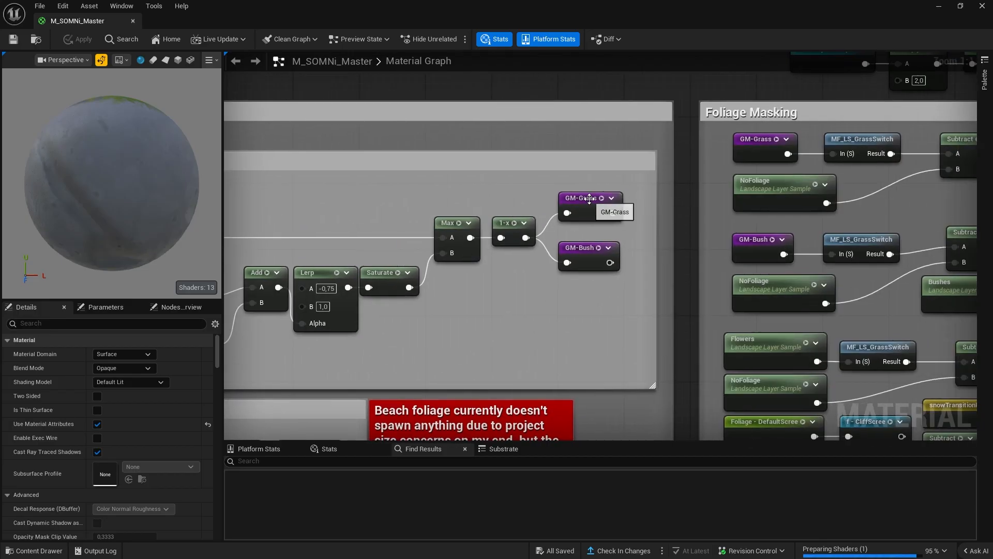
pyautogui.moveTo(780, 245); pyautogui.dragTo(892, 232, button='right')
pyautogui.moveTo(498, 296); pyautogui.dragTo(479, 253, button='right')
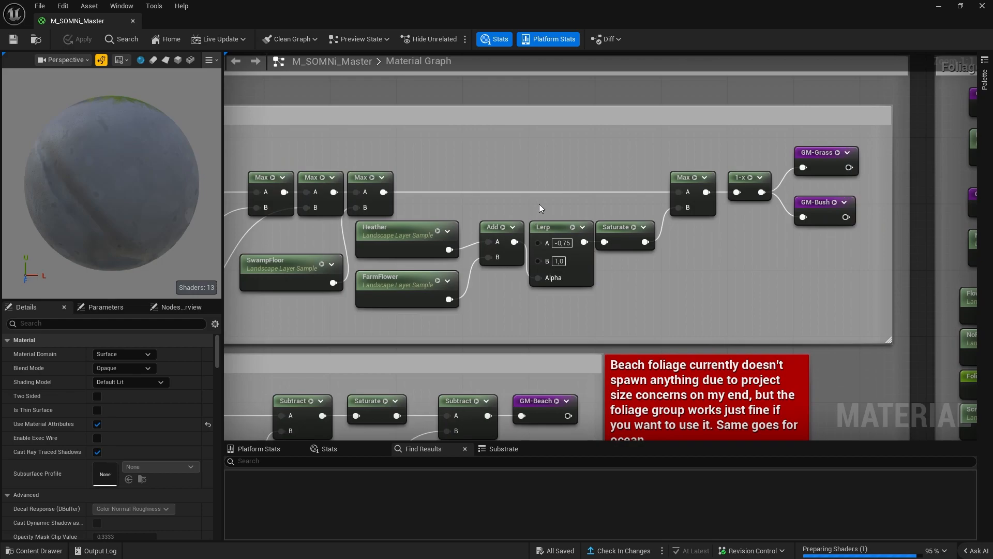
# Move the GM-CommonLayers node out of the Landscape grass types group to make room beside it.
pyautogui.moveTo(537, 206); pyautogui.dragTo(973, 193, button='right')
pyautogui.moveTo(410, 175); pyautogui.dragTo(245, 127)
pyautogui.moveTo(245, 126); pyautogui.dragTo(654, 188, button='right')
pyautogui.moveTo(674, 187); pyautogui.dragTo(516, 153)
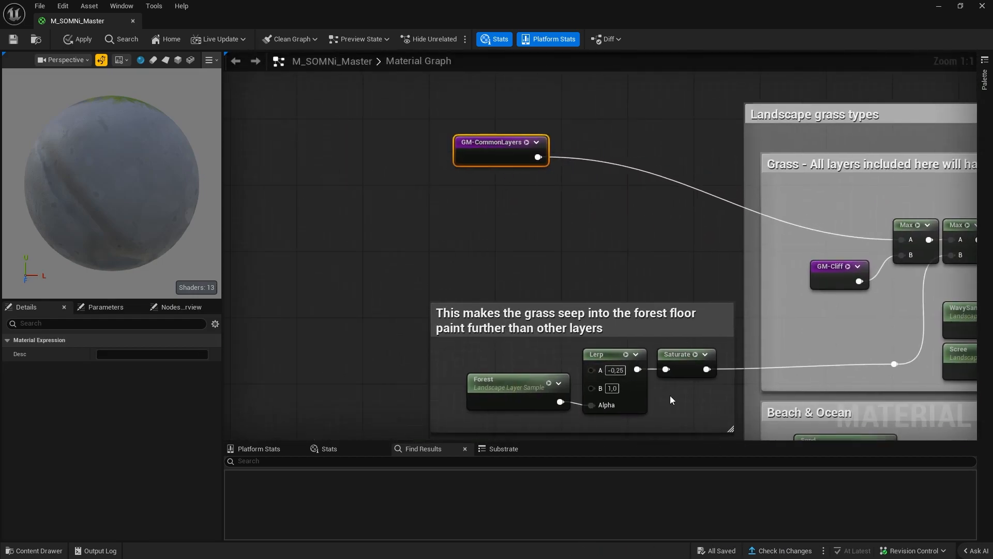
# Paste a copy of the forest Lerp and Saturate nodes and wire it between GM-CommonLayers and the first Max node.
pyautogui.hotkey('ctrl', 'v')
pyautogui.moveTo(538, 156); pyautogui.dragTo(559, 193)
pyautogui.moveTo(582, 147); pyautogui.dragTo(612, 154)
pyautogui.moveTo(690, 173); pyautogui.dragTo(502, 192, button='right')
pyautogui.moveTo(514, 183); pyautogui.dragTo(519, 185)
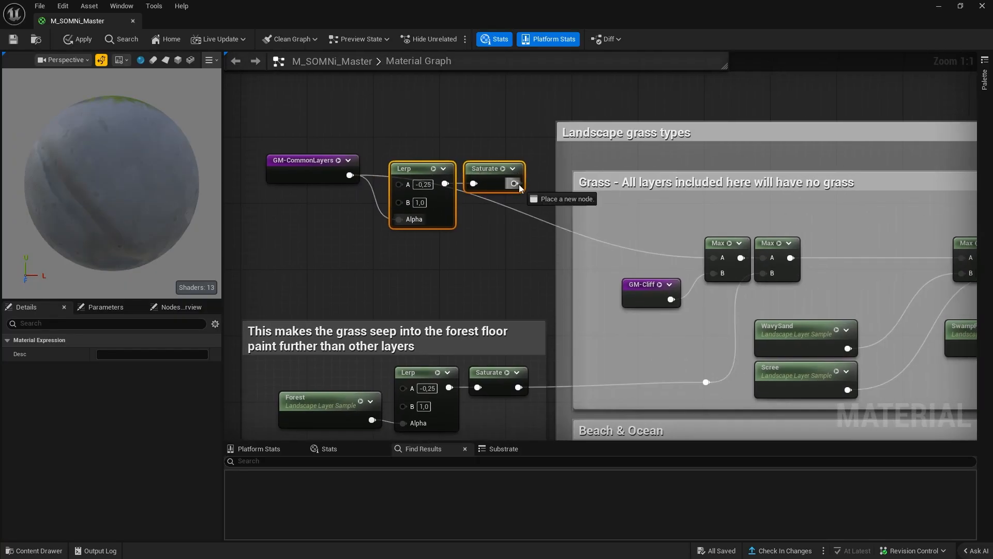
pyautogui.moveTo(716, 261); pyautogui.dragTo(716, 260)
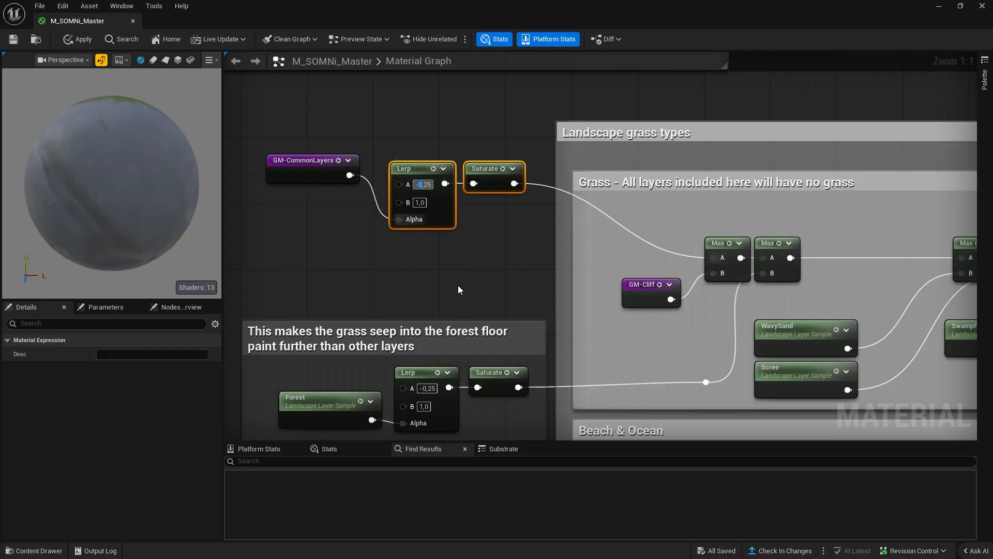
# Set the new Lerp node's A to 0 and B to 2.
pyautogui.press('Tab')
pyautogui.write('2')
pyautogui.press('Return')
pyautogui.click(484, 116)
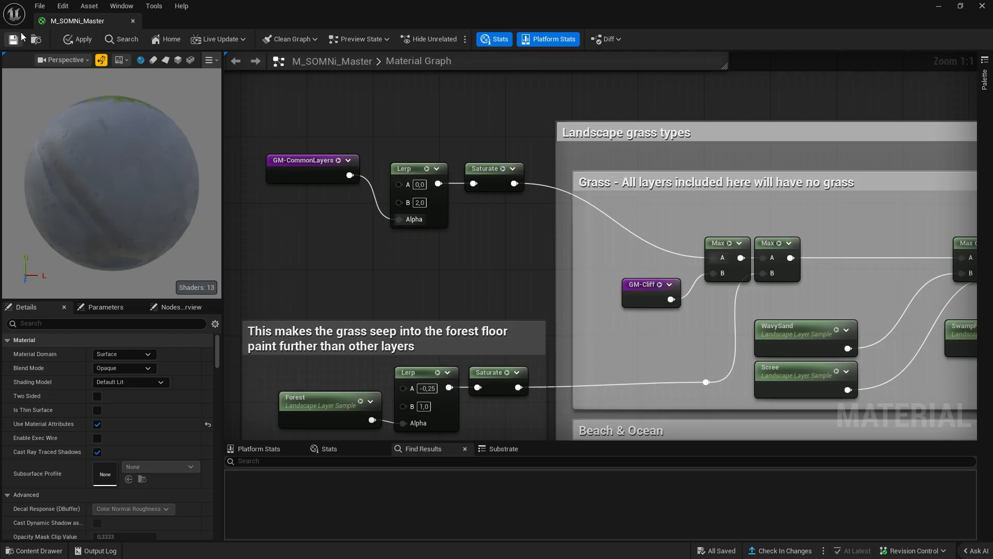
# Return to the level and fly around to examine the grass edges along the dirt and the snow-capped cliff.
pyautogui.click(939, 5)
pyautogui.moveTo(465, 233); pyautogui.dragTo(440, 171, button='right')
pyautogui.scroll(2, 492, 212)
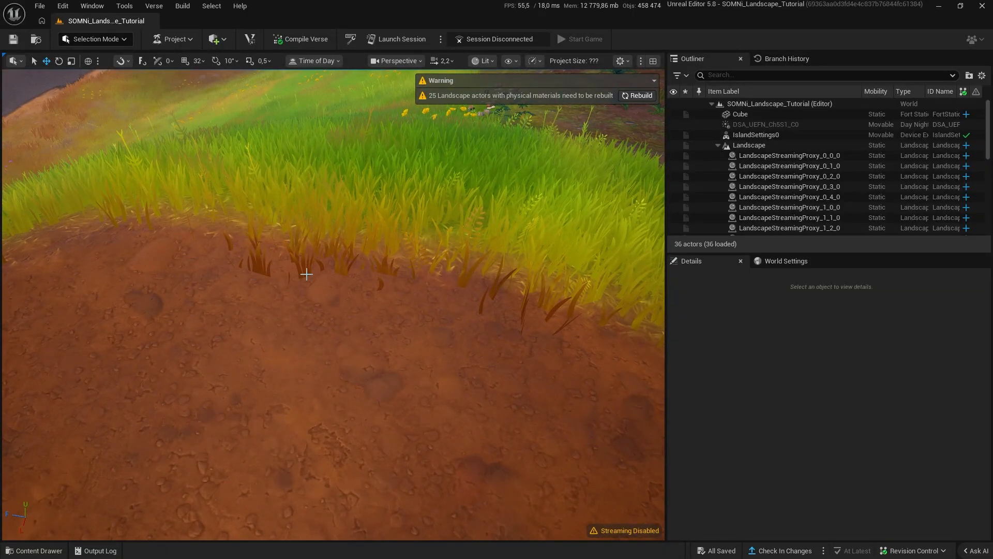
pyautogui.moveTo(306, 273); pyautogui.dragTo(362, 244, button='right')
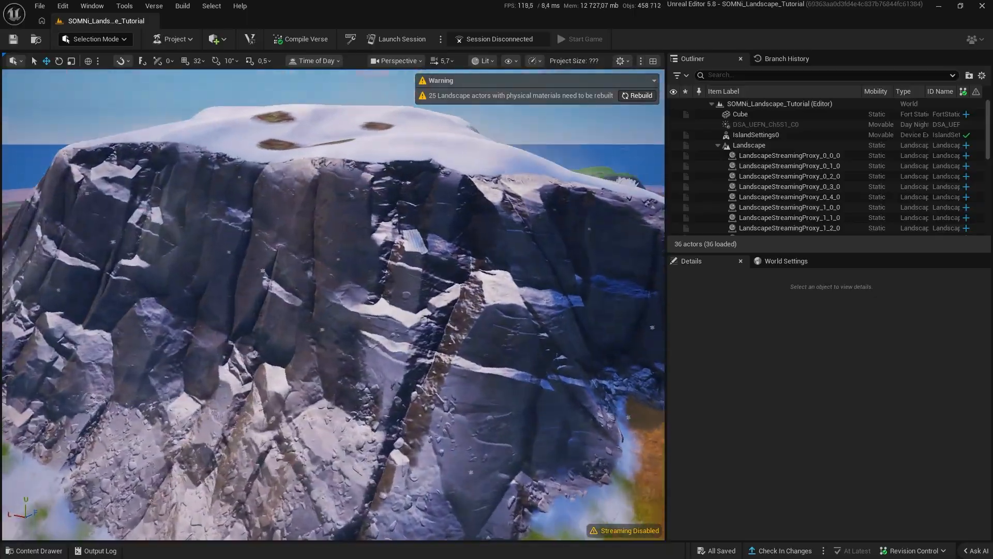
pyautogui.moveTo(362, 243); pyautogui.dragTo(357, 186, button='right')
pyautogui.scroll(-2, 362, 243)
pyautogui.scroll(-2, 373, 222)
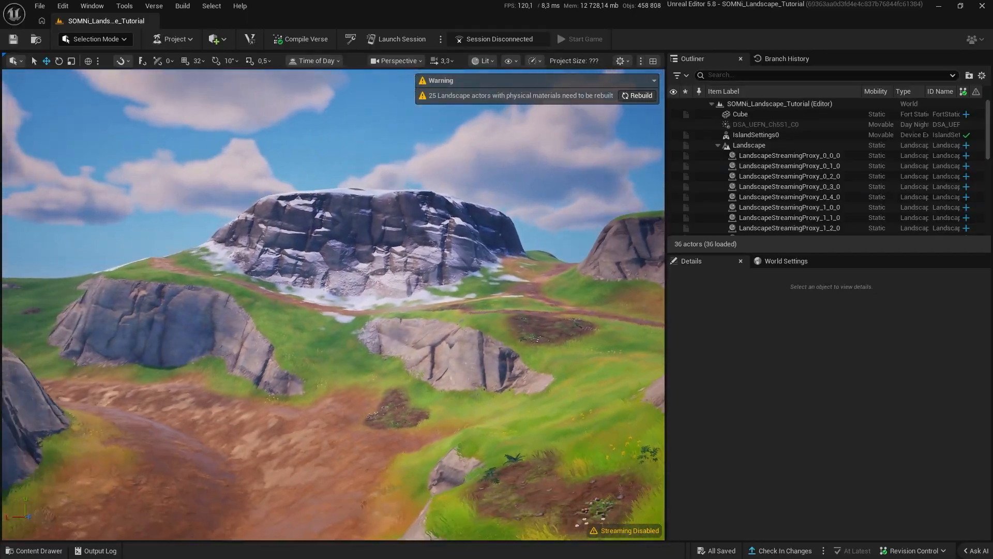